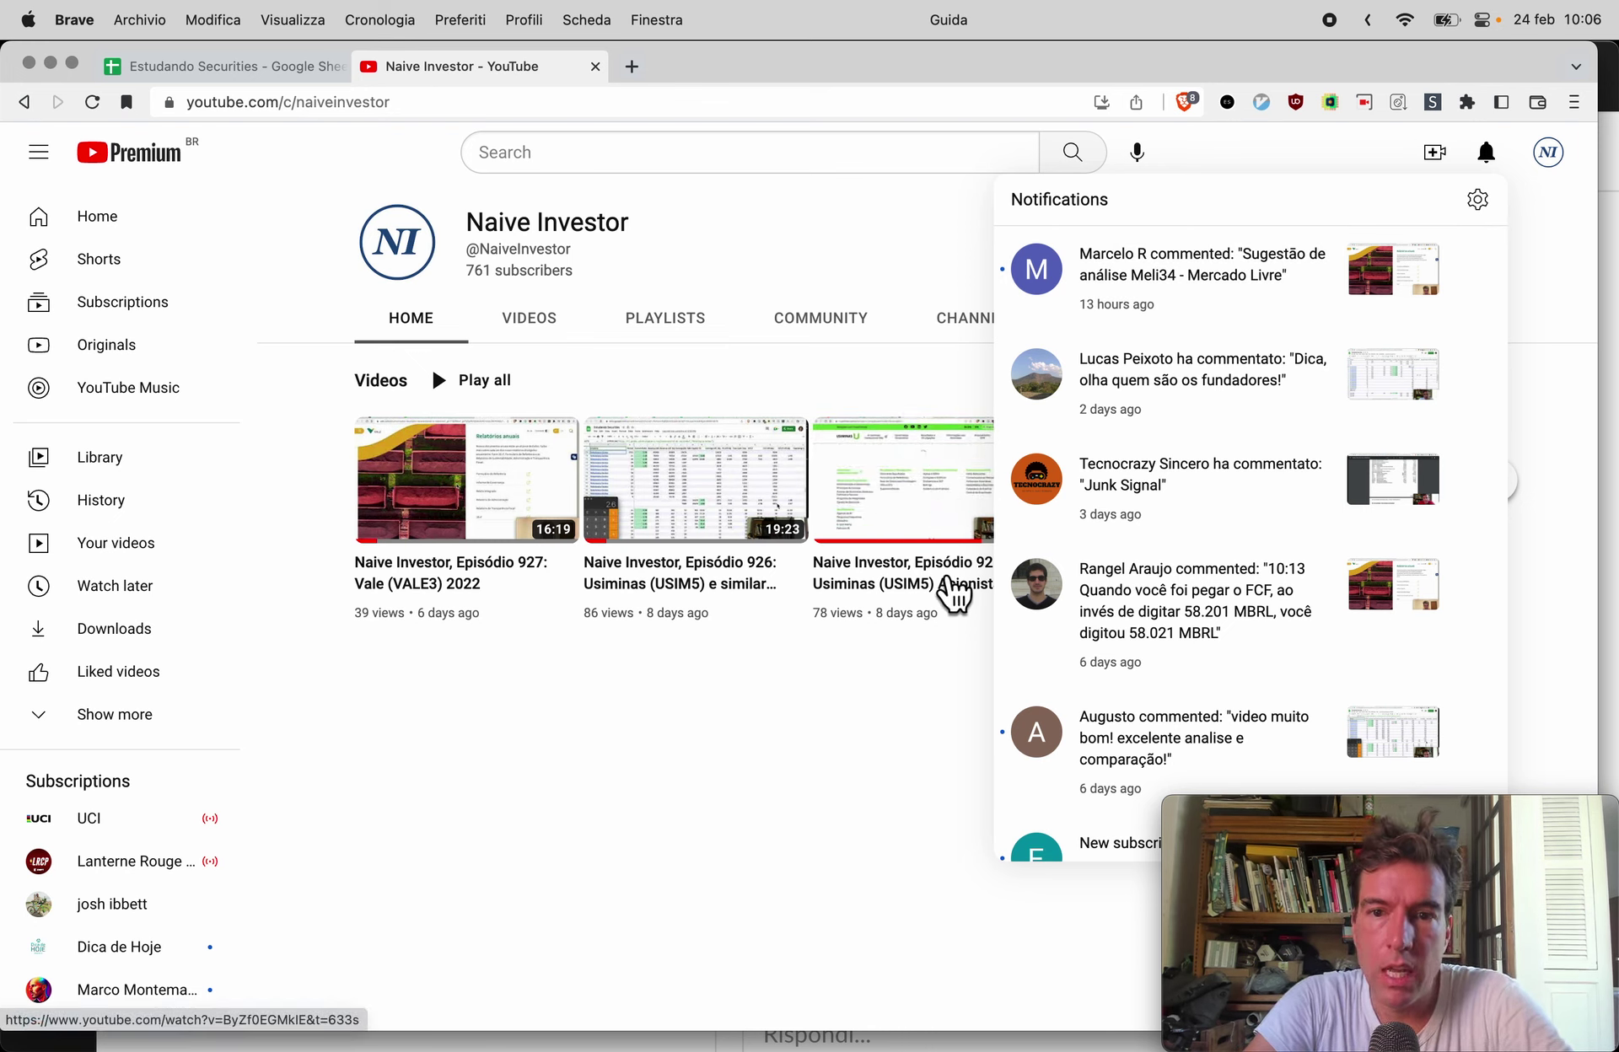
Step: Close YouTube's notifications dropdown to reveal the Naive Investor episodes 923–927
left_click(826, 934)
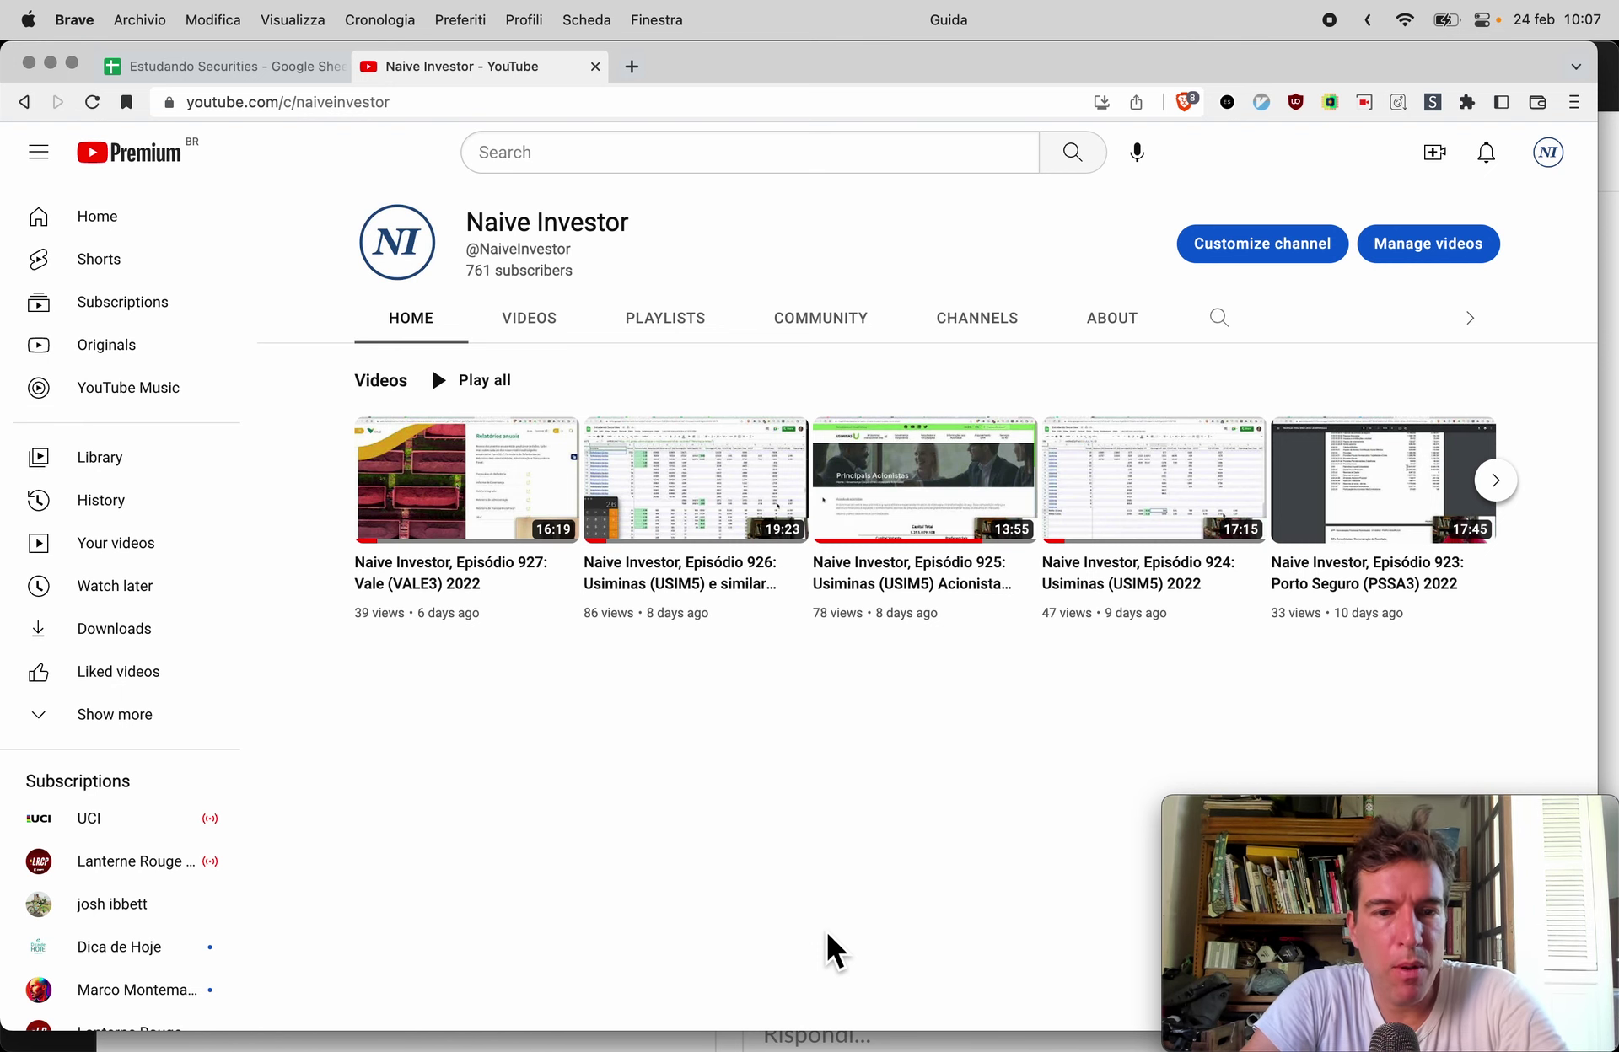
Step: Insert 11 blank rows (150–160) above the Meta block in Estudando Securities
key("ctrl+shift+Tab")
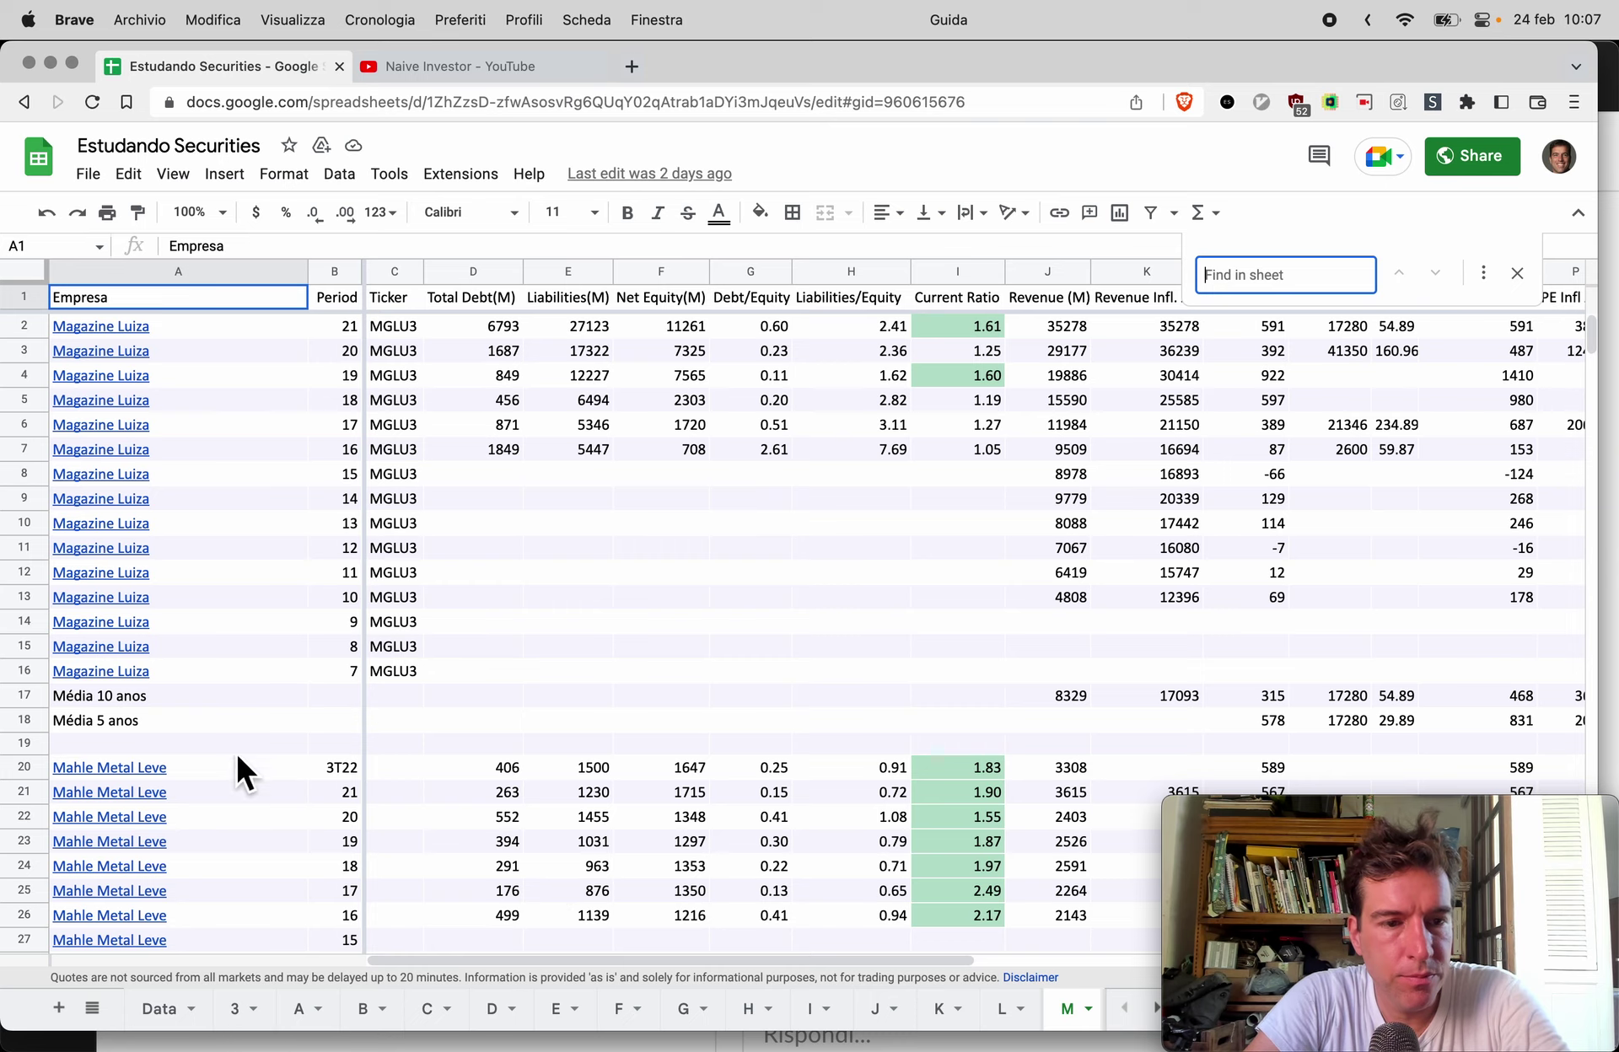
scroll(205, 753, "down", 20)
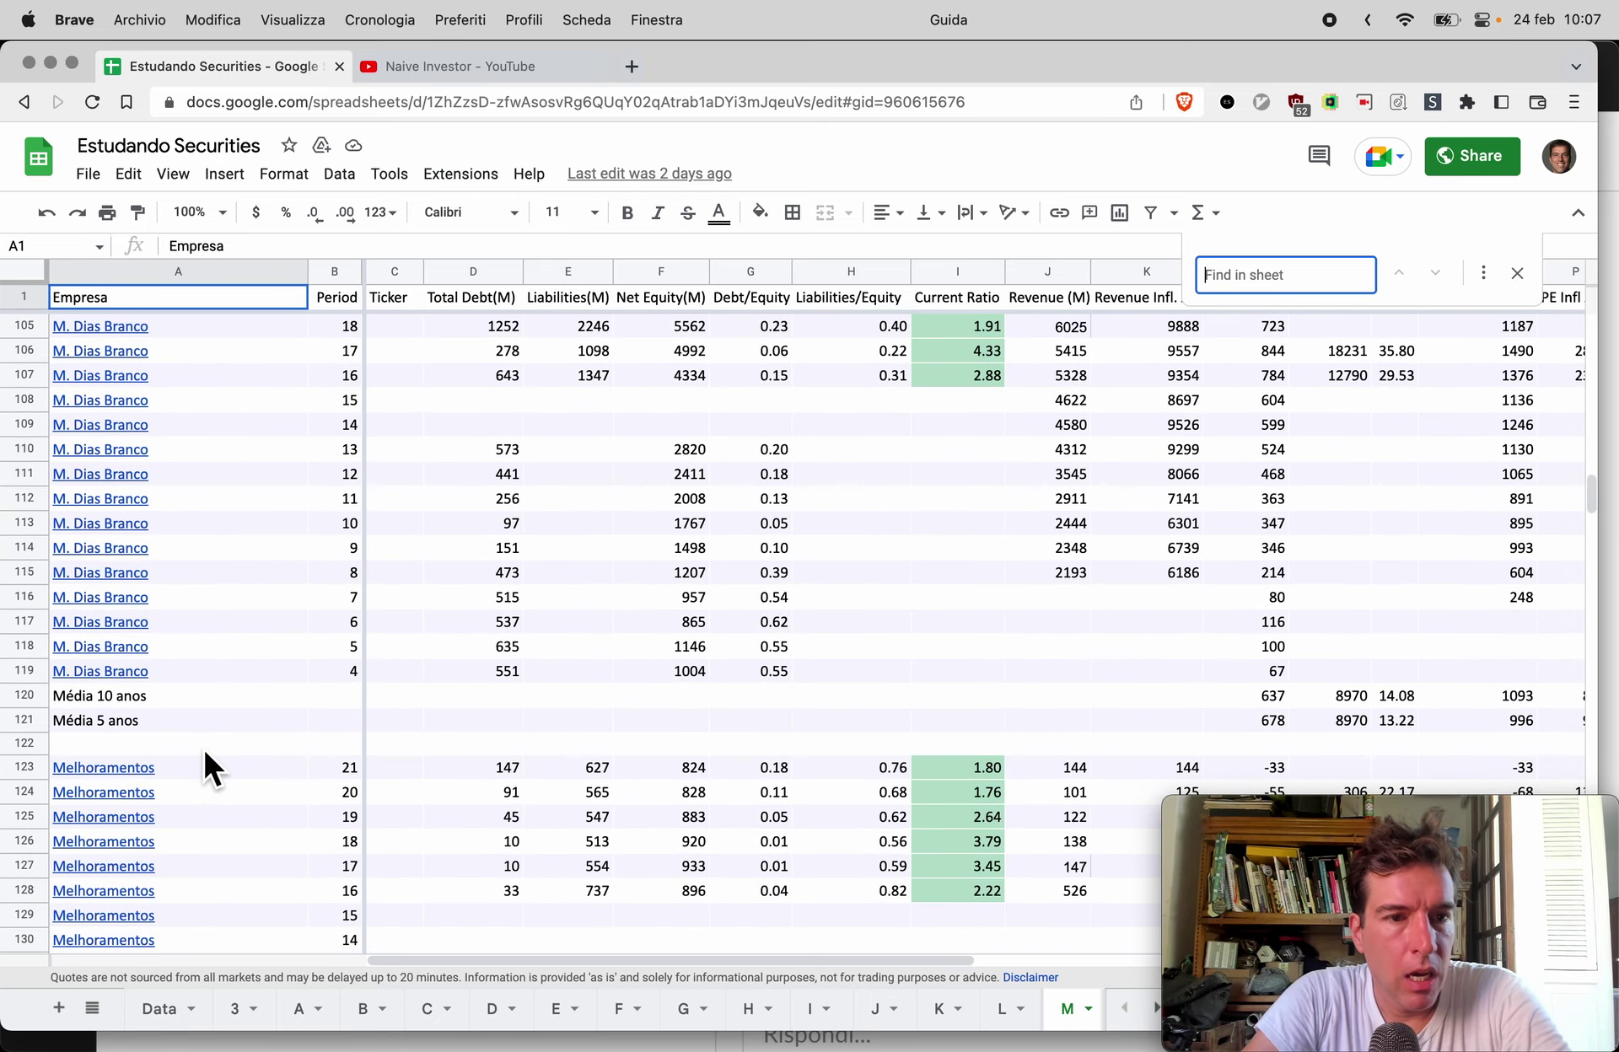
scroll(204, 753, "down", 6)
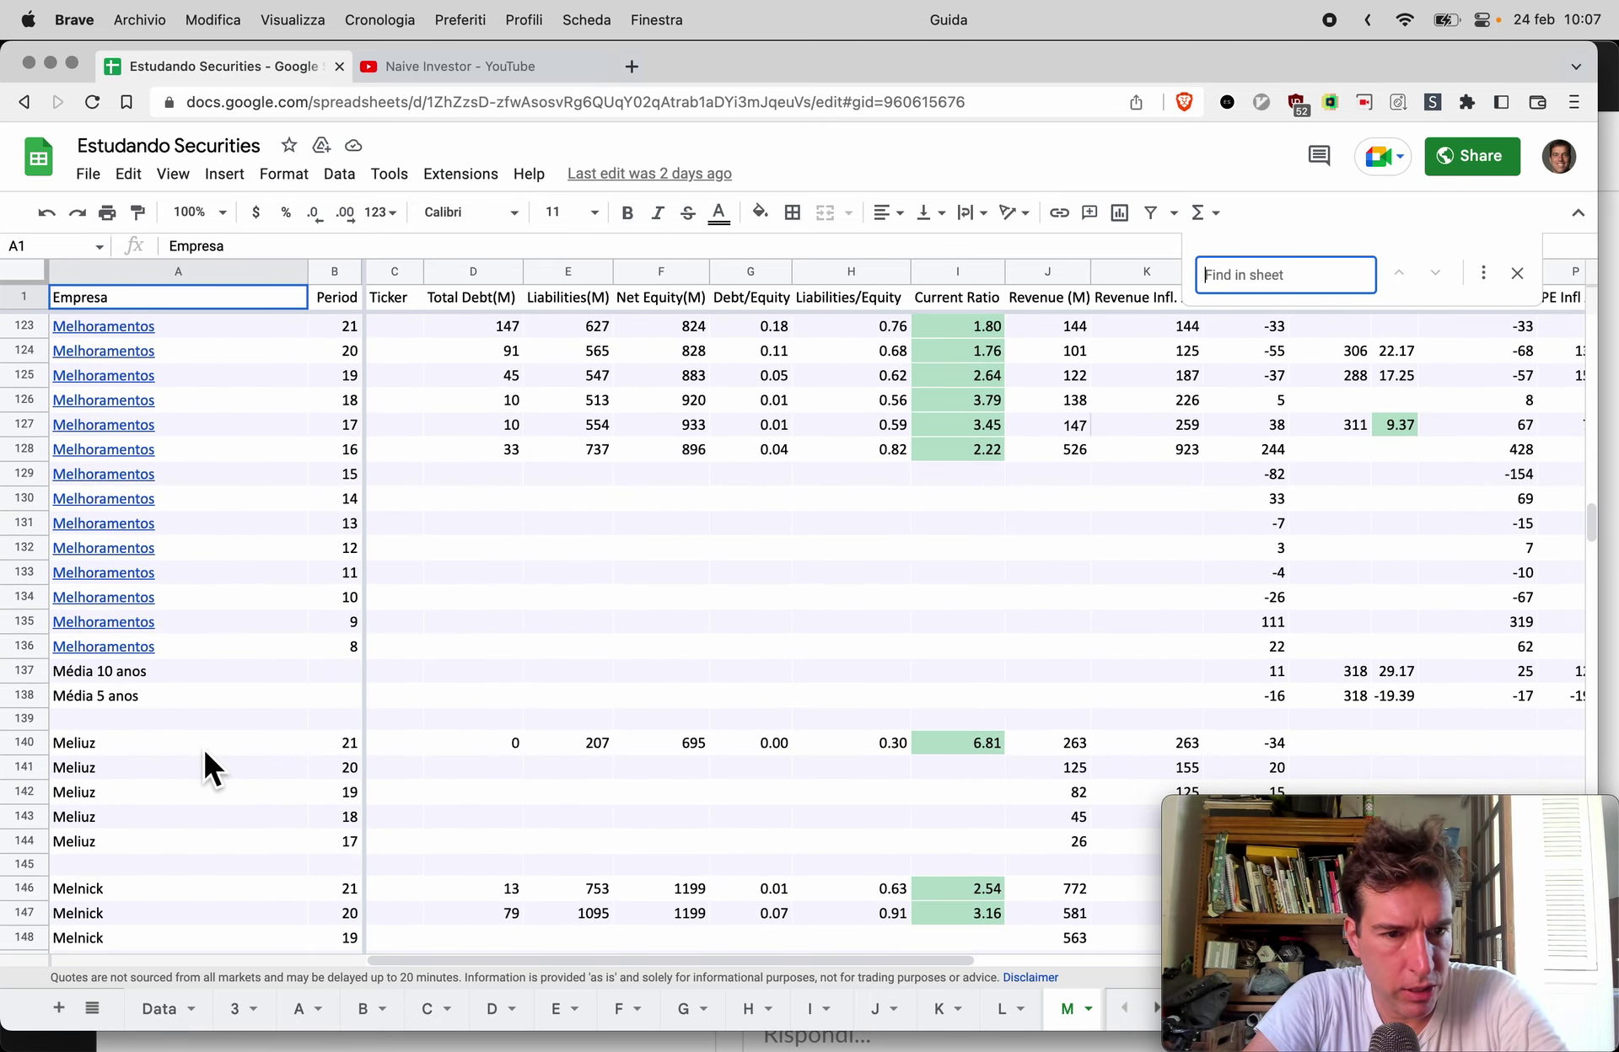
scroll(205, 753, "down", 5)
scroll(205, 753, "right", 1)
scroll(202, 746, "up", 1)
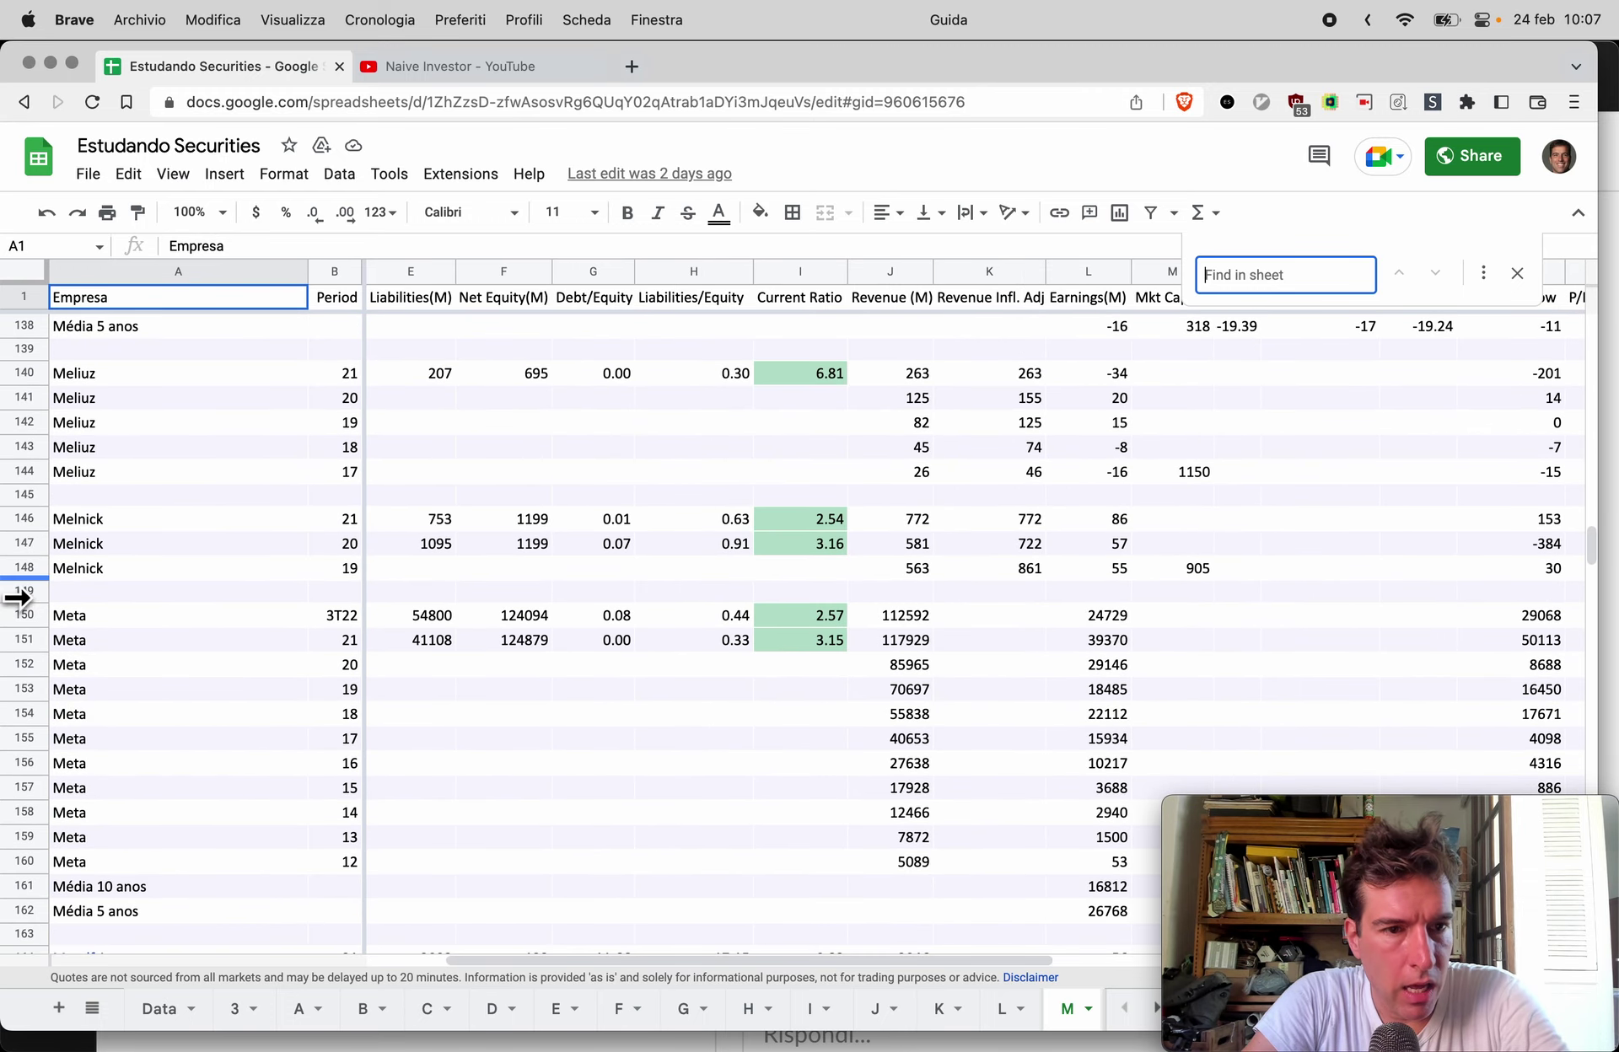
left_click(24, 615)
left_click(24, 861, "shift")
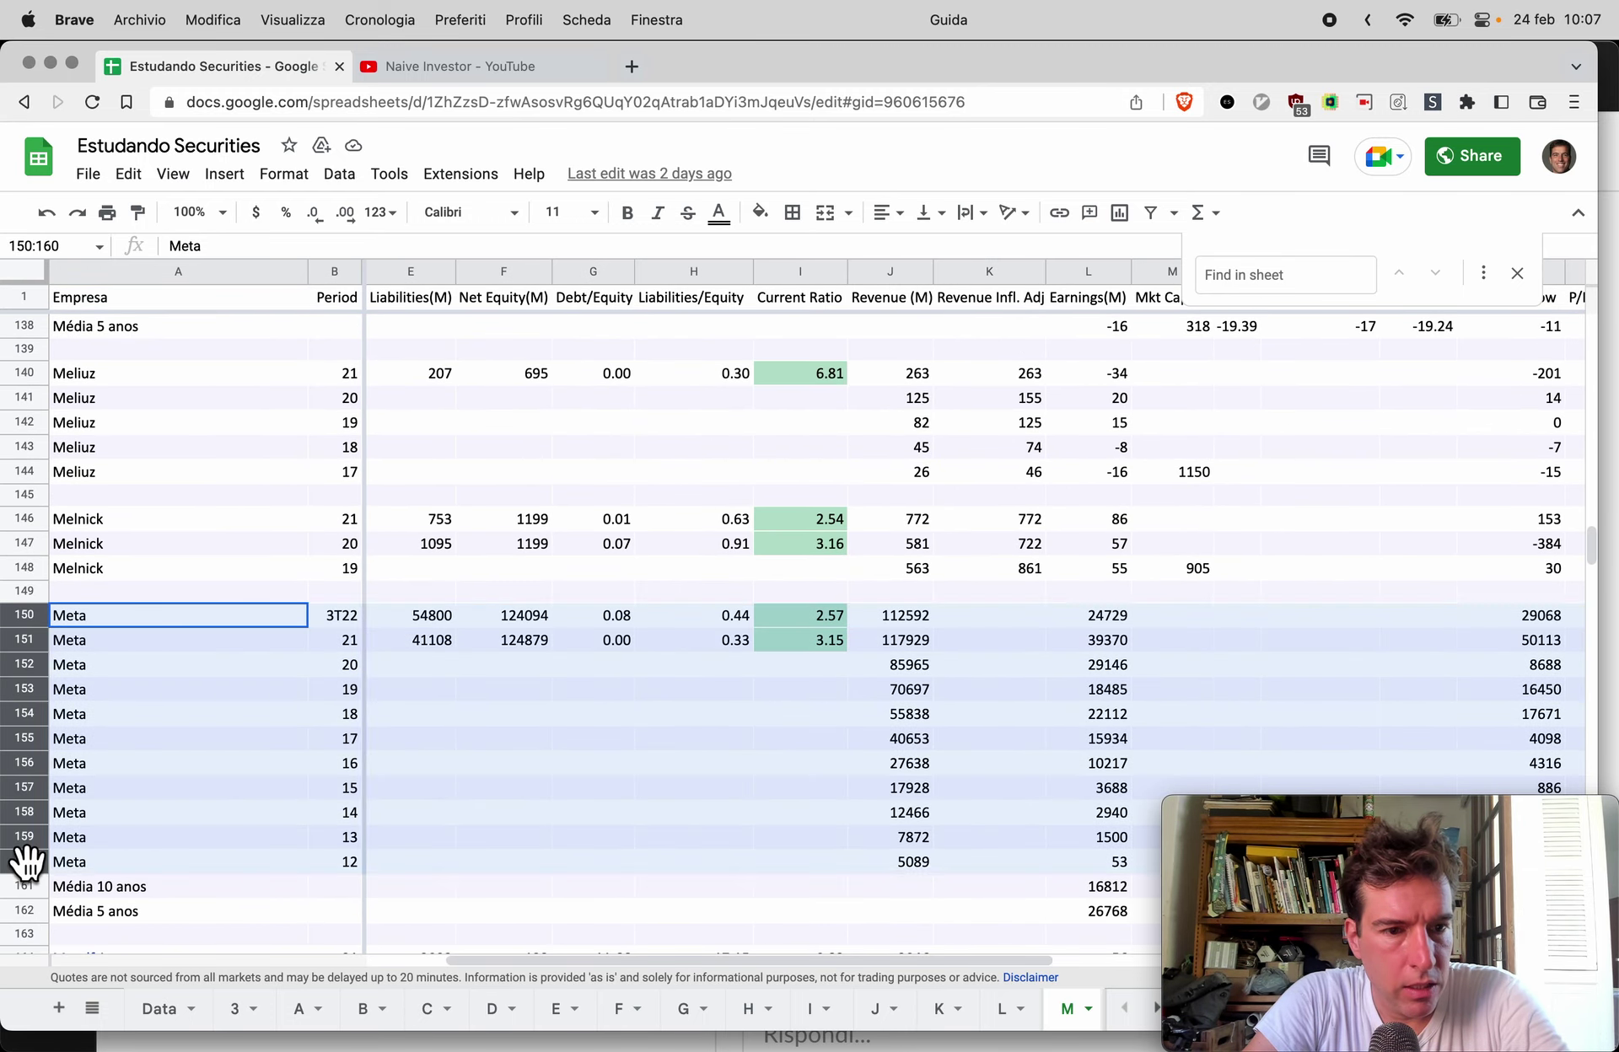
right_click(25, 615)
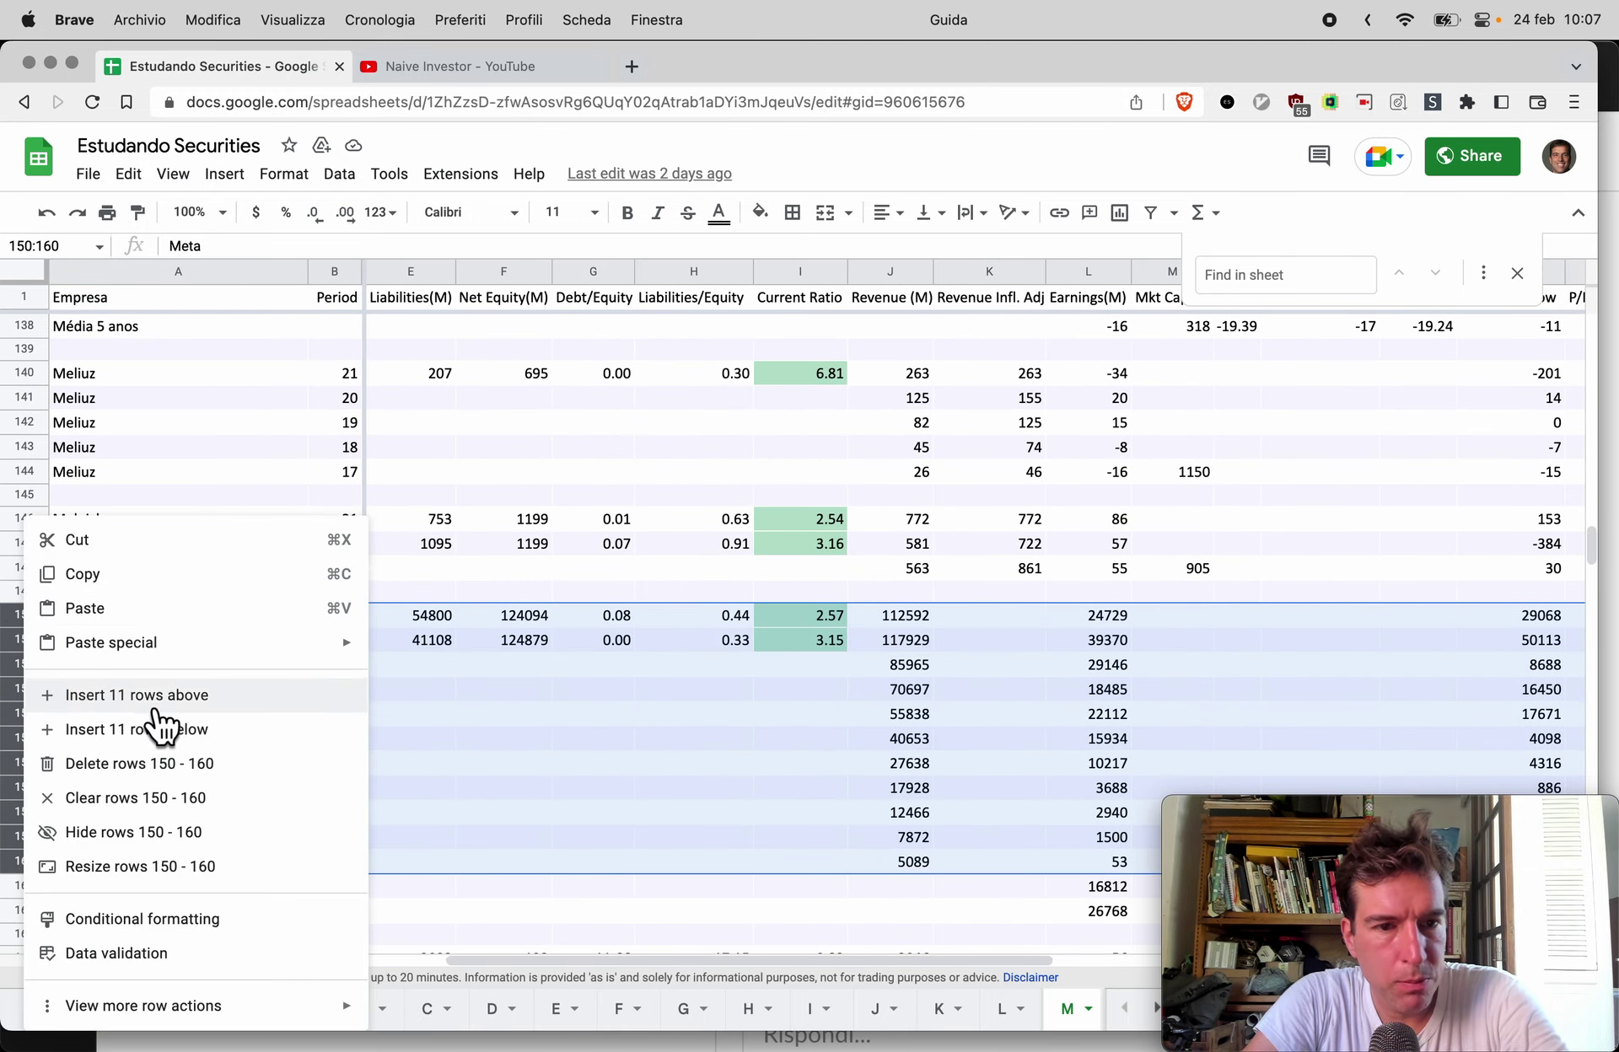
left_click(160, 704)
Step: Enter Mercado Livre in A150 and periods 22, 21, 20 in B150:B152
left_click(127, 623)
type("Merc")
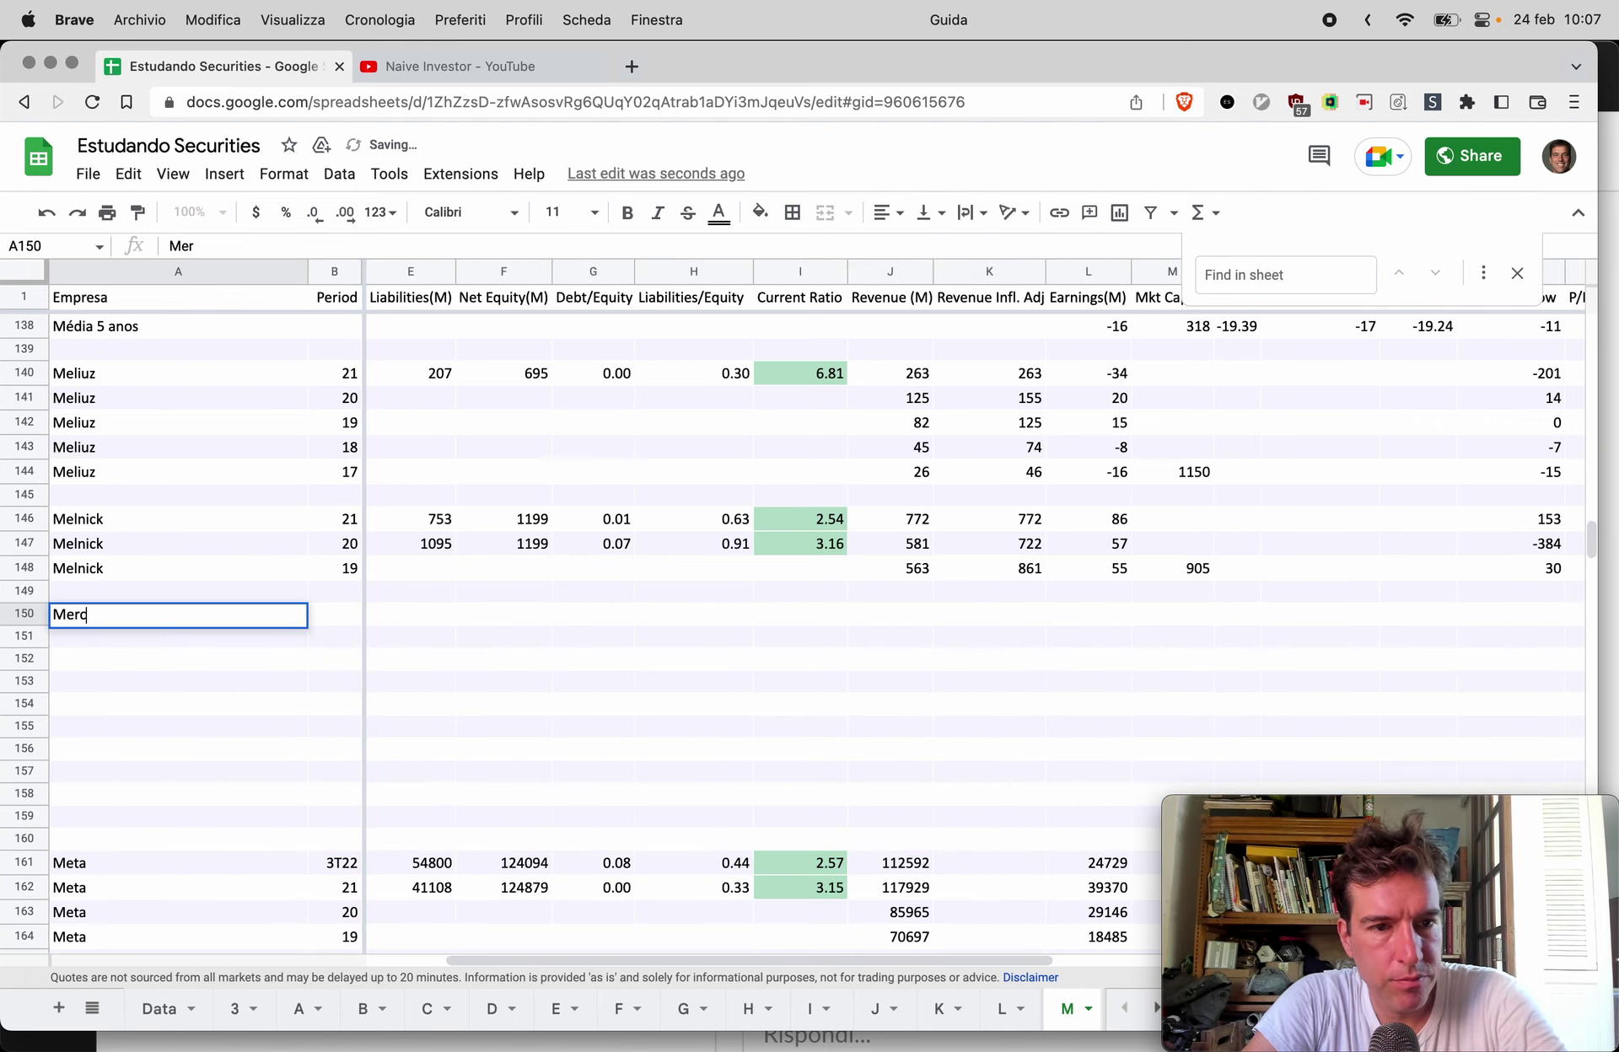
type("ado Livre")
key("Tab")
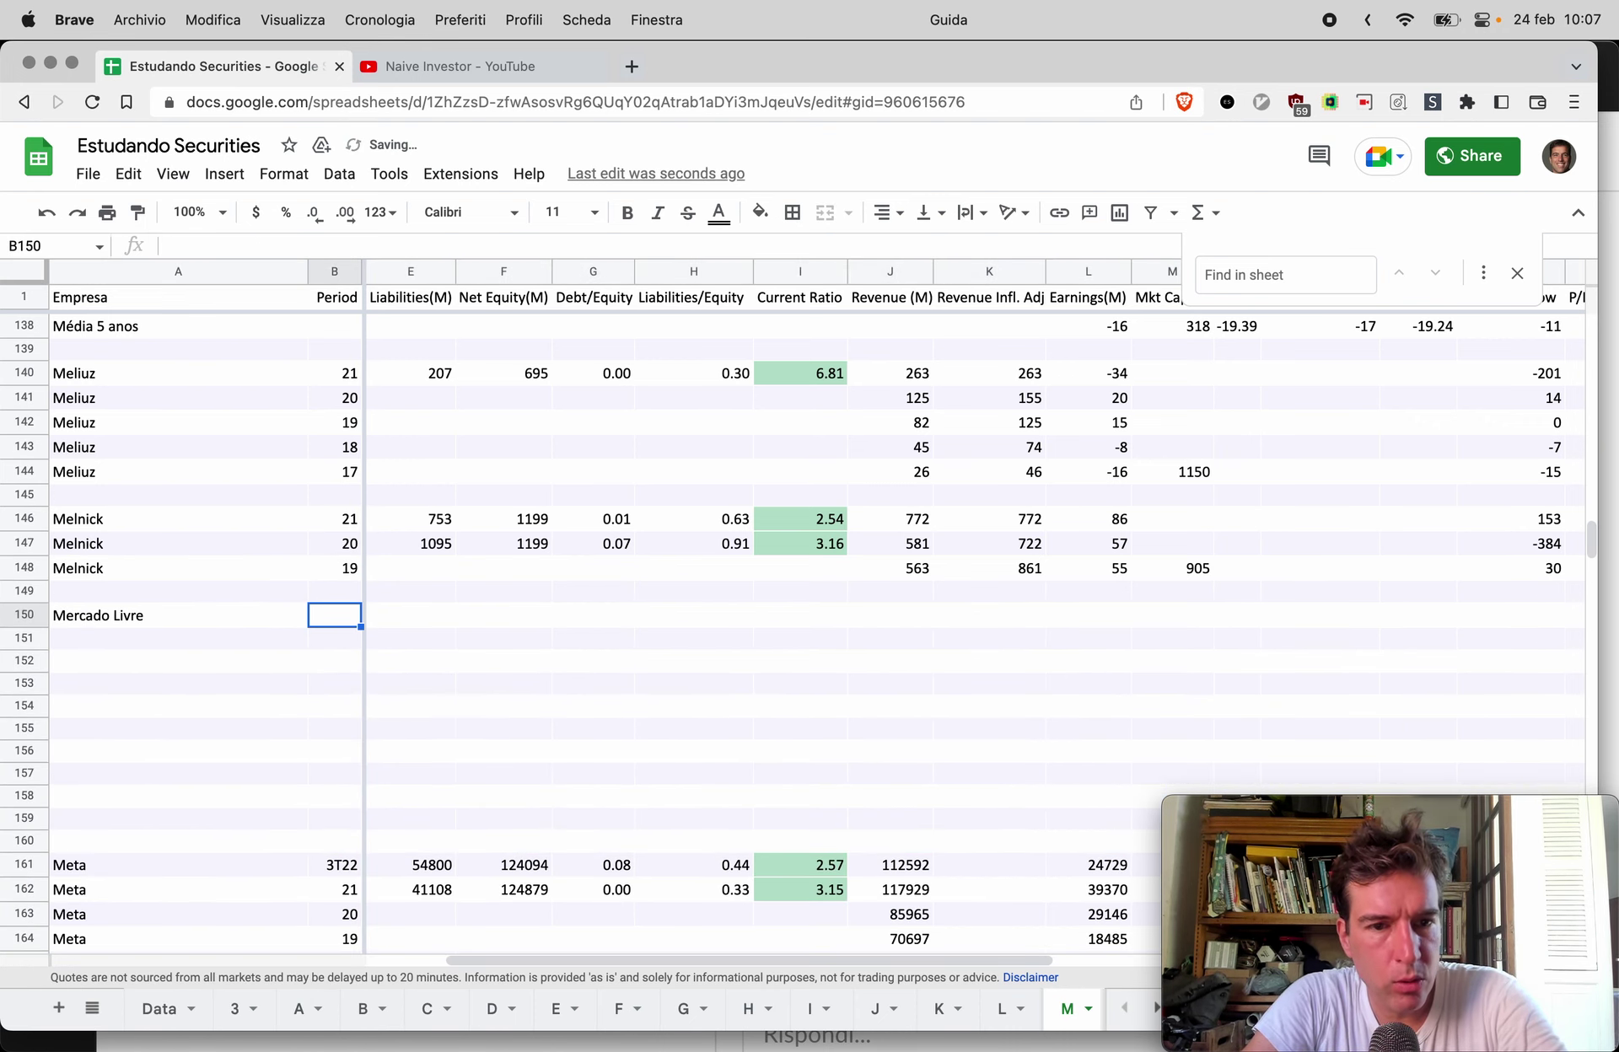
key("Down")
key("Down")
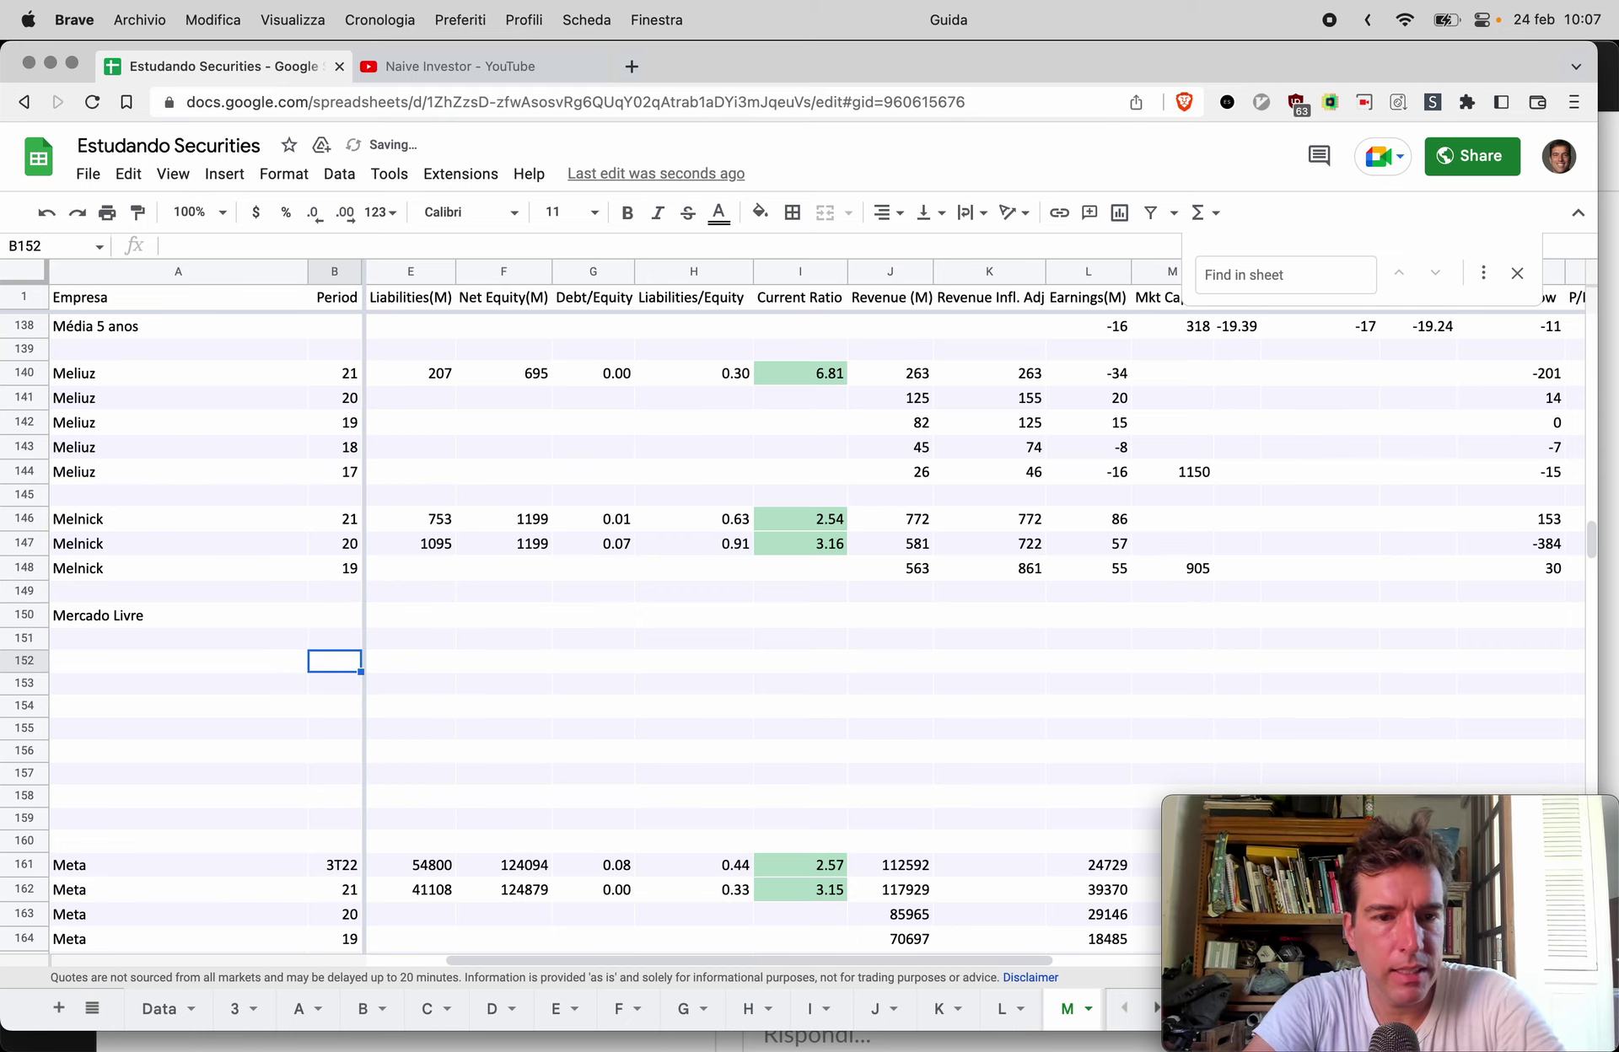
type("20")
key("Up")
type("21")
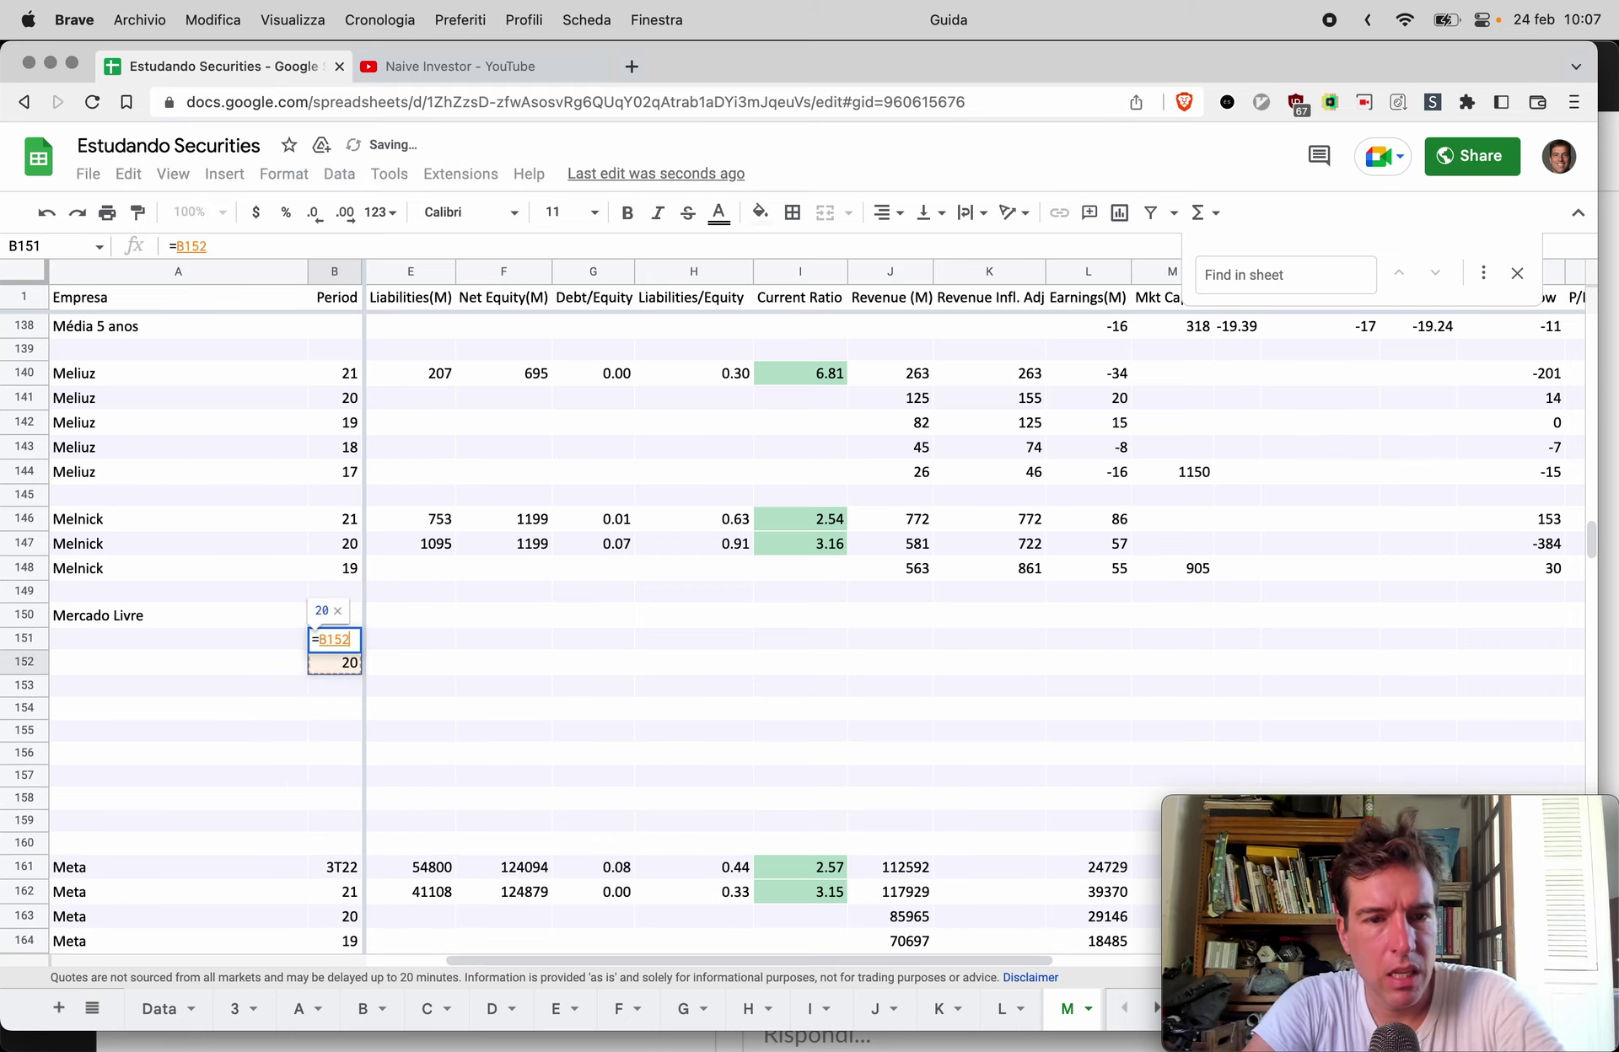
key("Return")
key("Up")
key("Up")
type("22")
key("Left")
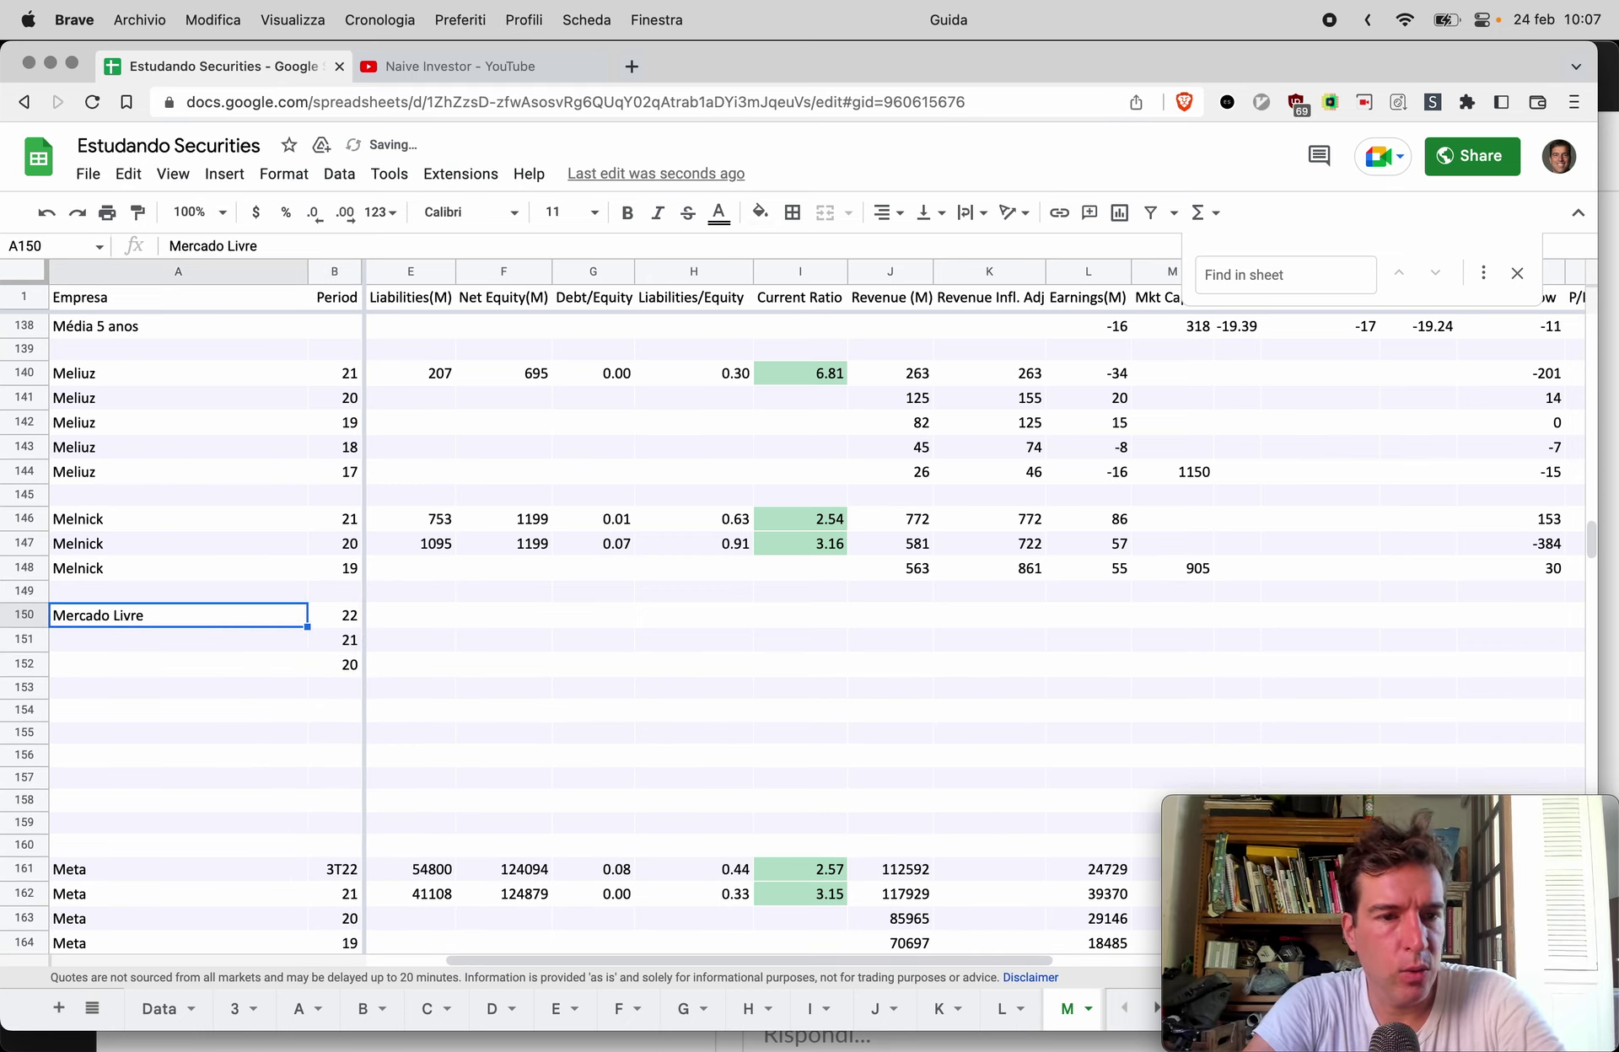
Step: Copy the Mercado Livre name down into A151 and A152
key("super+c")
key("Down")
key("super+v")
key("Down")
key("super+v")
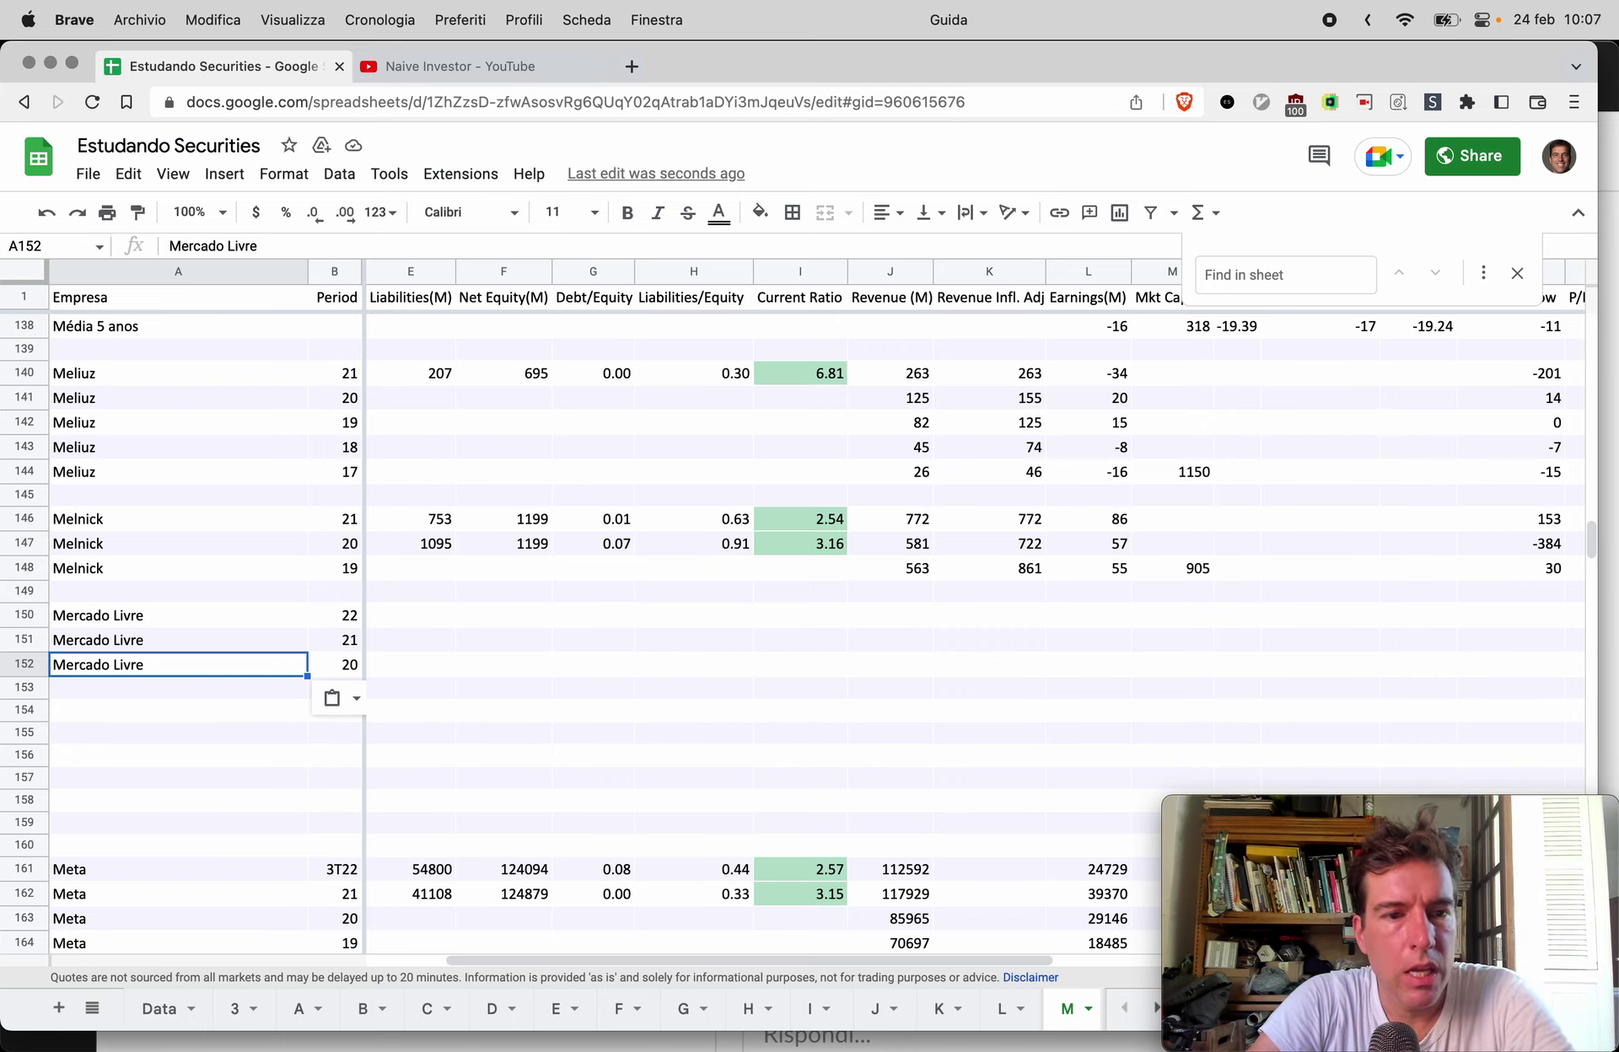
Step: Search for Mercado Livre investor relations and open the Annual Reports & SEC page
key("super+t")
type("merca")
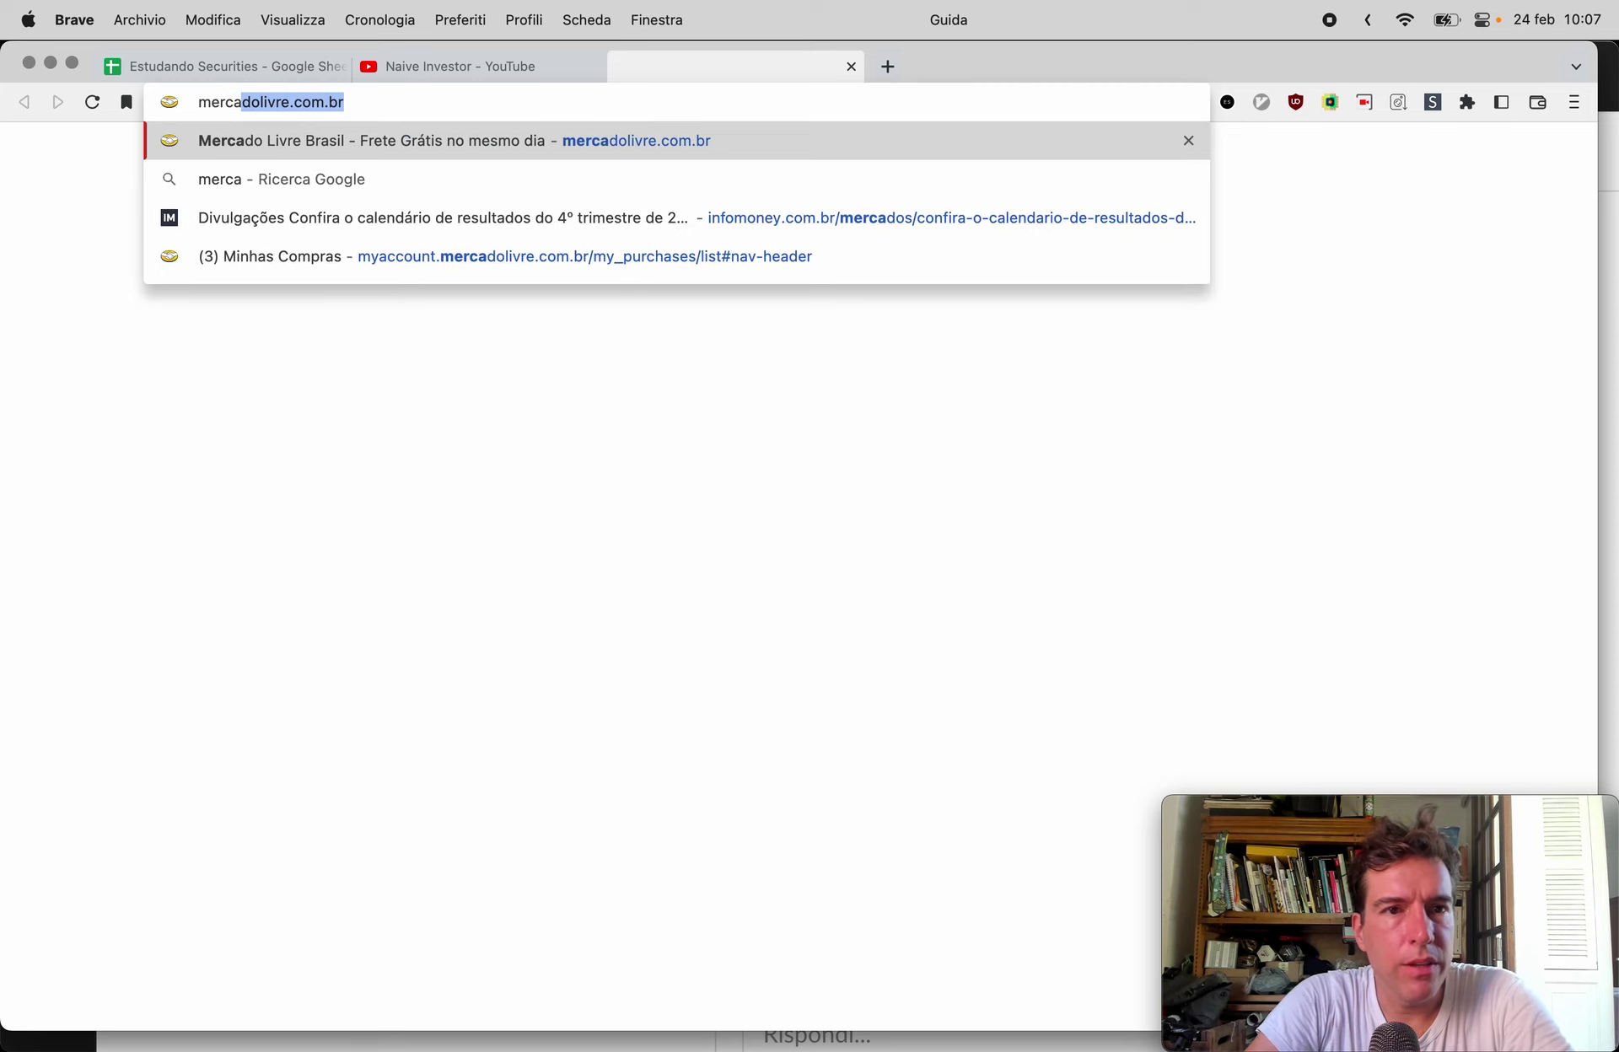
type("do livre in")
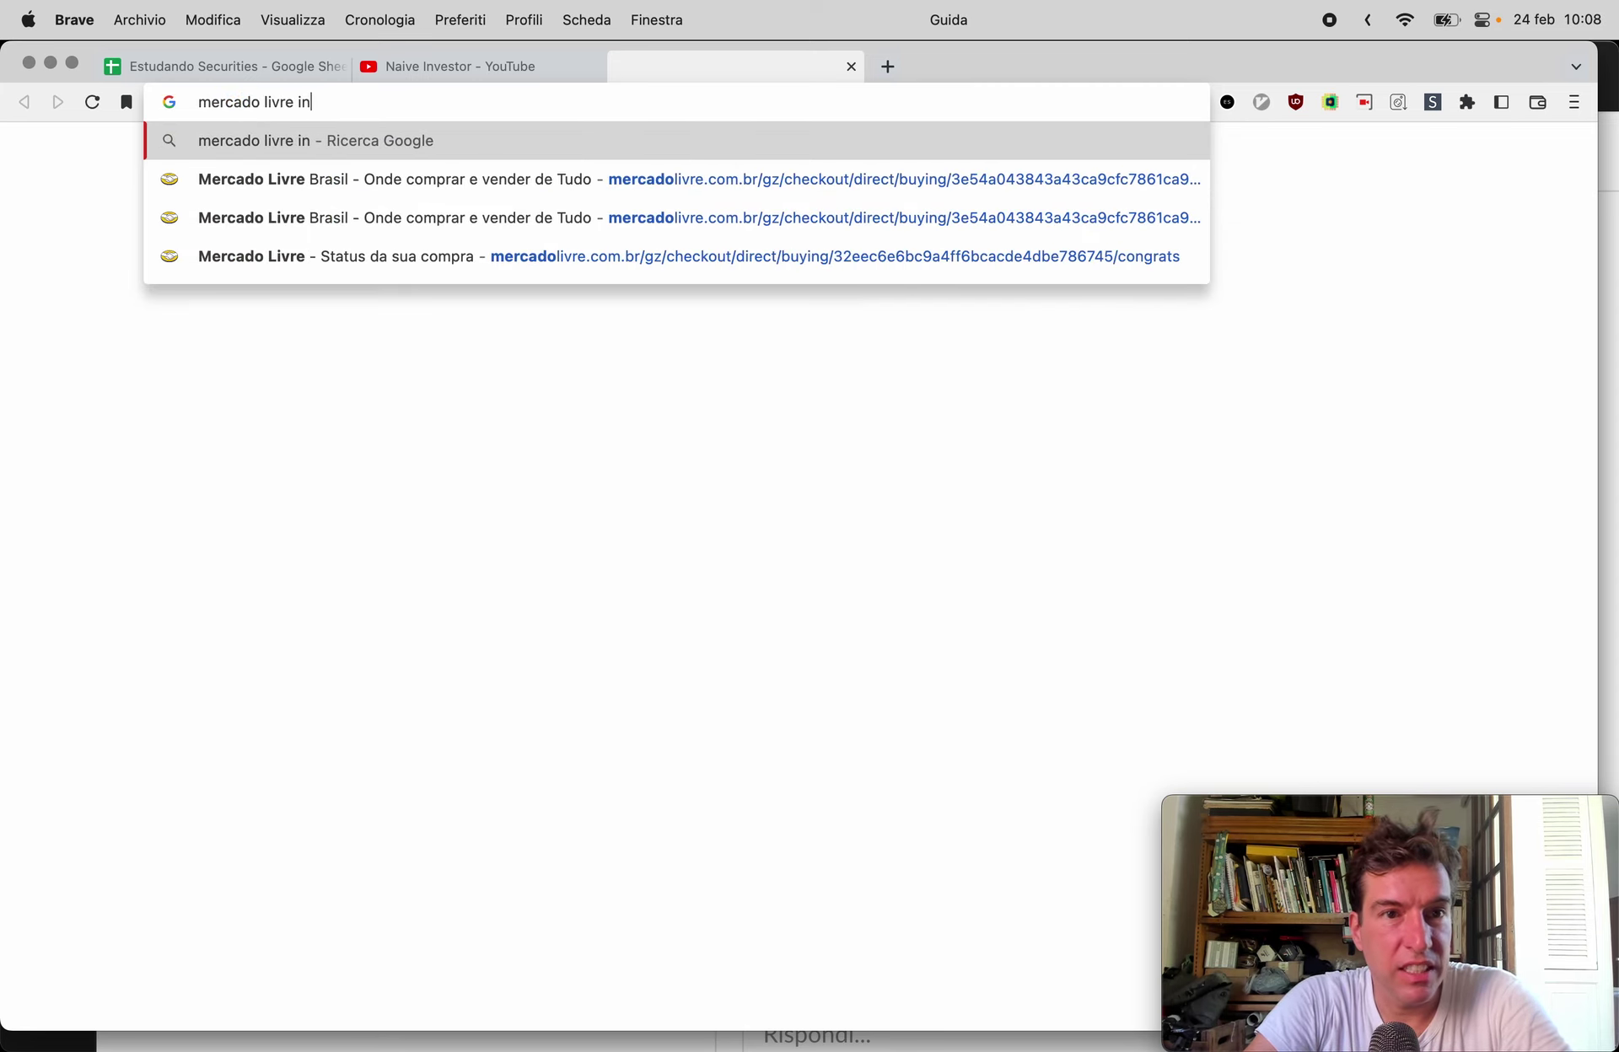
type("ve")
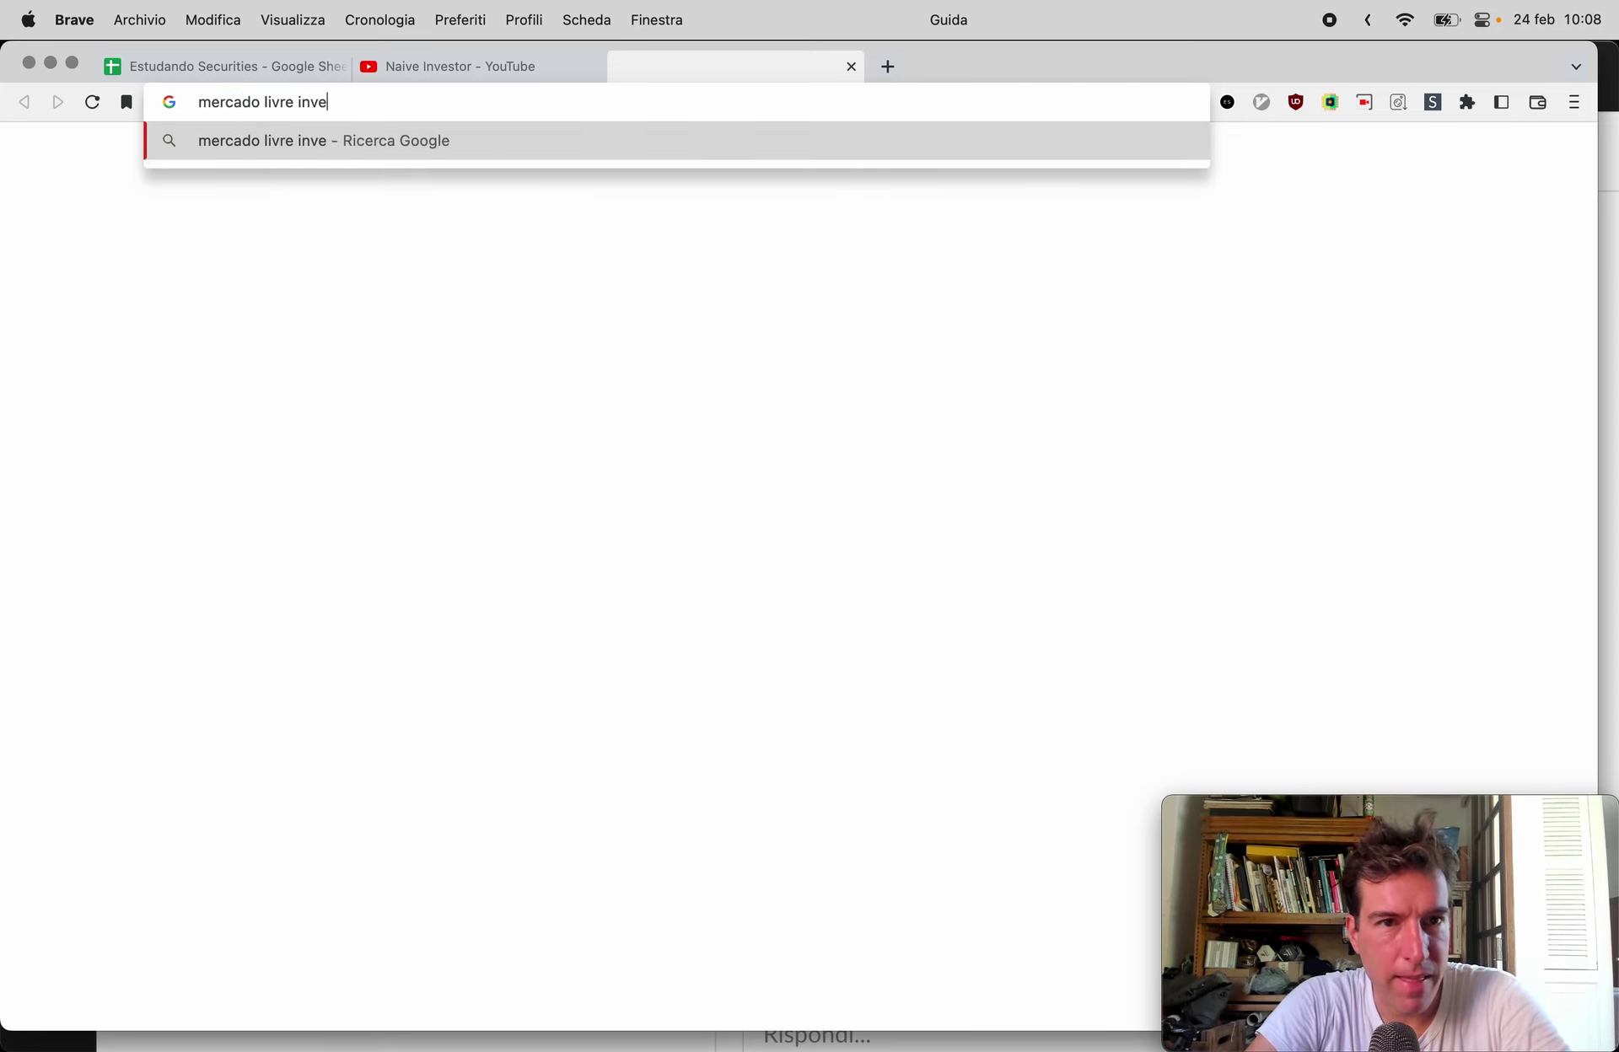
type("sti")
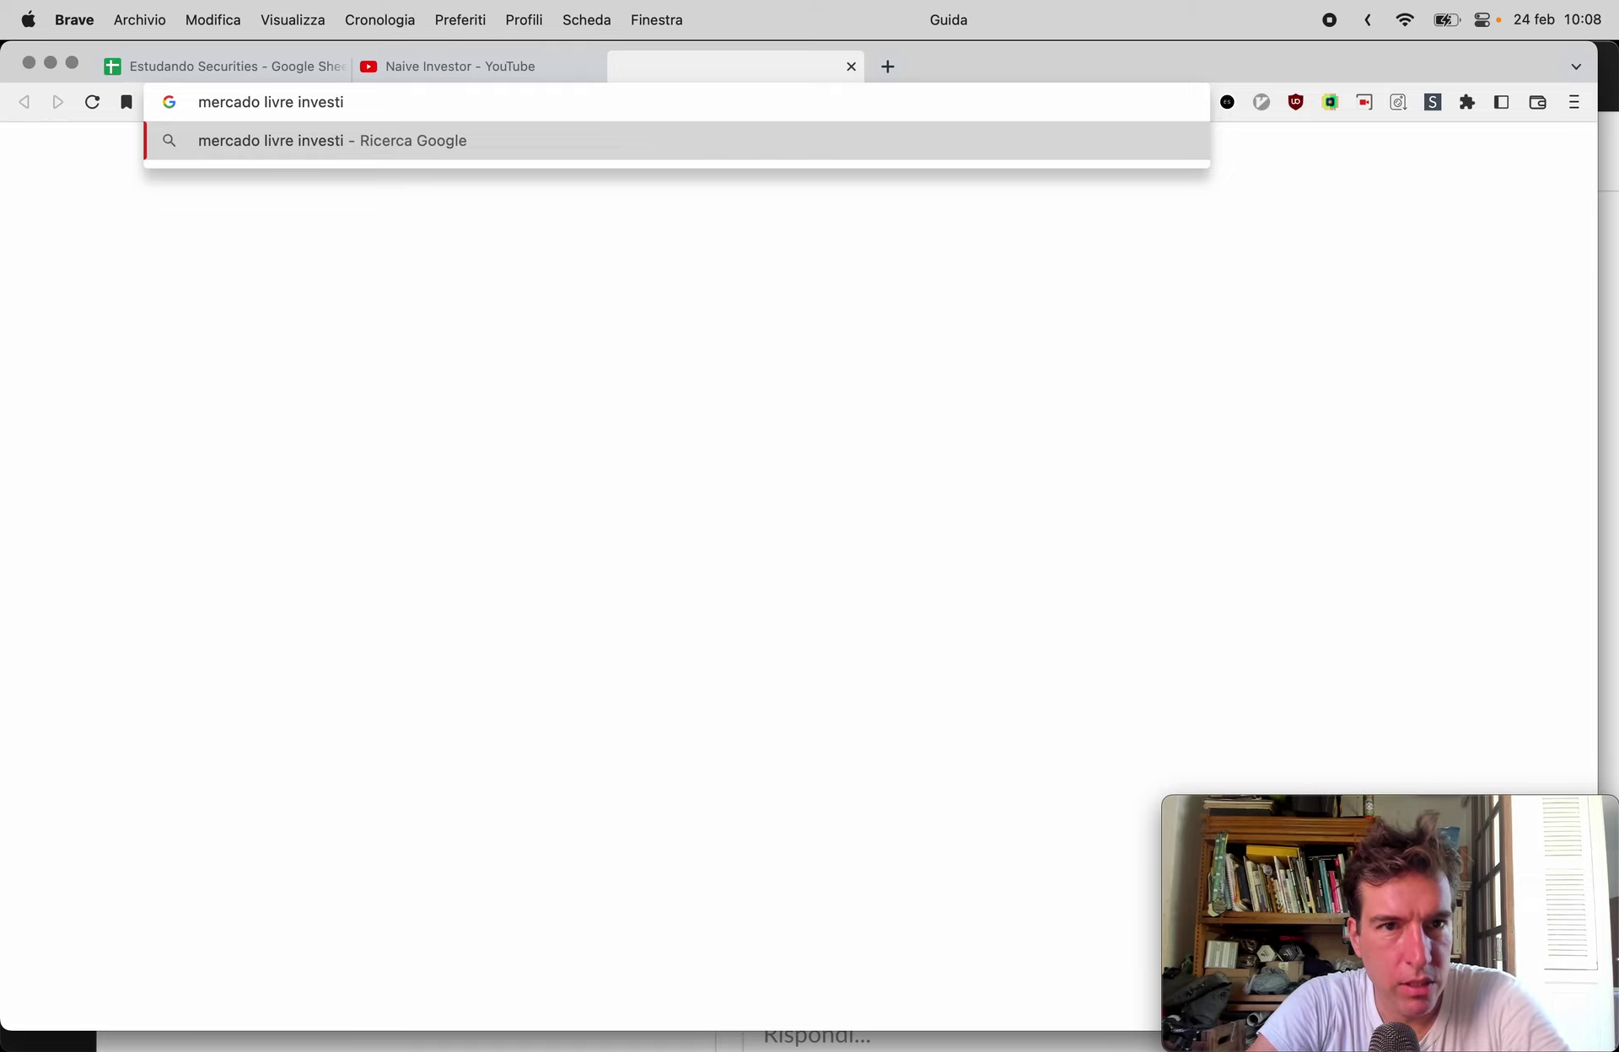
type("or relations")
key("Return")
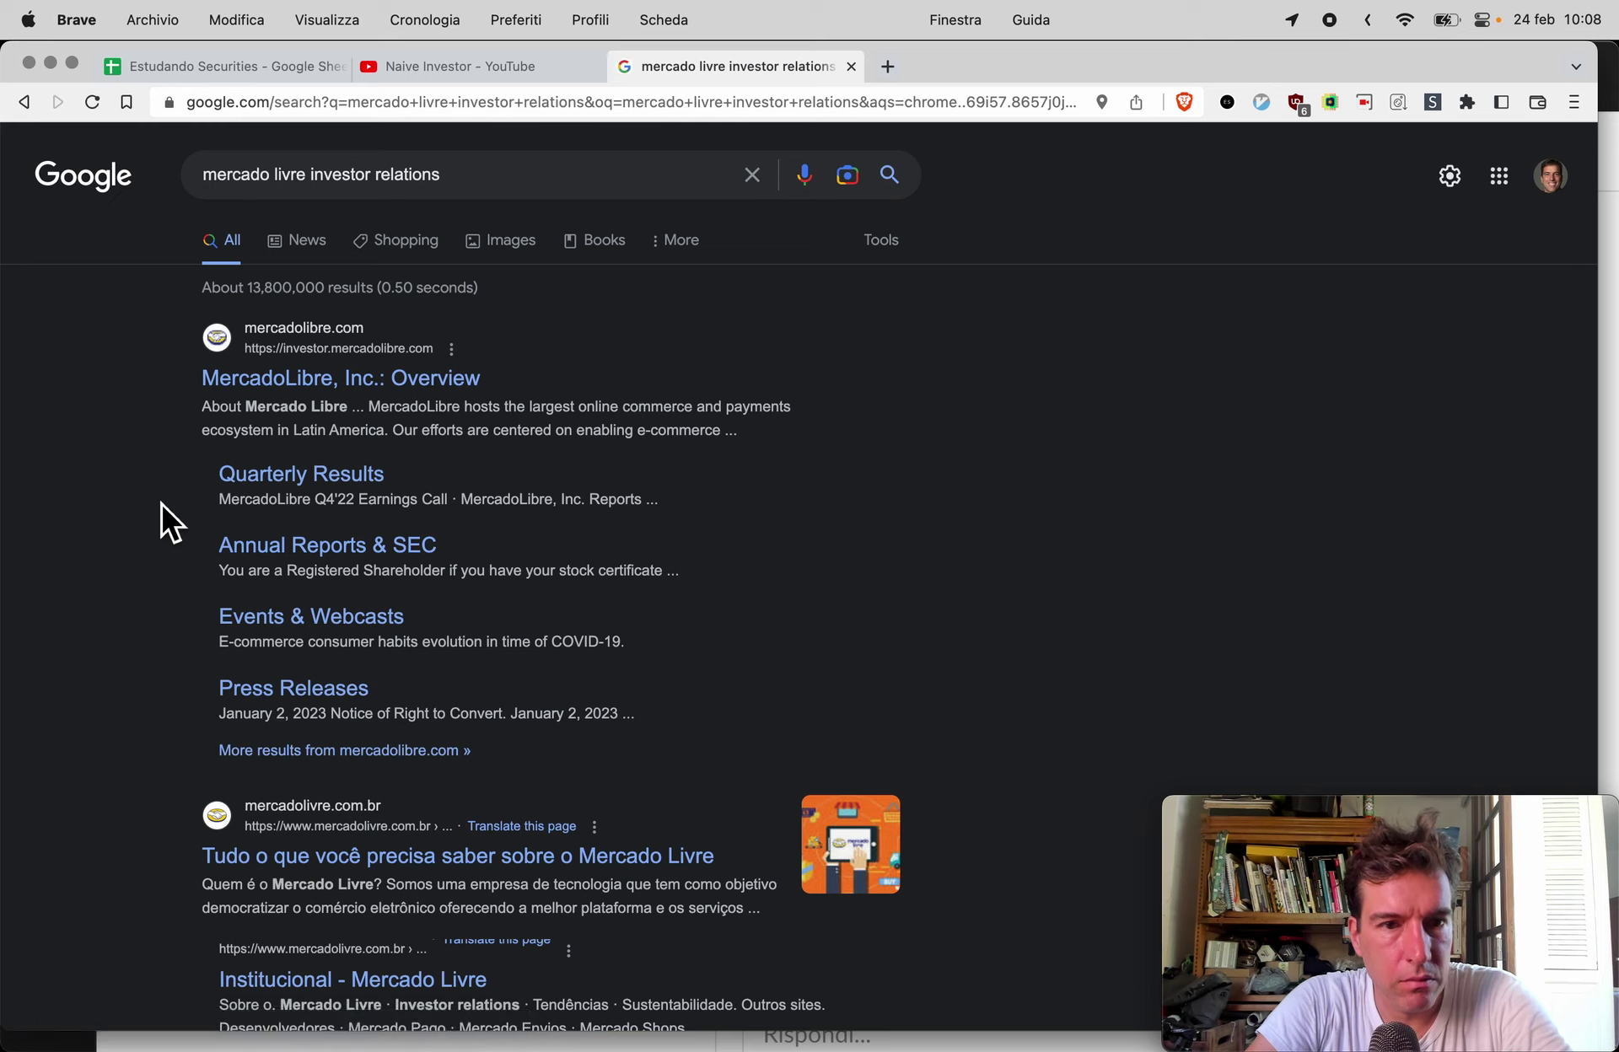
left_click(291, 555)
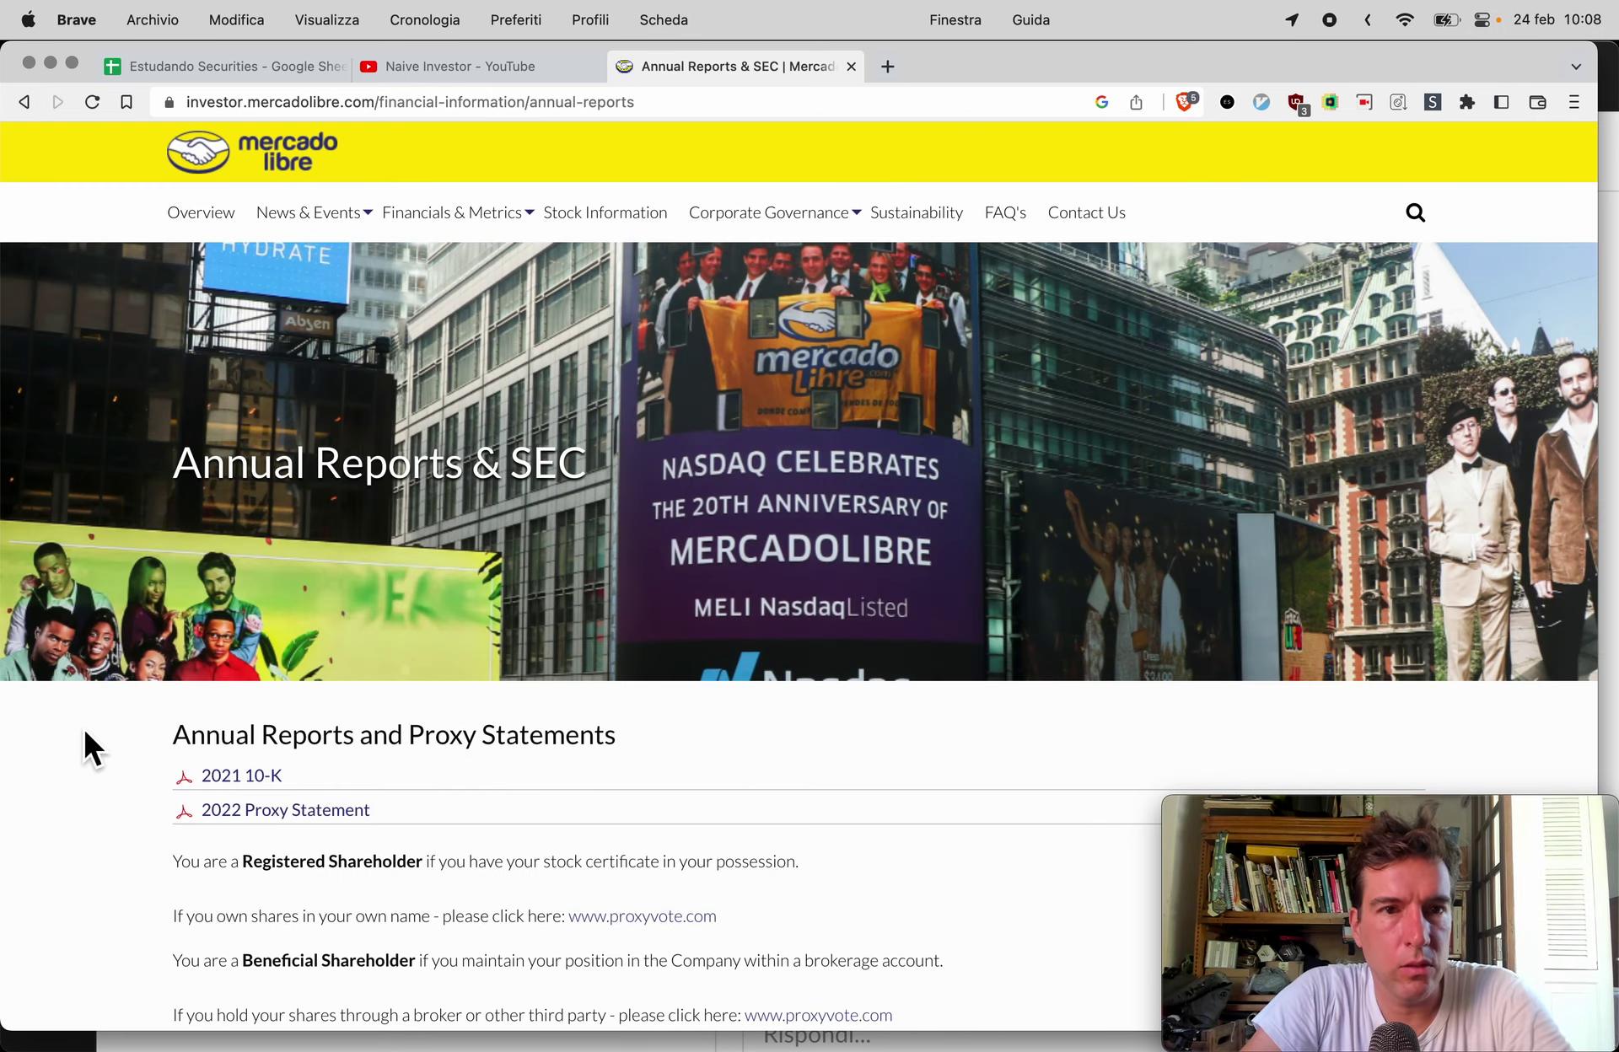
Step: Find Annual Reports and Proxy Statements and open the 2021 10-K
scroll(84, 732, "down", 3)
scroll(139, 644, "up", 3)
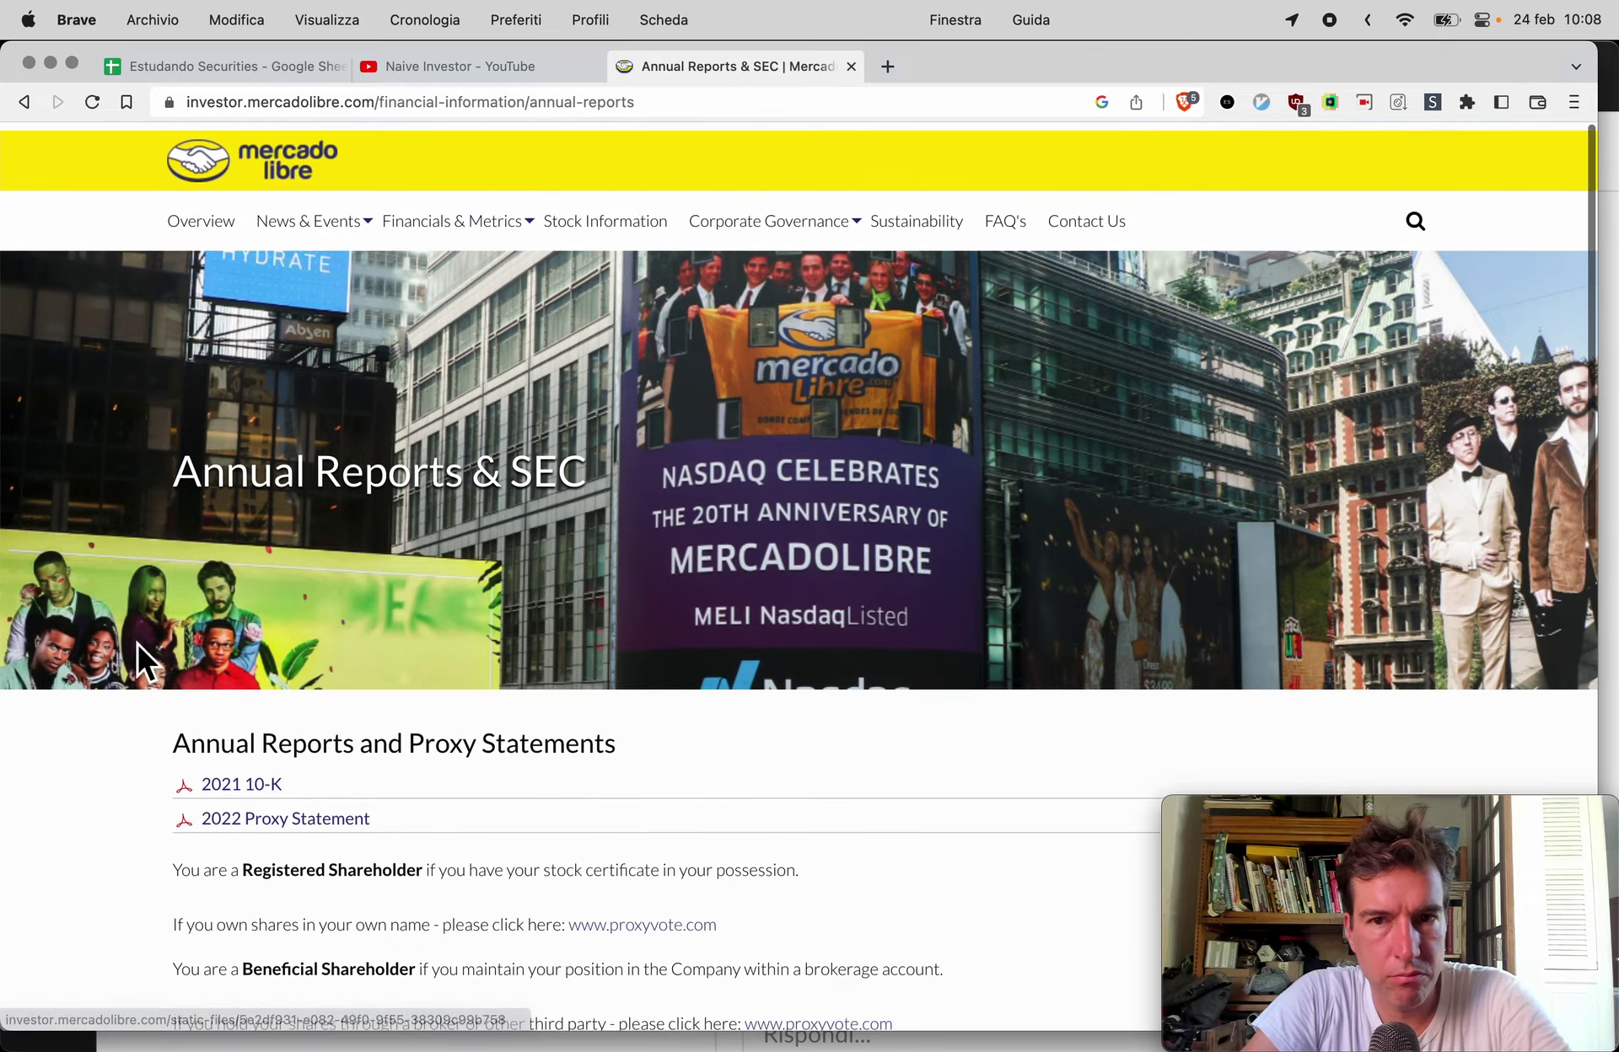
scroll(88, 913, "down", 3)
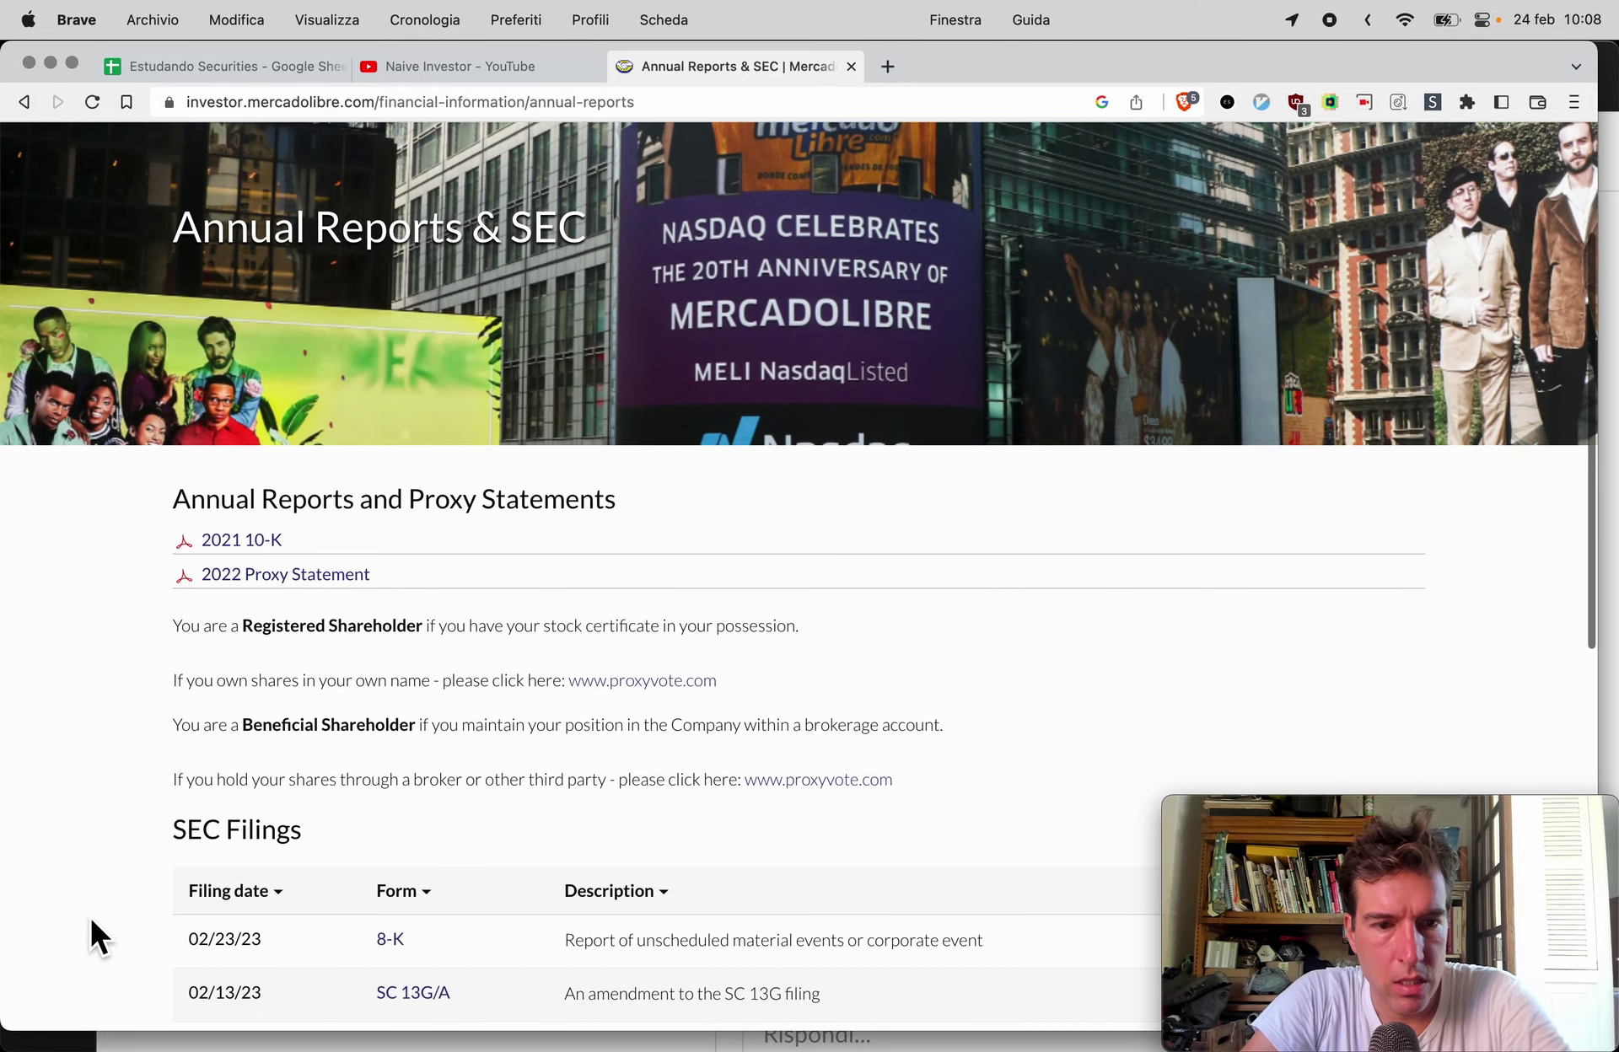
scroll(92, 920, "down", 3)
scroll(91, 919, "down", 3)
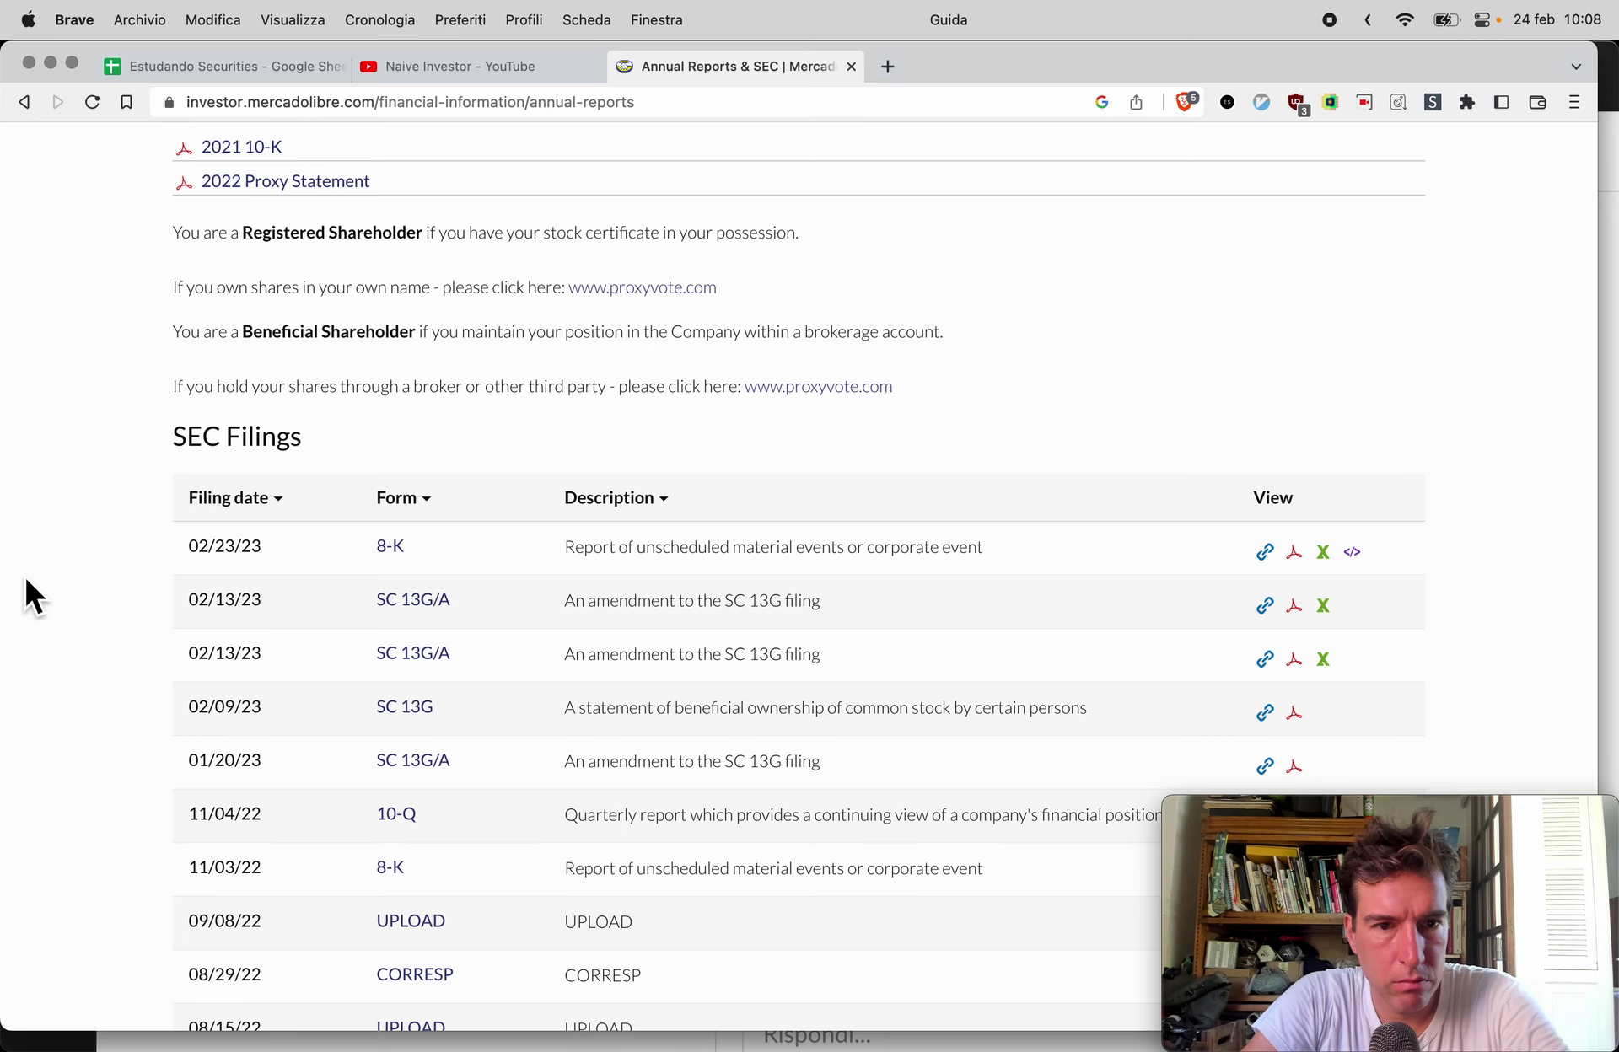
scroll(91, 877, "down", 1)
scroll(90, 866, "down", 3)
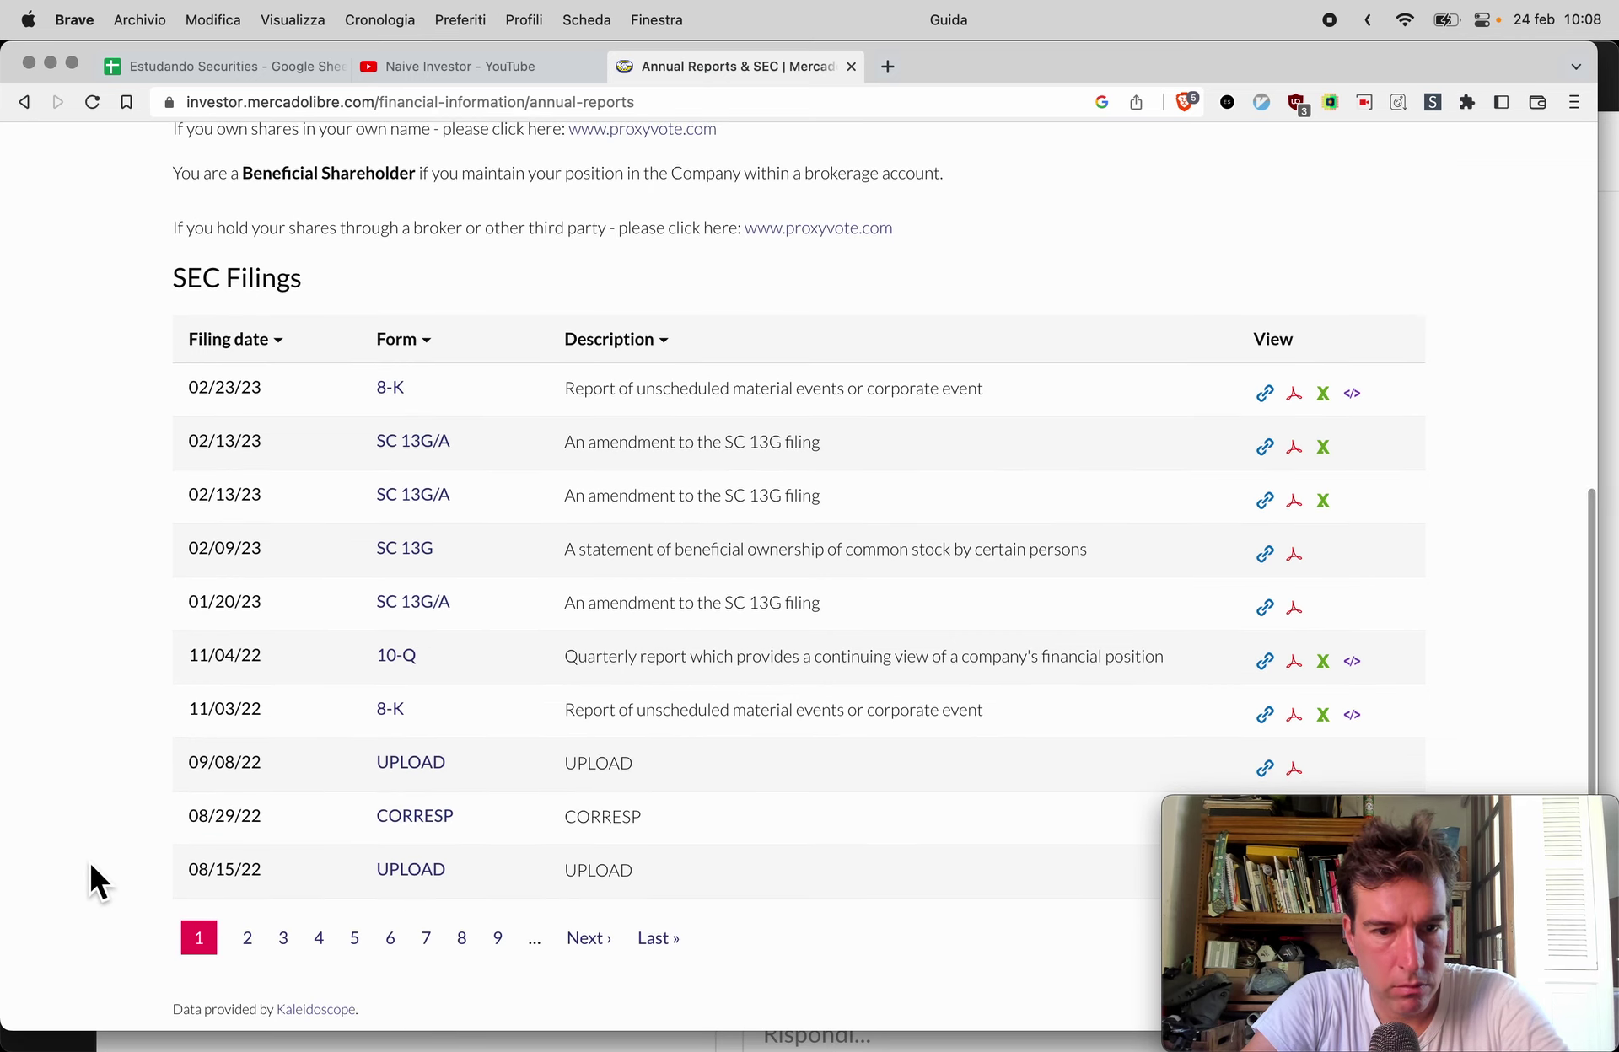
scroll(90, 894, "up", 1)
scroll(92, 881, "up", 10)
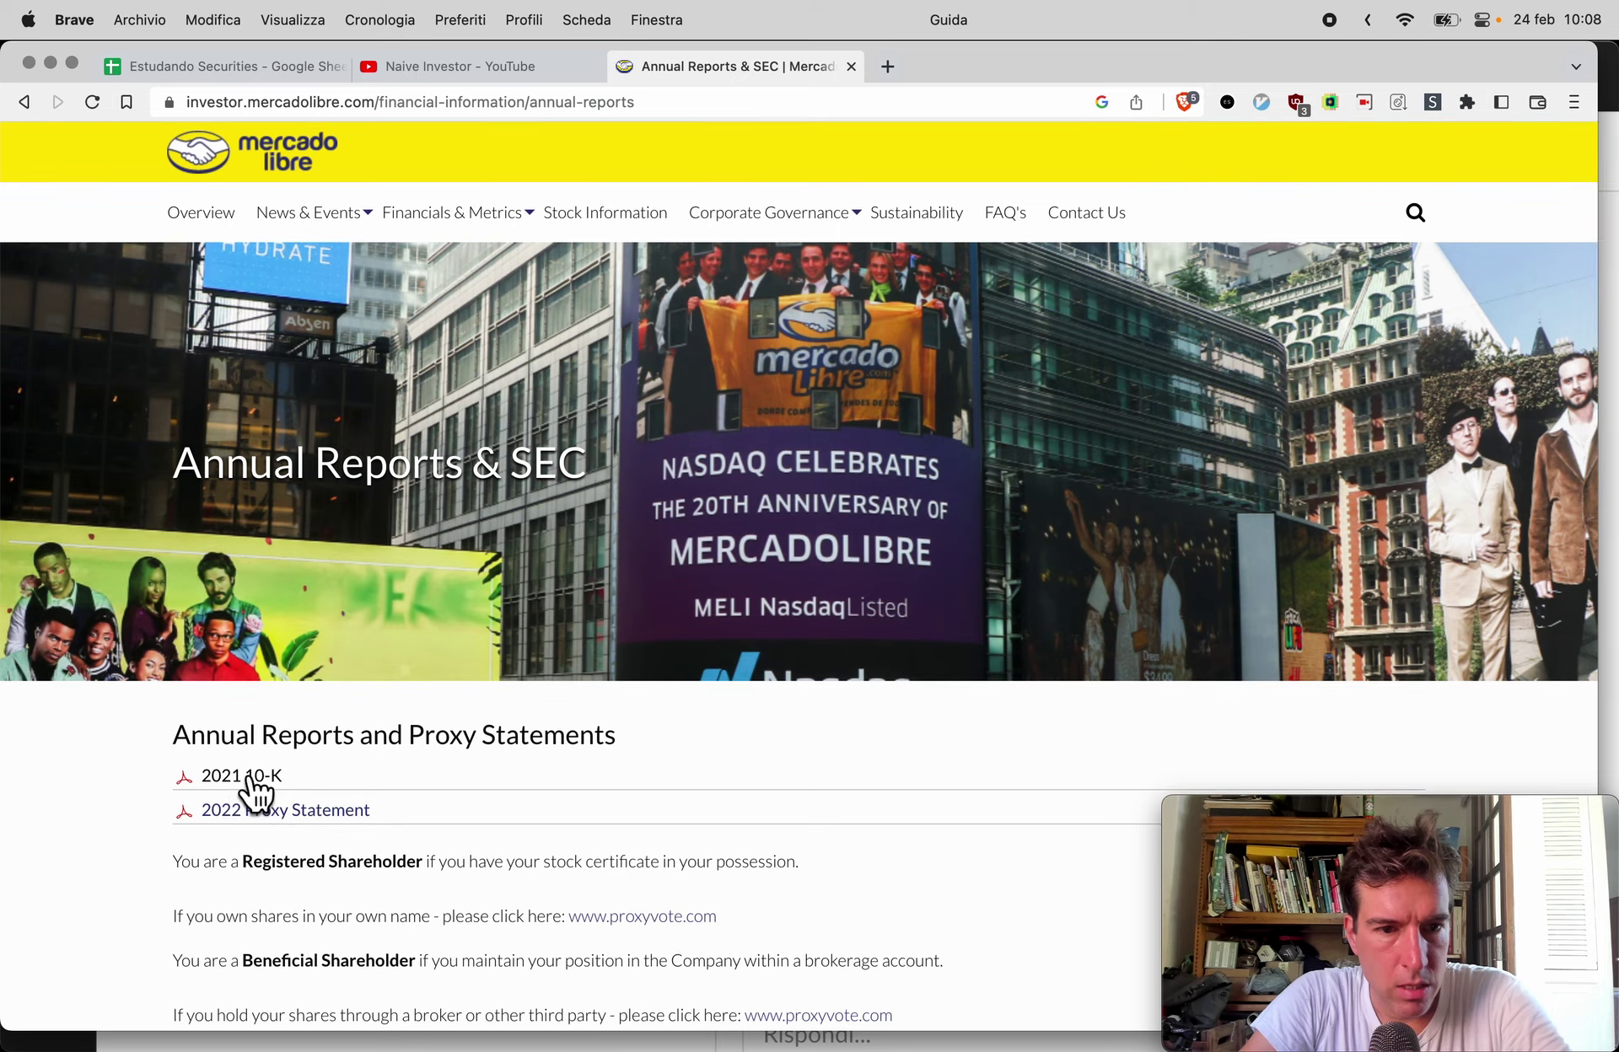
left_click(247, 780)
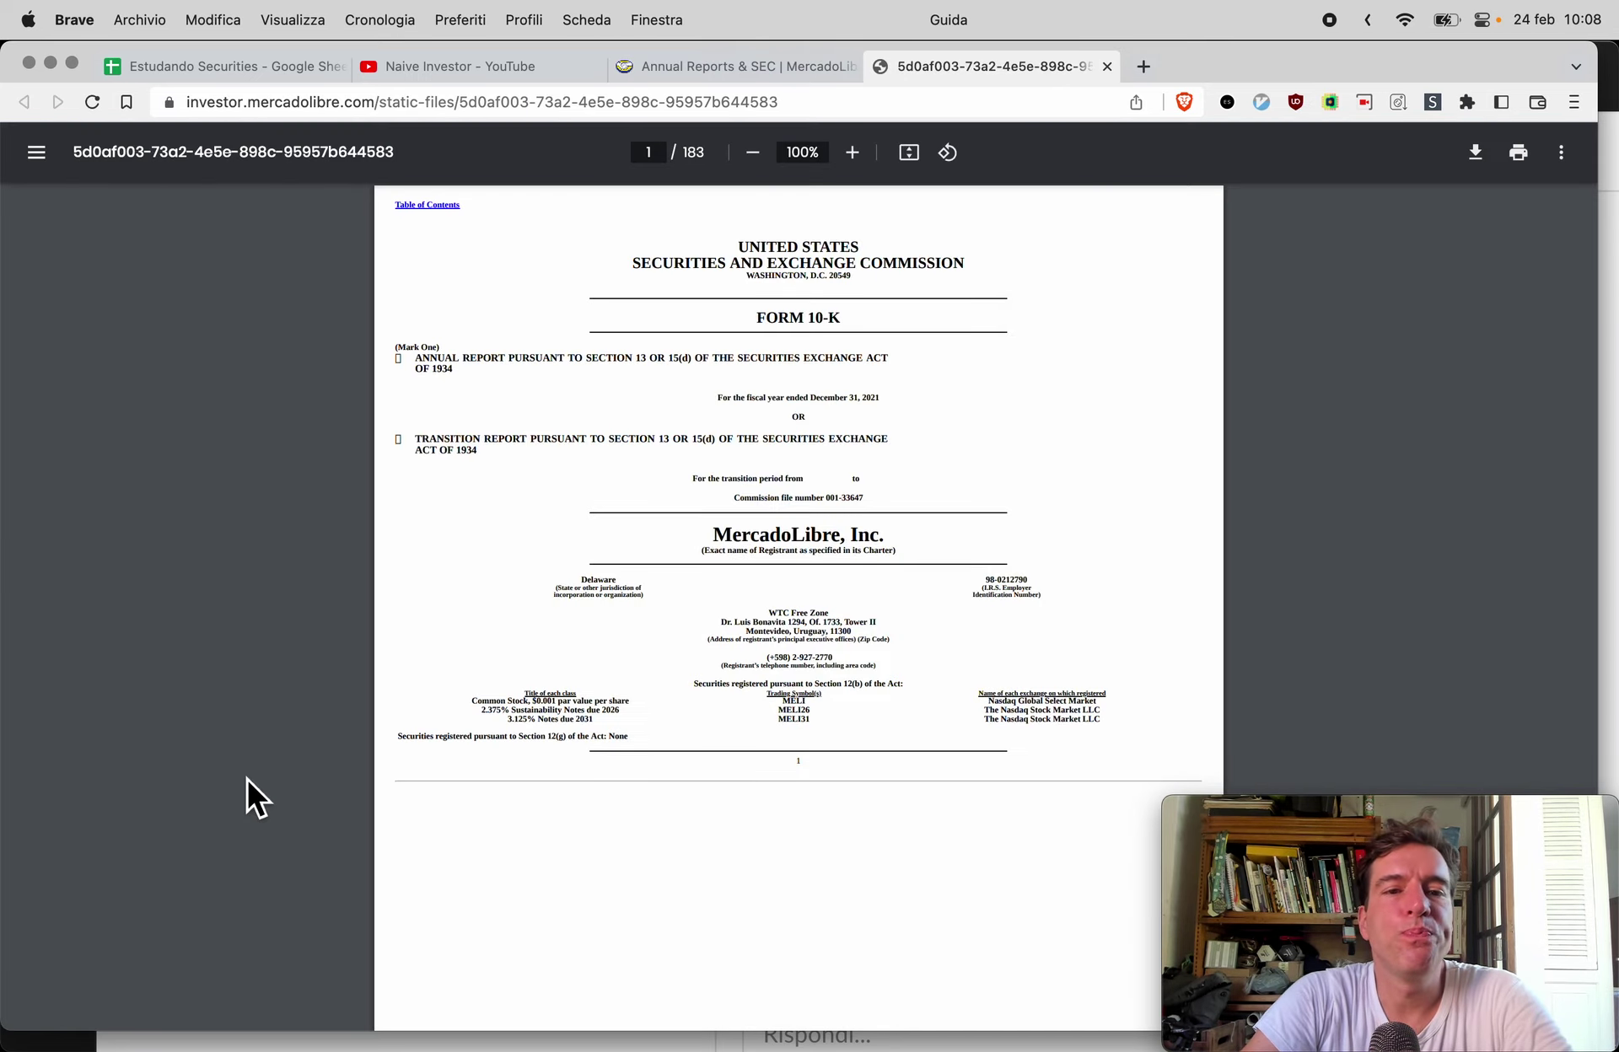
Step: Search the 10-K for 'supplemen' and jump to Item 8 via the table of contents
scroll(854, 876, "down", 20)
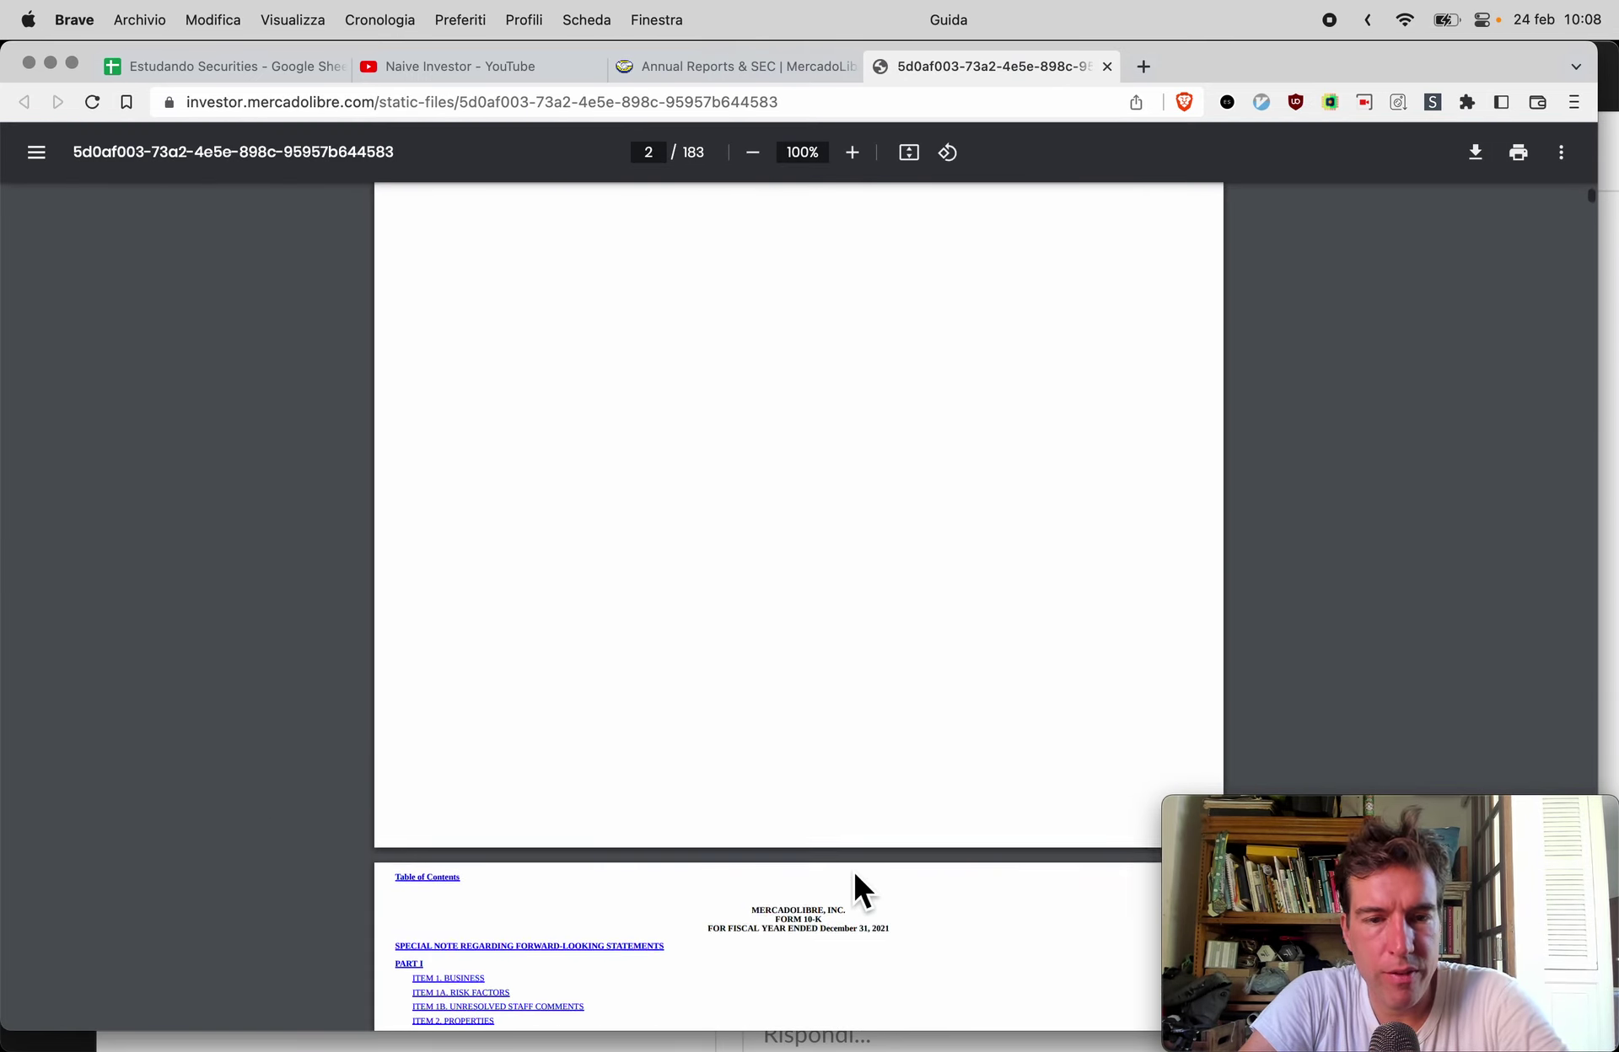
key("super+f")
type("s")
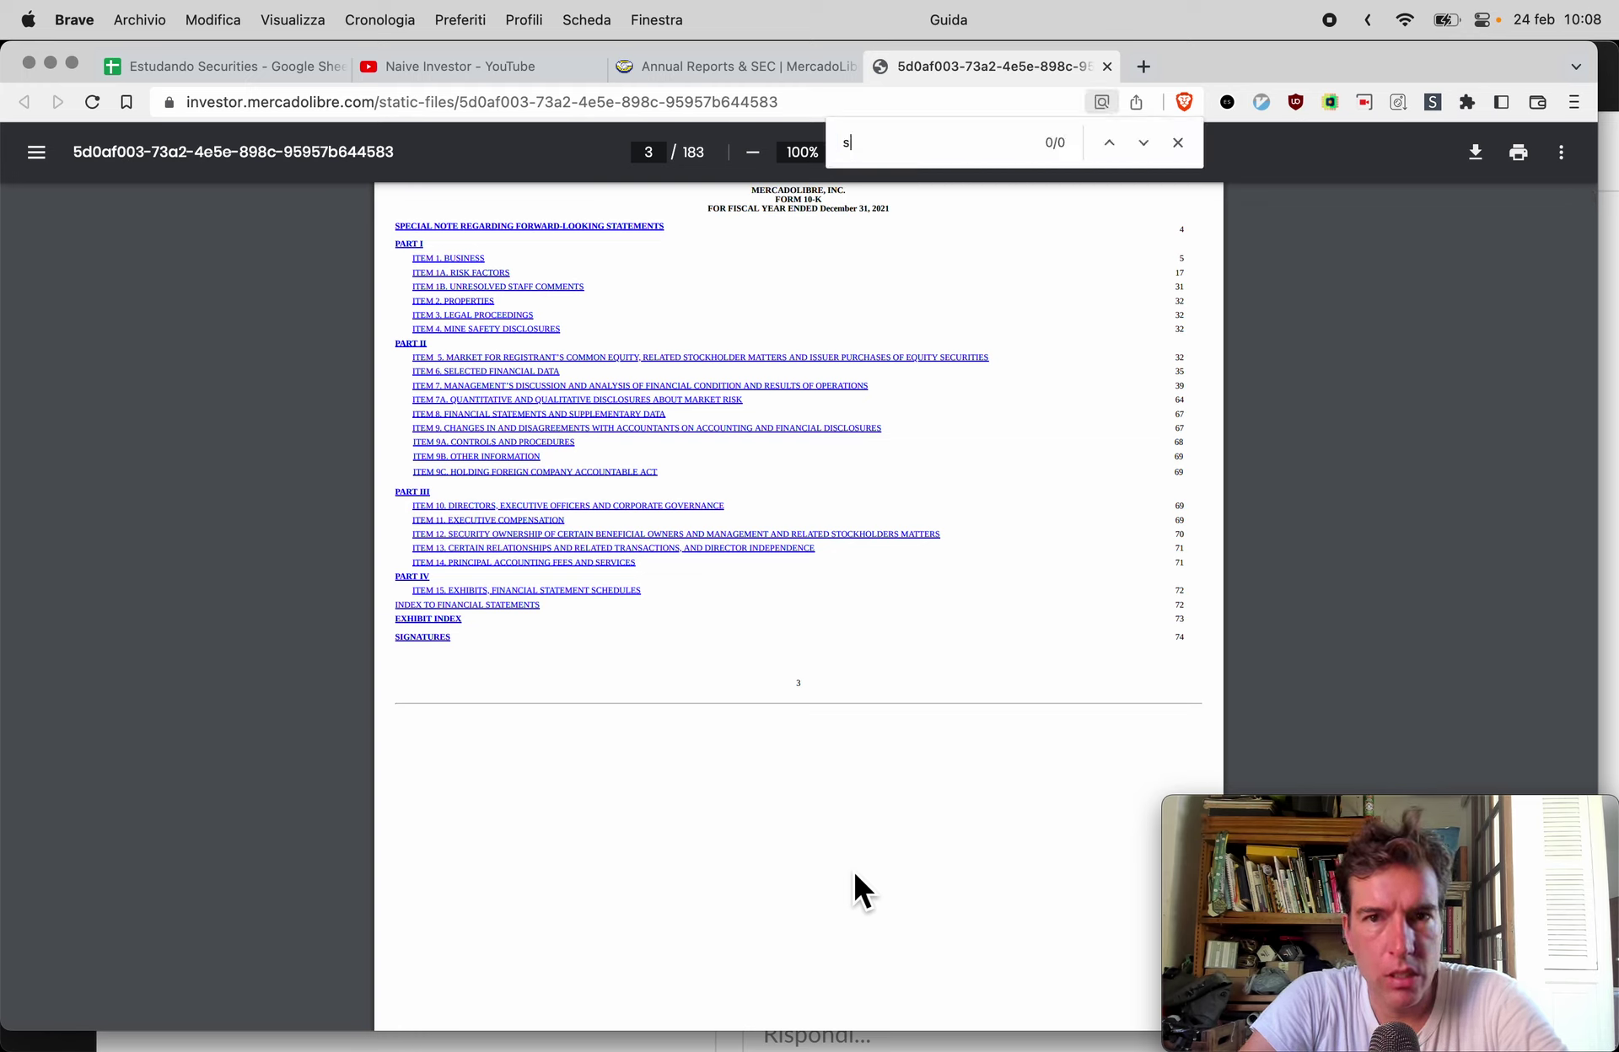
type("upplemen")
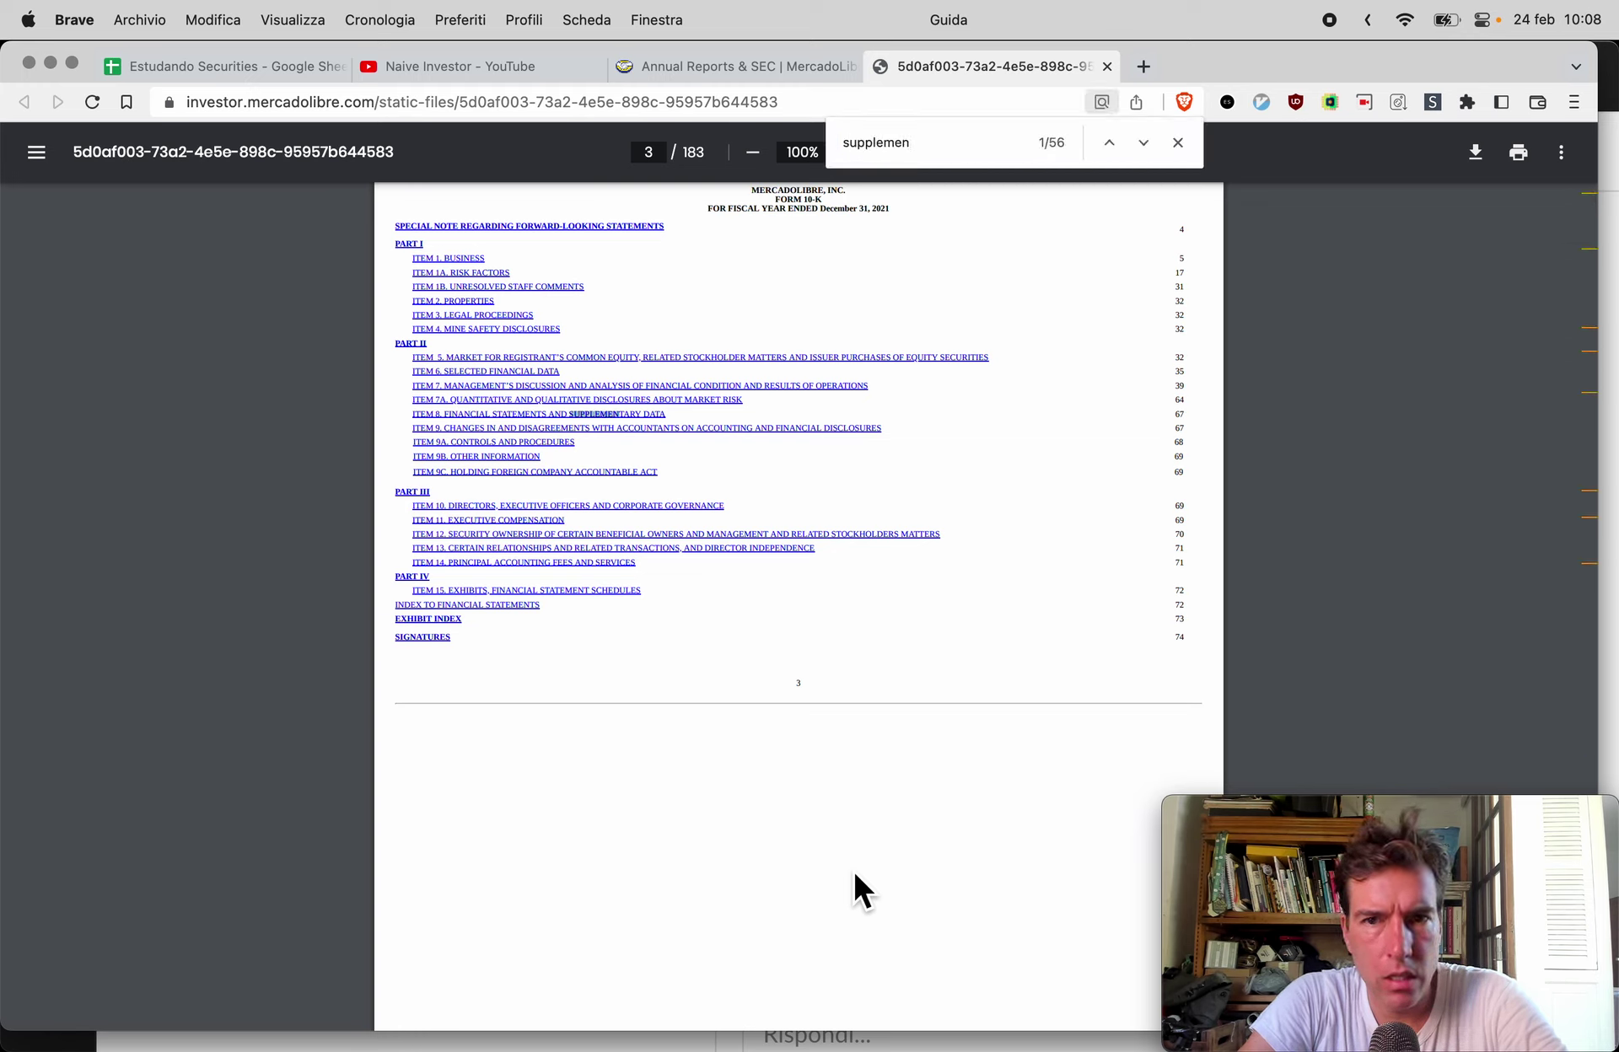
key("Return")
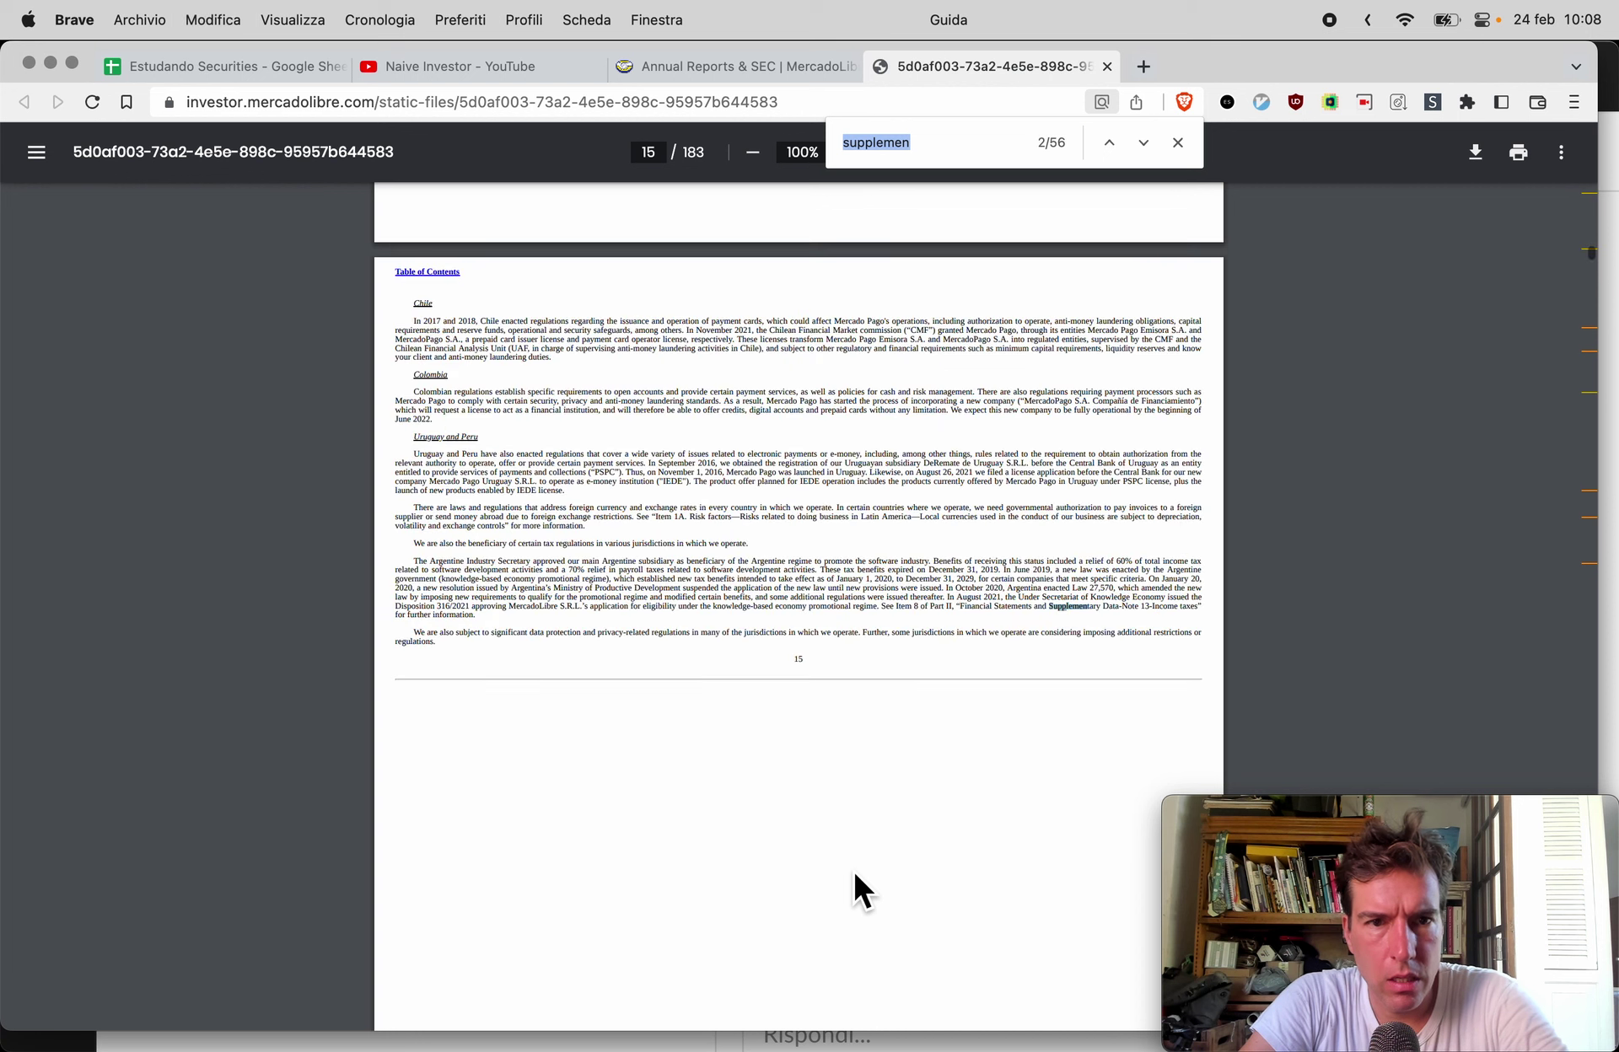
key("shift+Return")
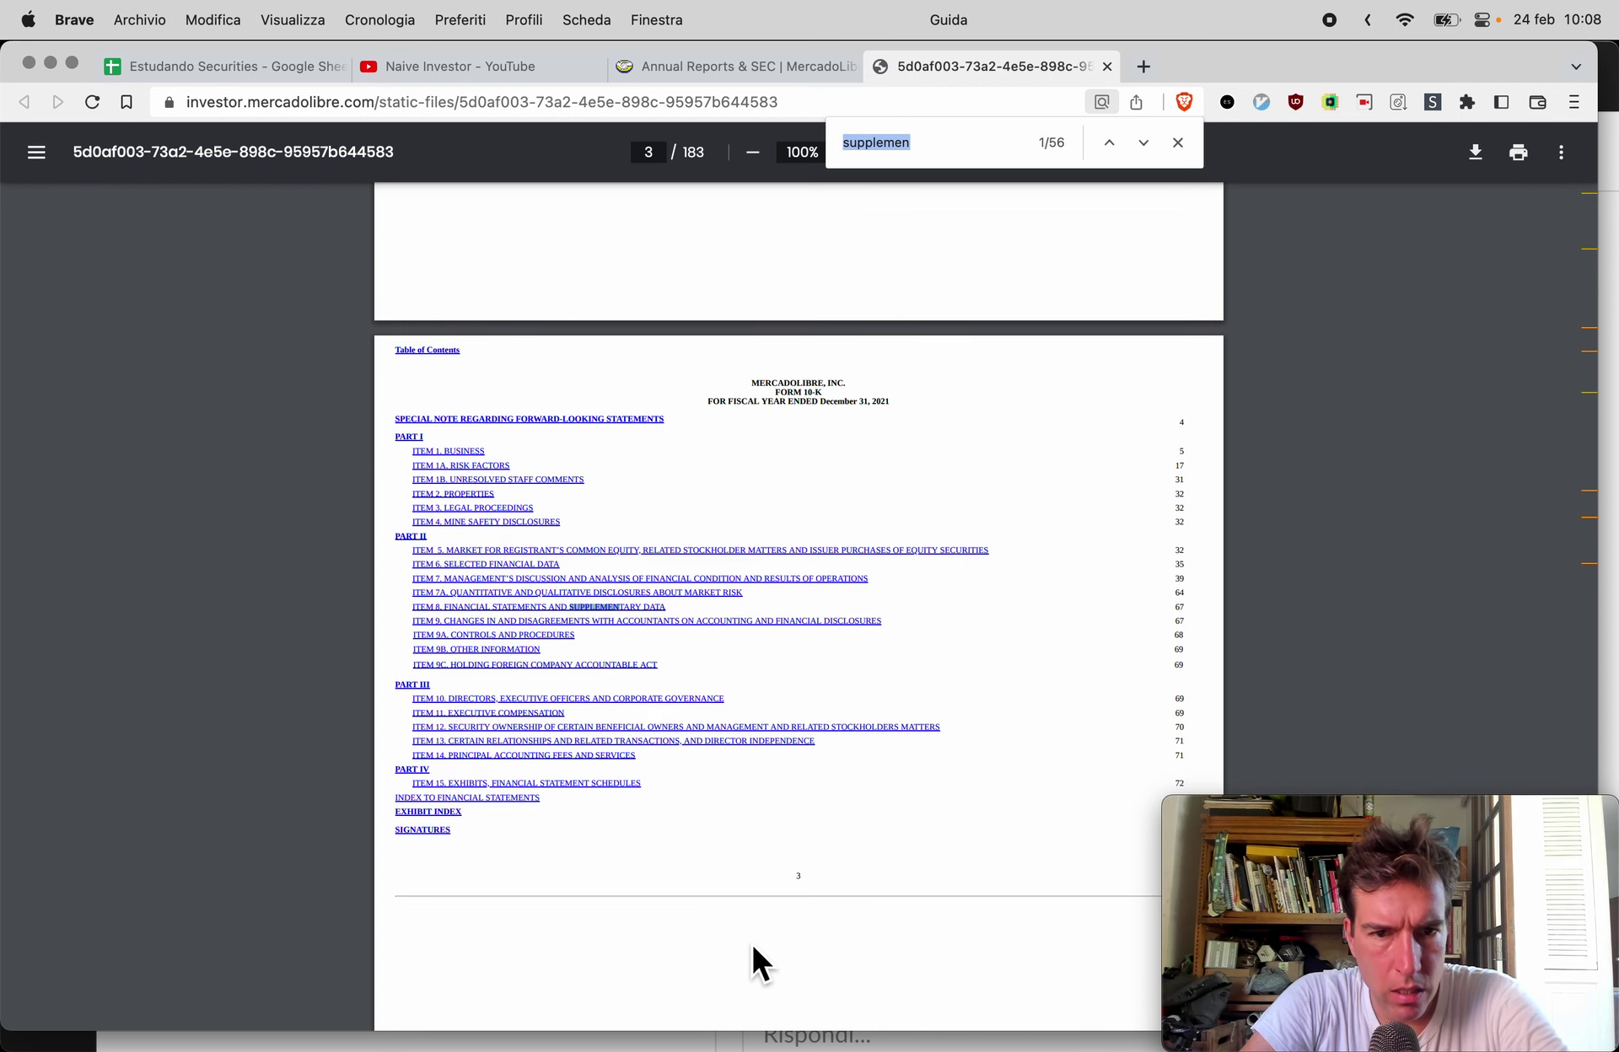
left_click(494, 608)
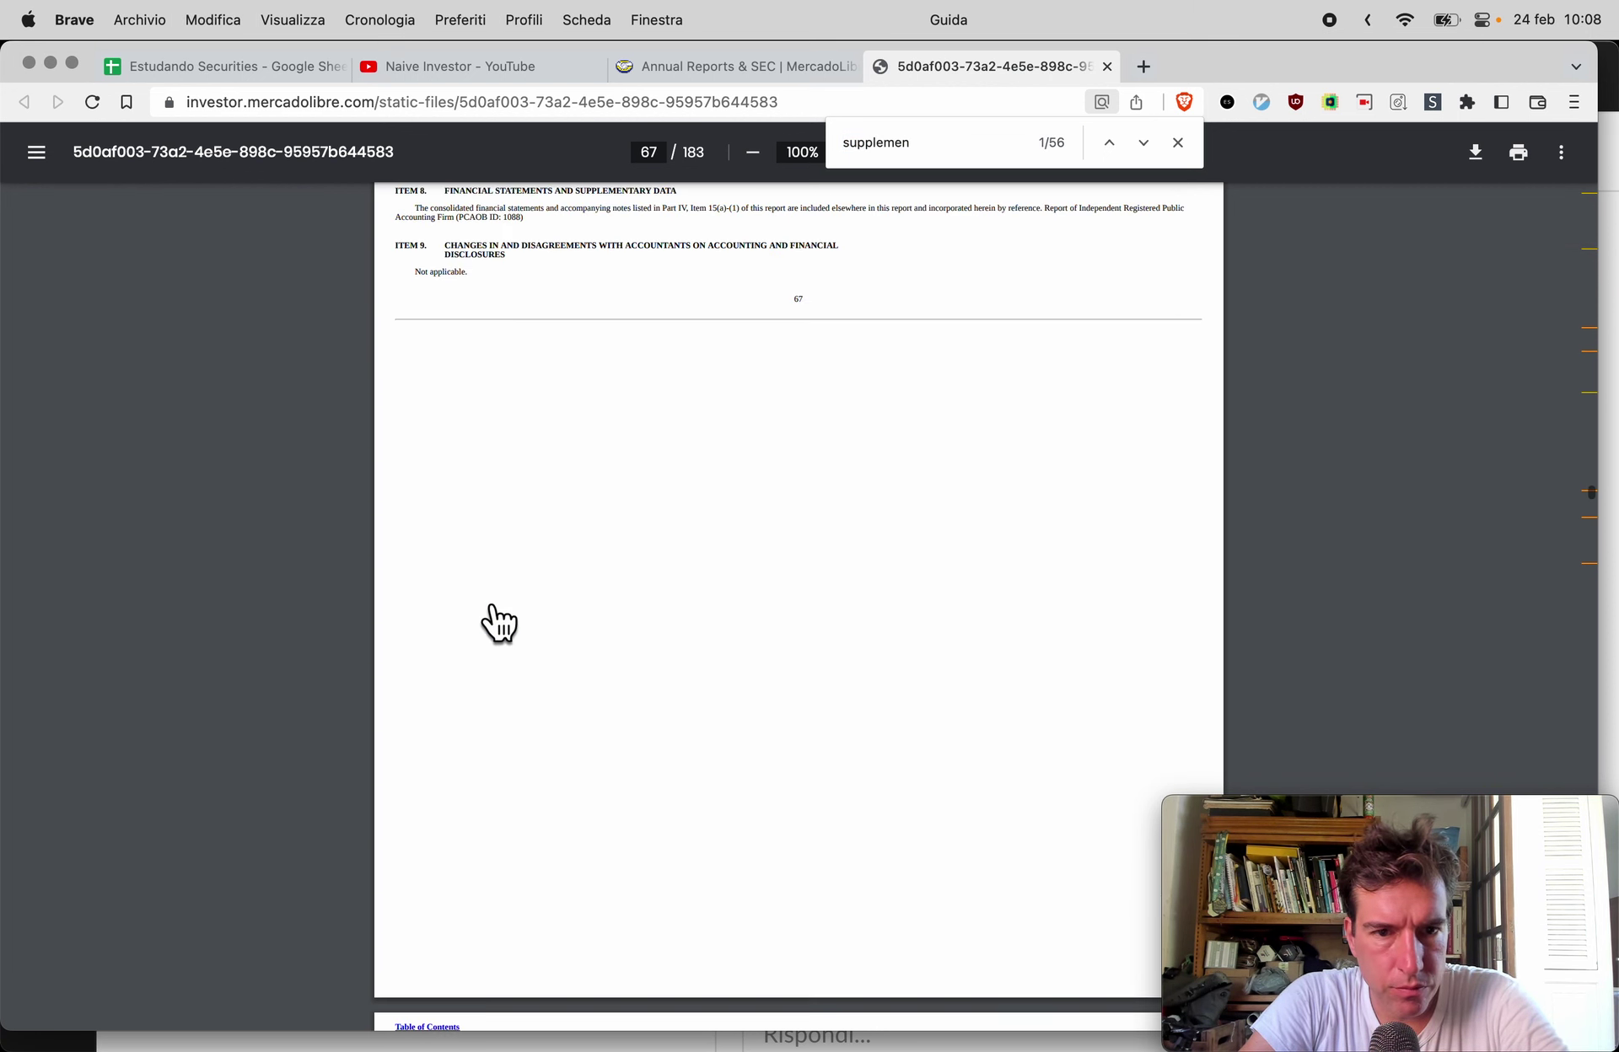
Step: Bring page 72's consolidated financial statements index into view and zoom in
scroll(685, 649, "down", 10)
scroll(684, 636, "down", 20)
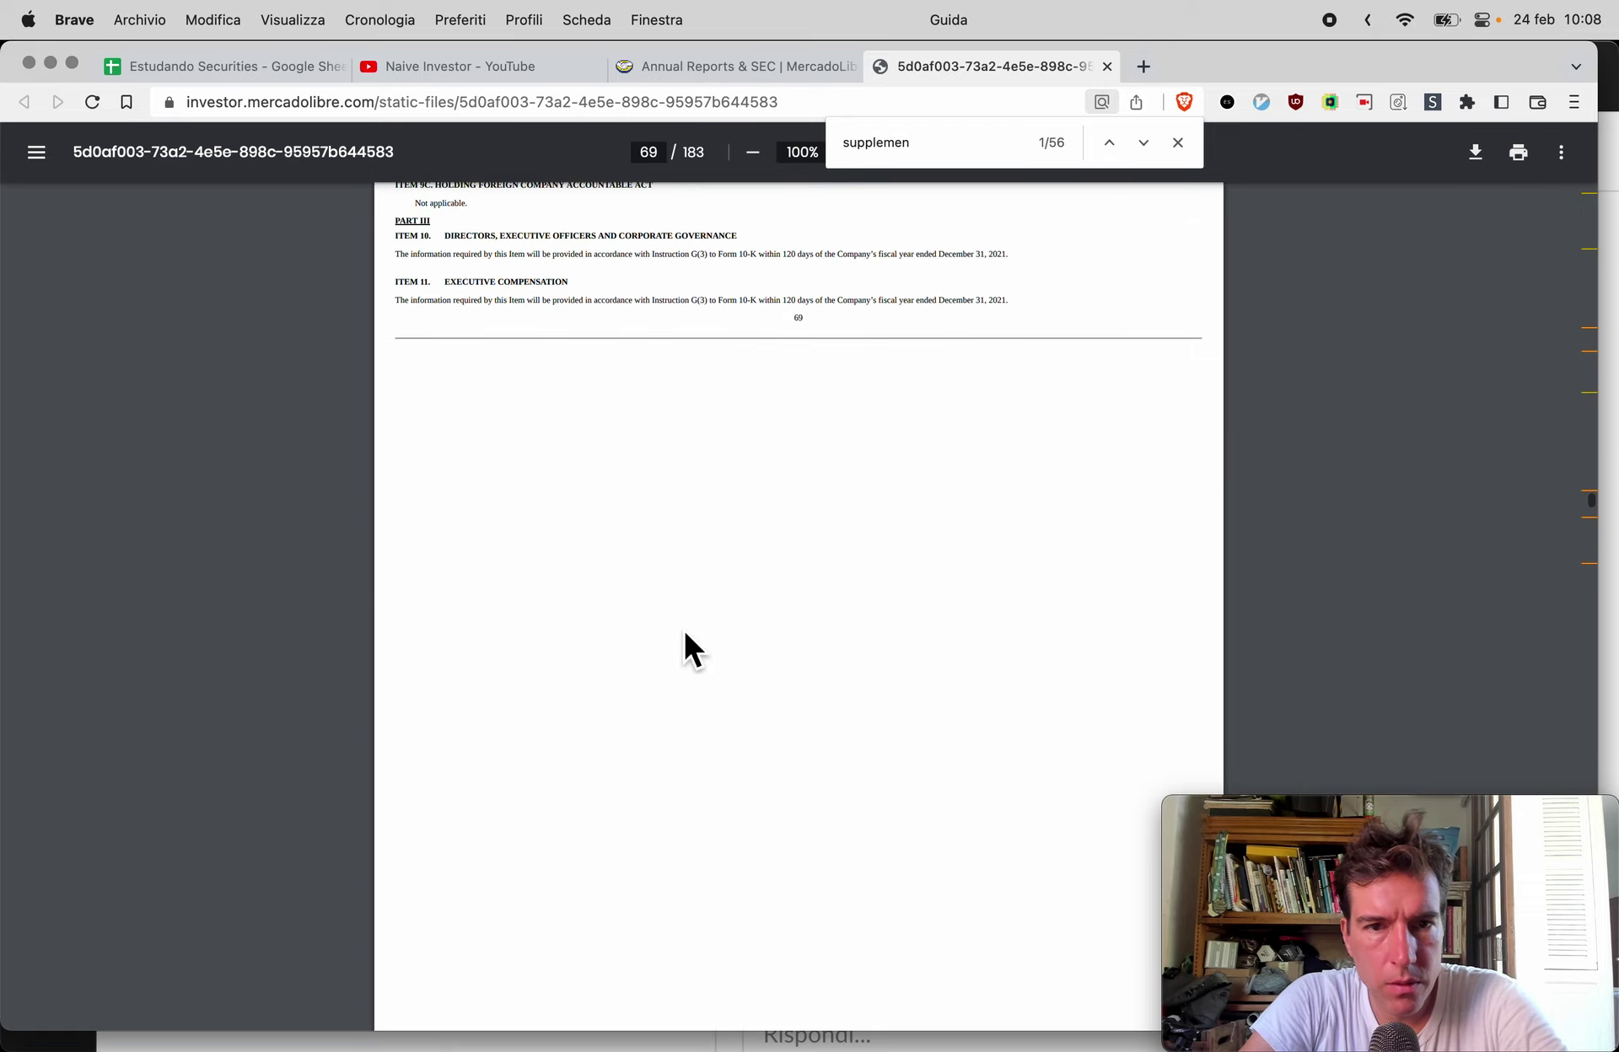
scroll(685, 634, "down", 10)
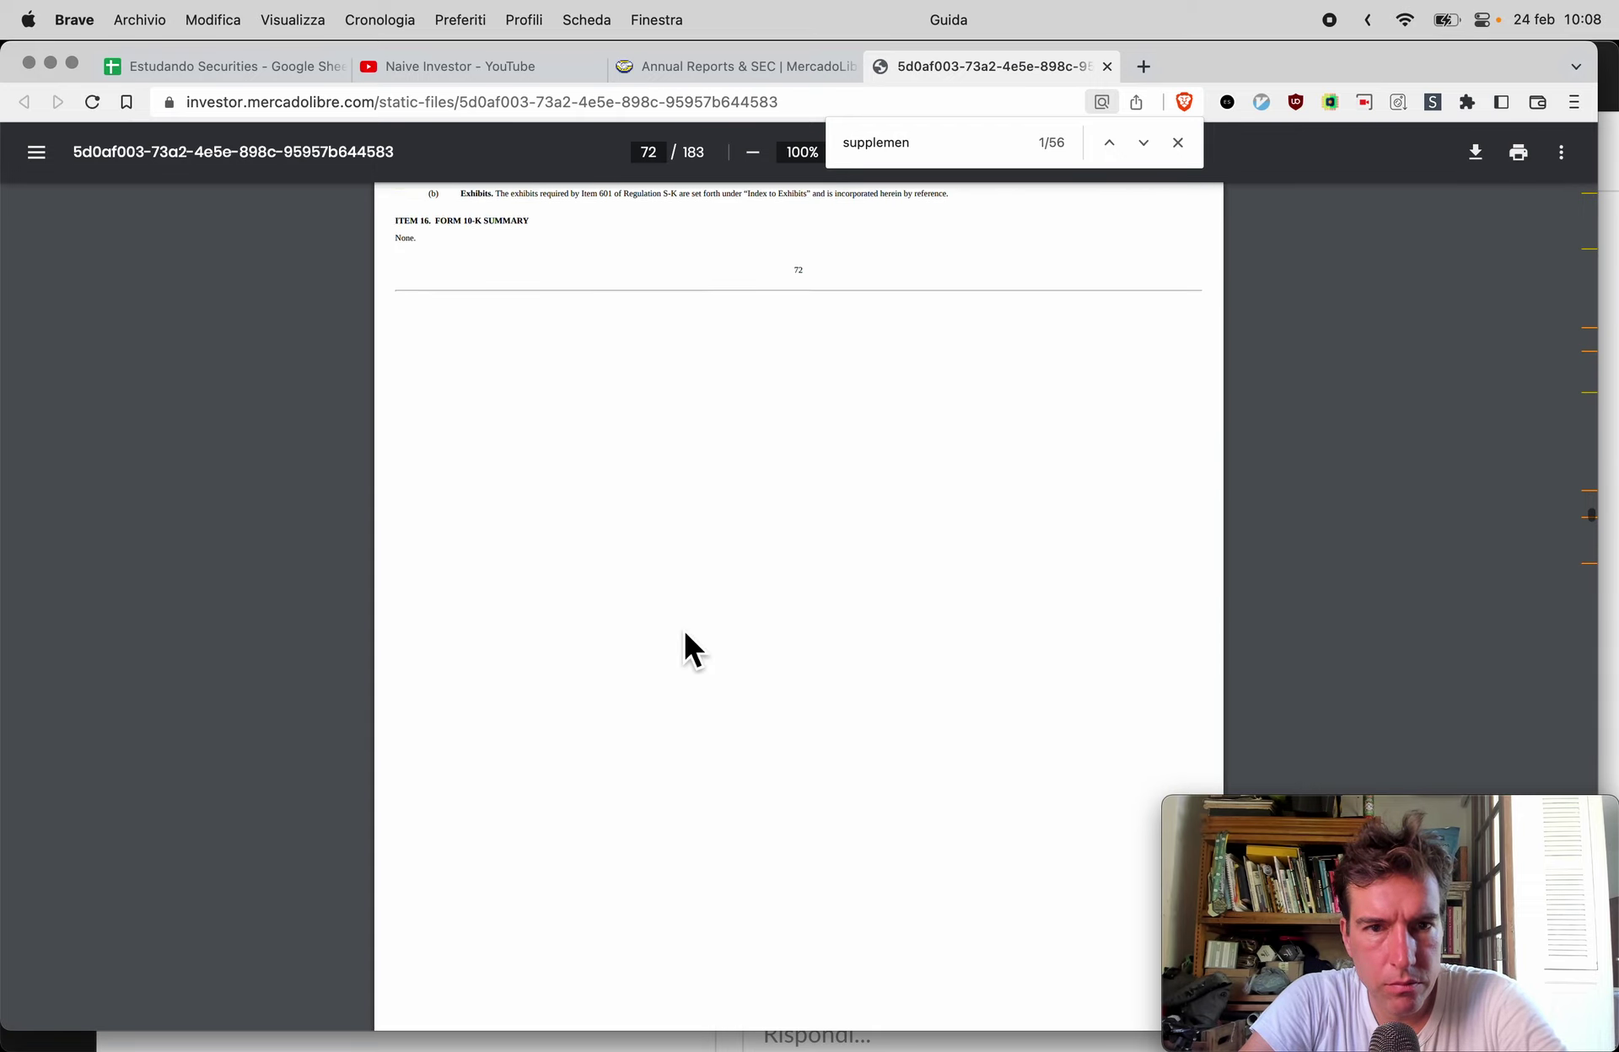
scroll(685, 634, "up", 6)
key("super+plus")
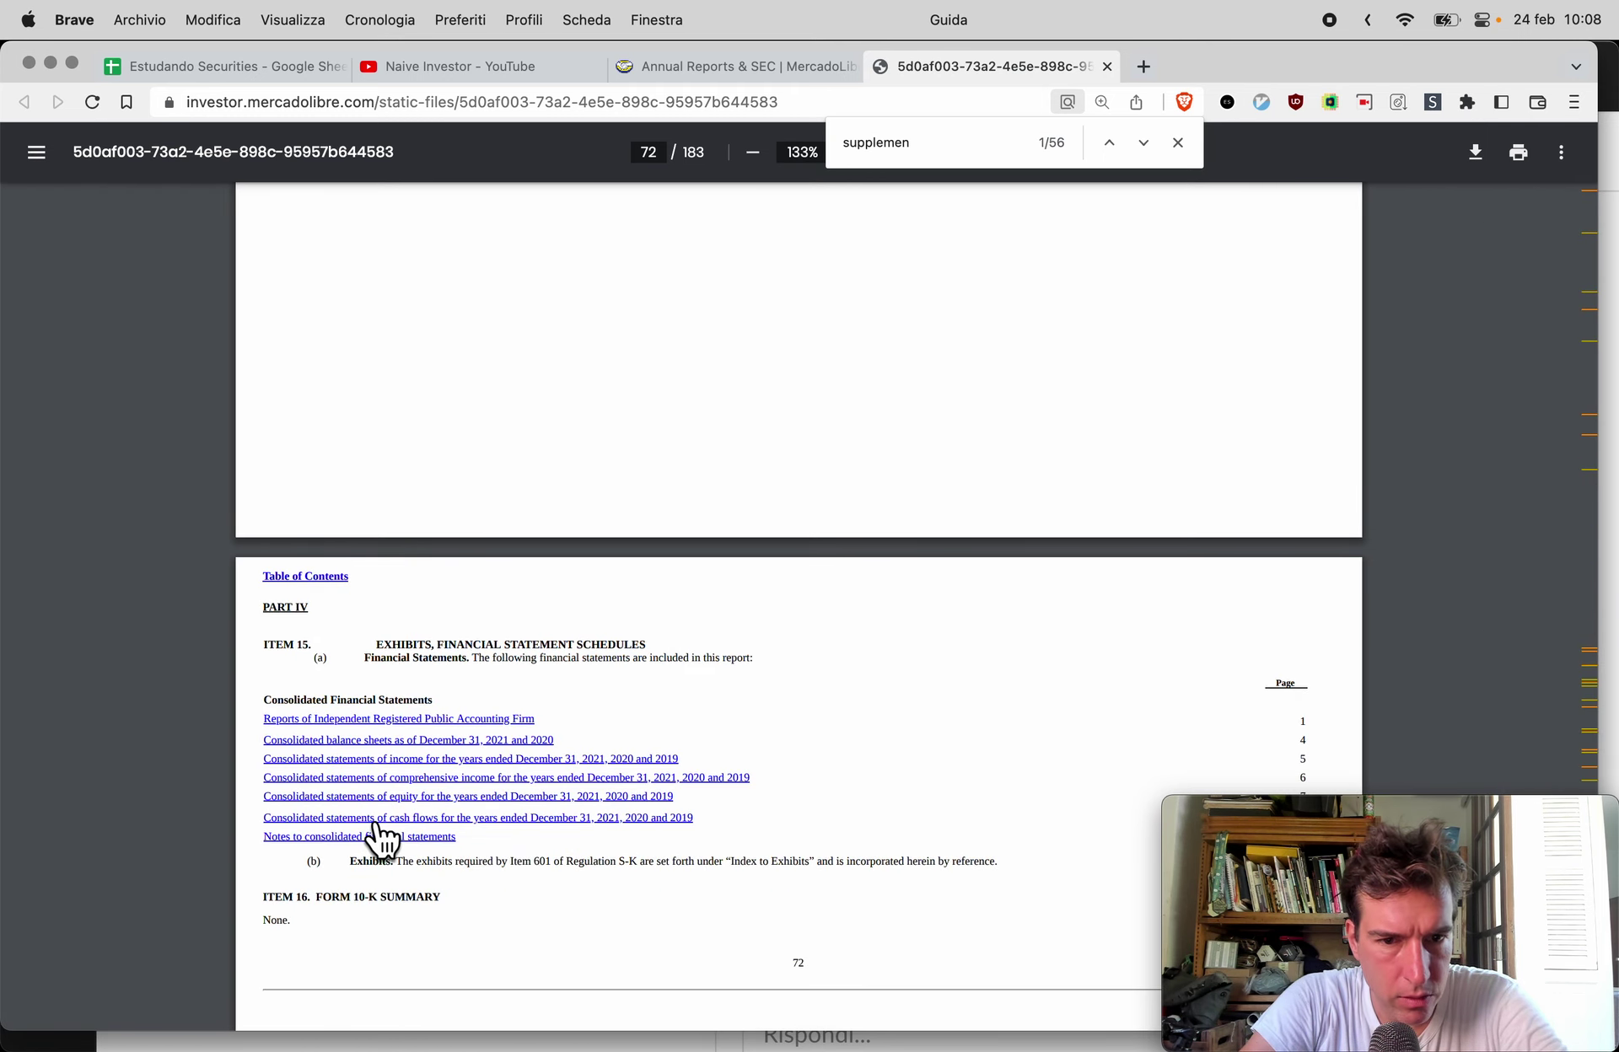
Step: Jump to the consolidated balance sheets on page 78 and close the find bar
key("super+plus")
left_click(358, 750)
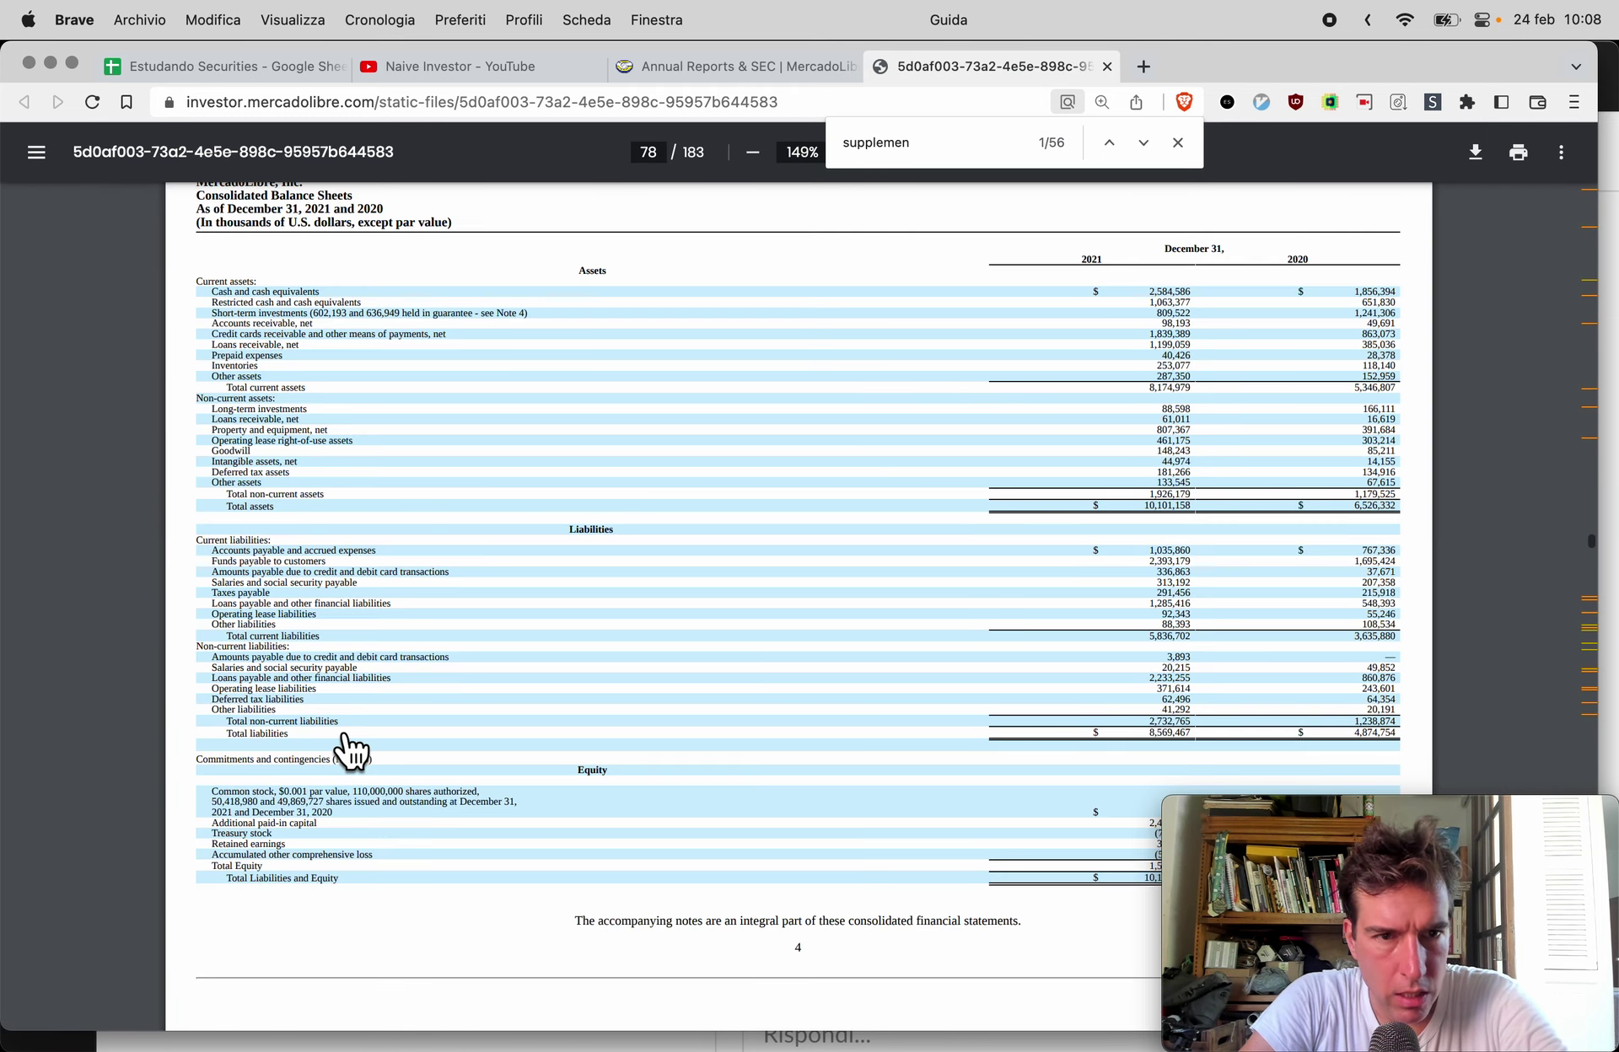
scroll(1252, 515, "down", 3)
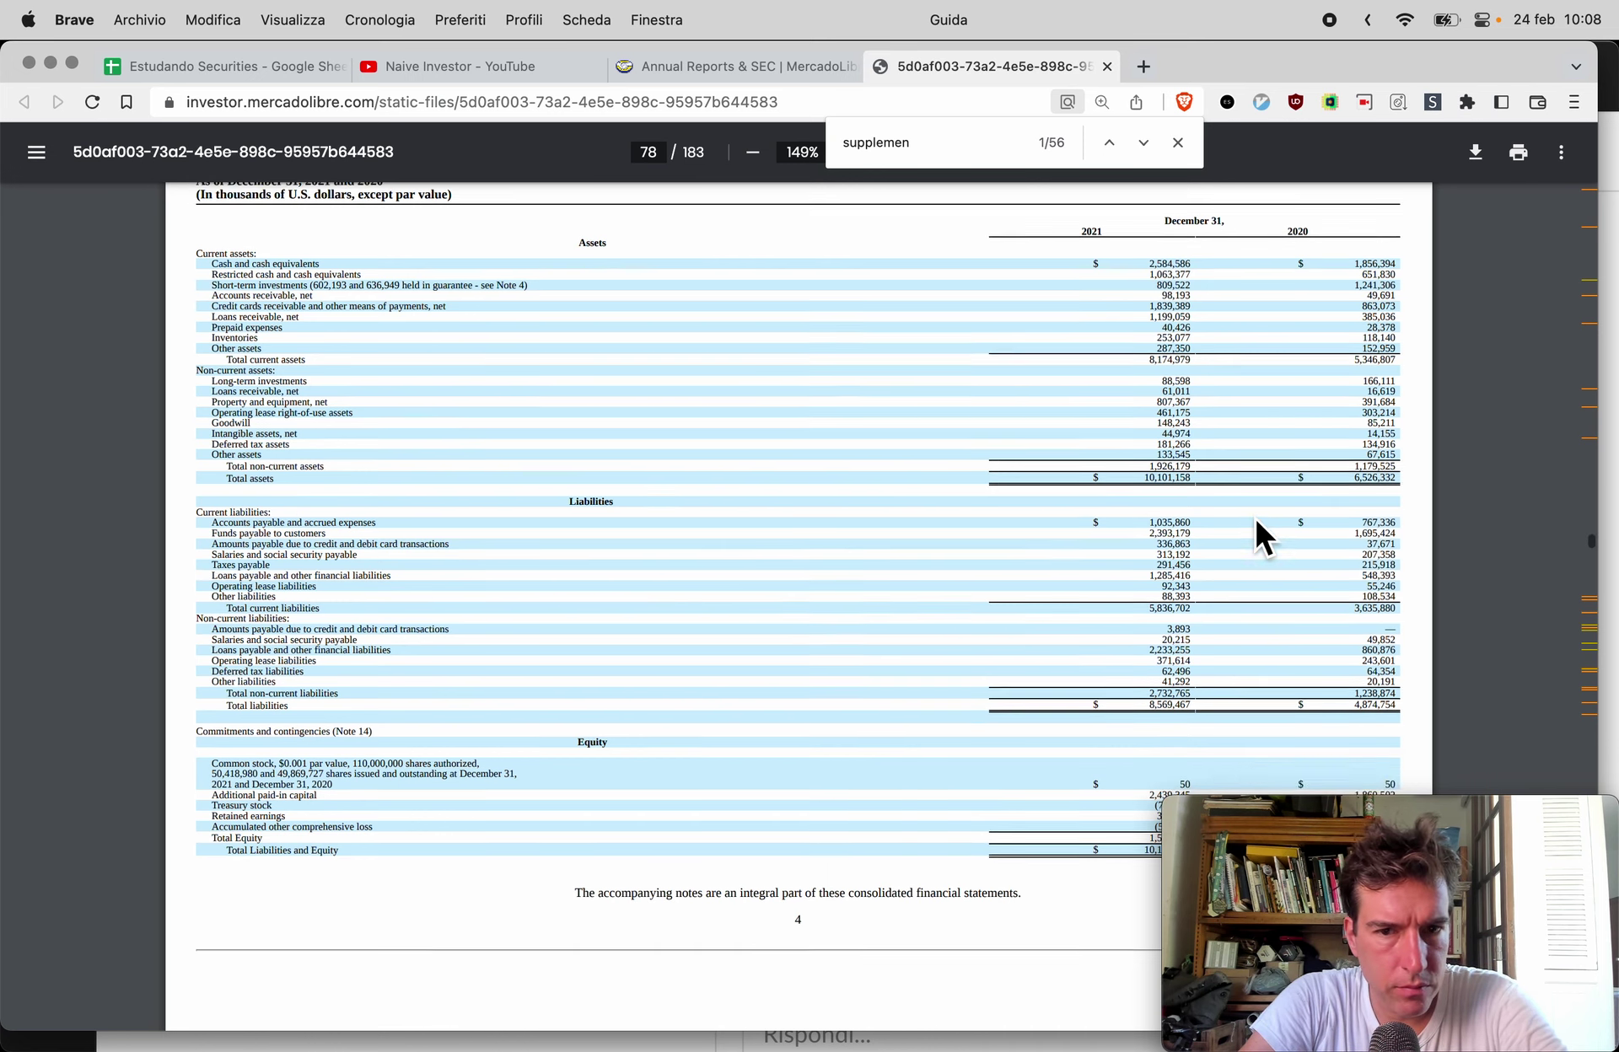
scroll(1253, 516, "up", 5)
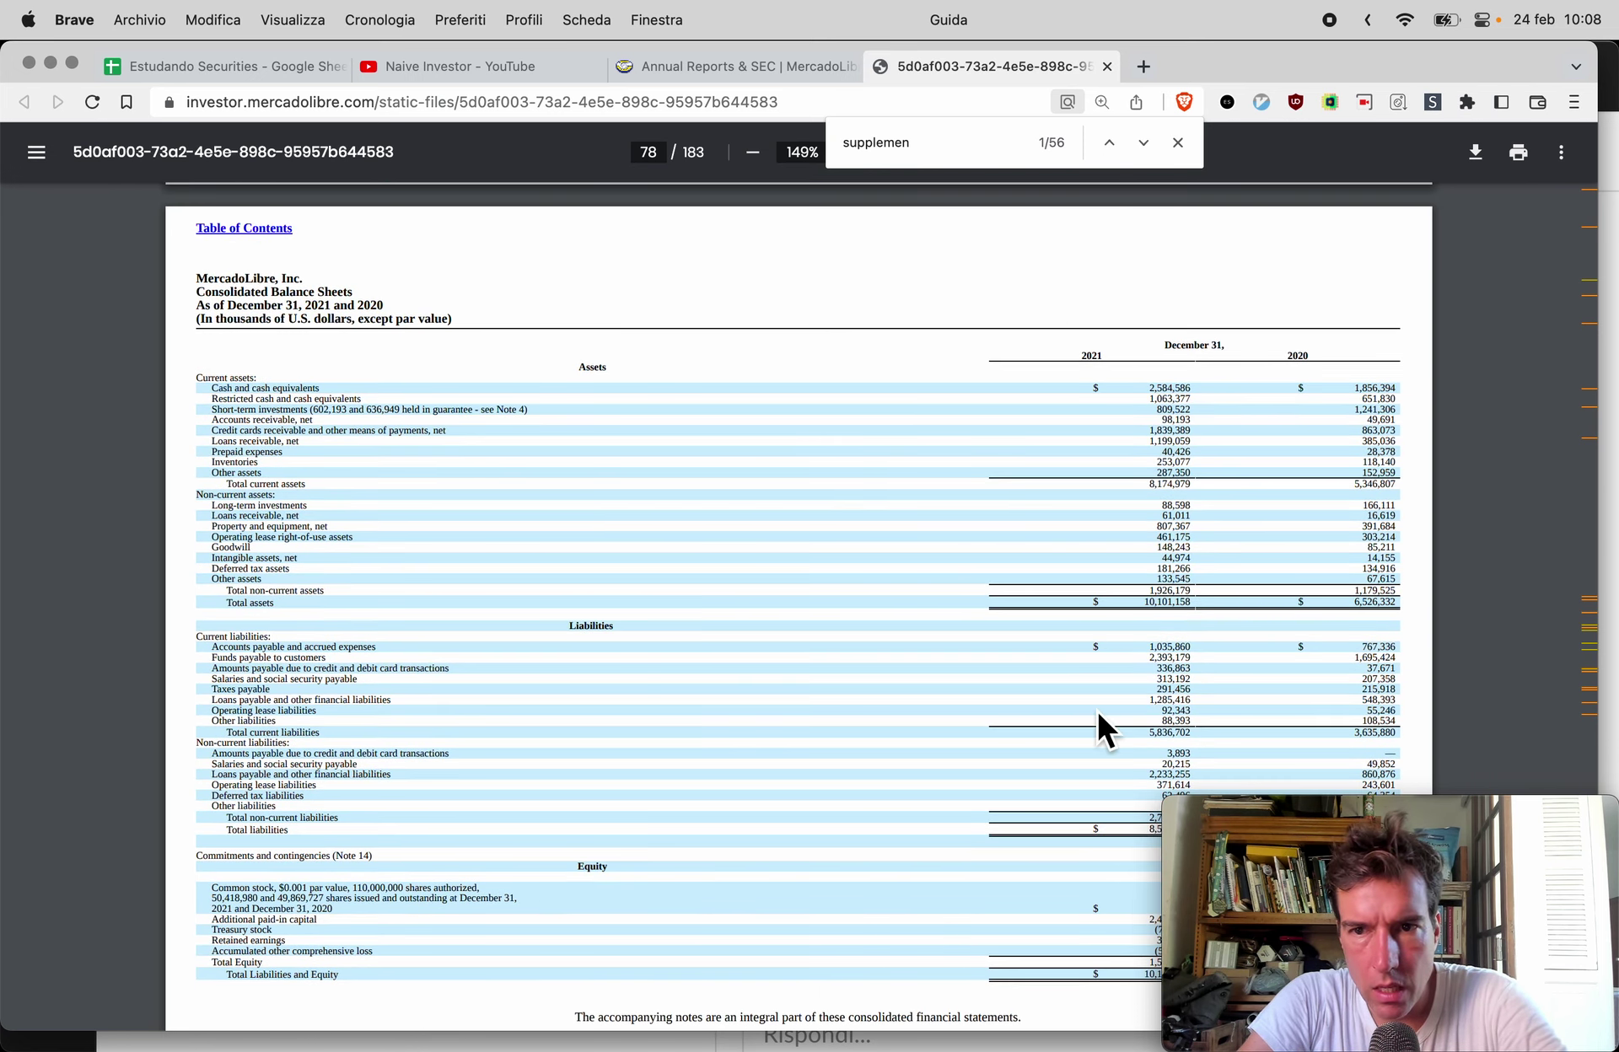
scroll(1096, 708, "down", 3)
left_click(1178, 143)
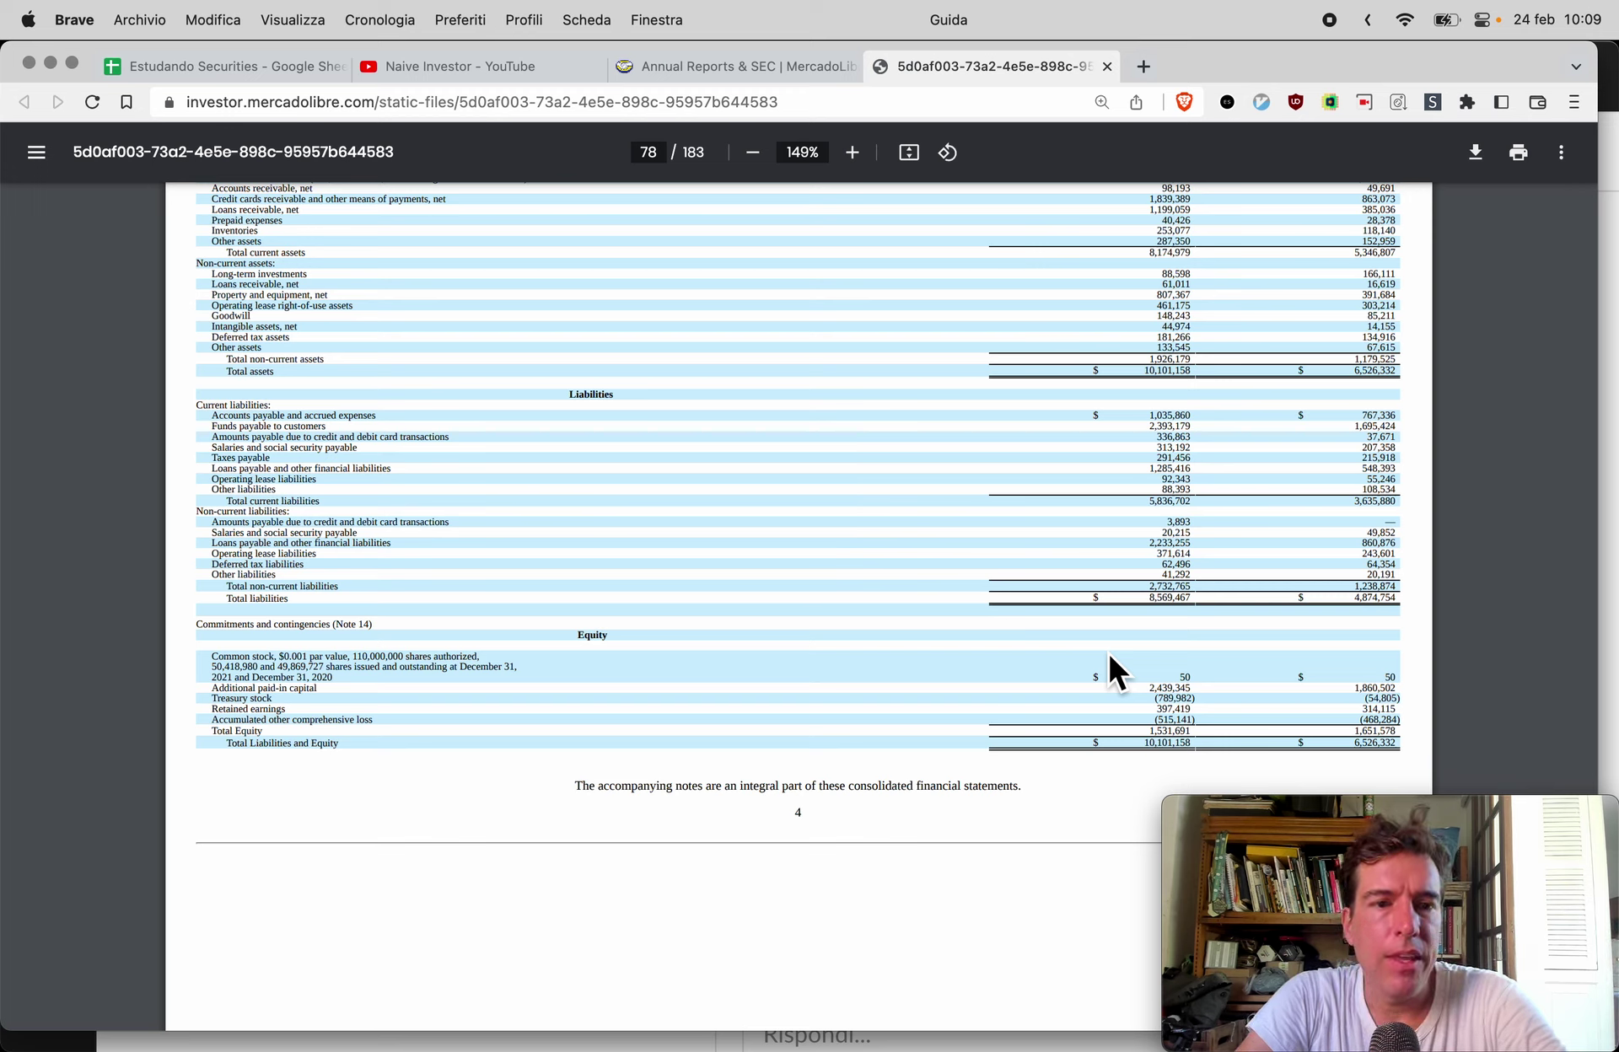
Step: Read total liabilities of 8,569,467 and equity off the balance sheet, then return to the spreadsheet
scroll(1109, 656, "up", 1)
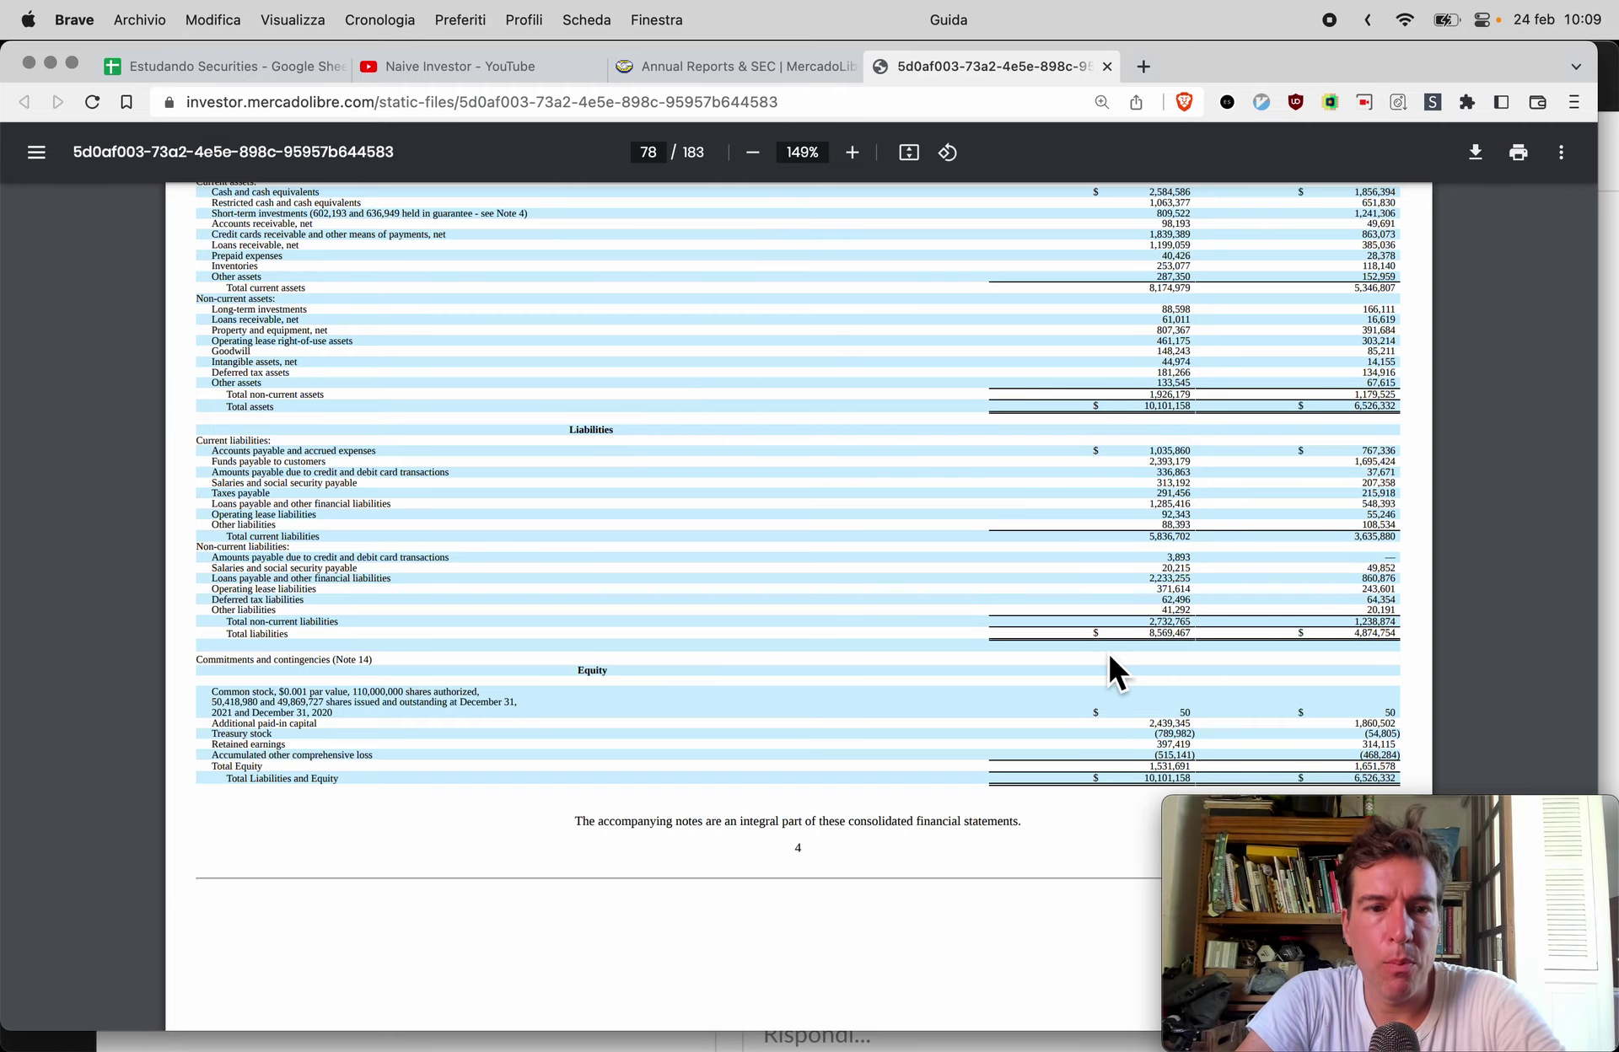
scroll(1277, 655, "up", 3)
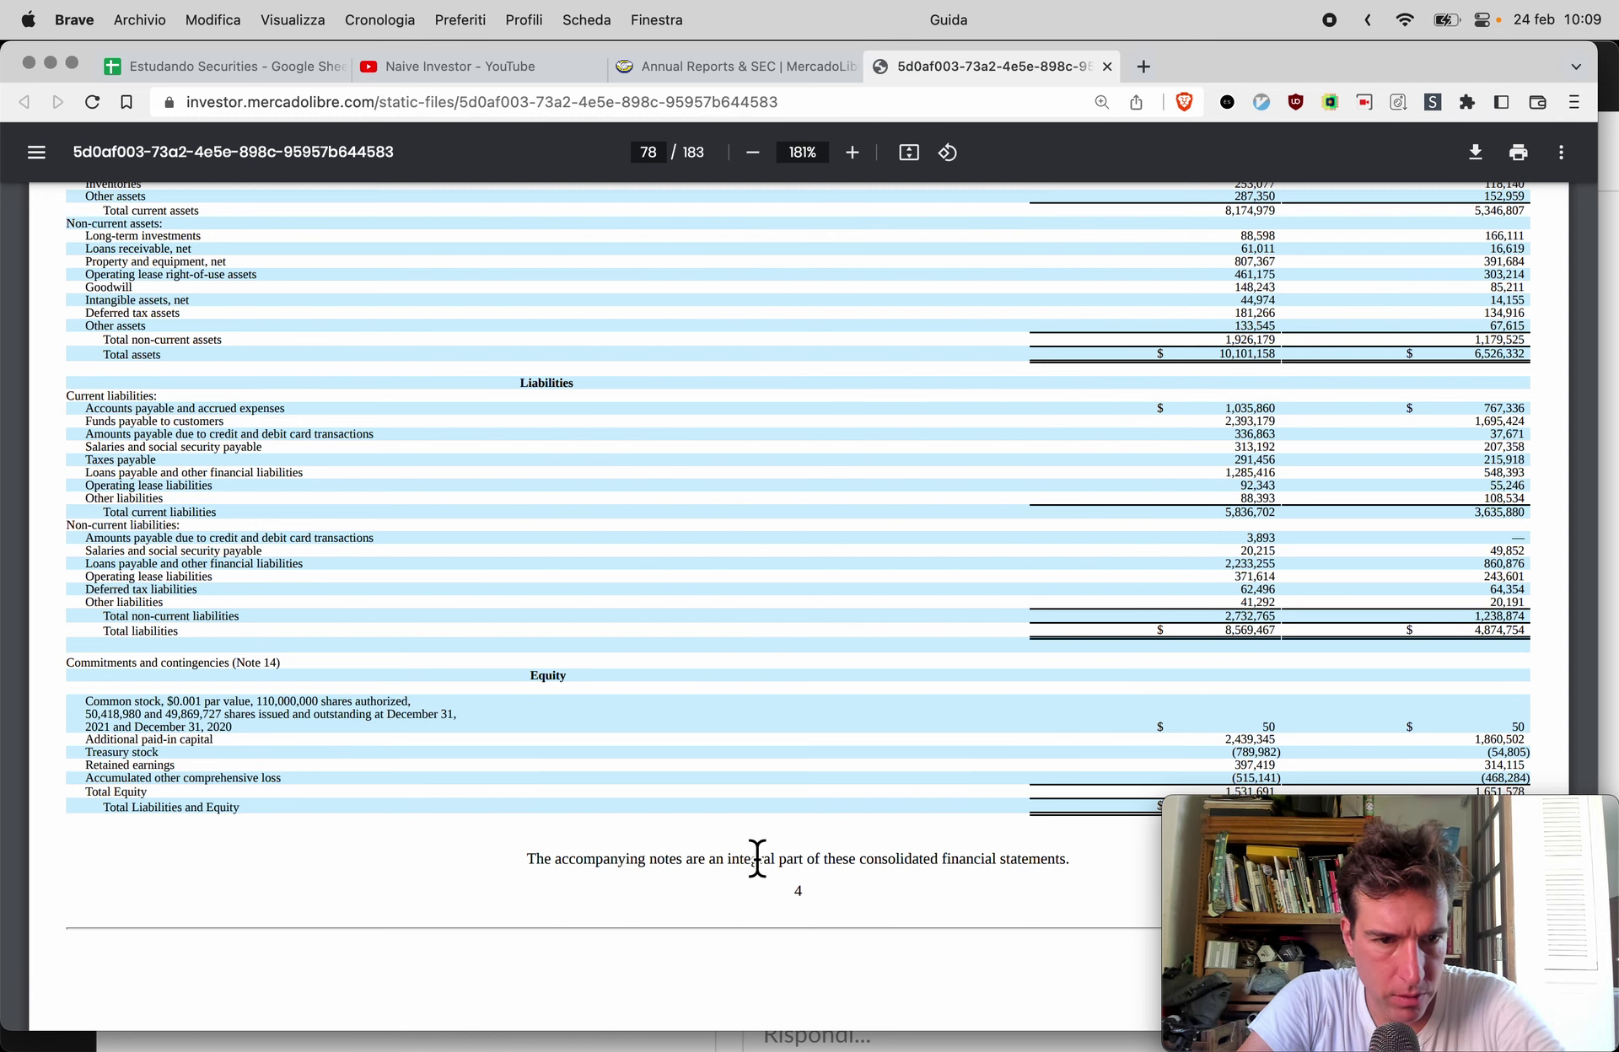
scroll(754, 857, "down", 2)
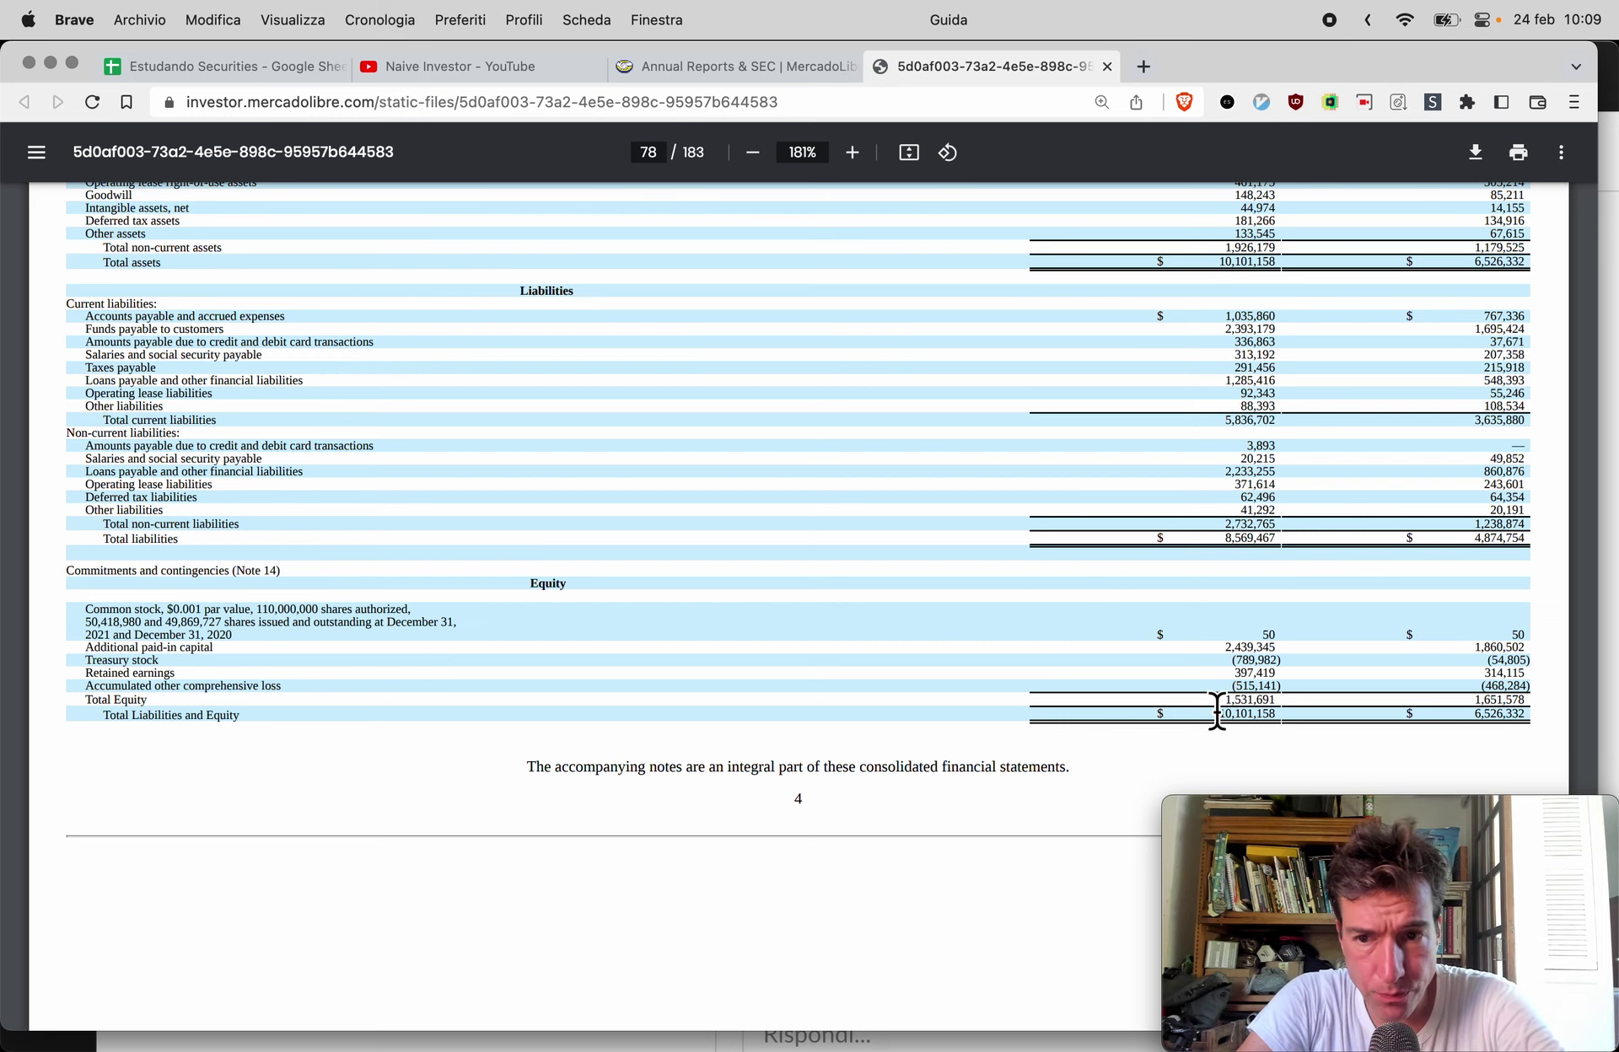
scroll(1217, 711, "up", 8)
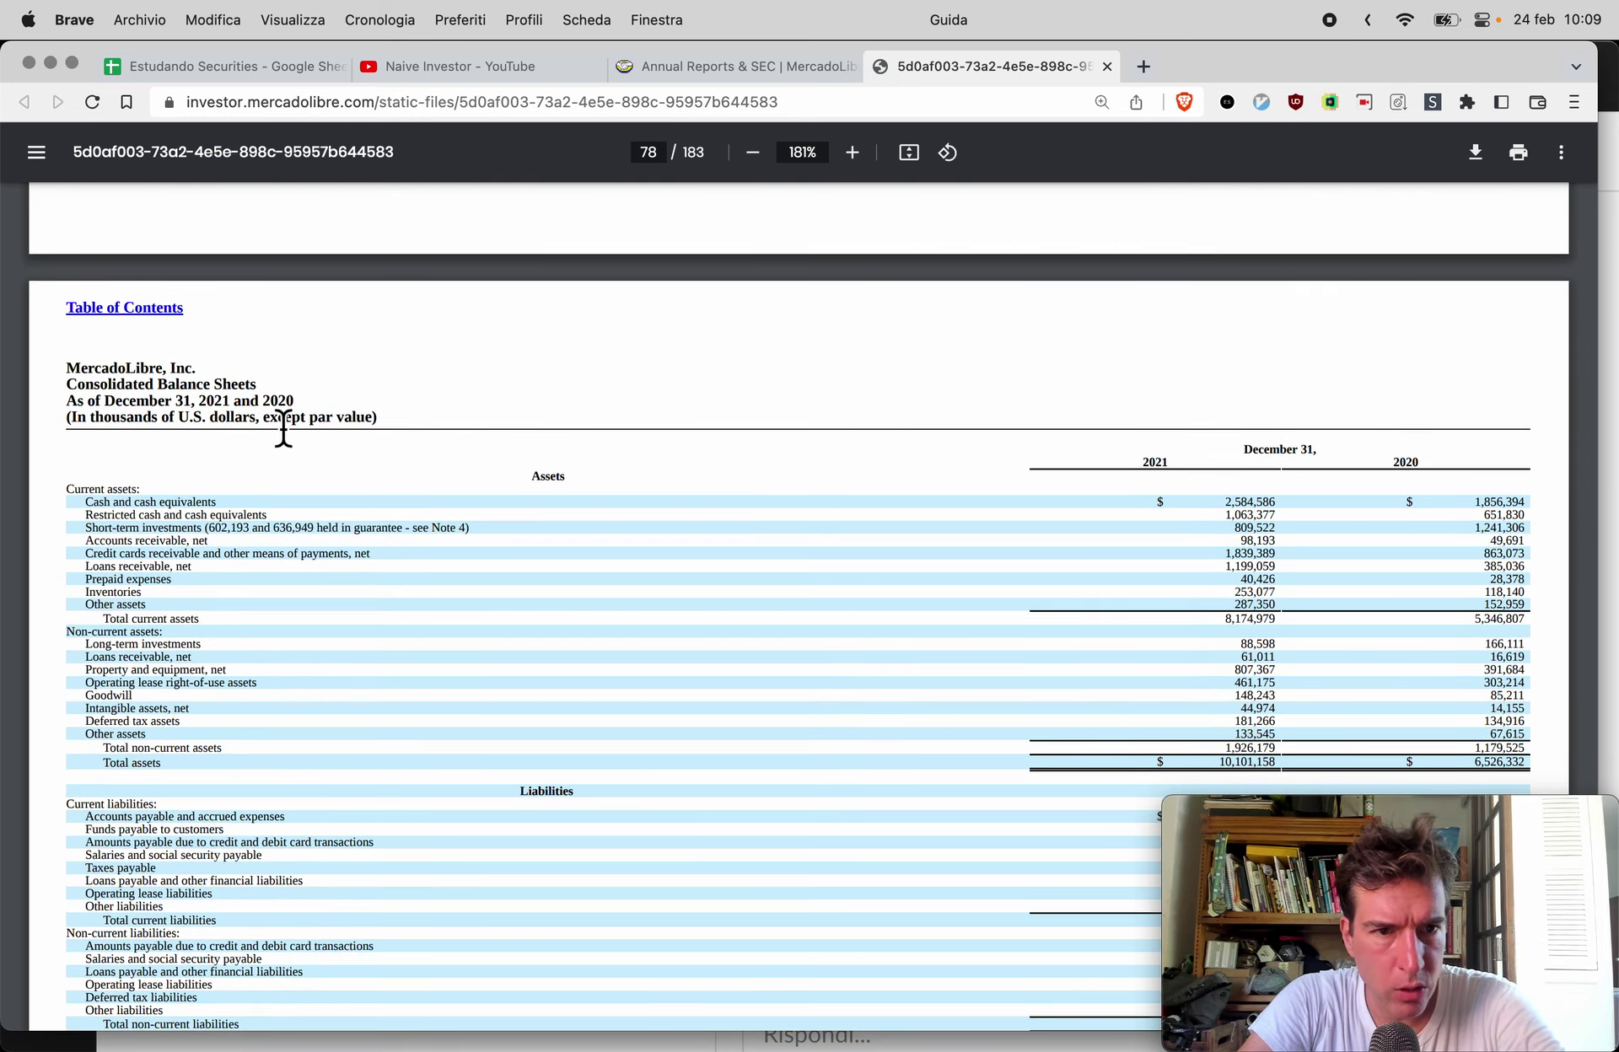
scroll(320, 449, "down", 9)
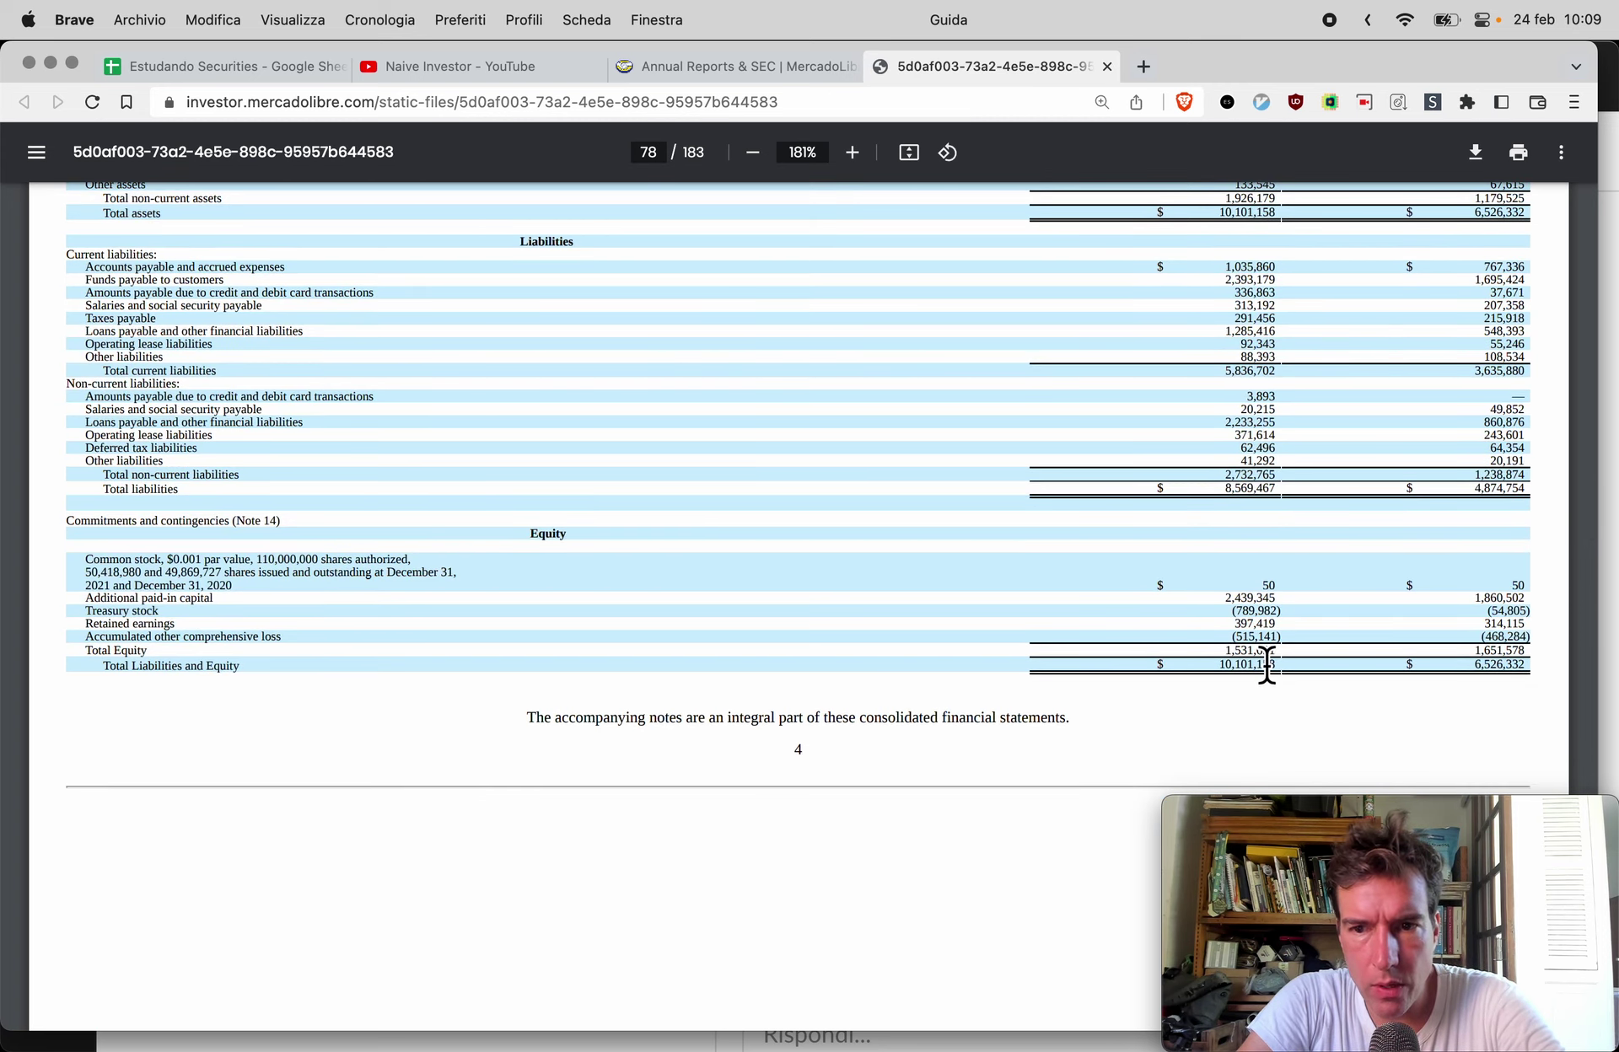
key("super+1")
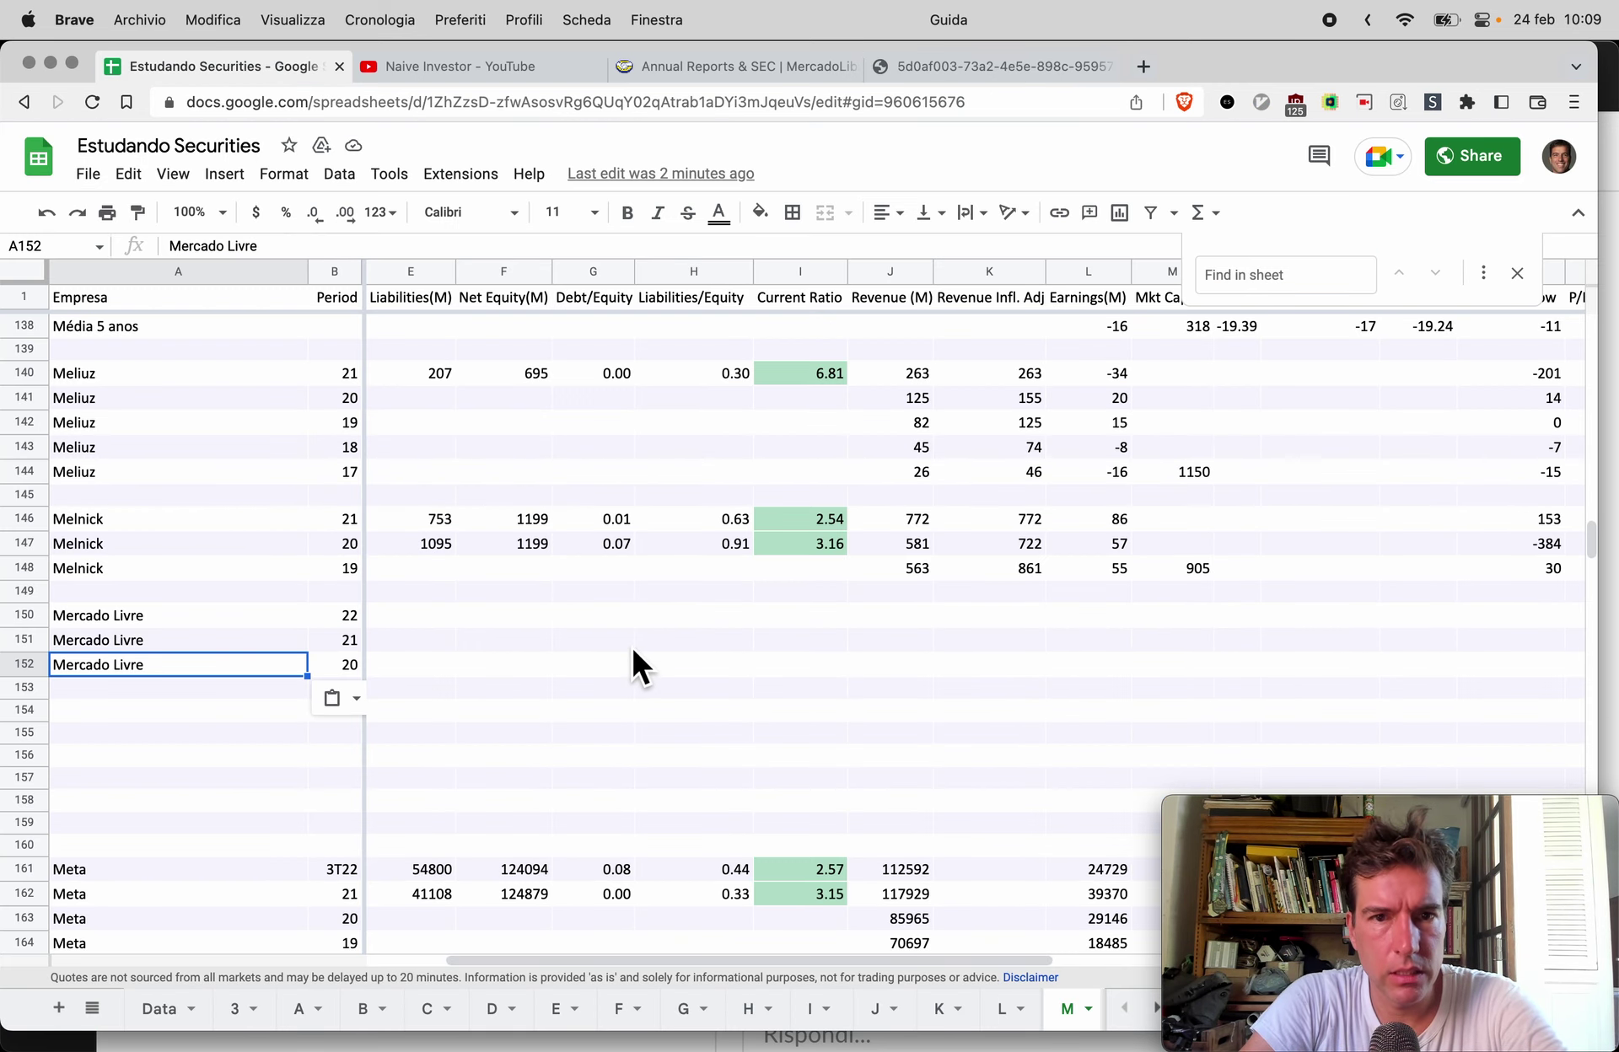
Step: Change B152's period to 19 and enter 1532 net equity in F150
scroll(612, 657, "left", 3)
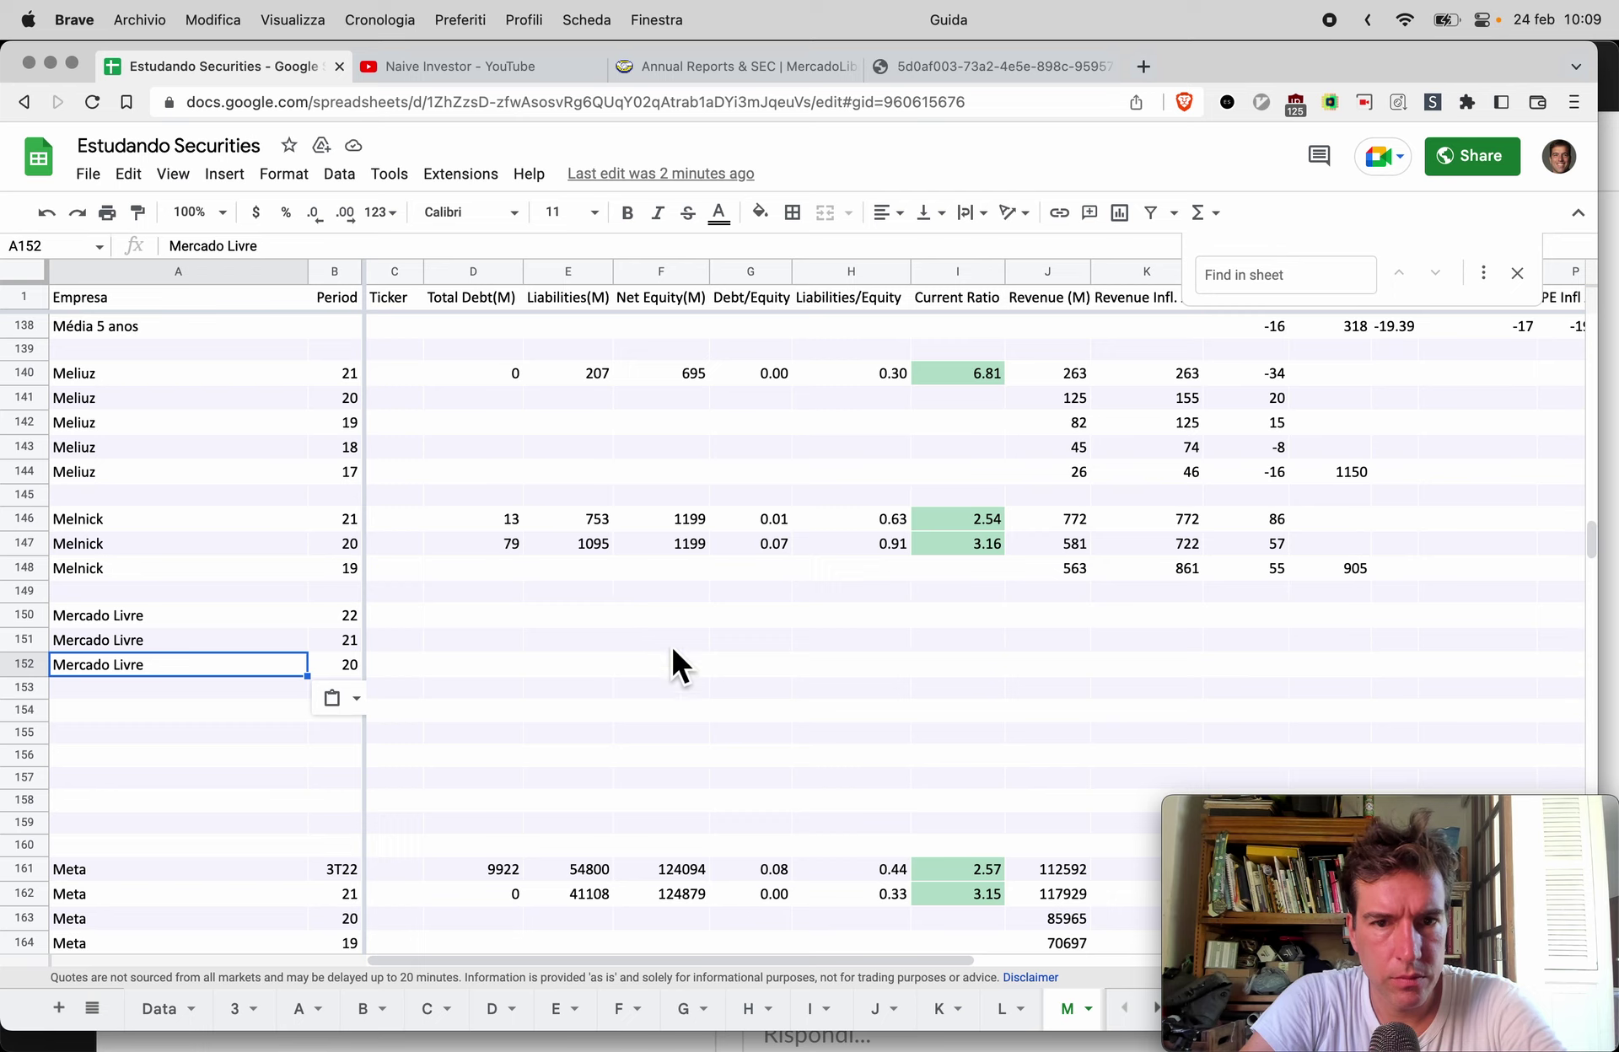
left_click(341, 668)
type("19")
key("Return")
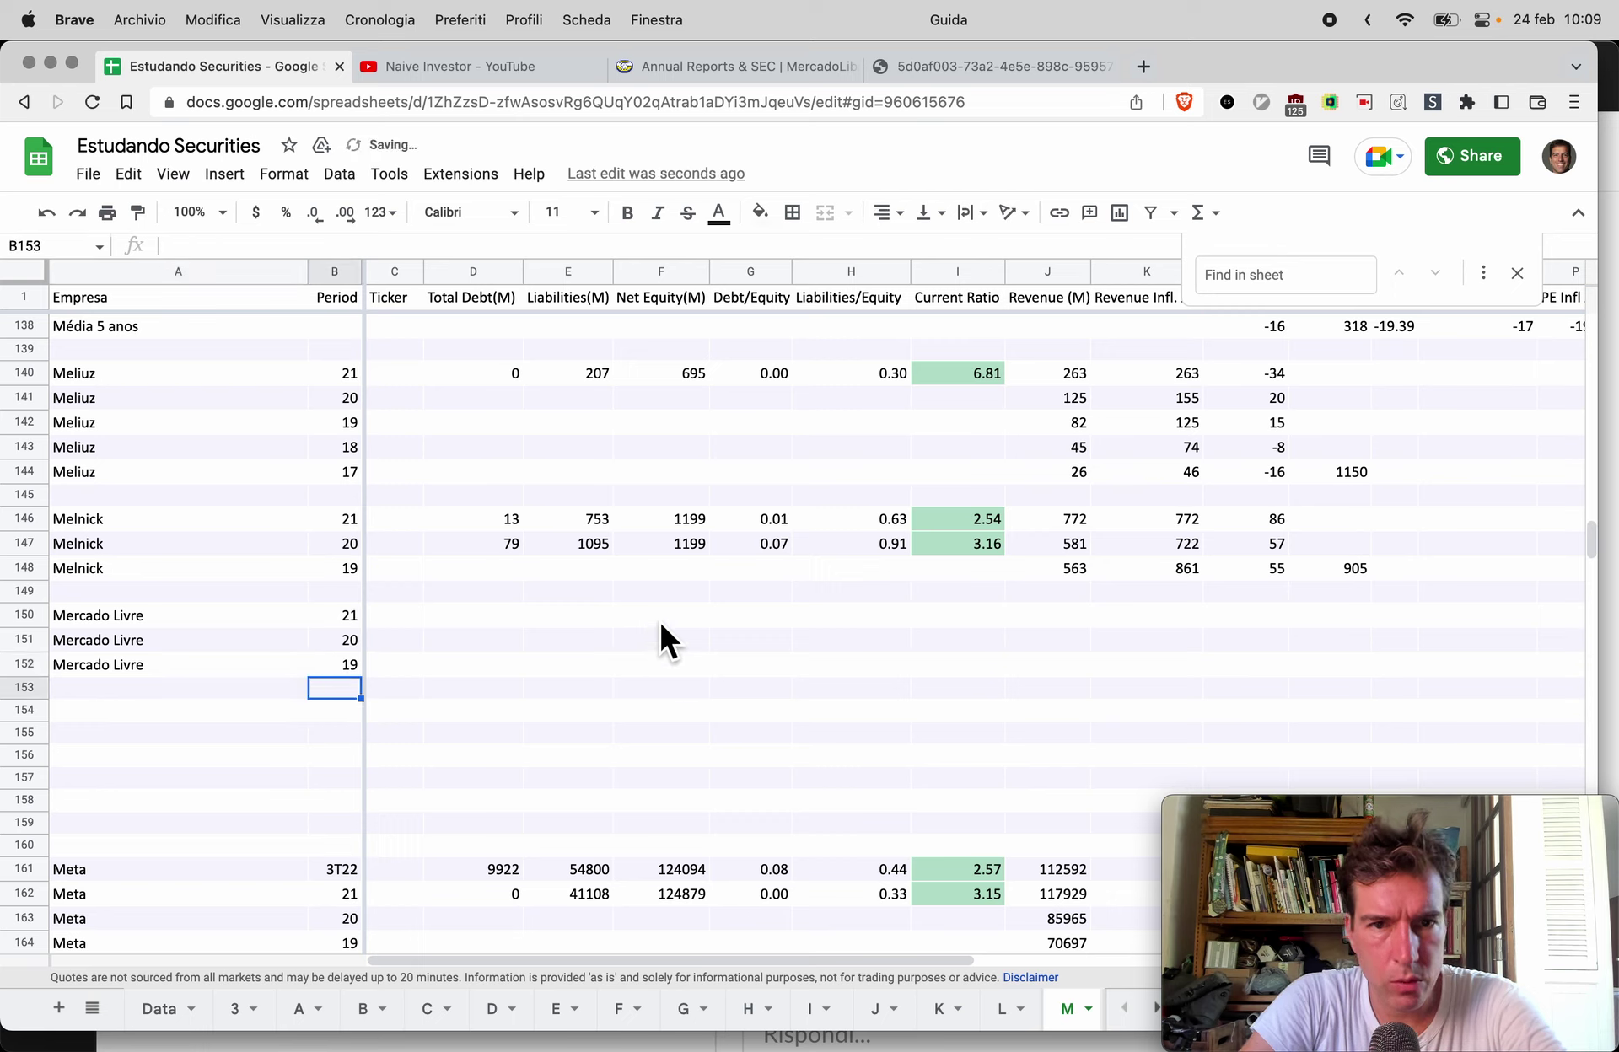
left_click(673, 623)
type("1")
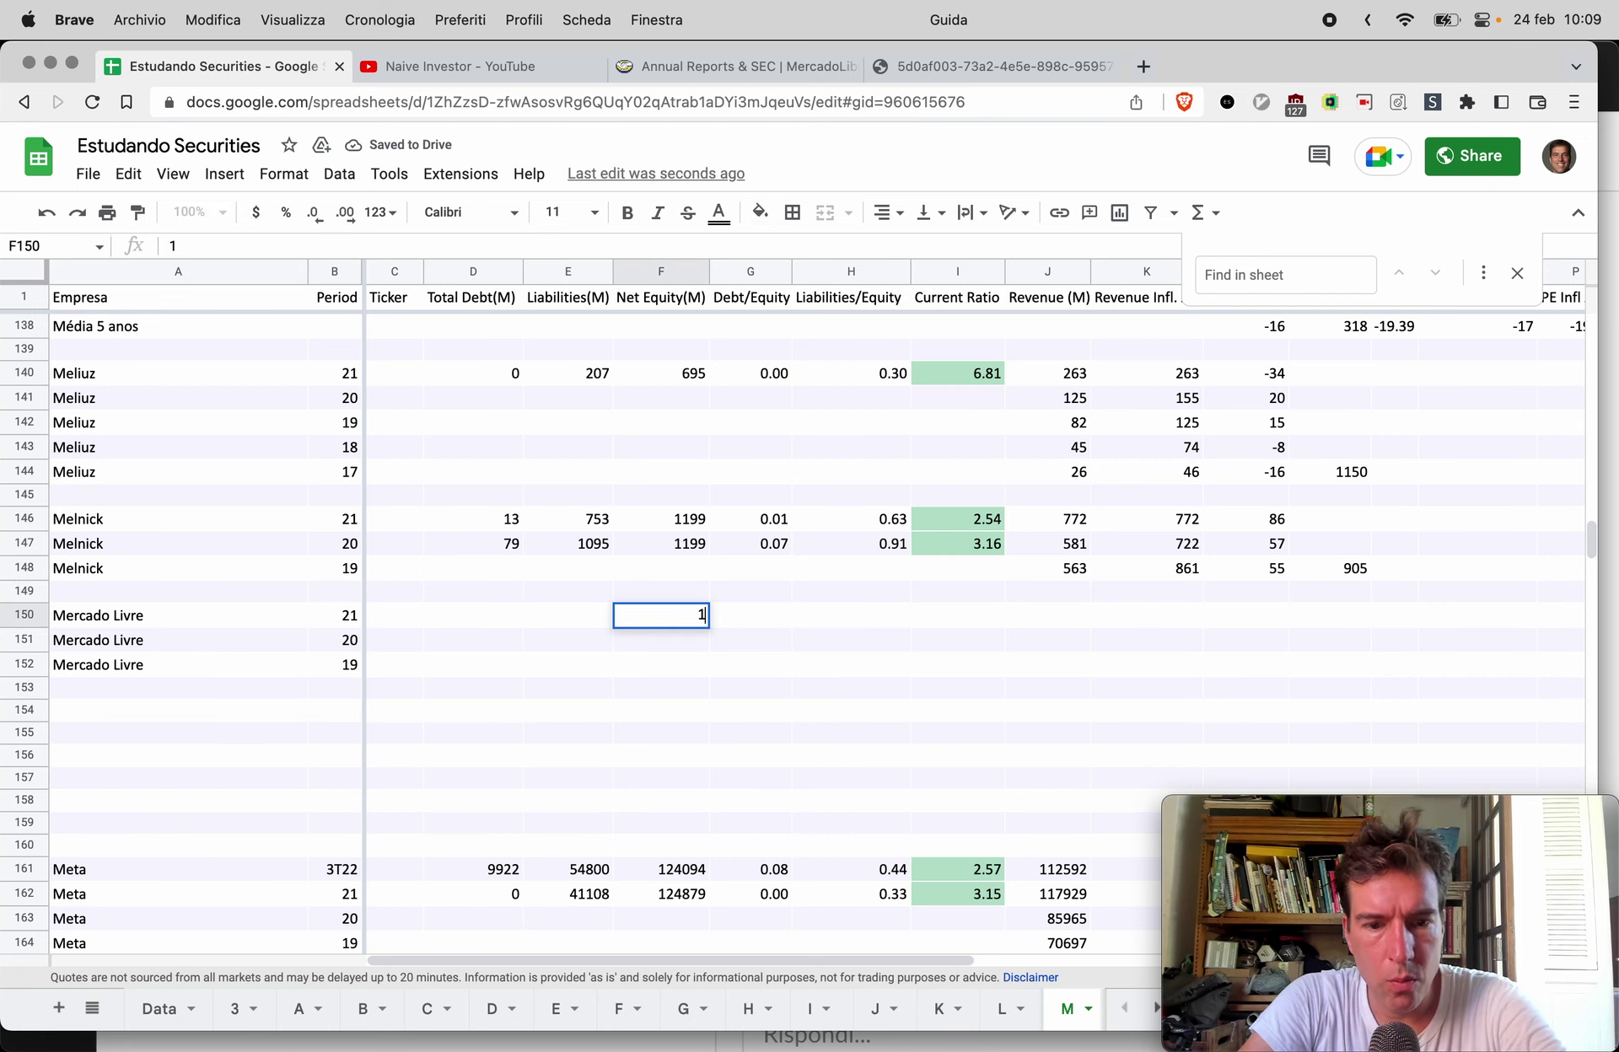
type("532")
key("Return")
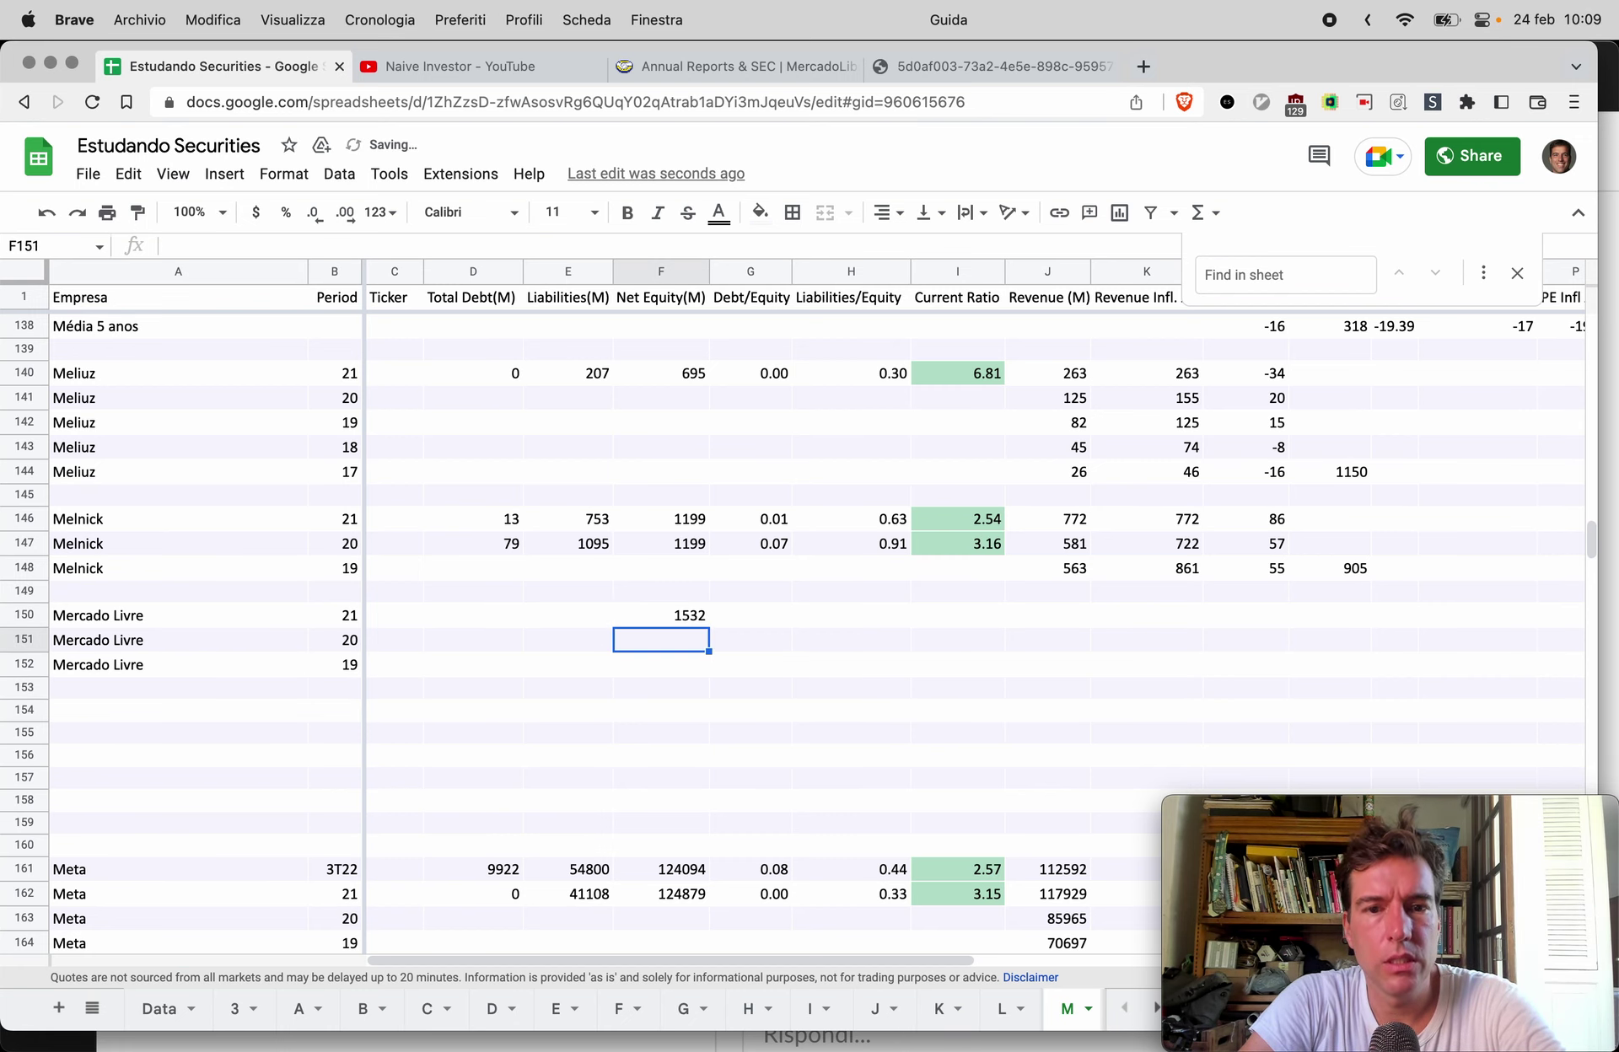
Step: Check the 10-K balance sheet and record 8569 liabilities in E150
key("super+4")
scroll(832, 531, "up", 5)
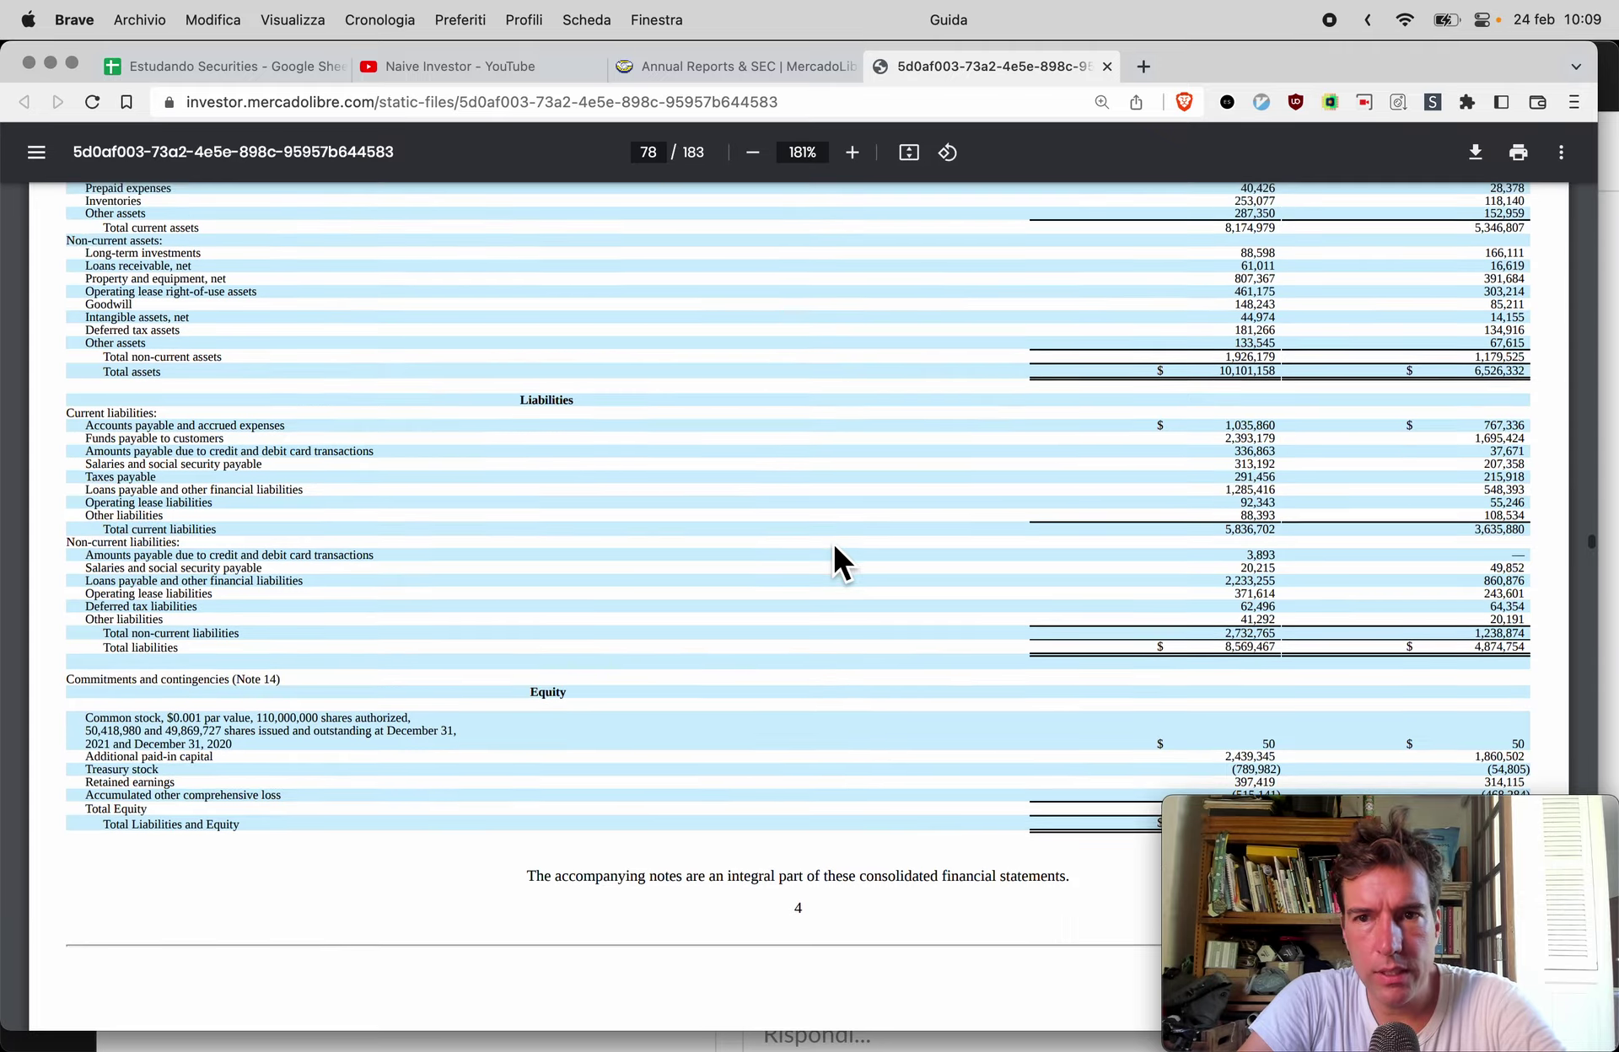
scroll(834, 548, "down", 3)
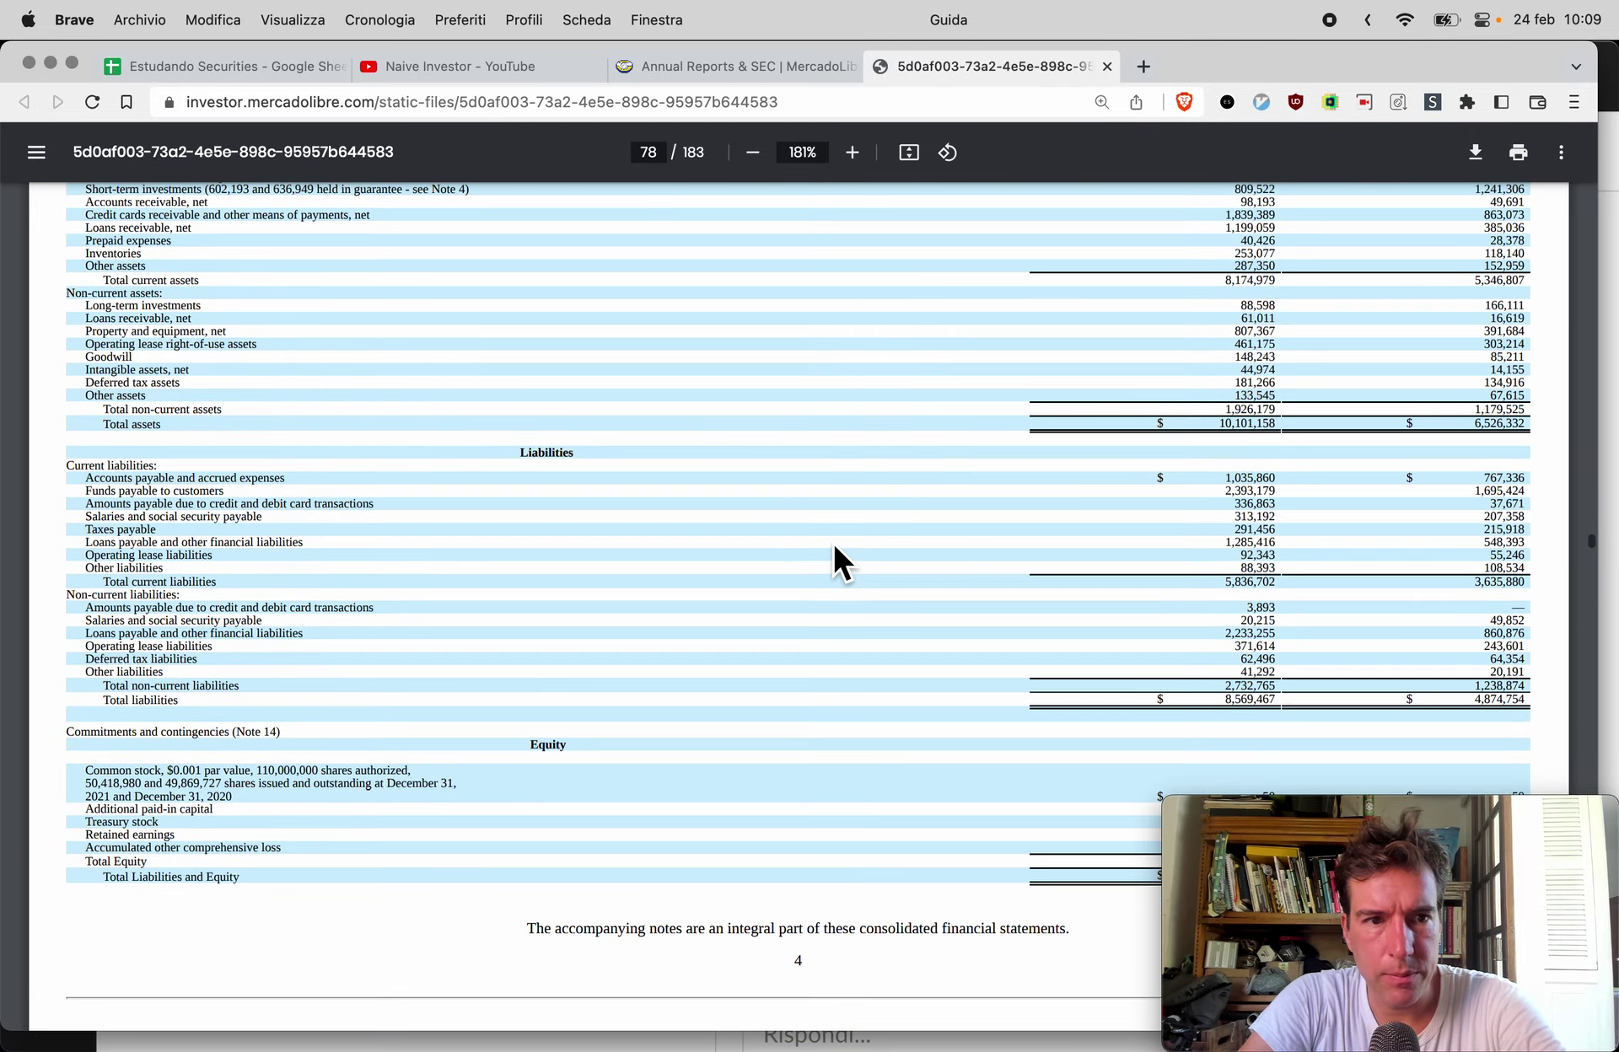
scroll(832, 539, "down", 3)
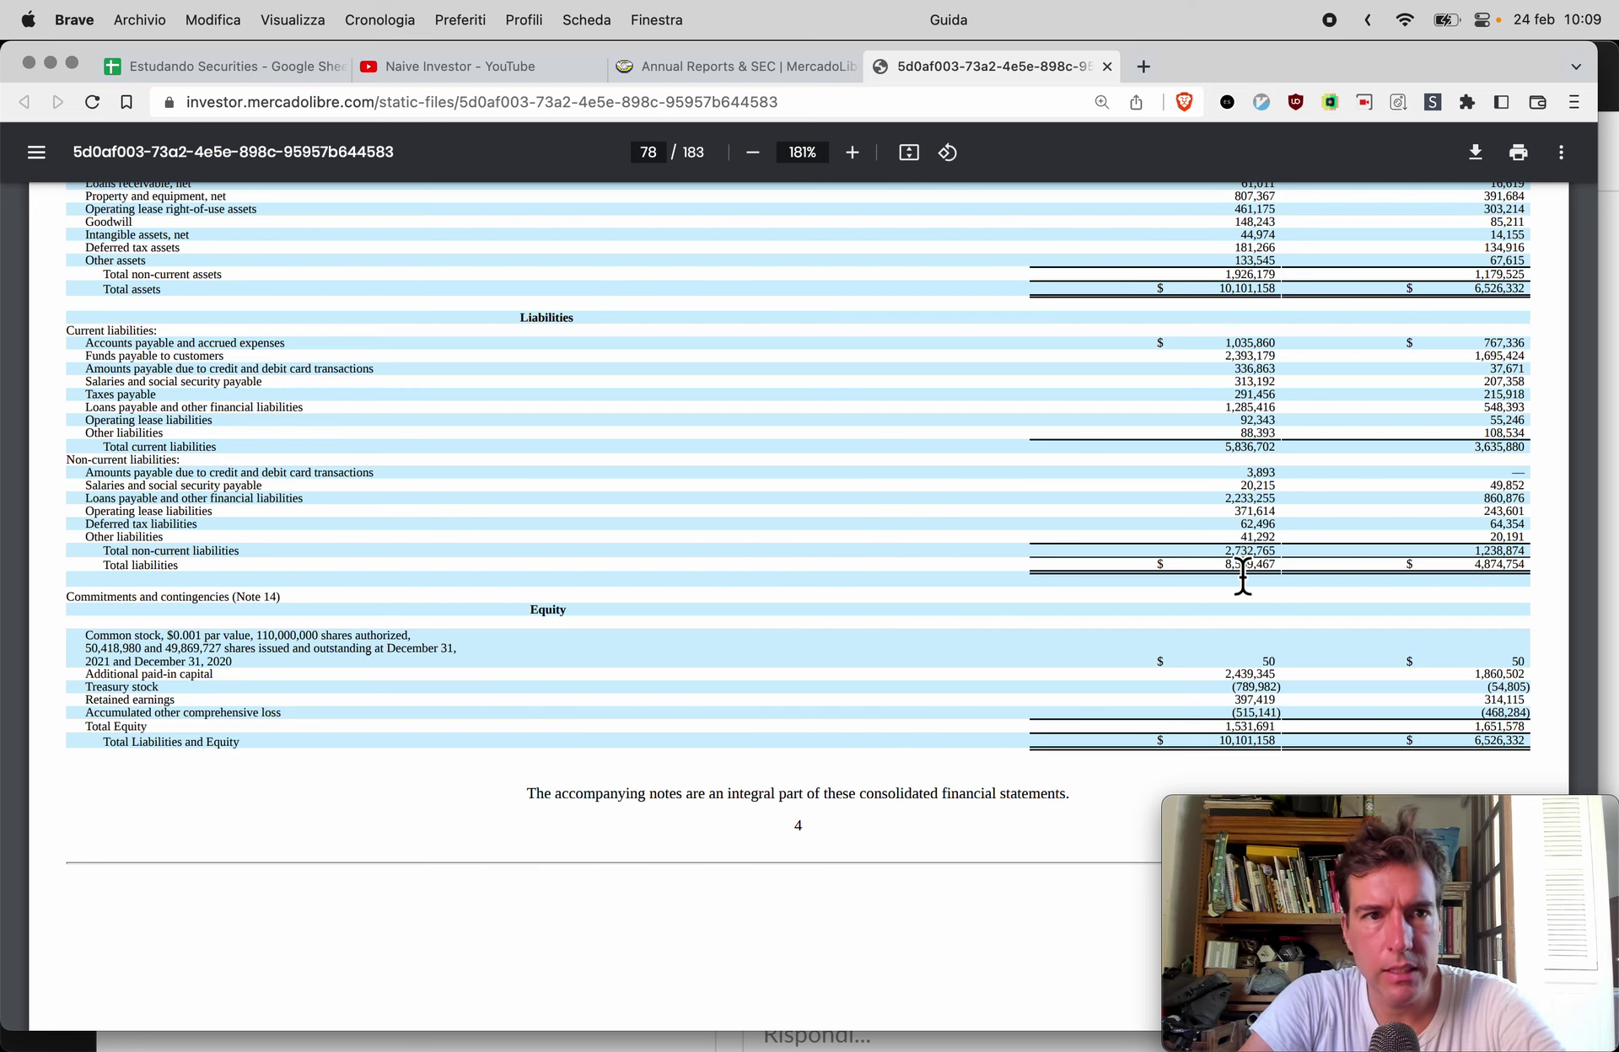
key("super+1")
key("Left")
key("Up")
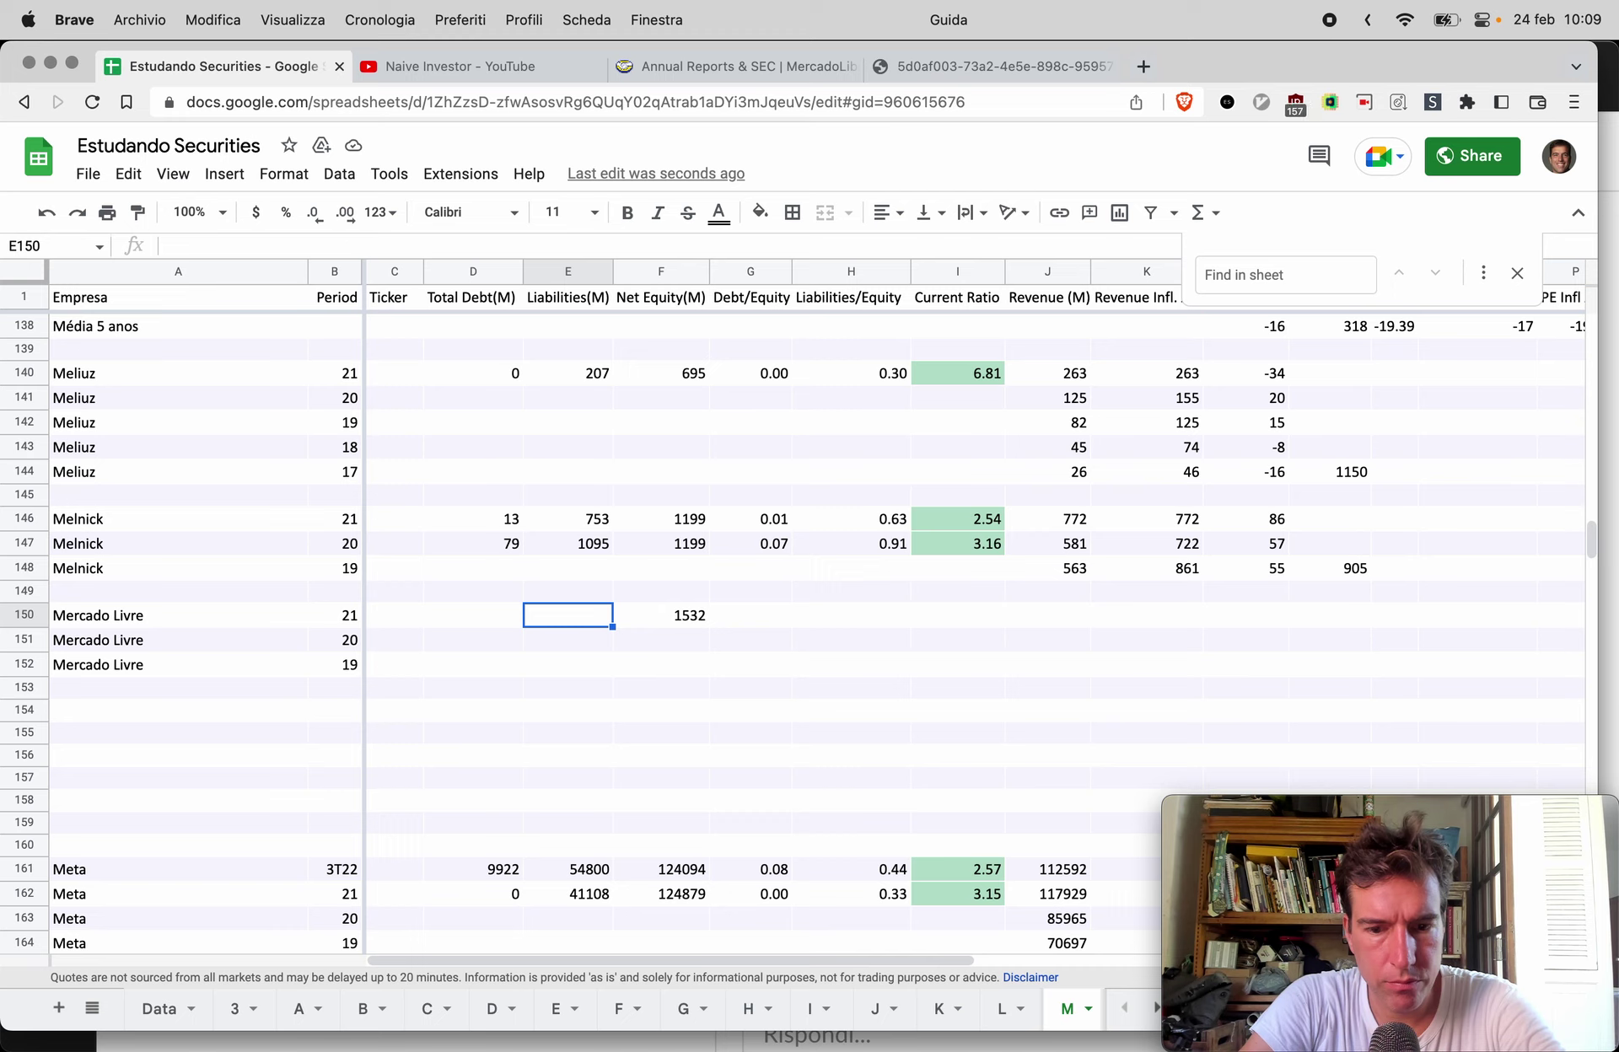
type("8569")
key("Return")
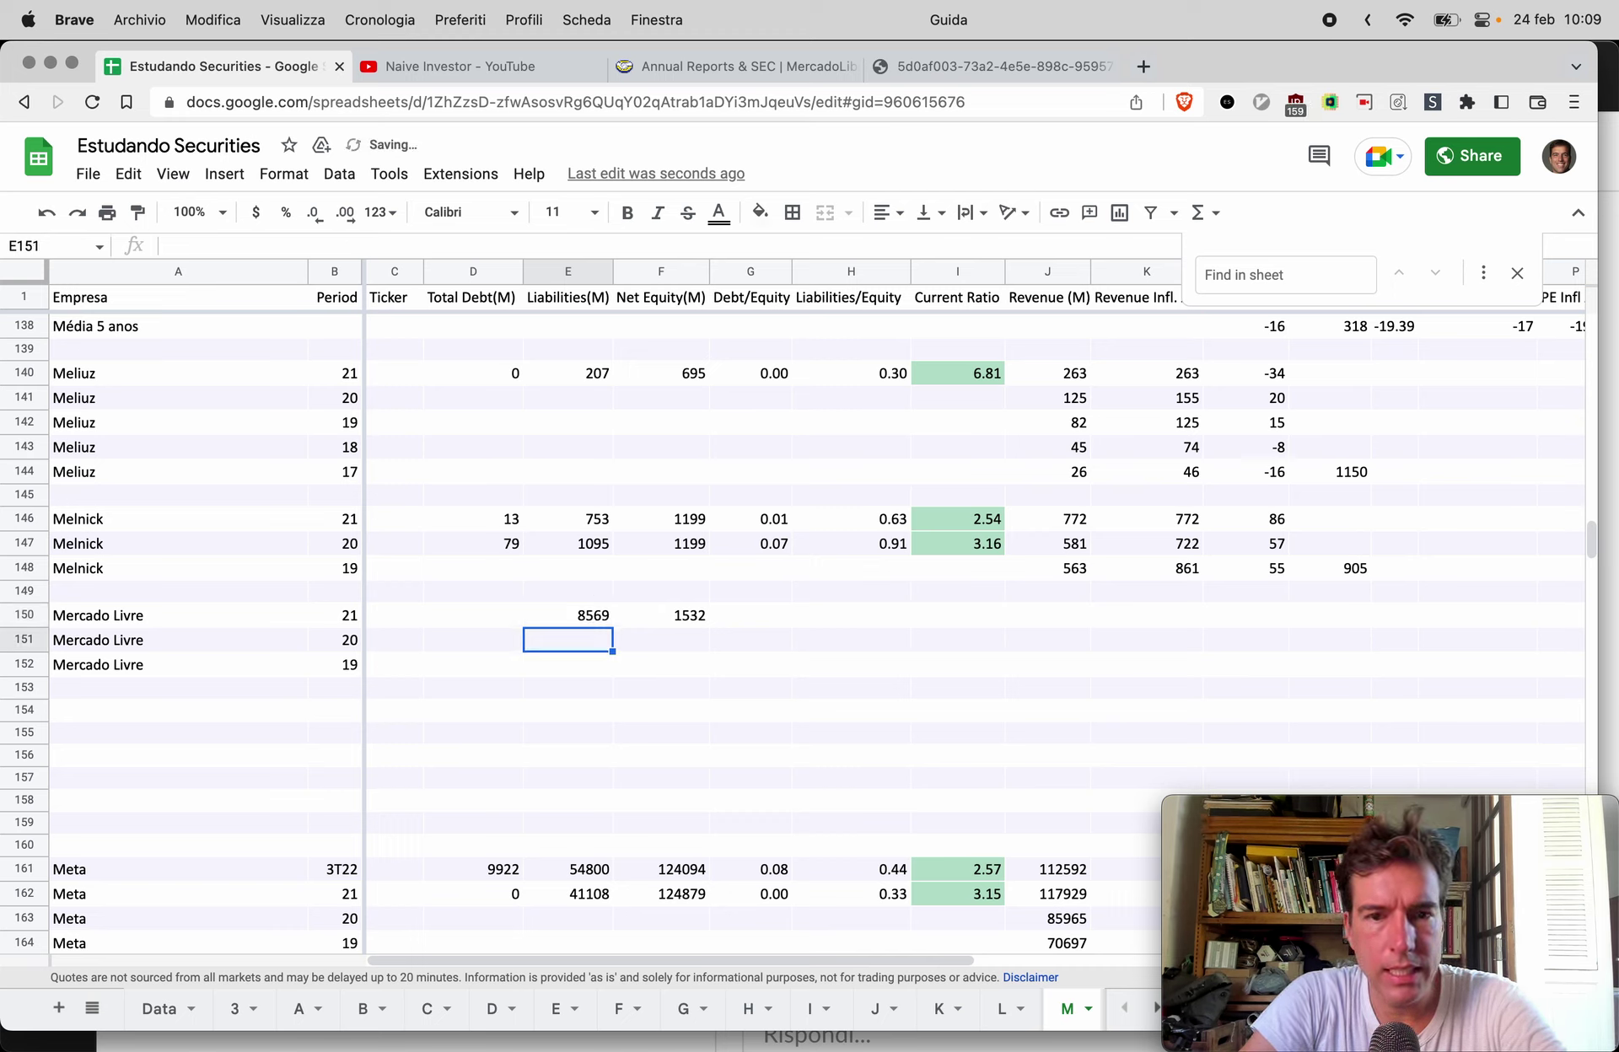
Step: Review the 8569 liabilities and 1532 net equity entries against the 10-K balance sheet
left_click(568, 615)
left_click(661, 614)
left_click(568, 615)
left_click(661, 614)
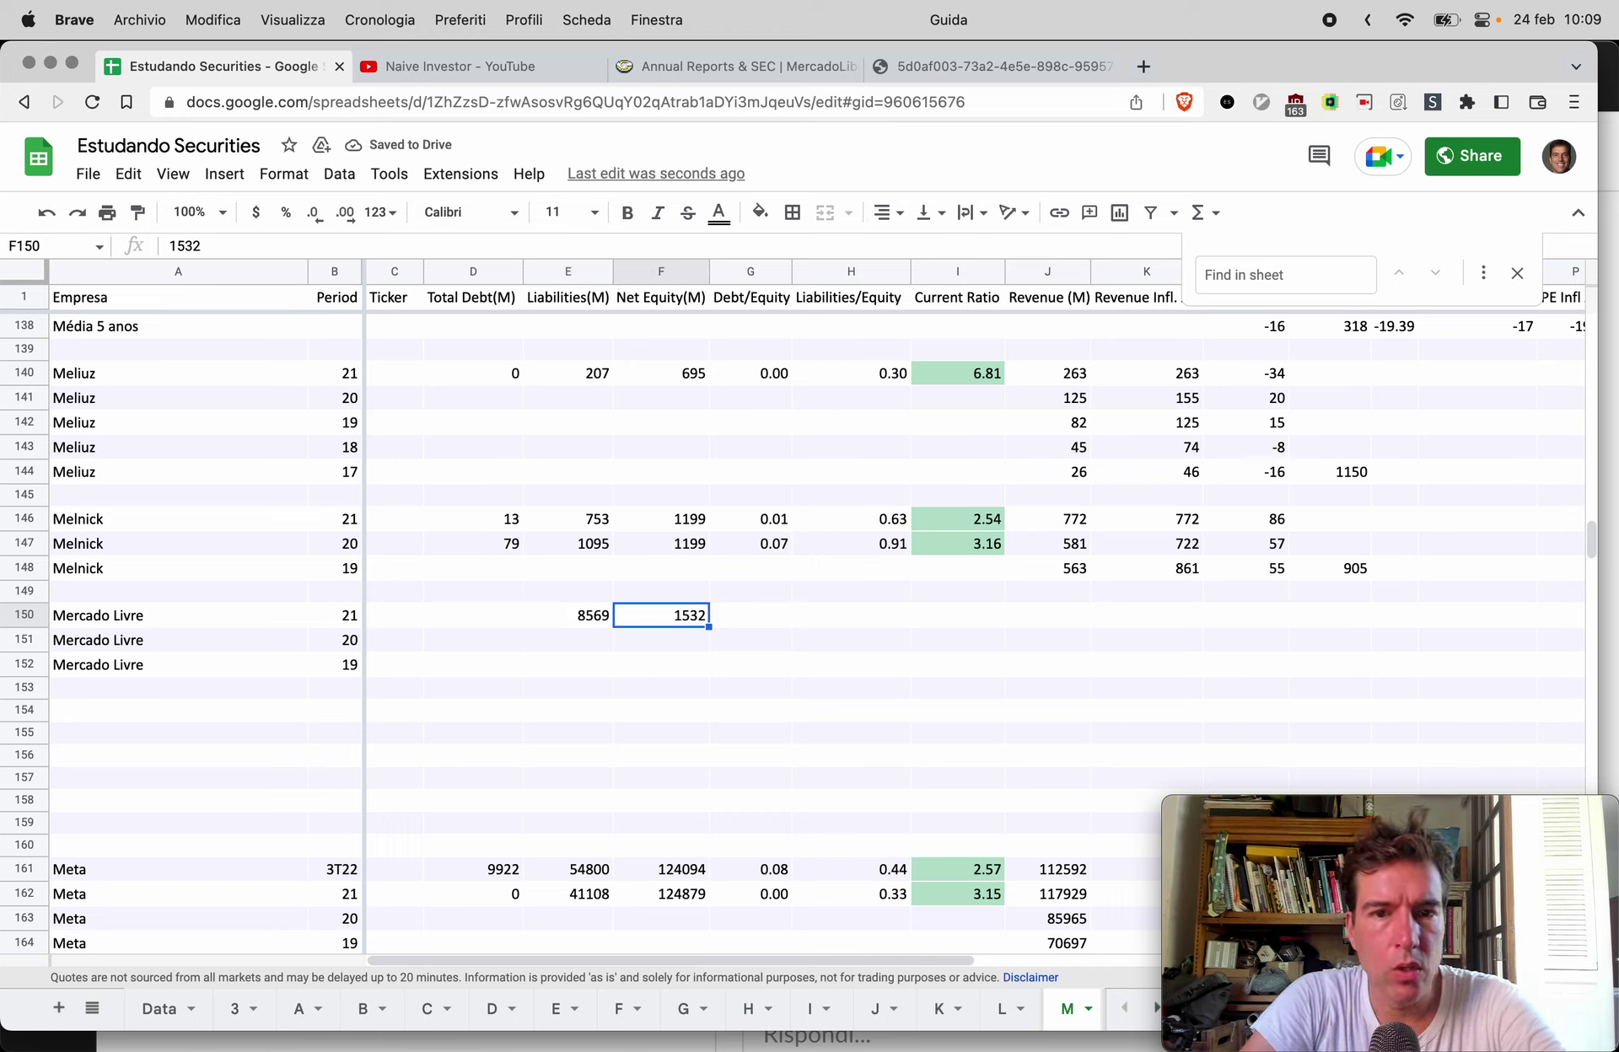
left_click(567, 614)
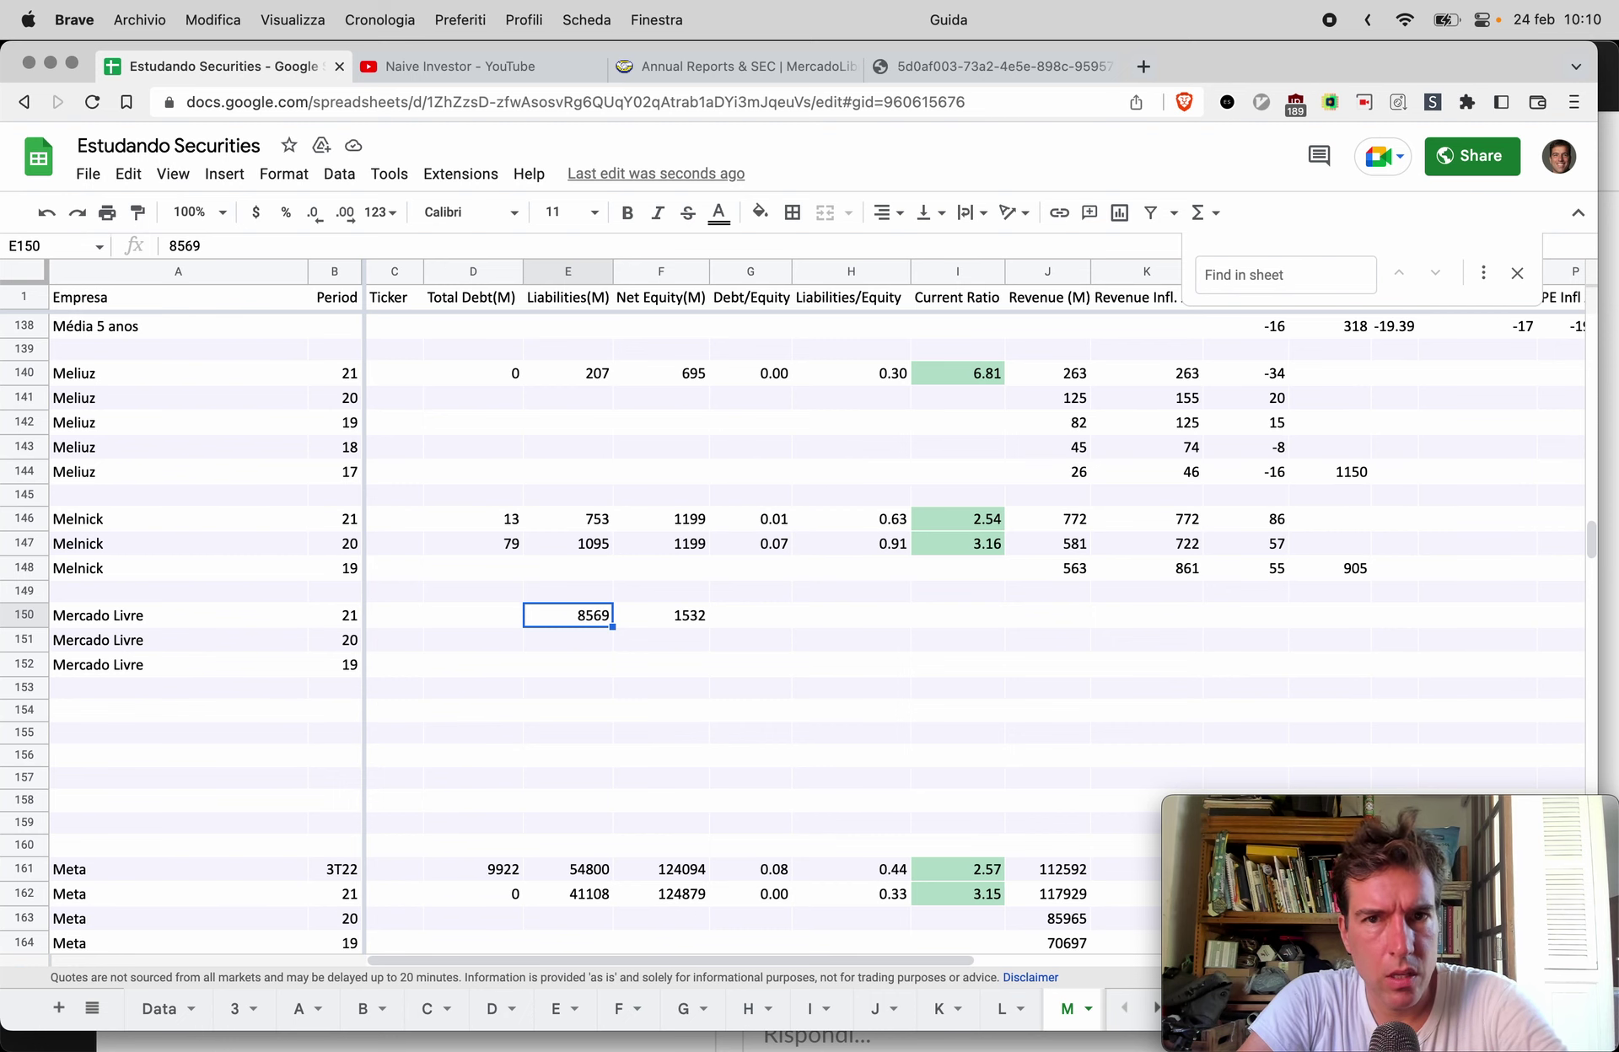
key("super+4")
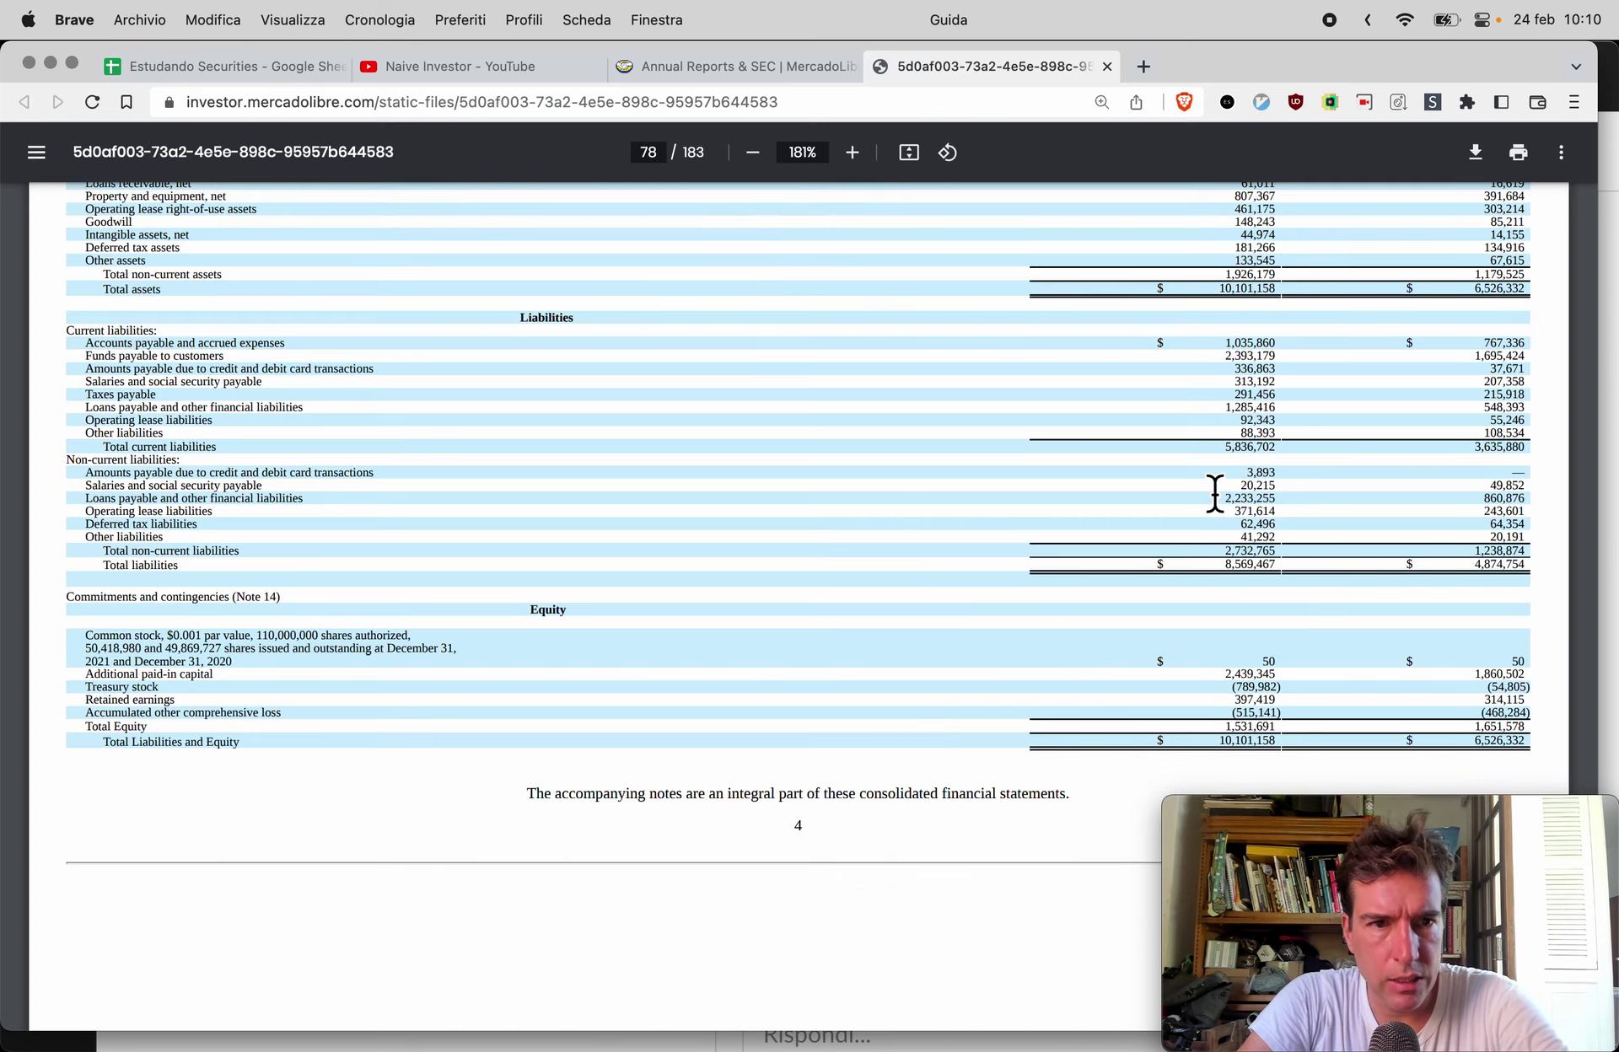
Step: Add loans payable 1285 + 2233 in Calculator for a total debt of 3518
scroll(1111, 544, "down", 3)
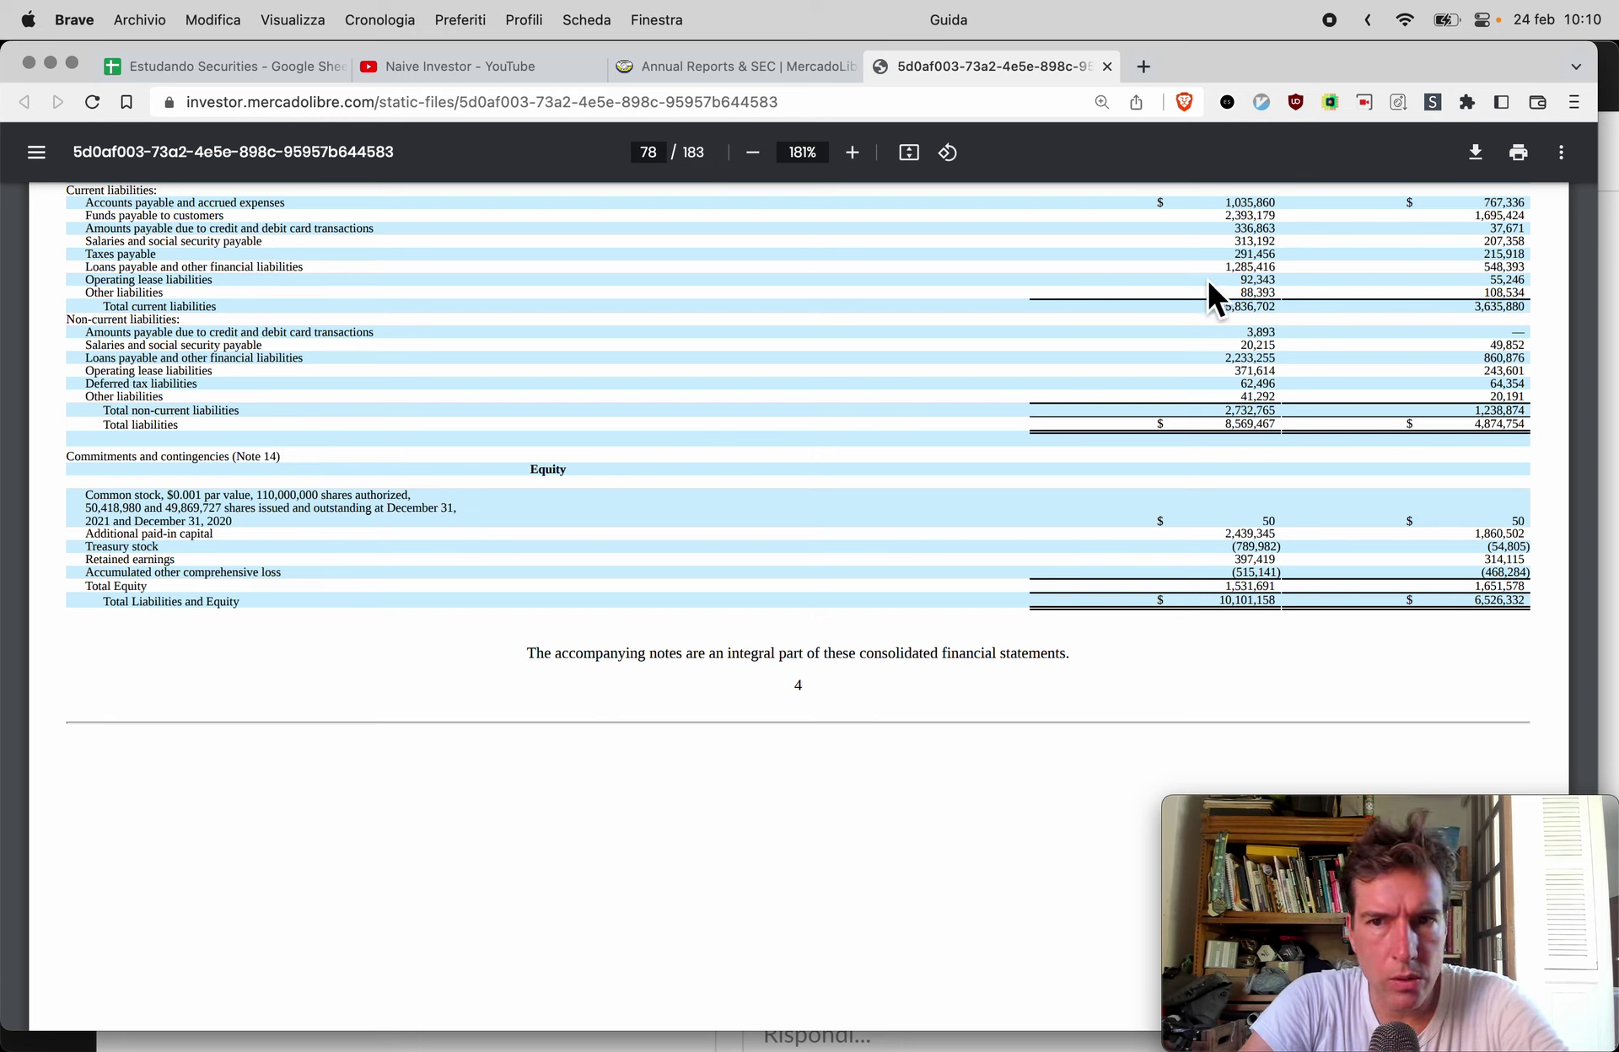
key("super+Tab")
key("super+space")
type("cal")
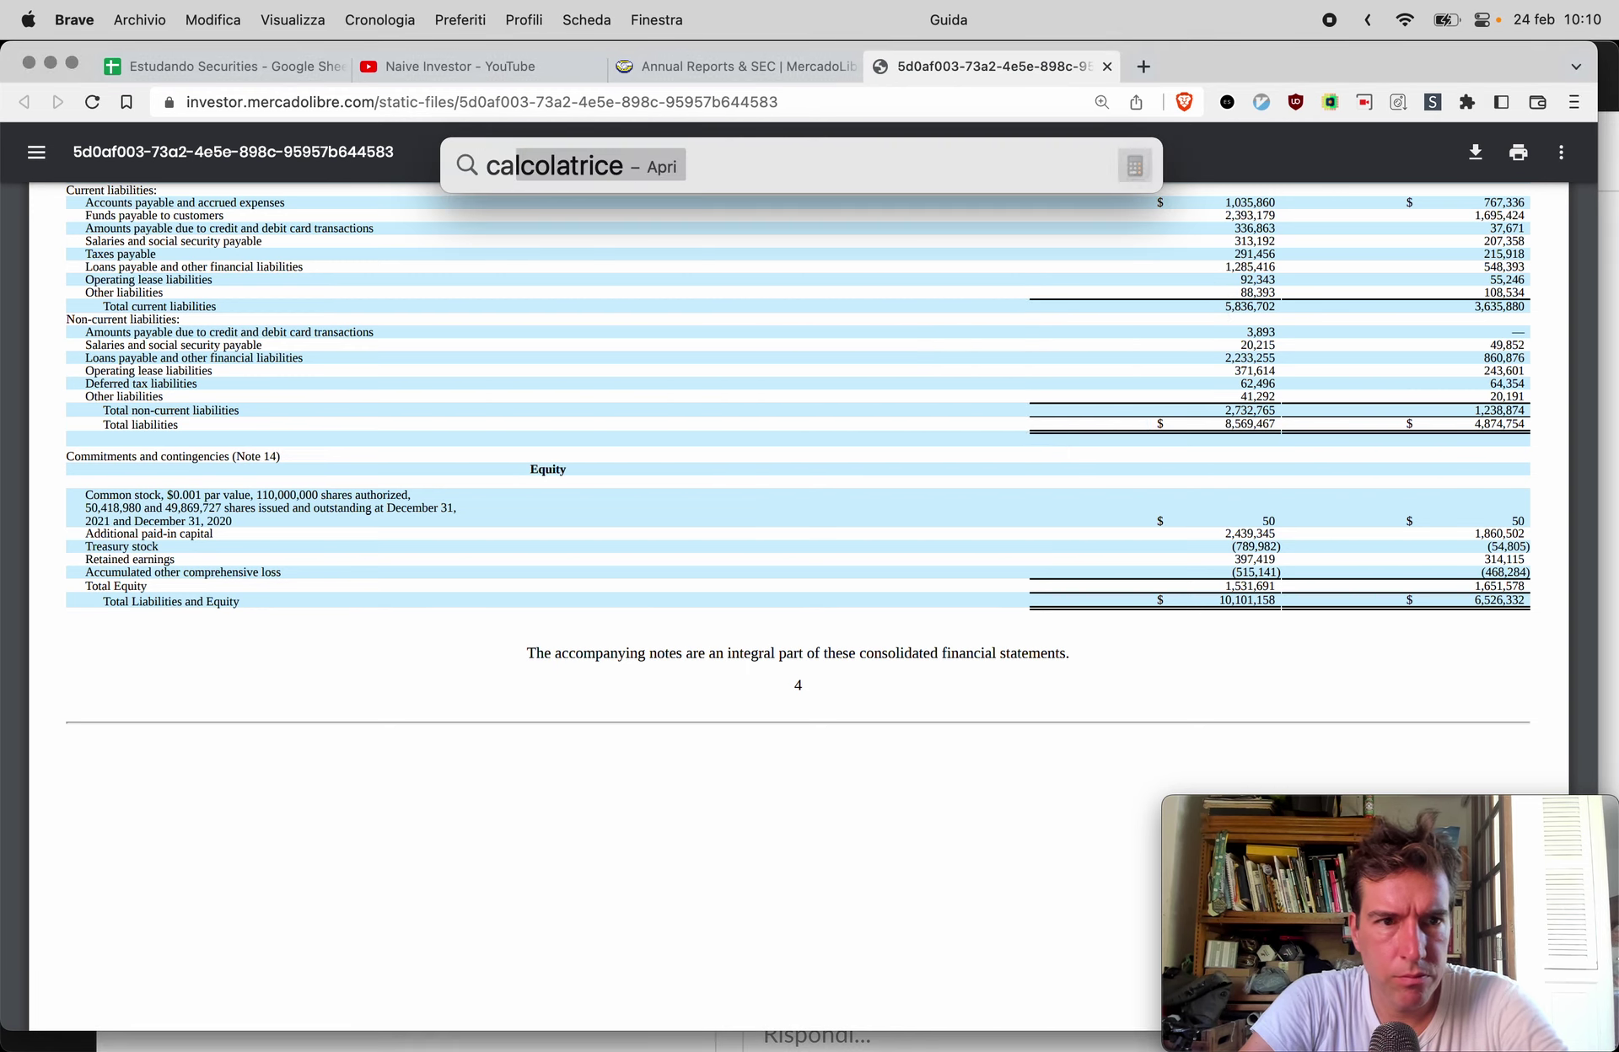
key("Return")
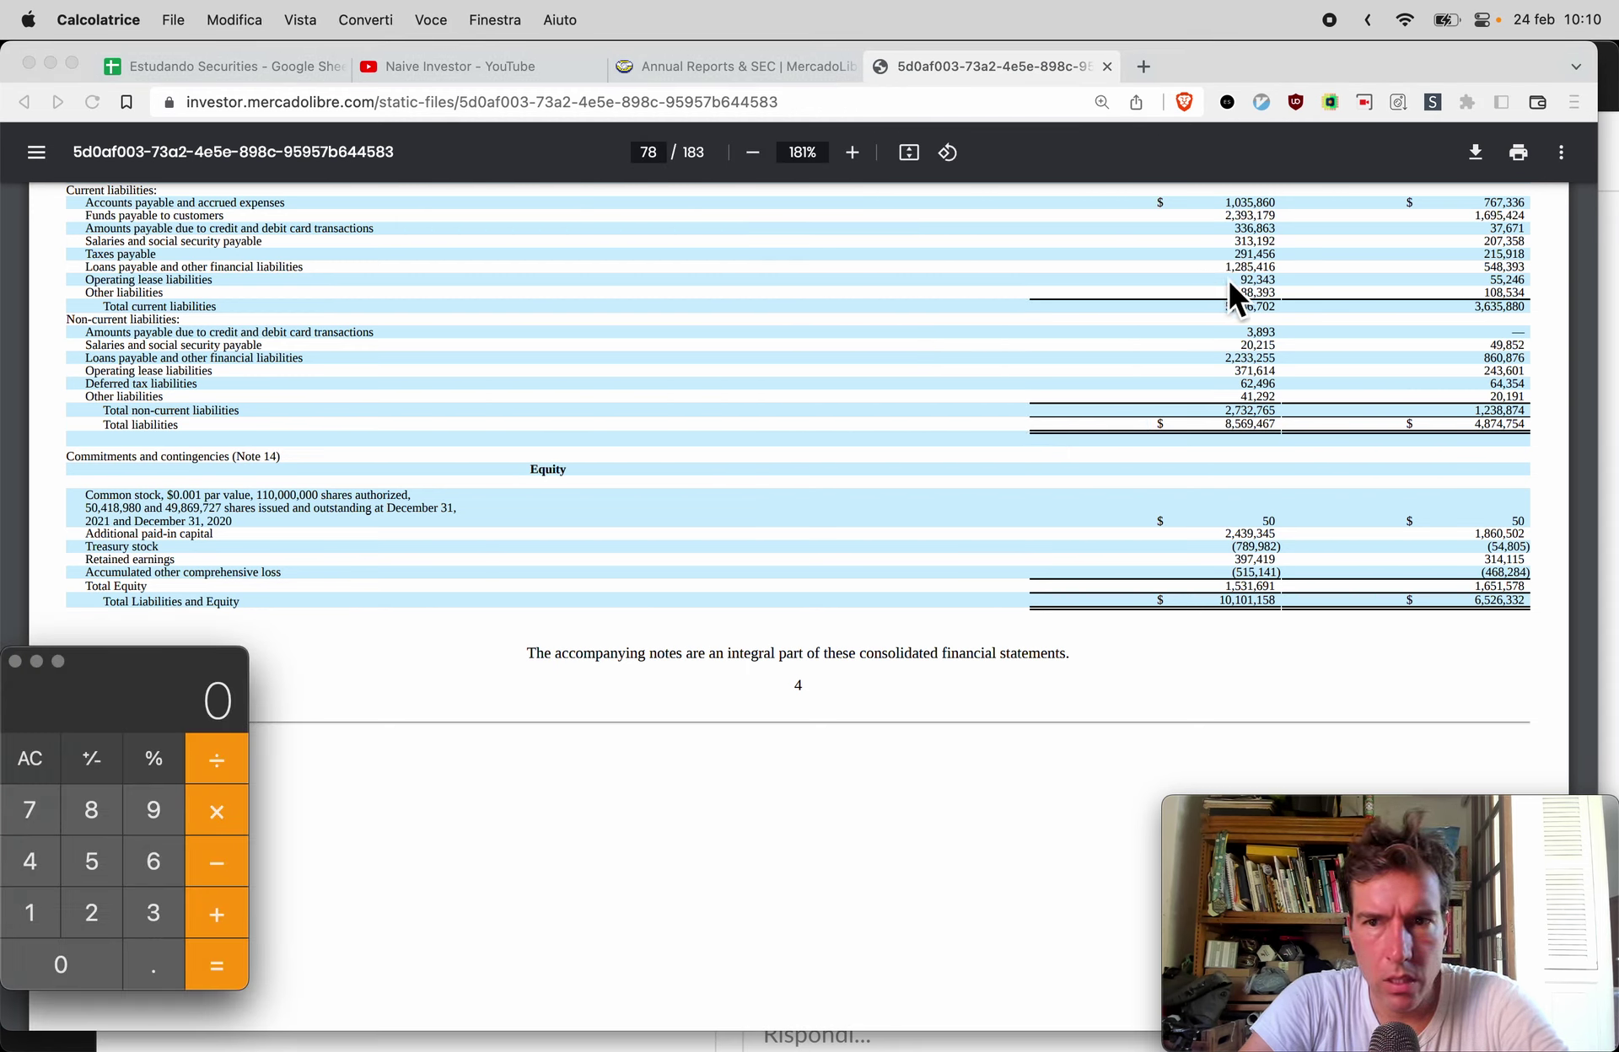
type("1285")
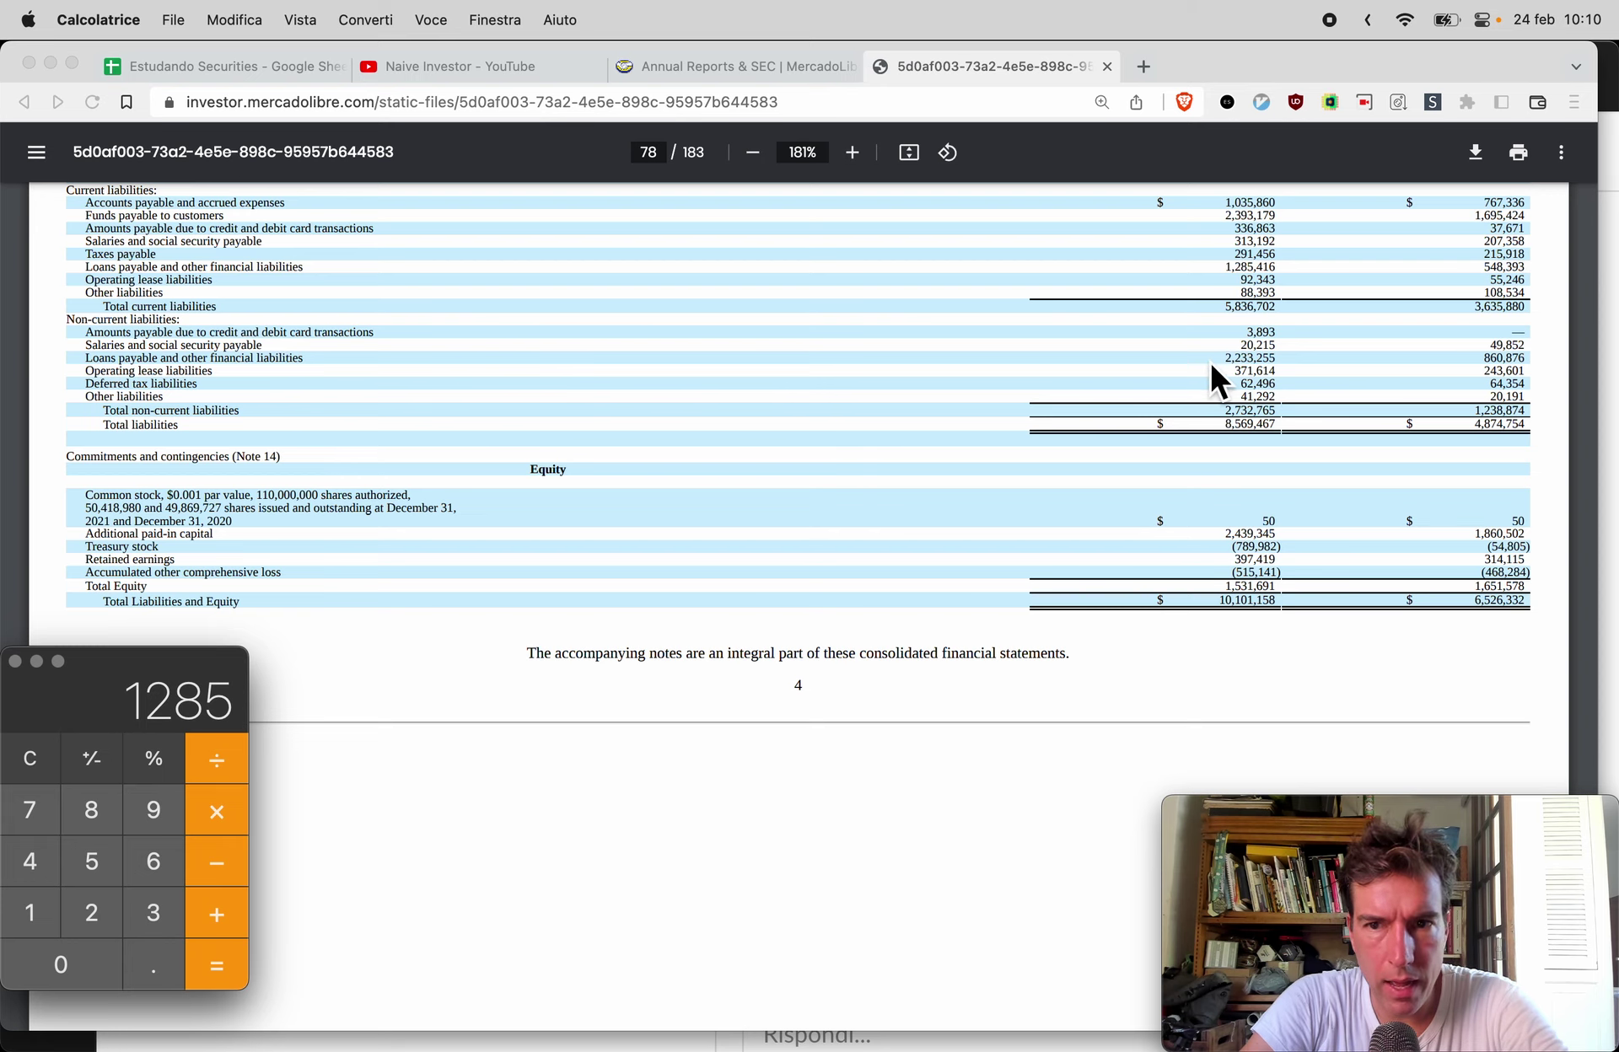
key("plus")
type("2")
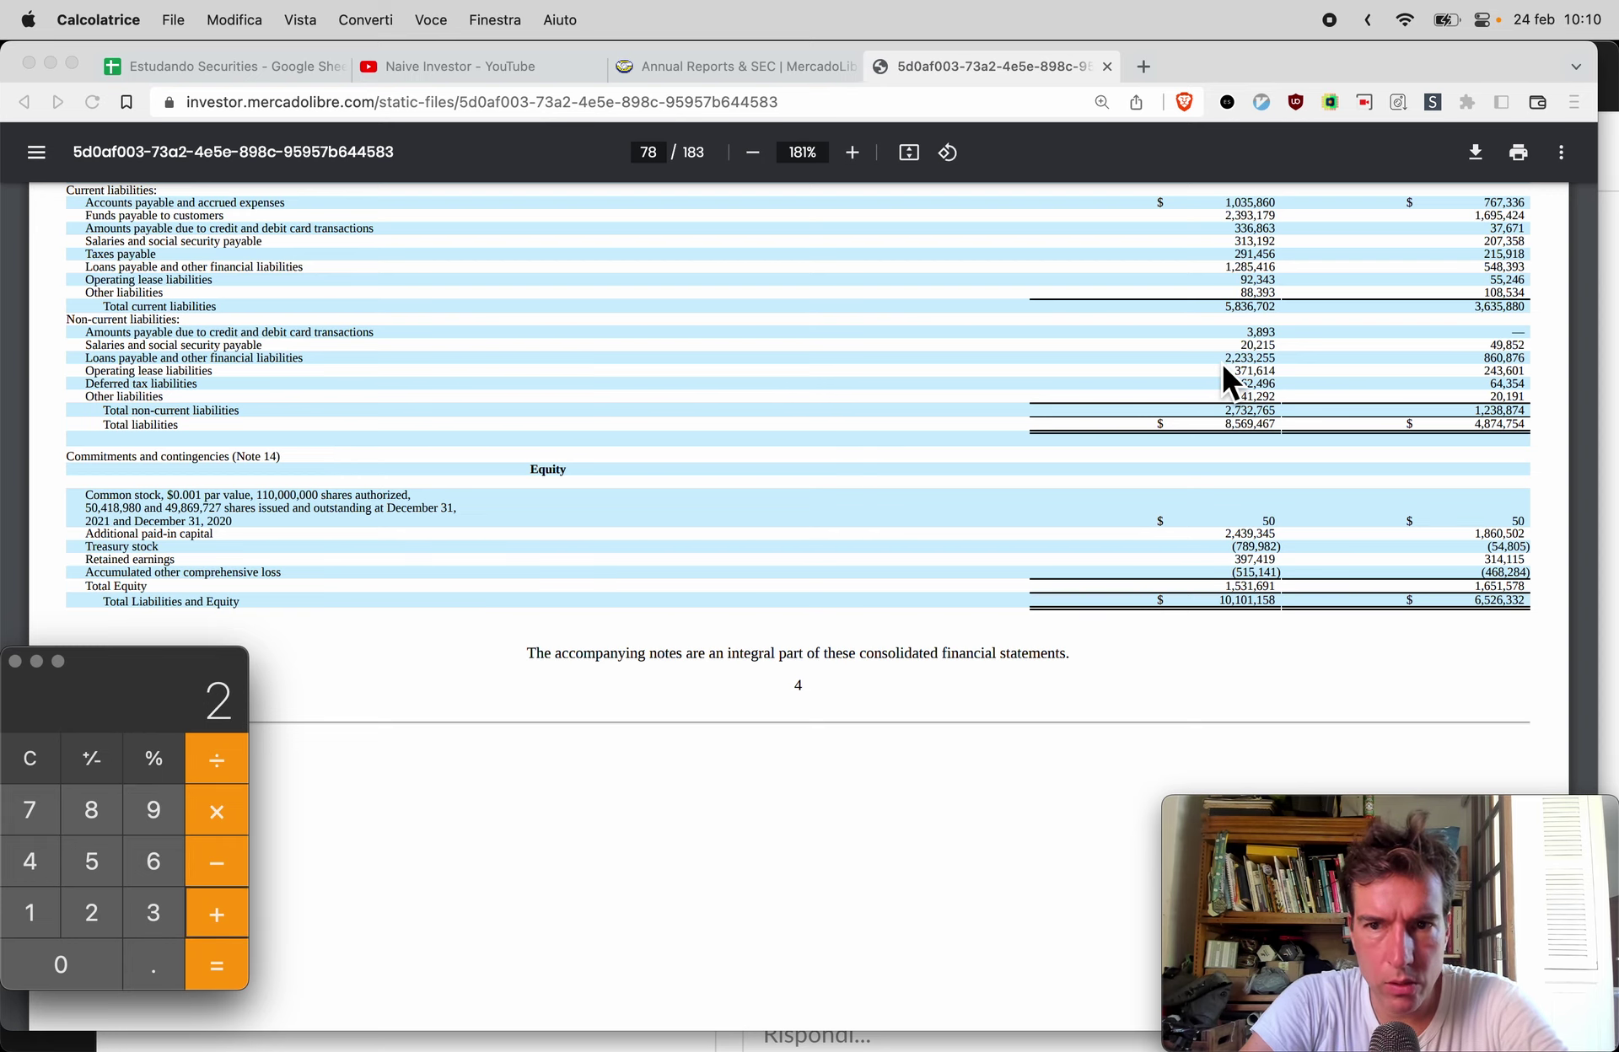
type("233")
key("equal")
left_click(1221, 361)
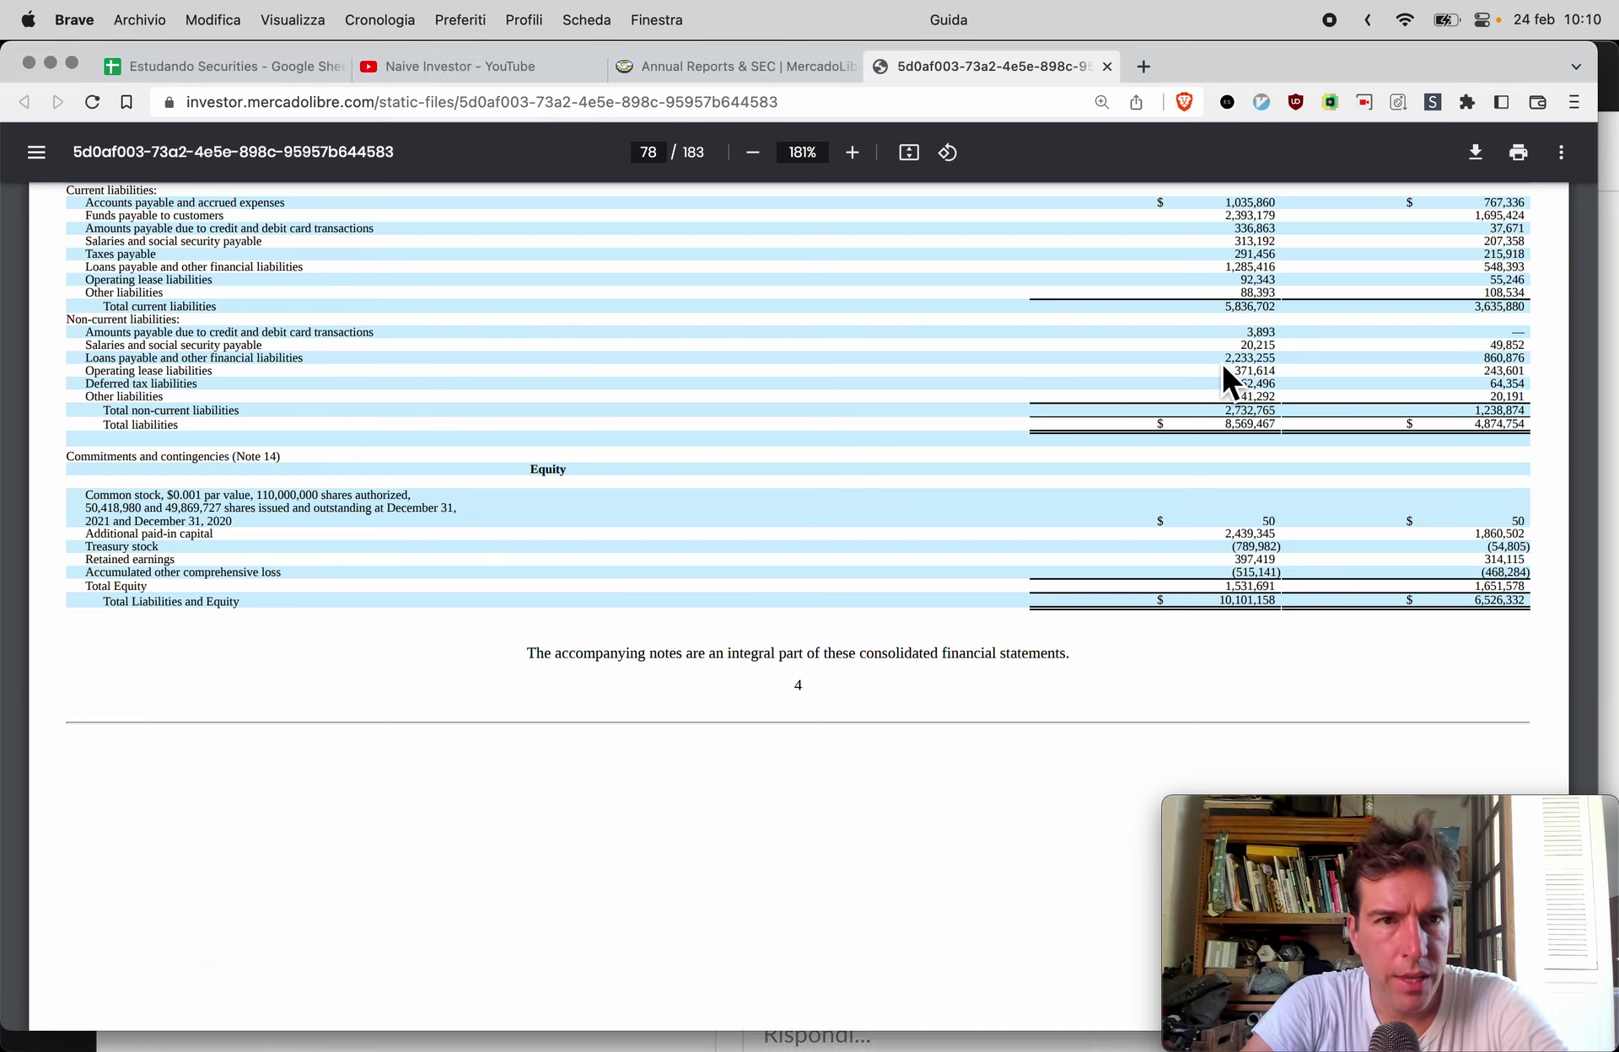
key("super+1")
Step: Paste 3518 total debt into D150 and copy Melnick's Debt/Equity and Liabilities/Equity formulas to row 150
key("Left")
type("3518")
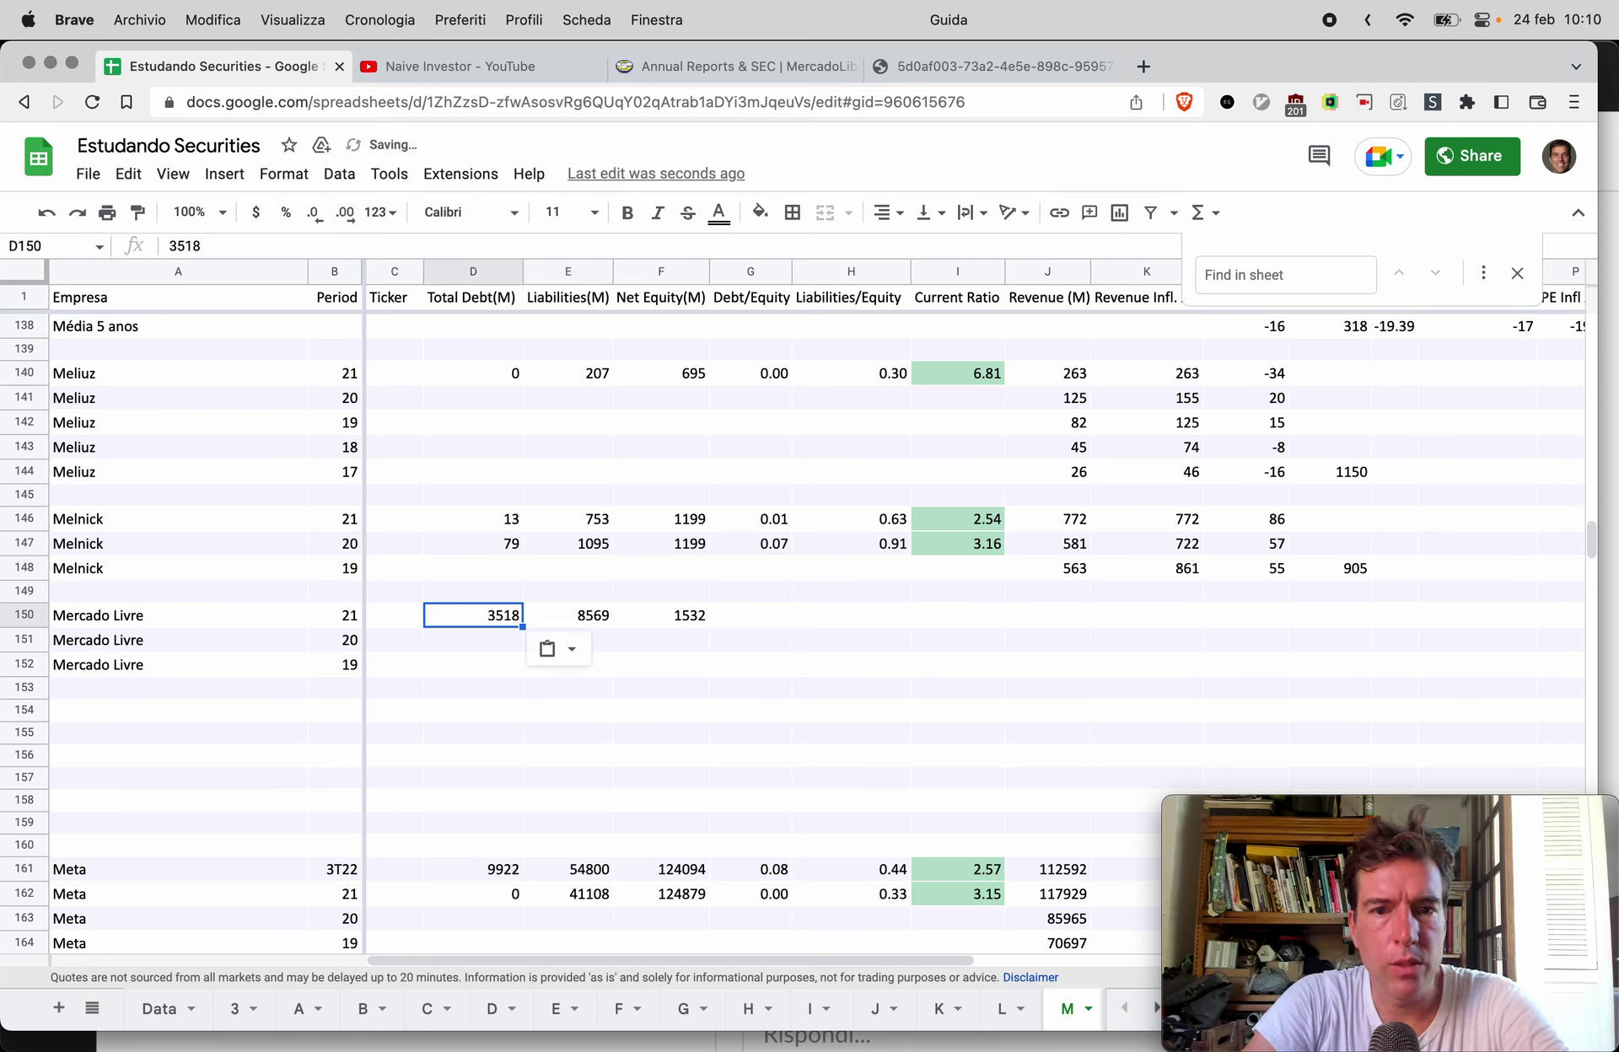
key("Right")
key("Right")
key("Right")
key("Up")
key("Up")
key("Up")
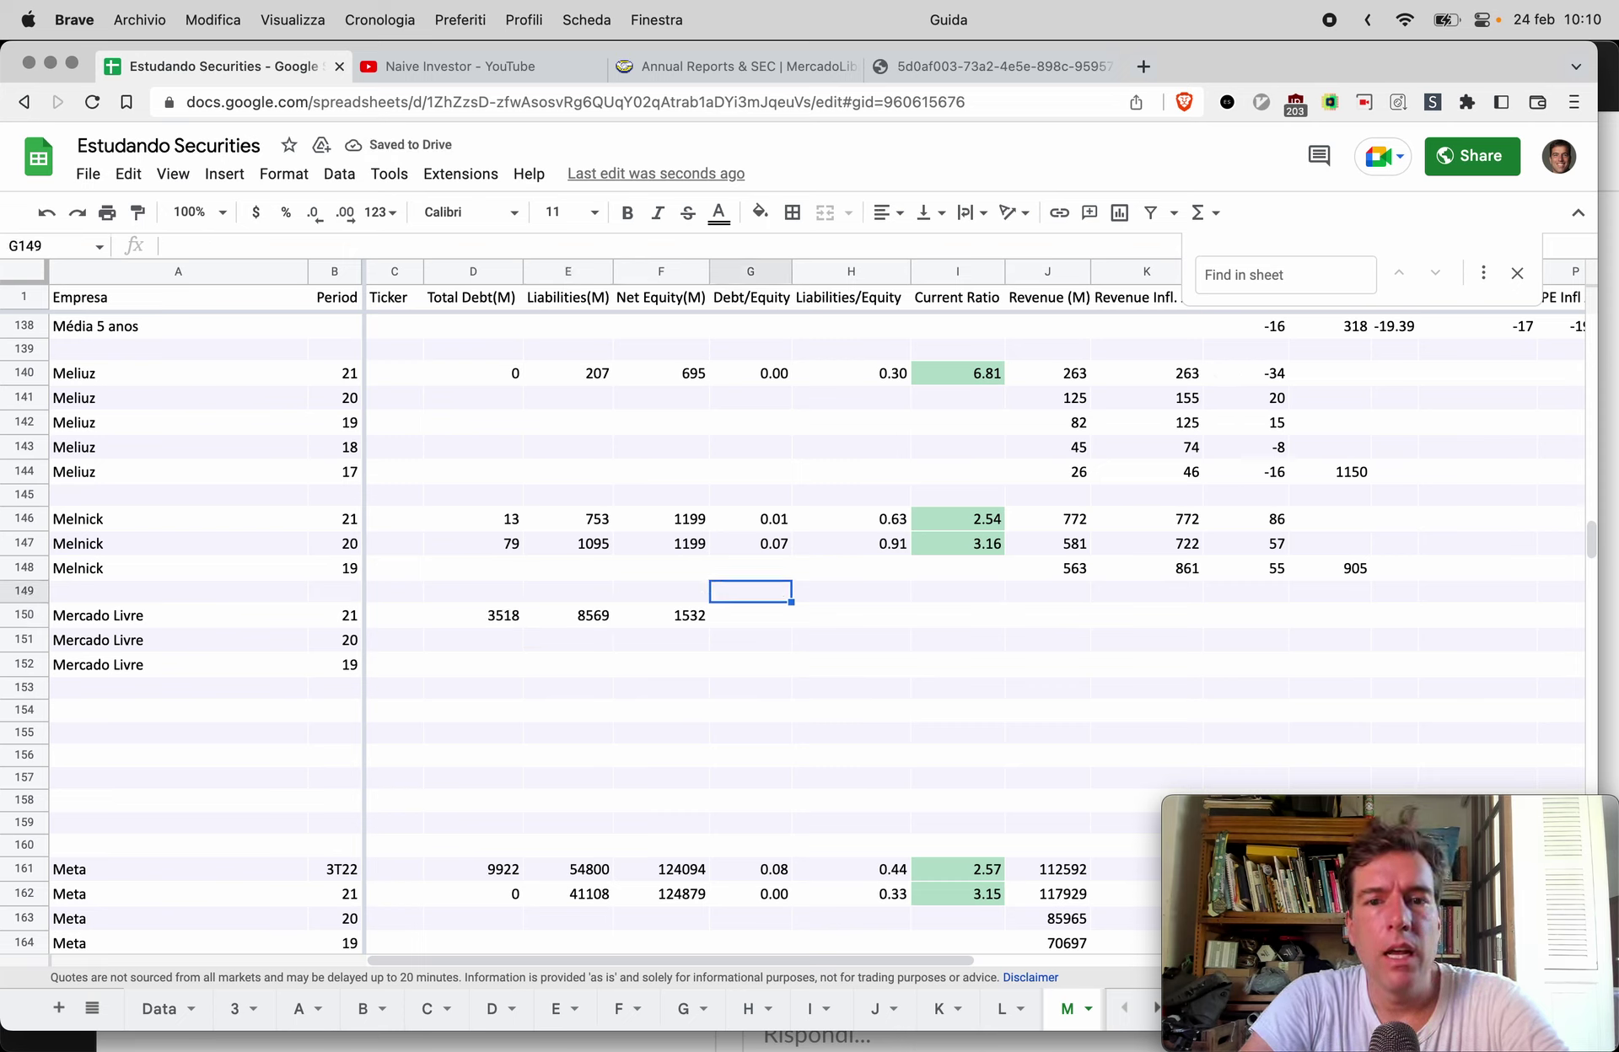
key("shift+Right")
key("super+c")
key("Down")
key("Down")
key("Down")
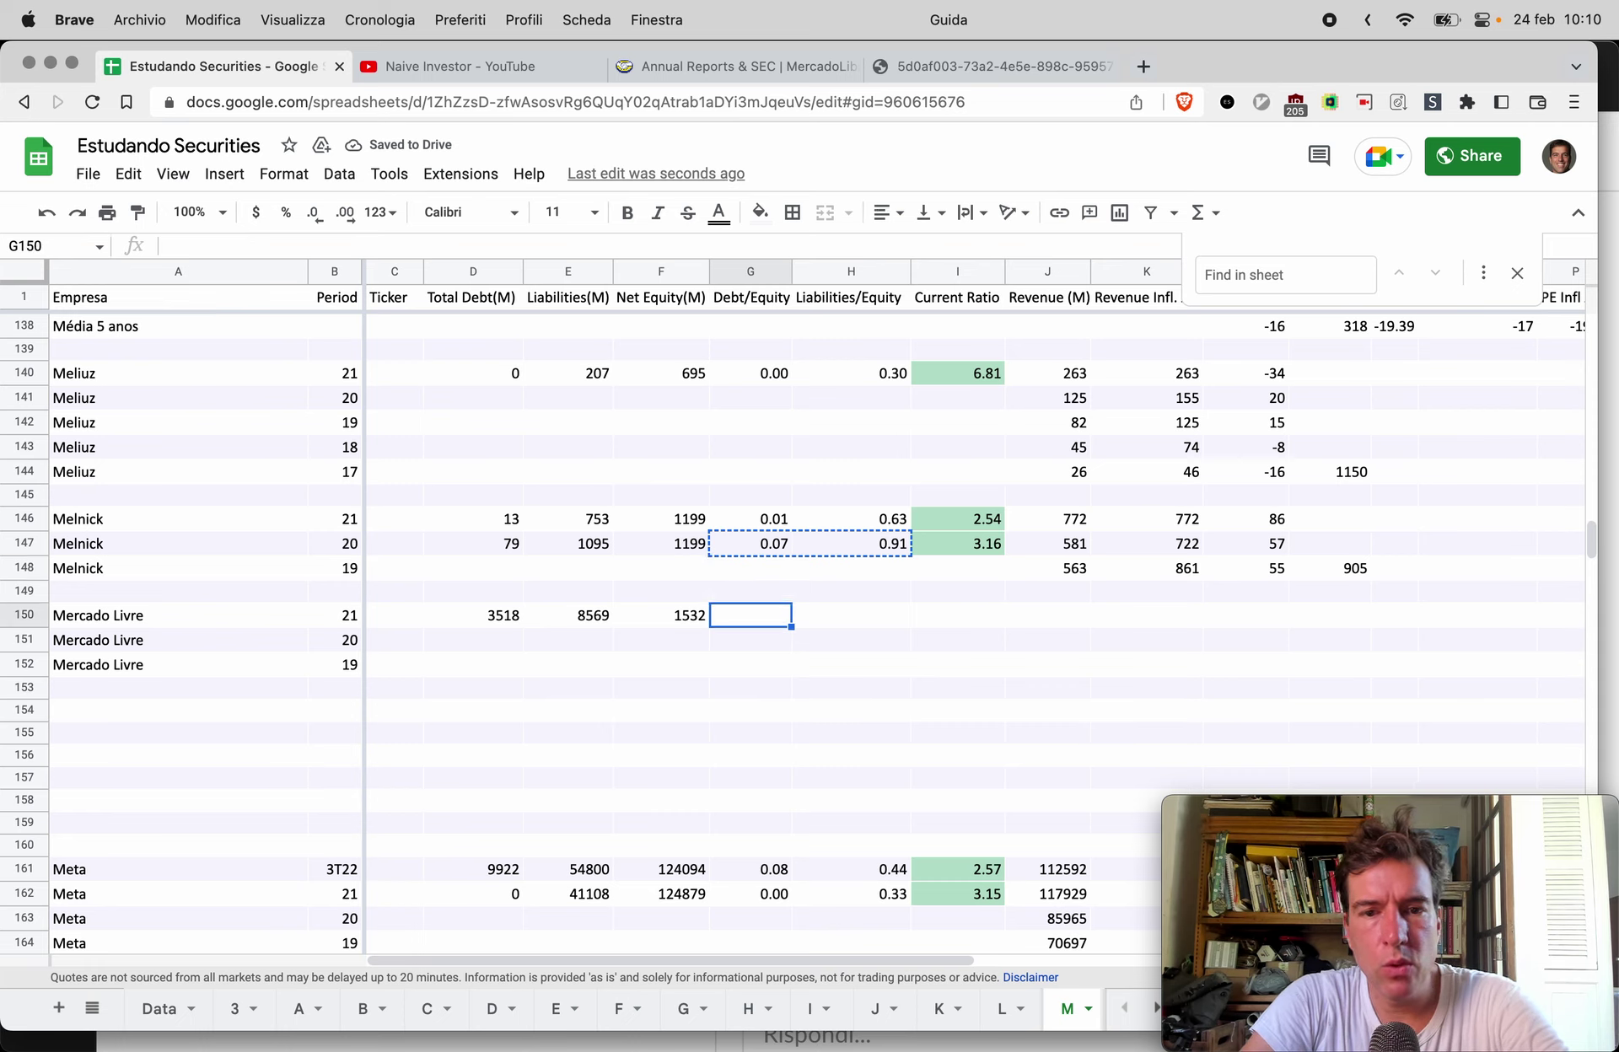
key("super+v")
key("Right")
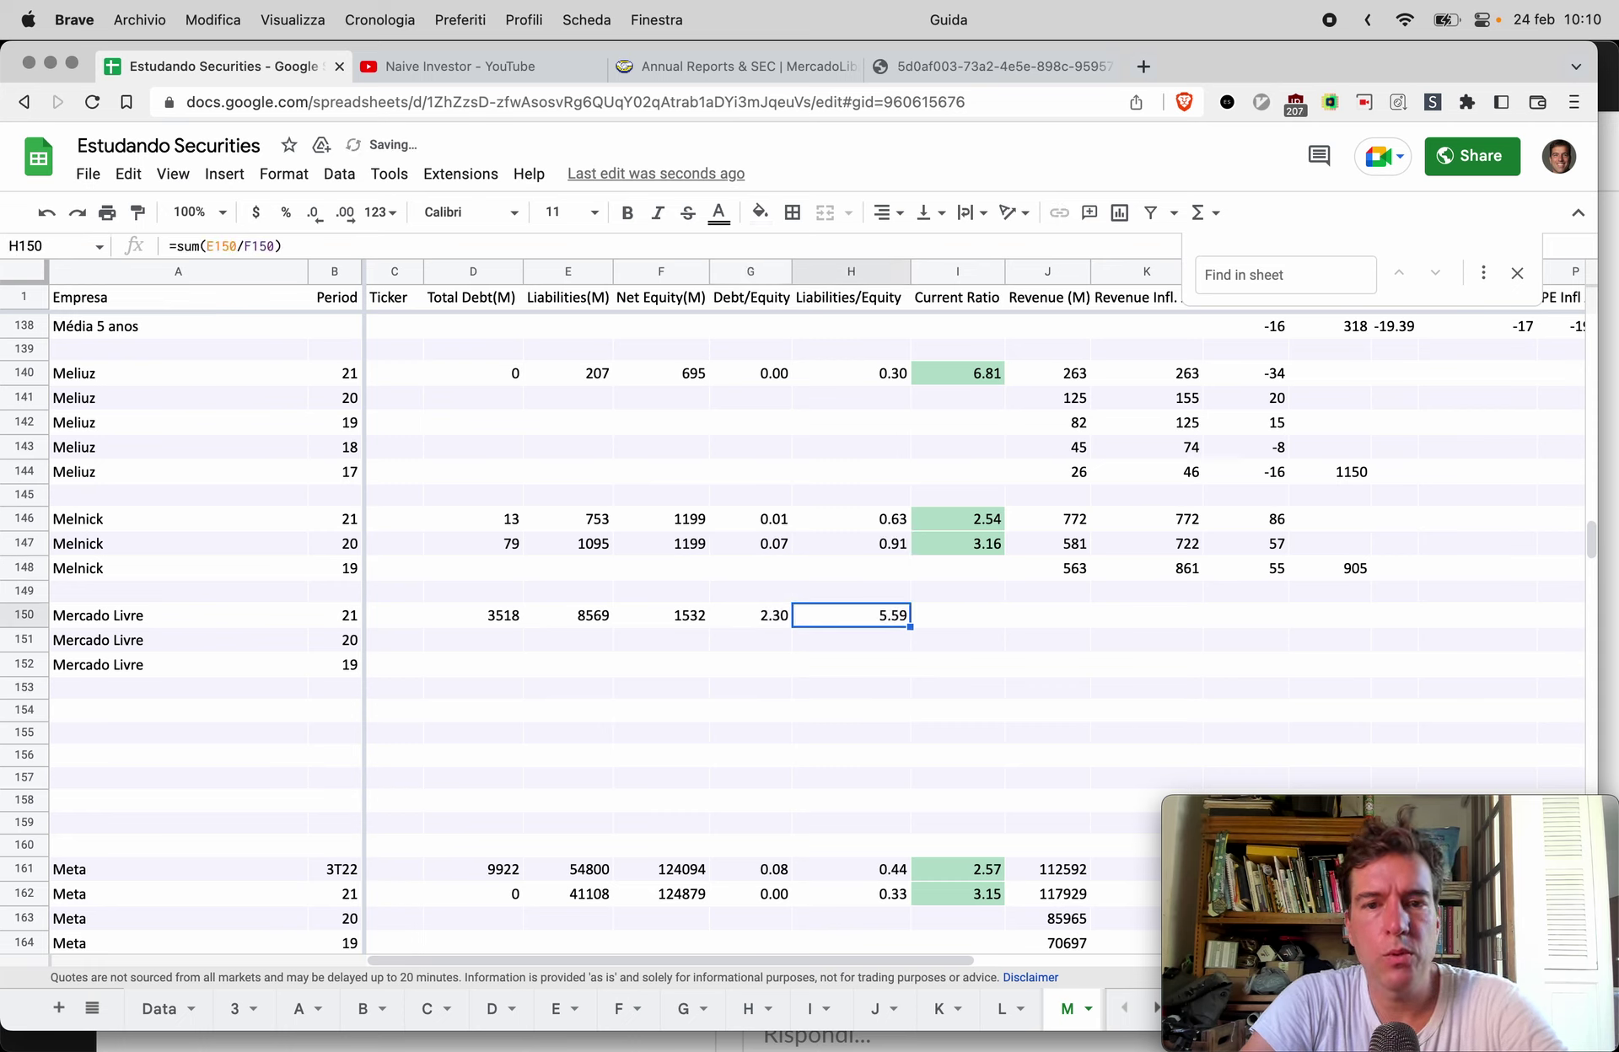
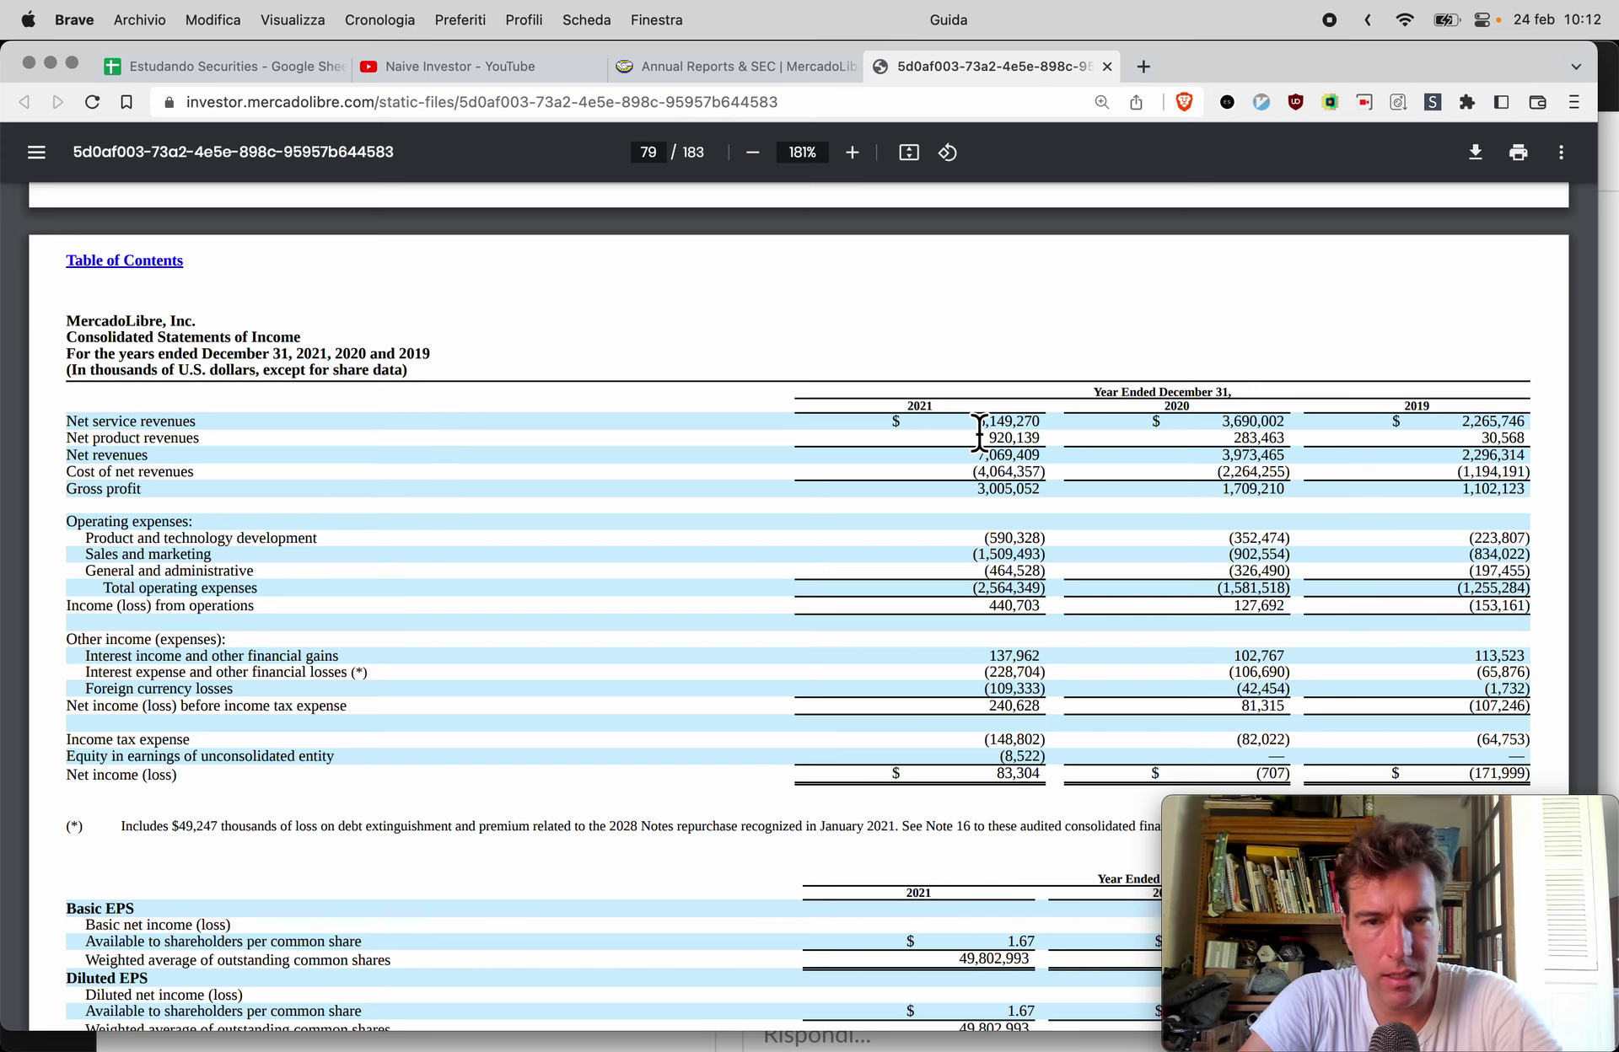
Step: Enter 6149 as Mercado Livre's 2021 revenue in J150
key("super+1")
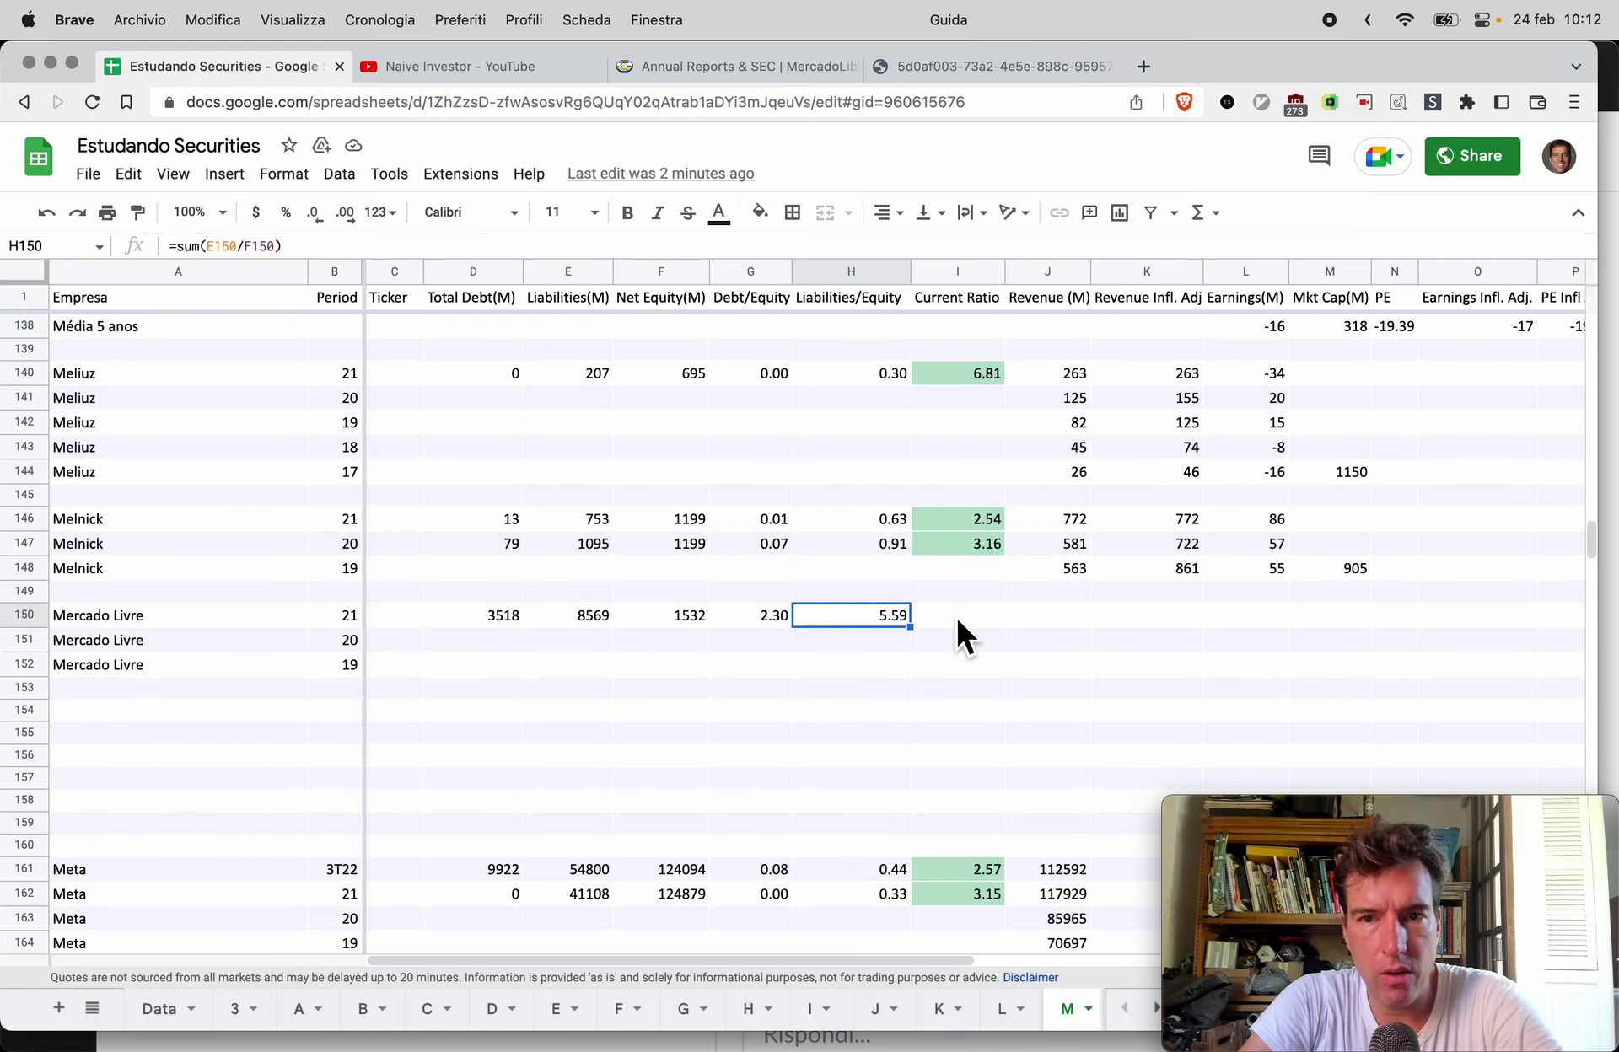
left_click(1057, 617)
type("6149")
key("Return")
Step: Compute the 2021 current ratio 8175/5837 in Calculator and paste 1.40 into I150
key("super+4")
scroll(732, 468, "up", 10)
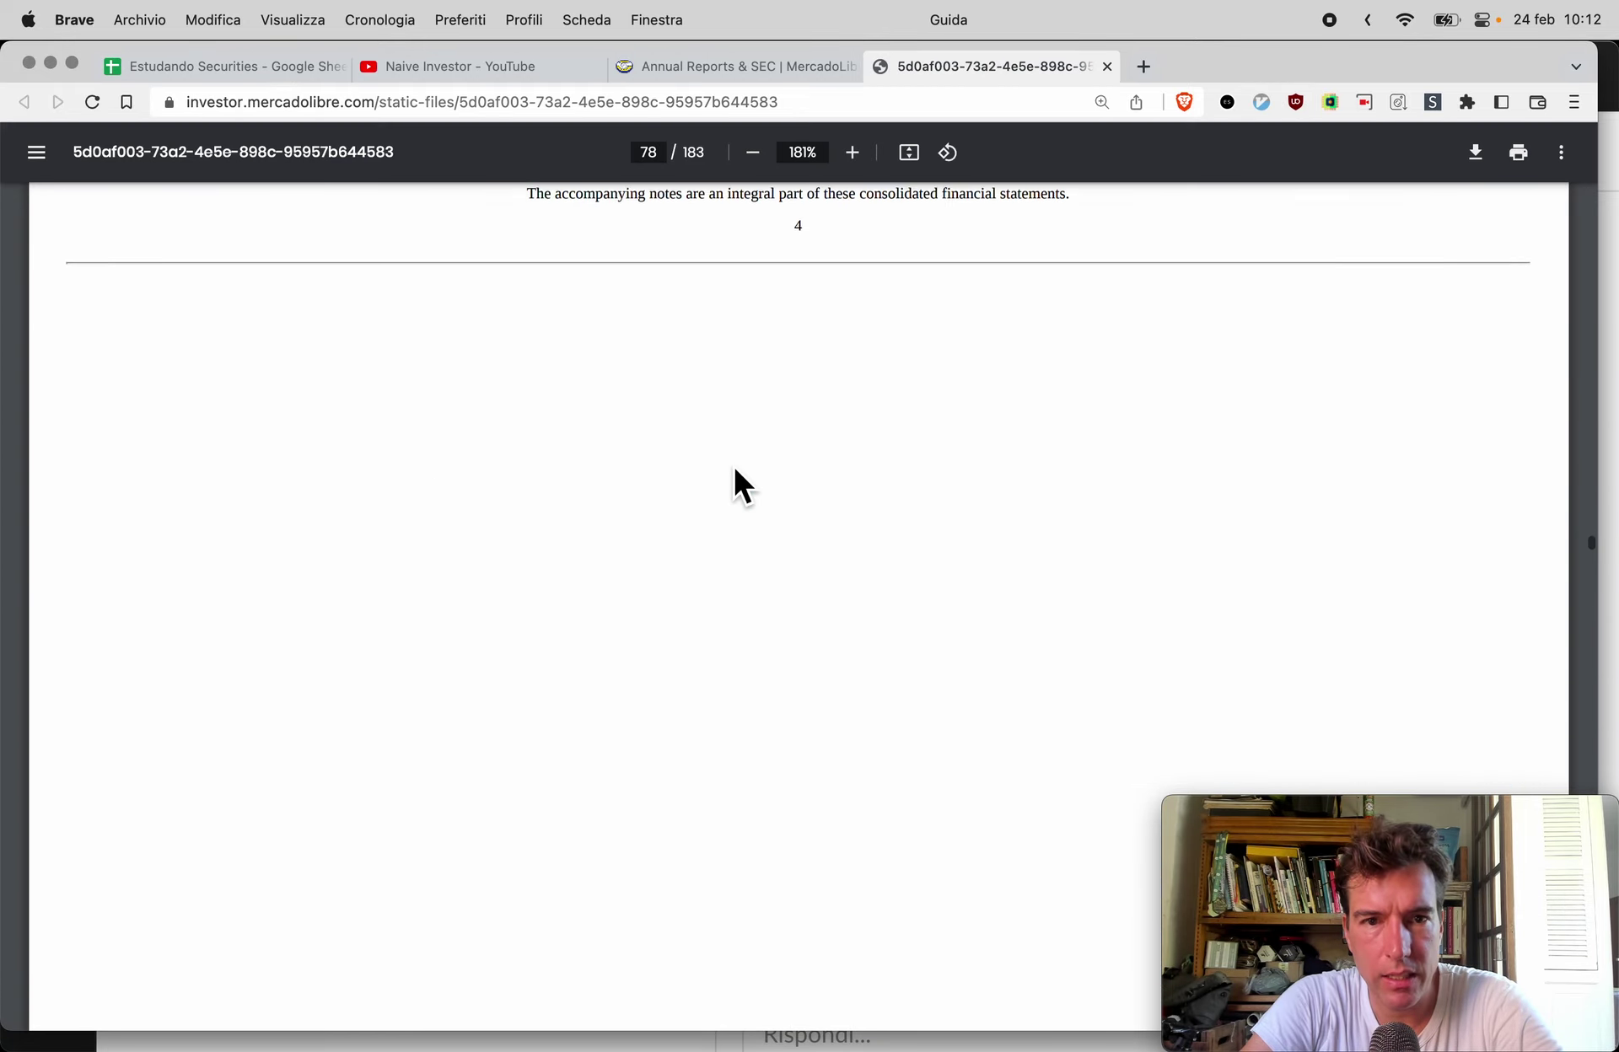
scroll(734, 469, "up", 10)
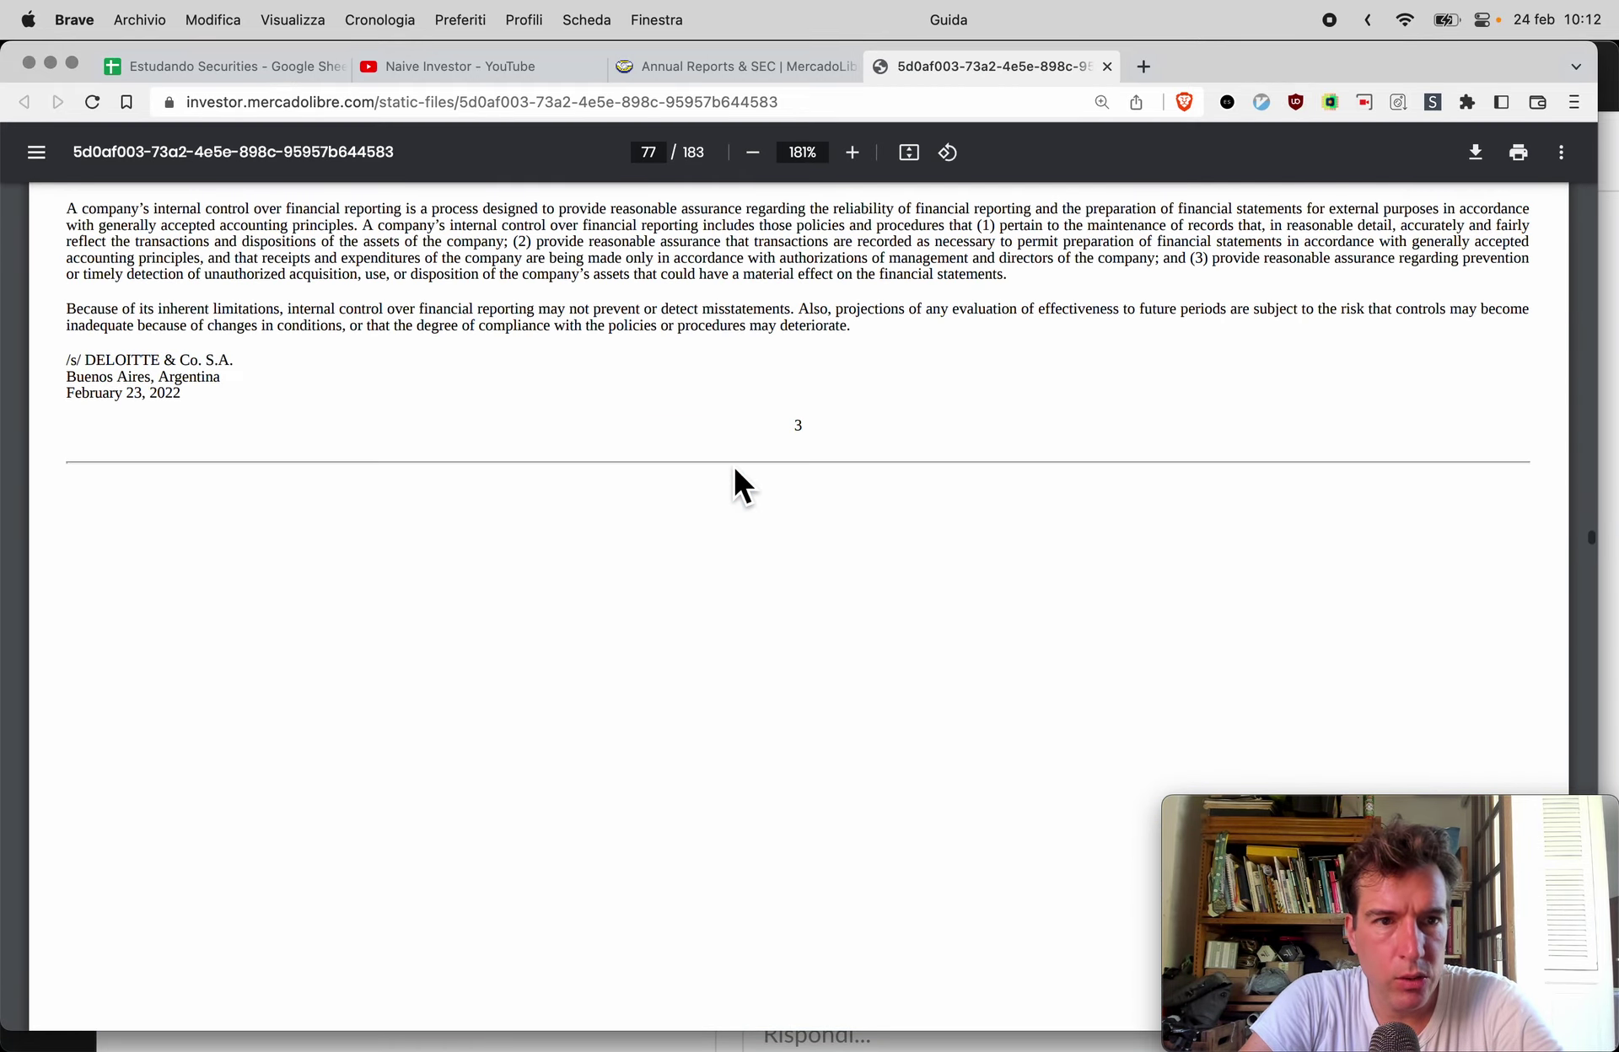
scroll(732, 463, "down", 10)
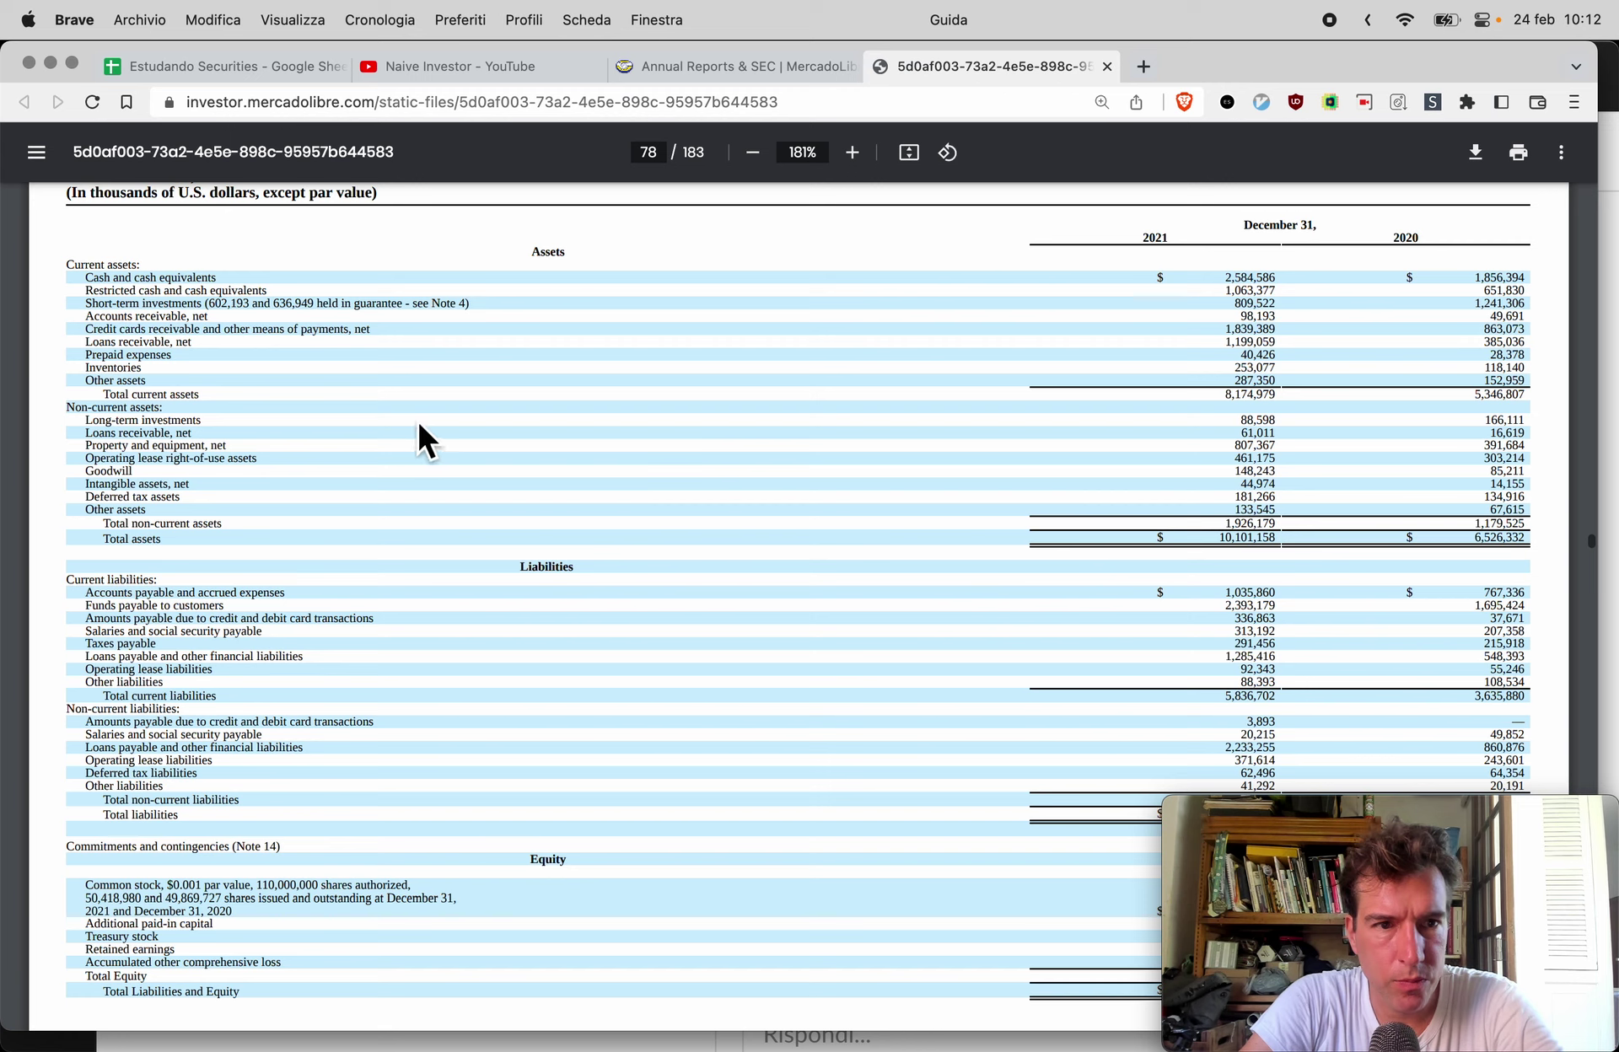
key("super+Tab")
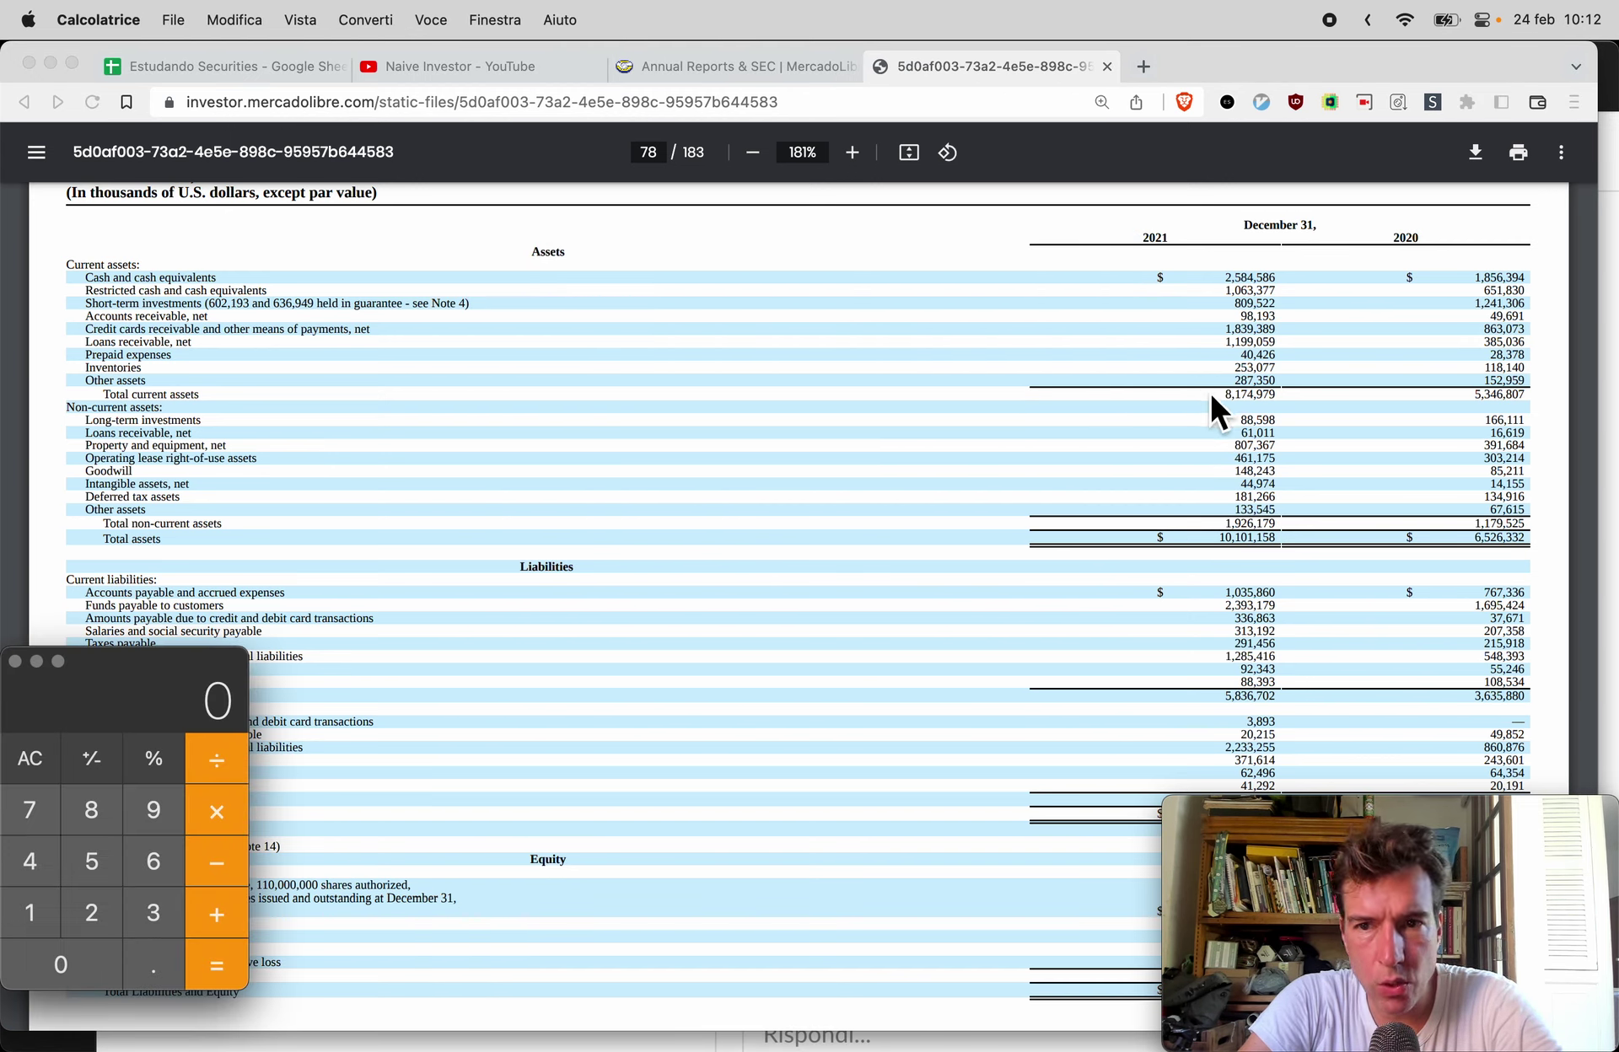
type("81")
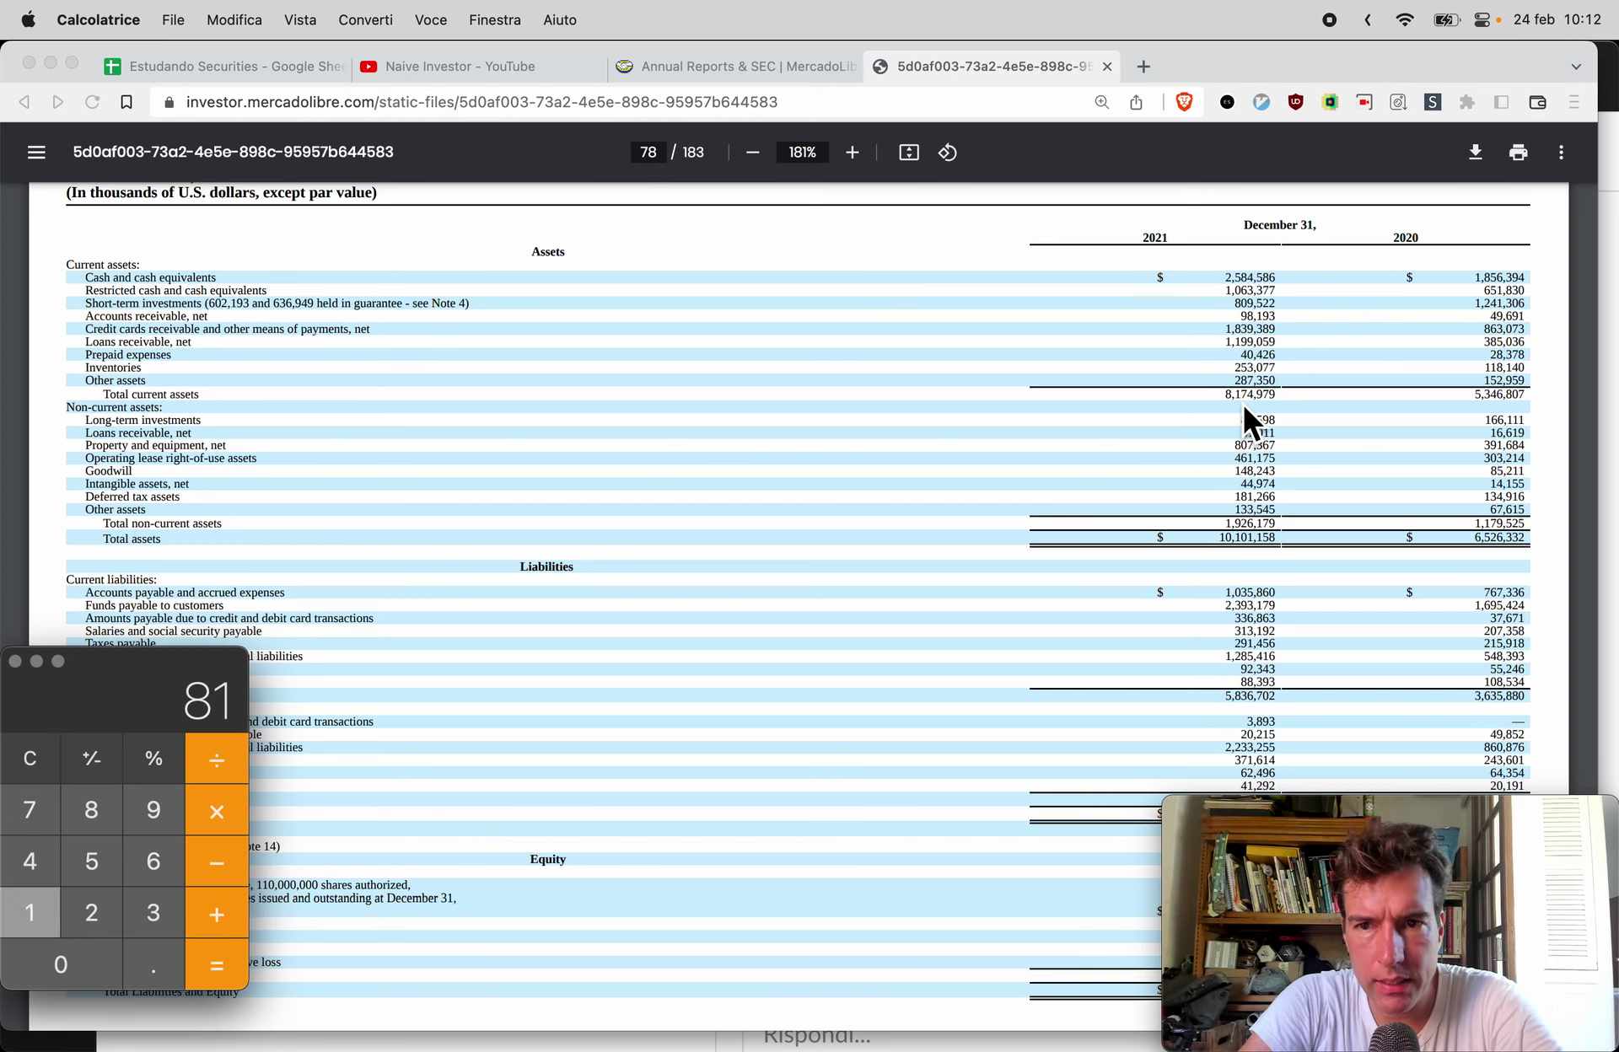
type("75")
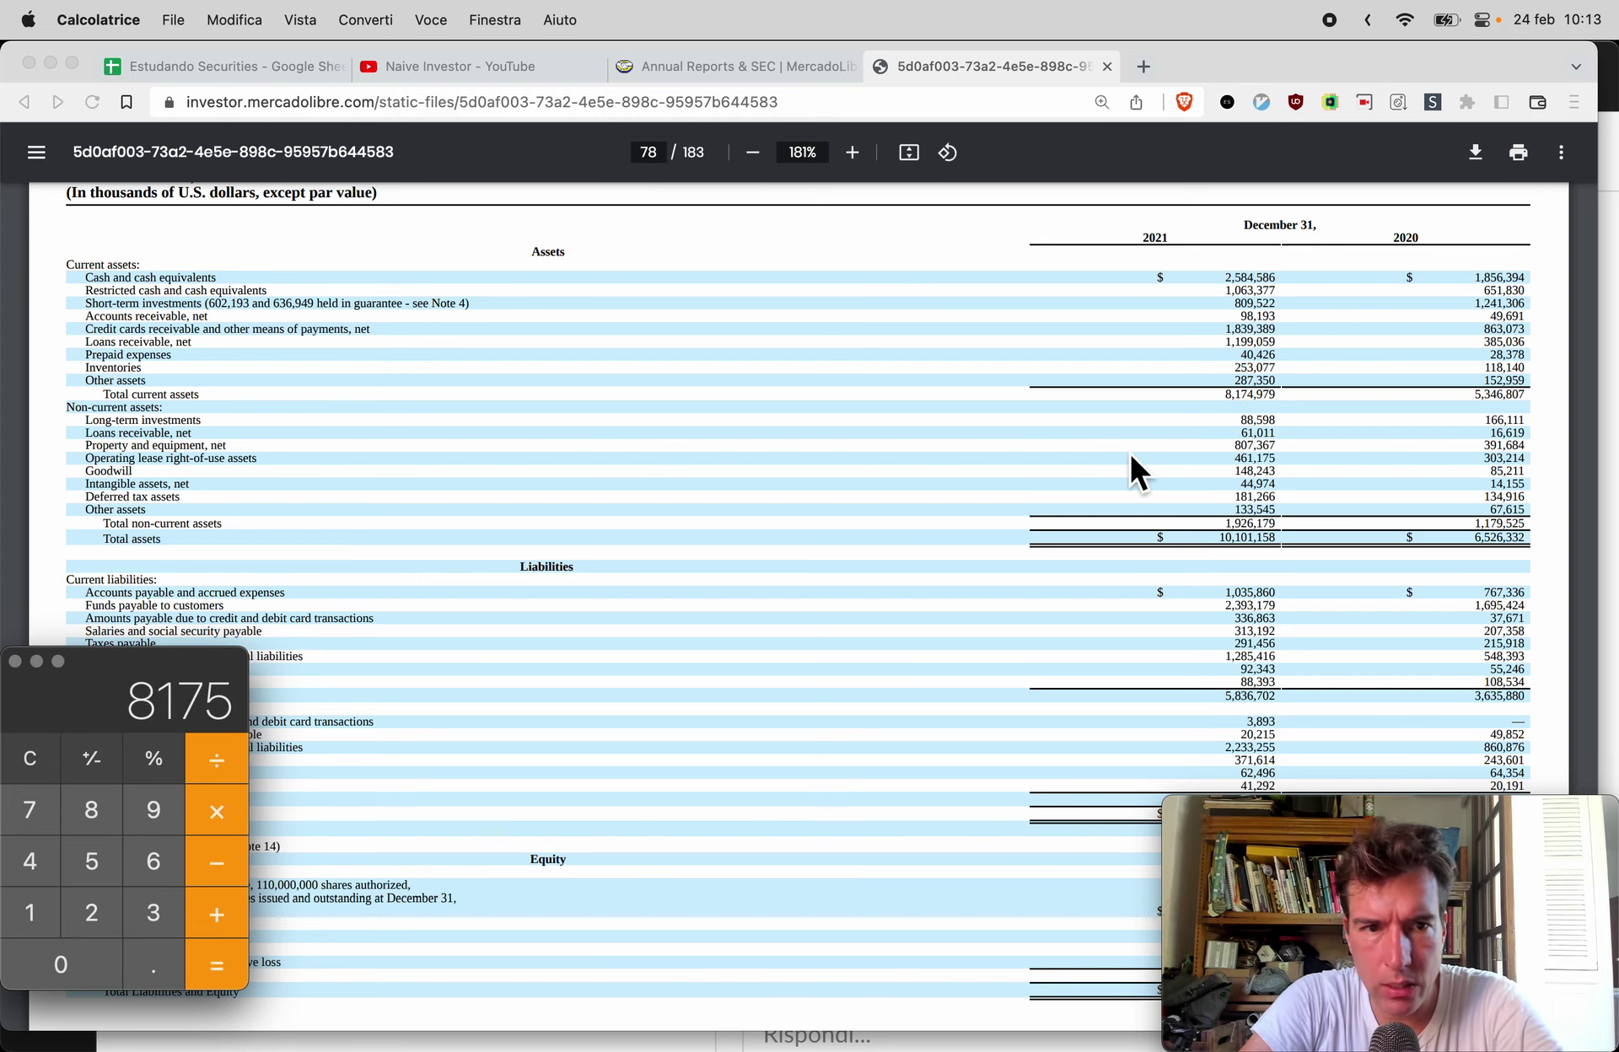
scroll(1128, 449, "down", 5)
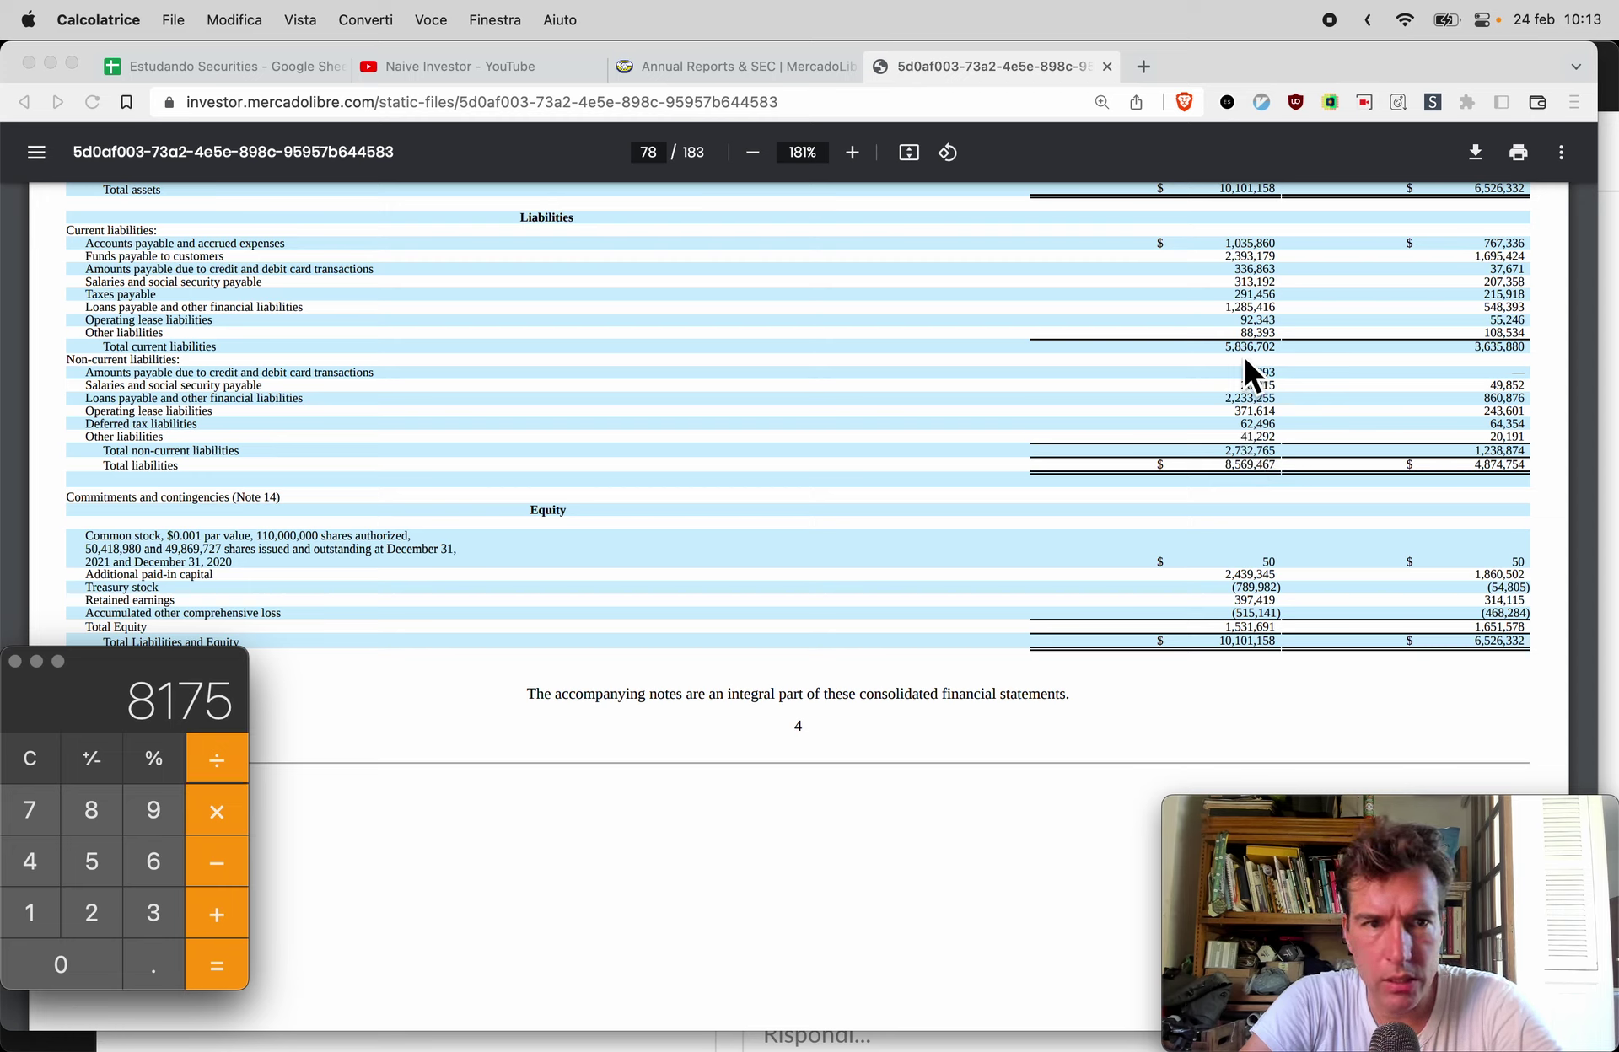
type("/583")
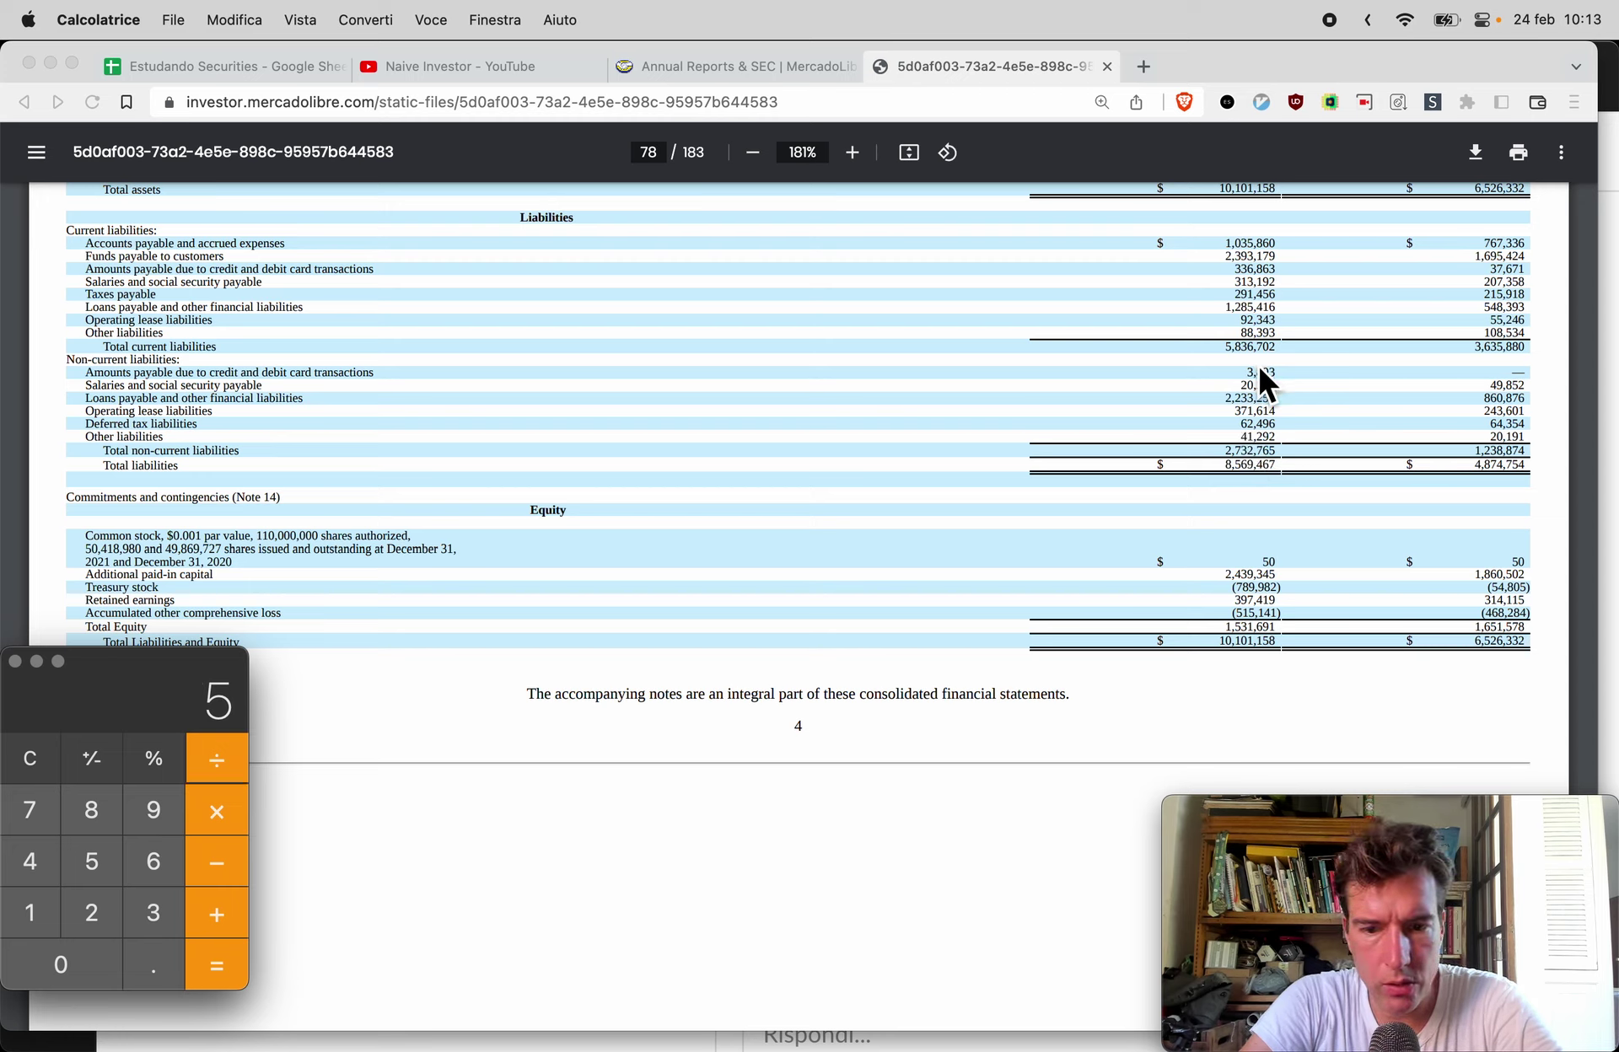
type("7=")
key("super+c")
key("super+Tab")
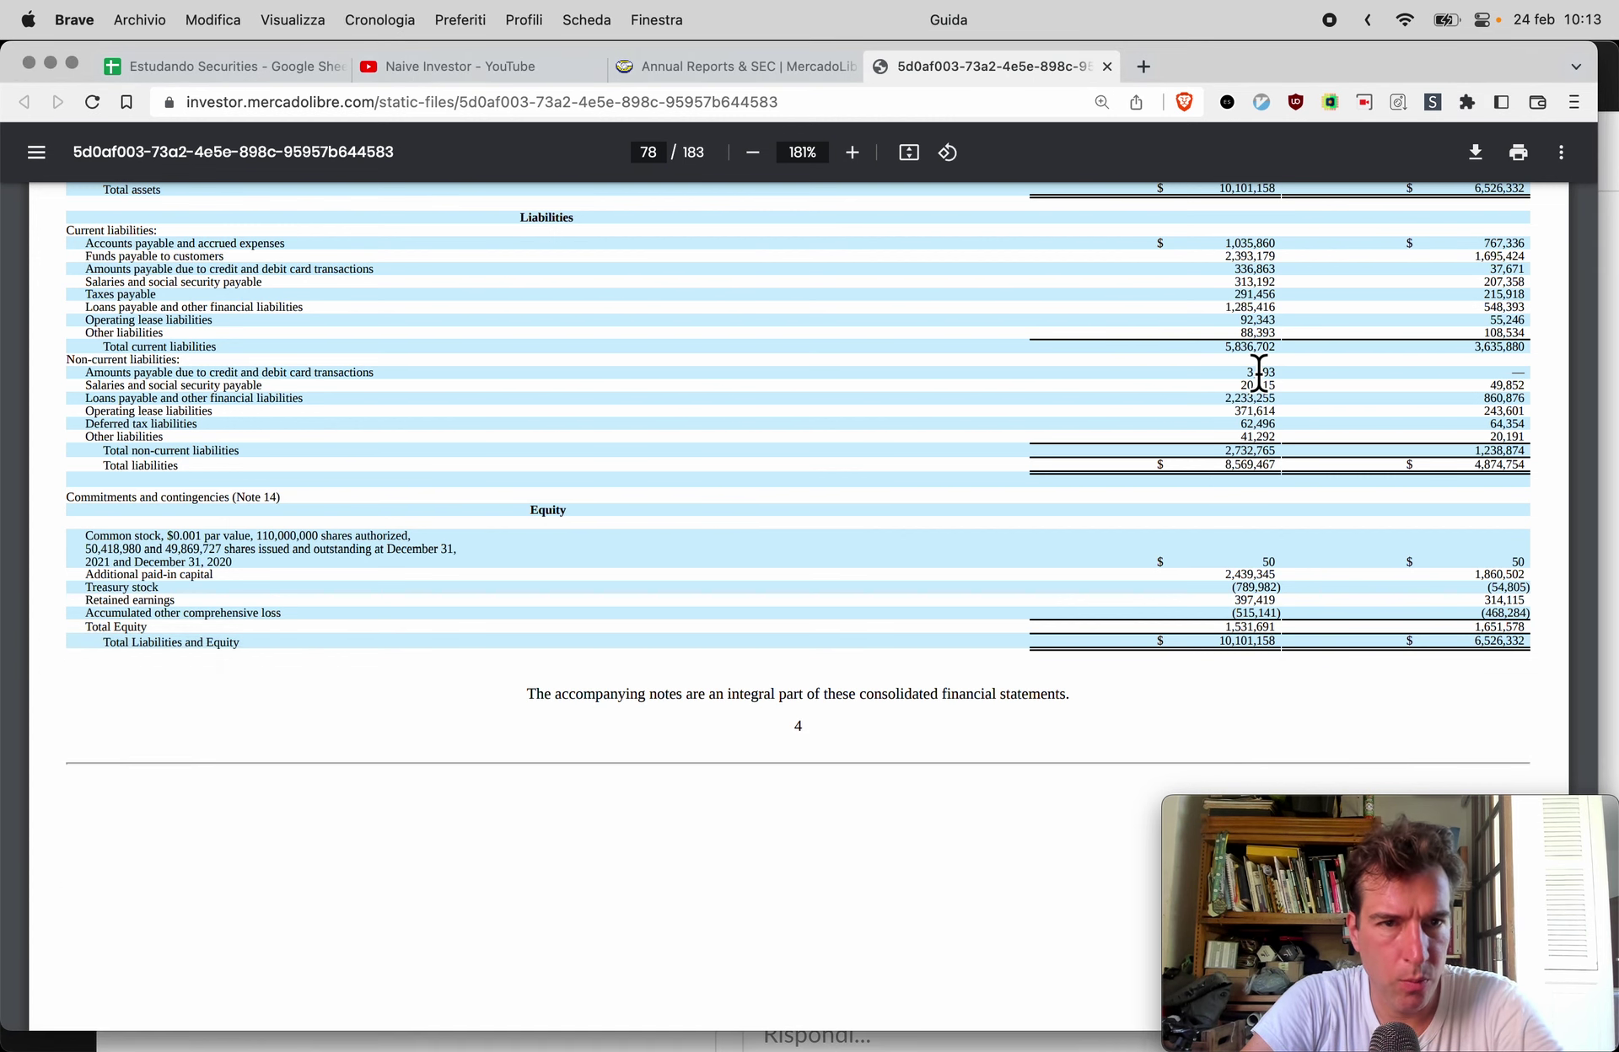
key("super+1")
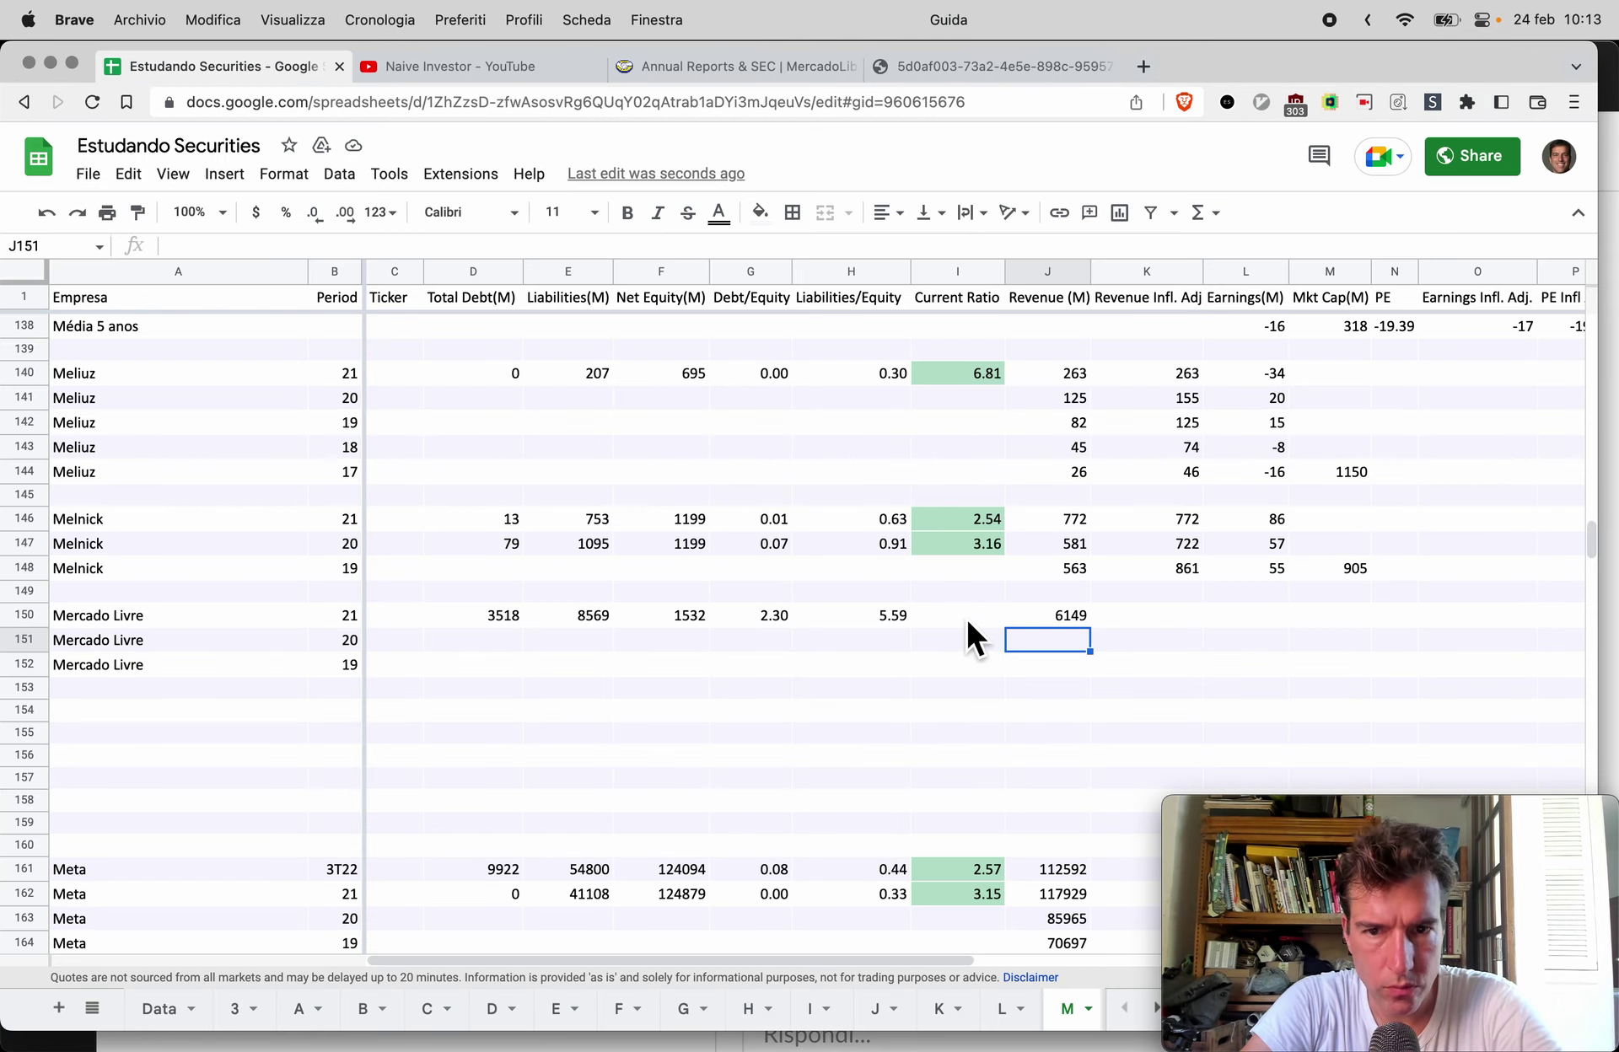
left_click(965, 616)
key("super+v")
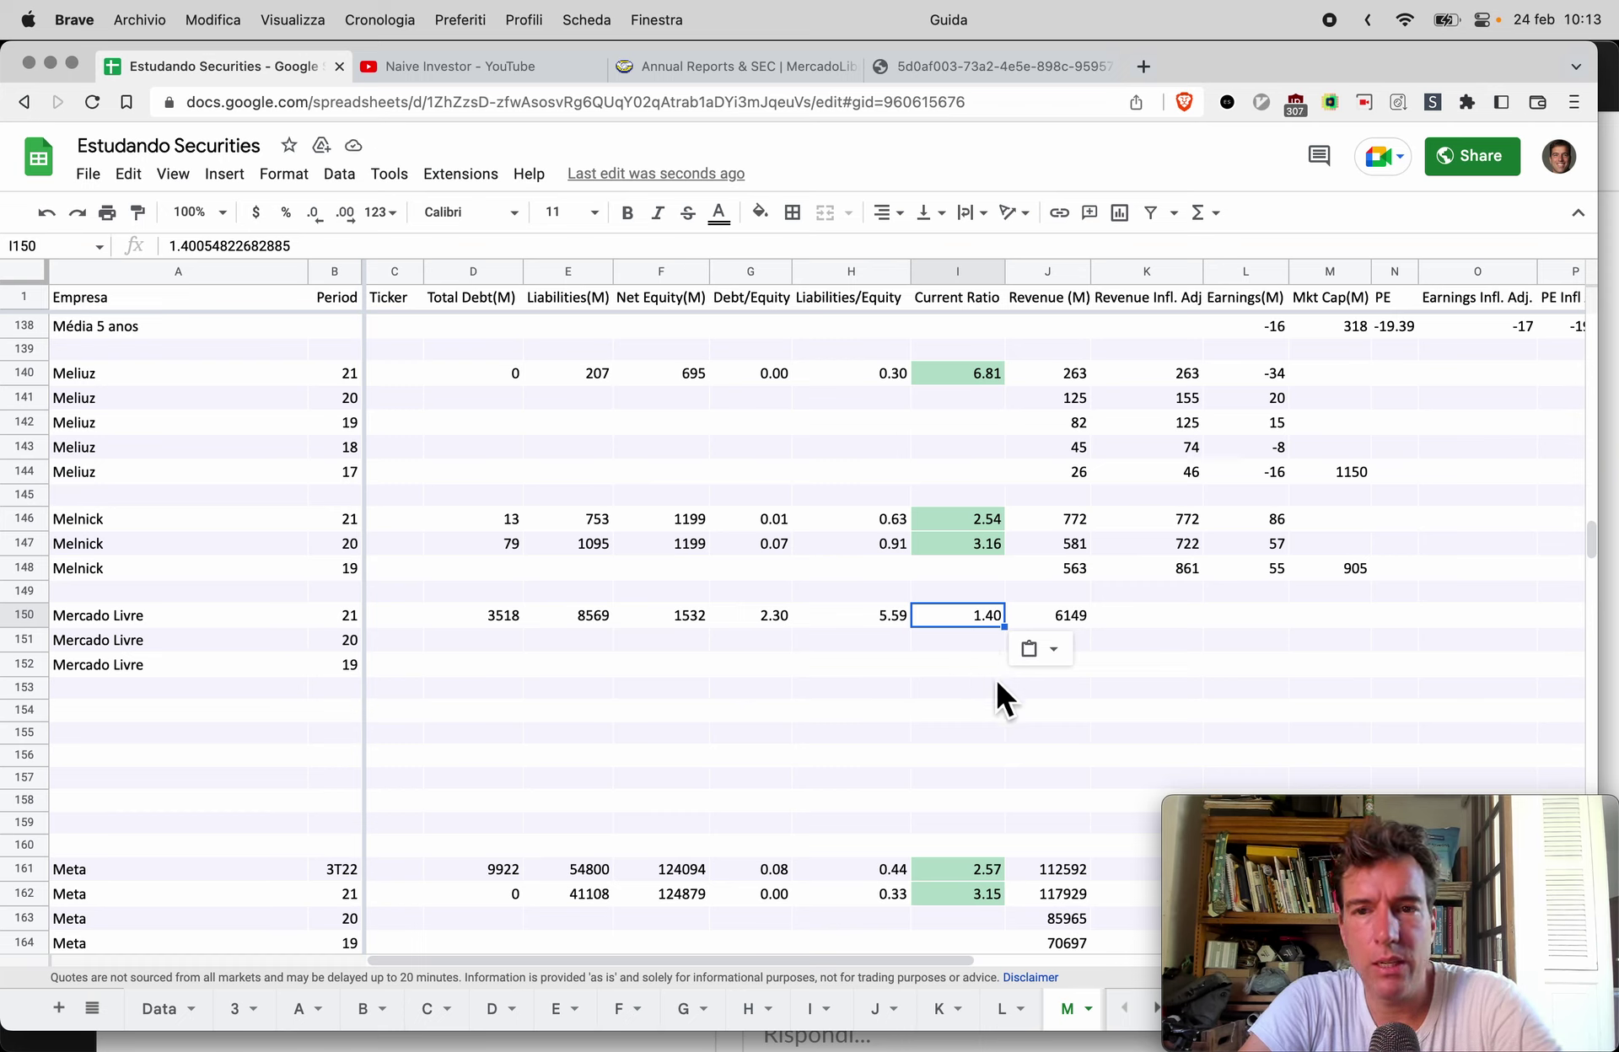
Step: Bring the annual report's income statement back into view
scroll(1223, 527, "right", 5)
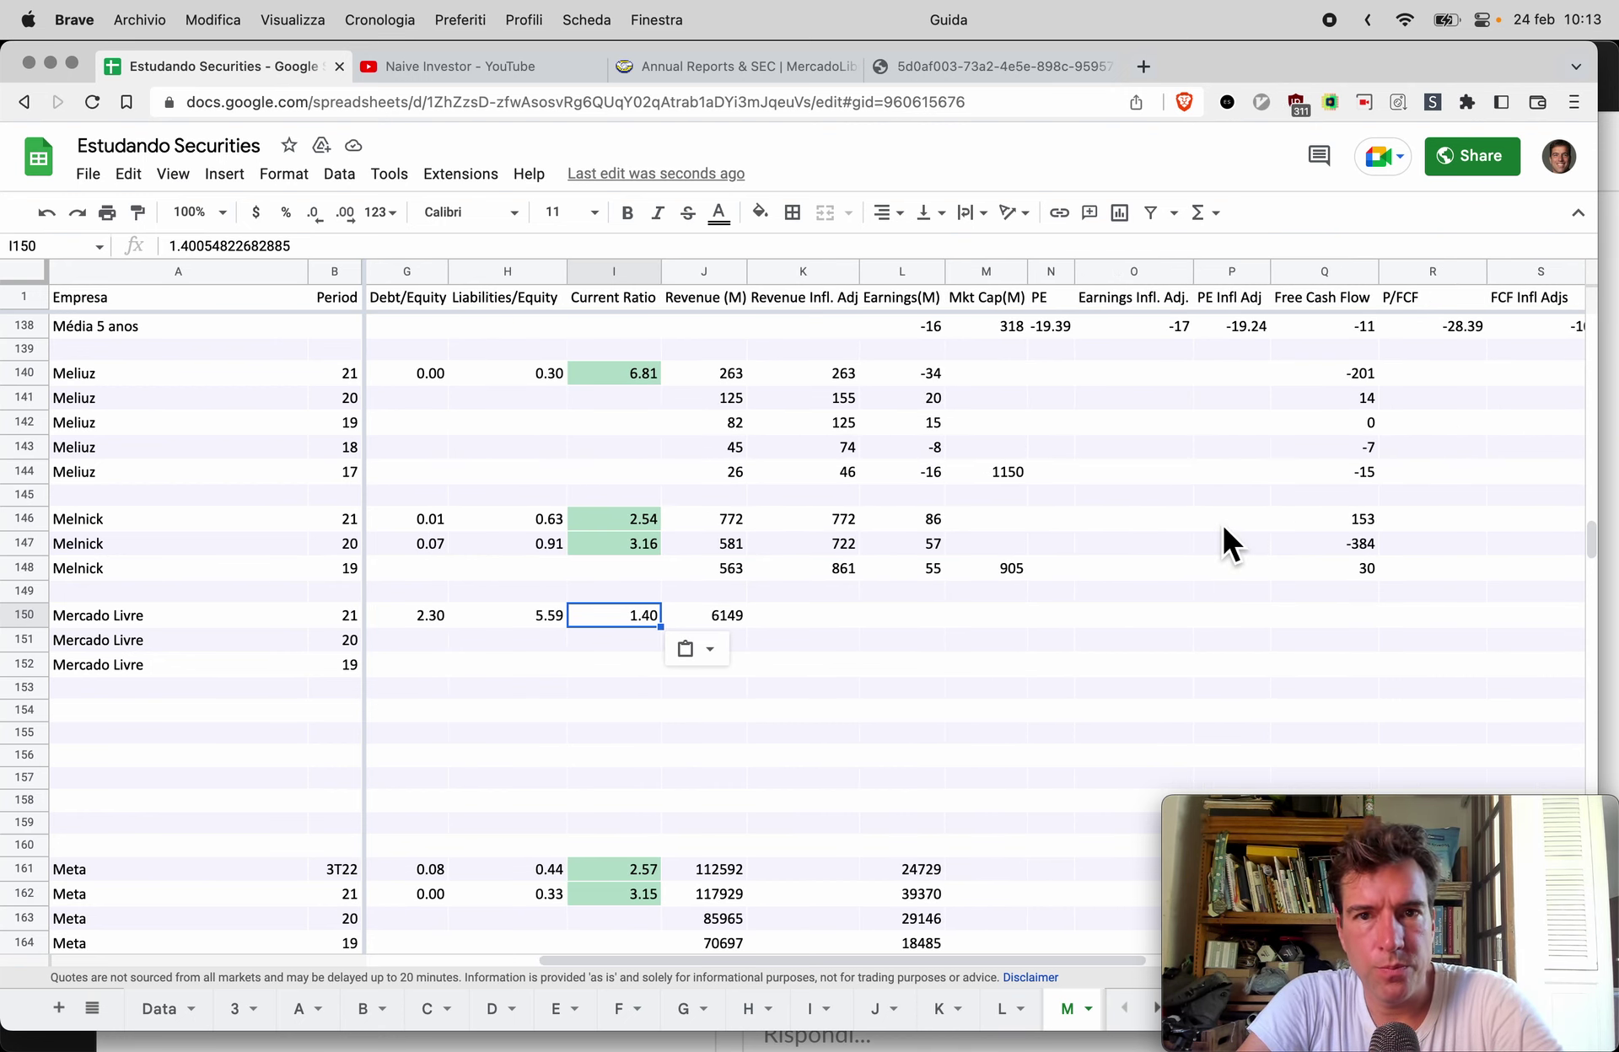
key("super+4")
scroll(797, 761, "down", 5)
scroll(797, 761, "down", 5)
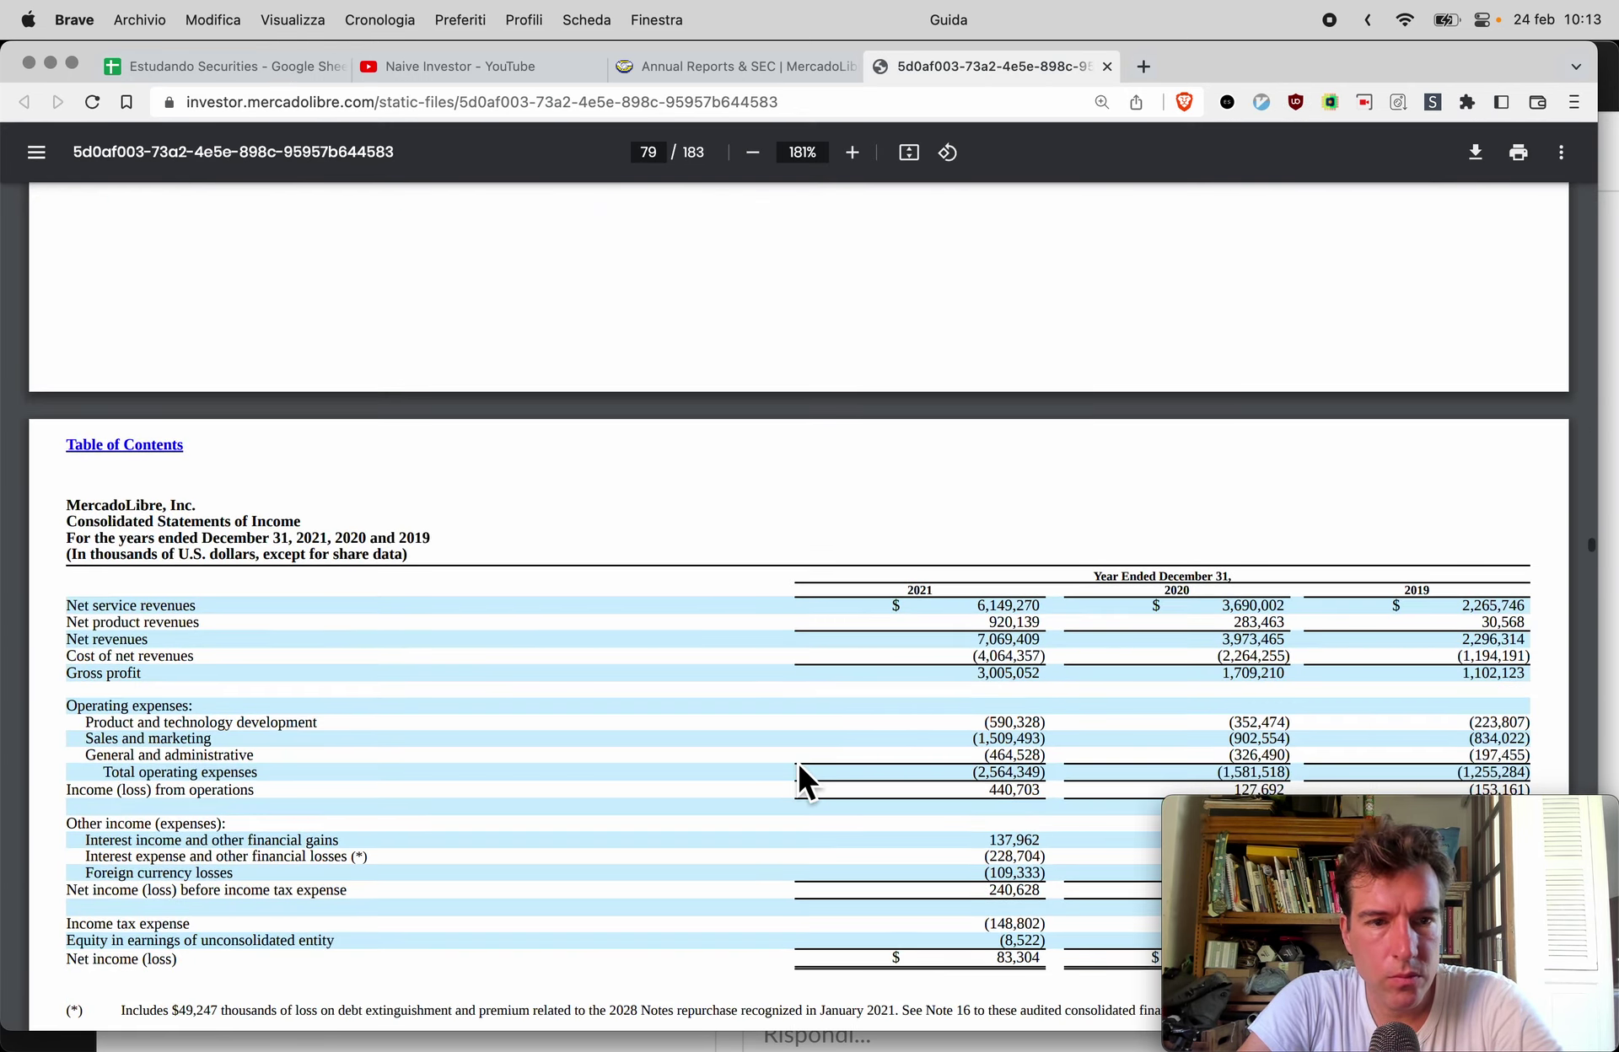
Step: Enter 83 as Mercado Livre's 2021 Earnings(M) in L150, read from report page 80
scroll(797, 761, "down", 7)
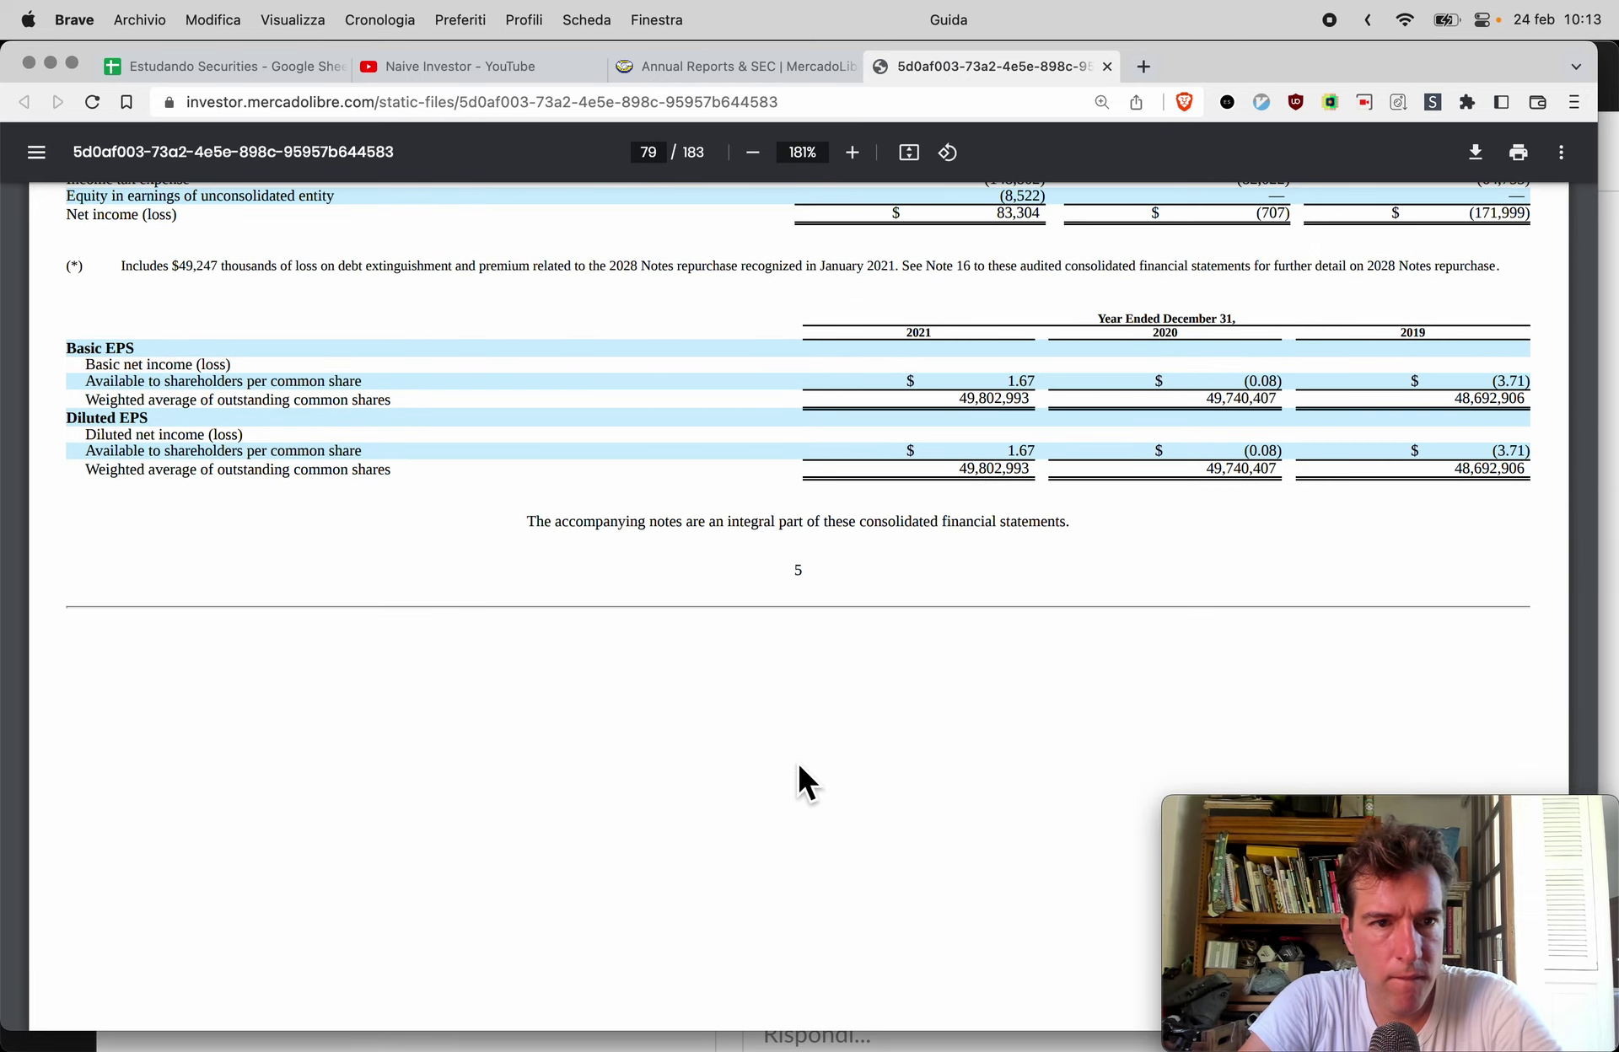
scroll(800, 767, "down", 10)
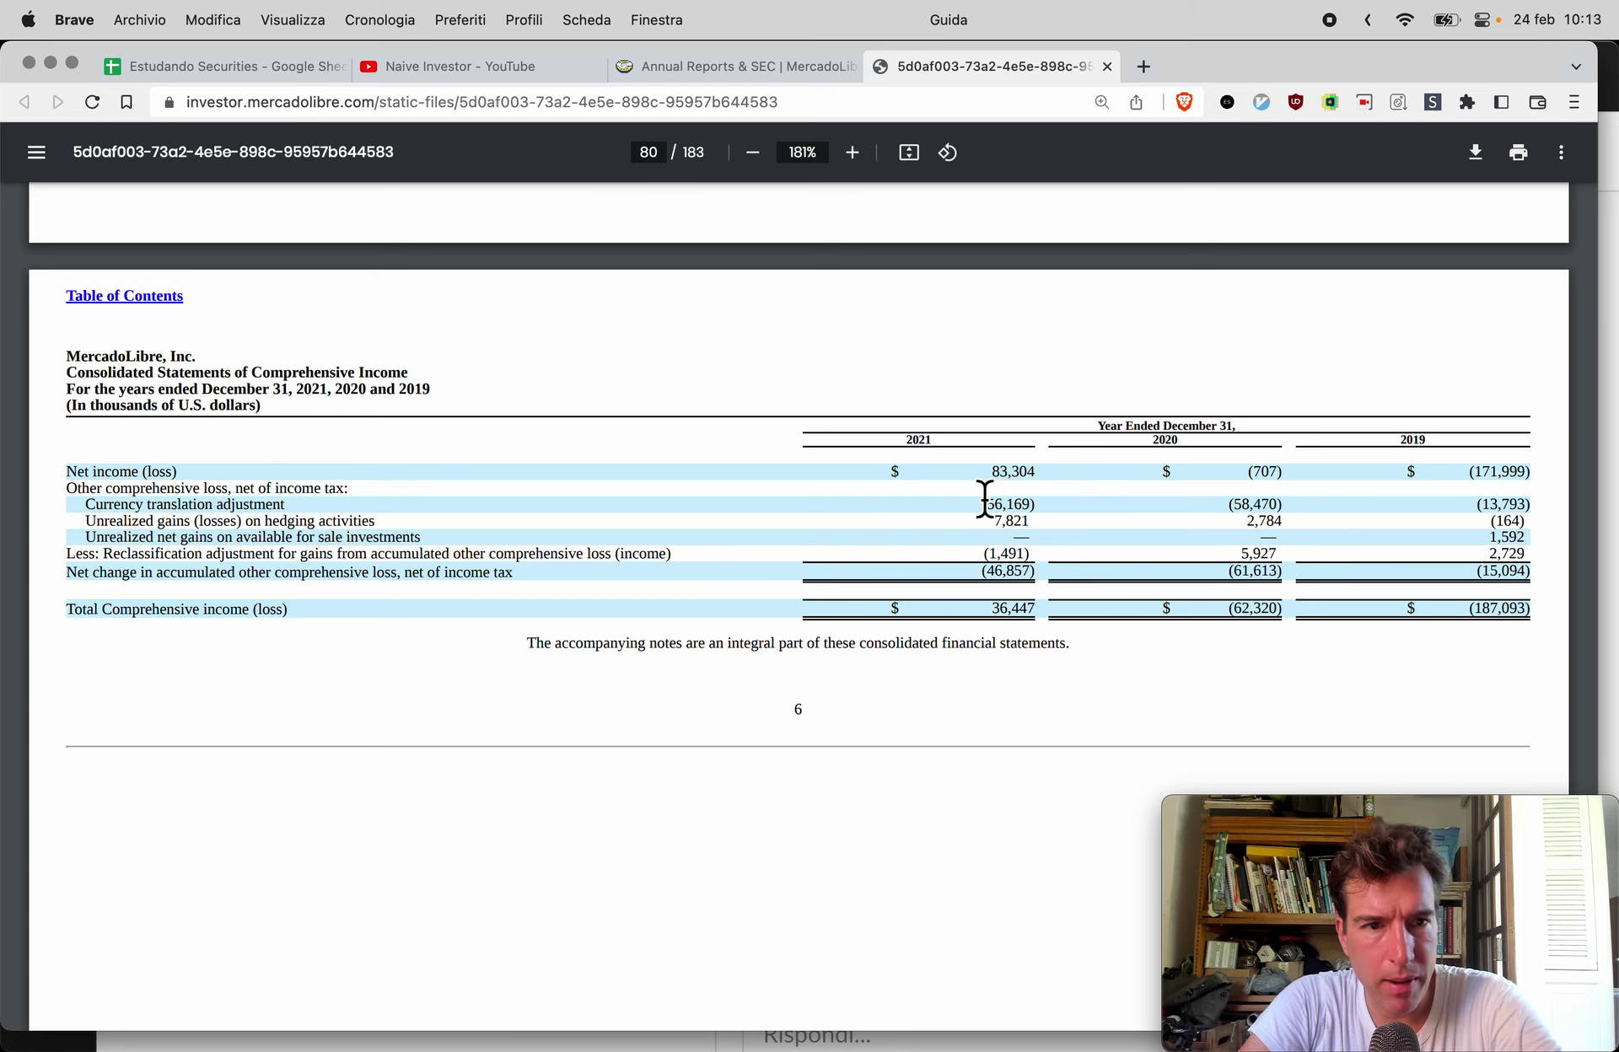
key("super+1")
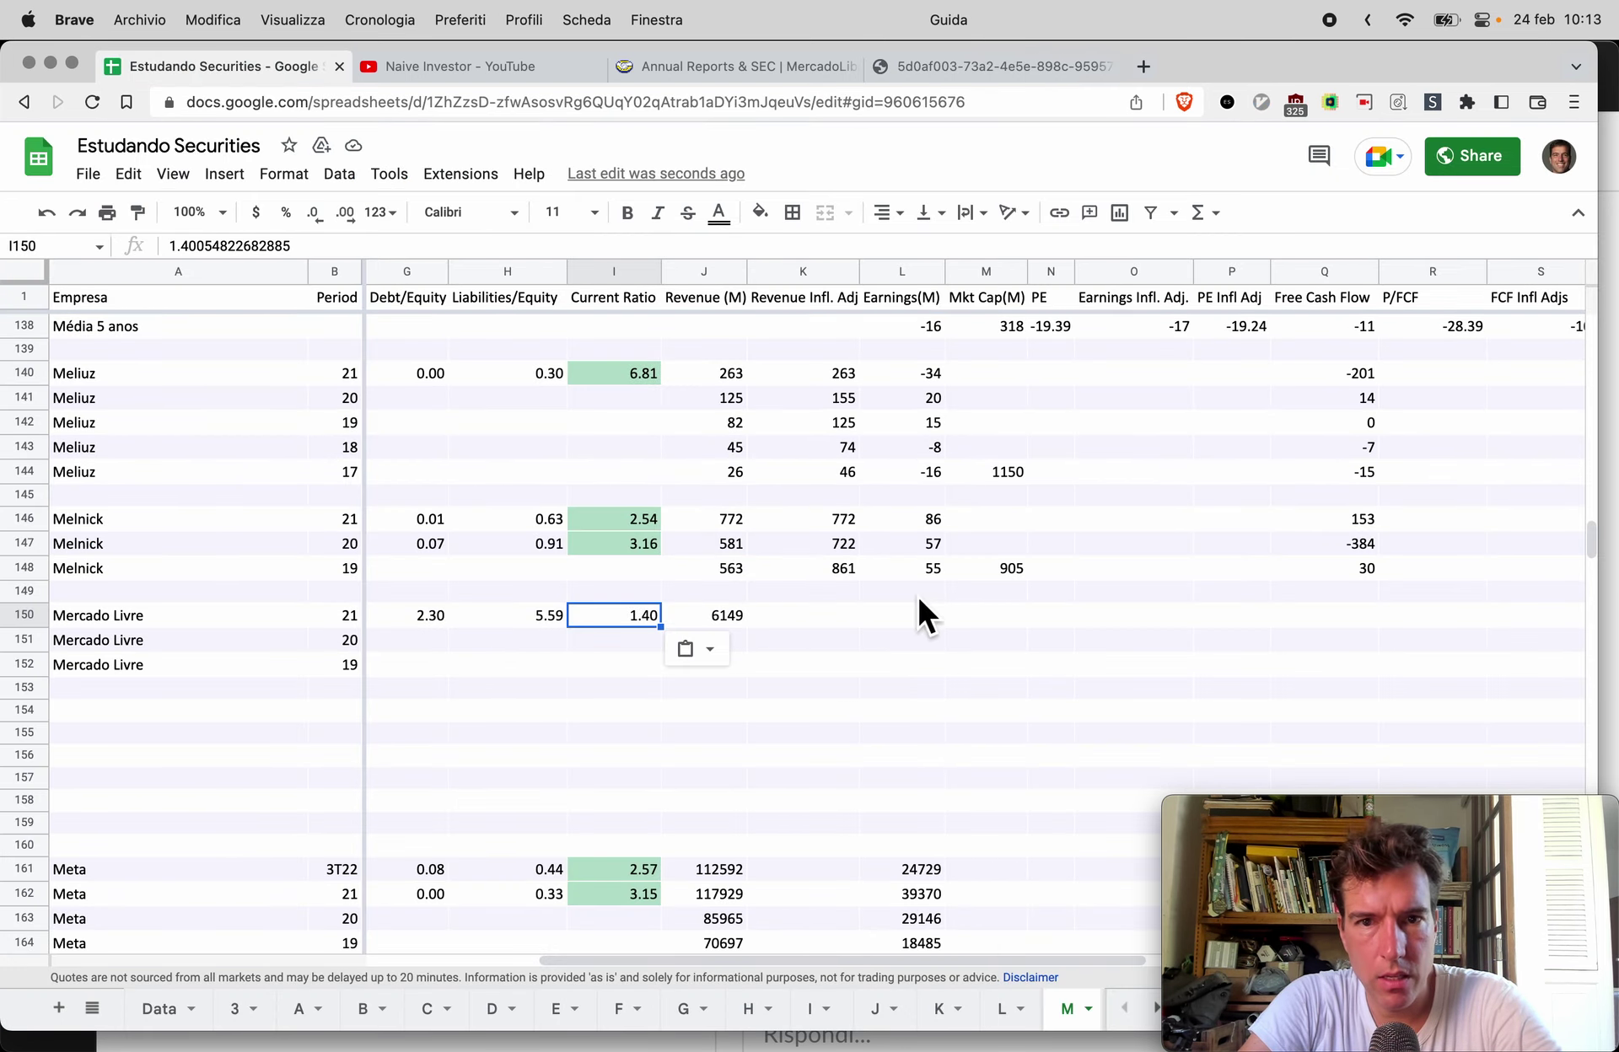
left_click(925, 626)
type("83")
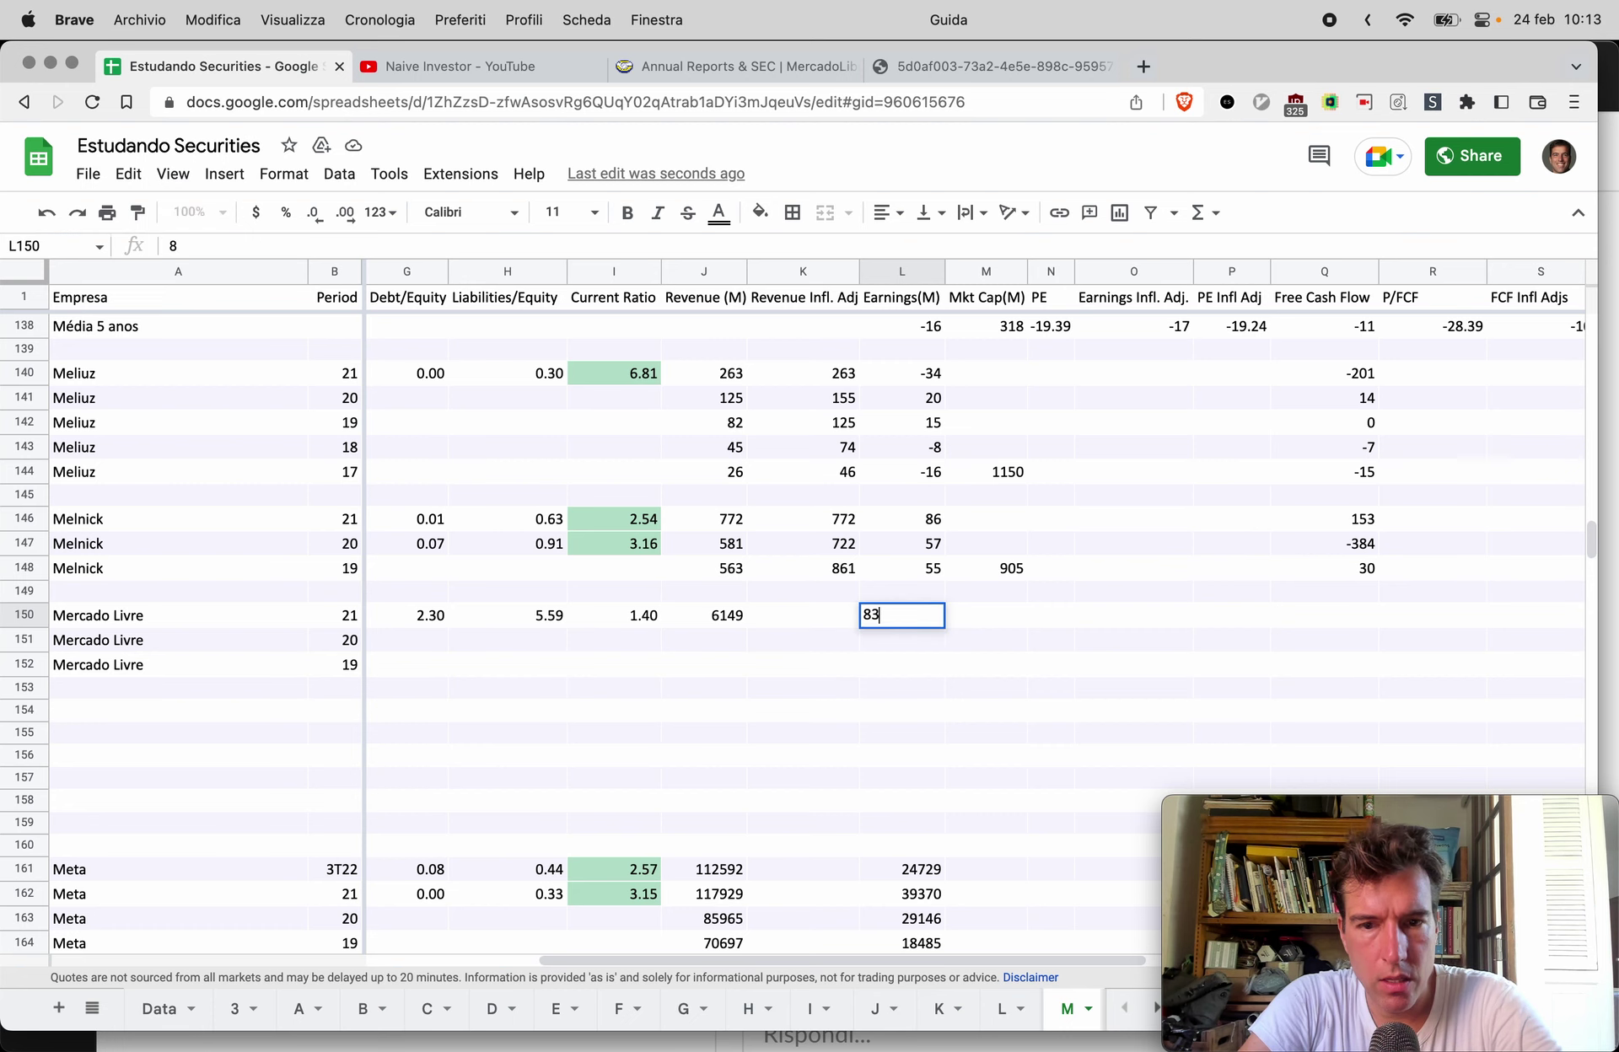
key("Return")
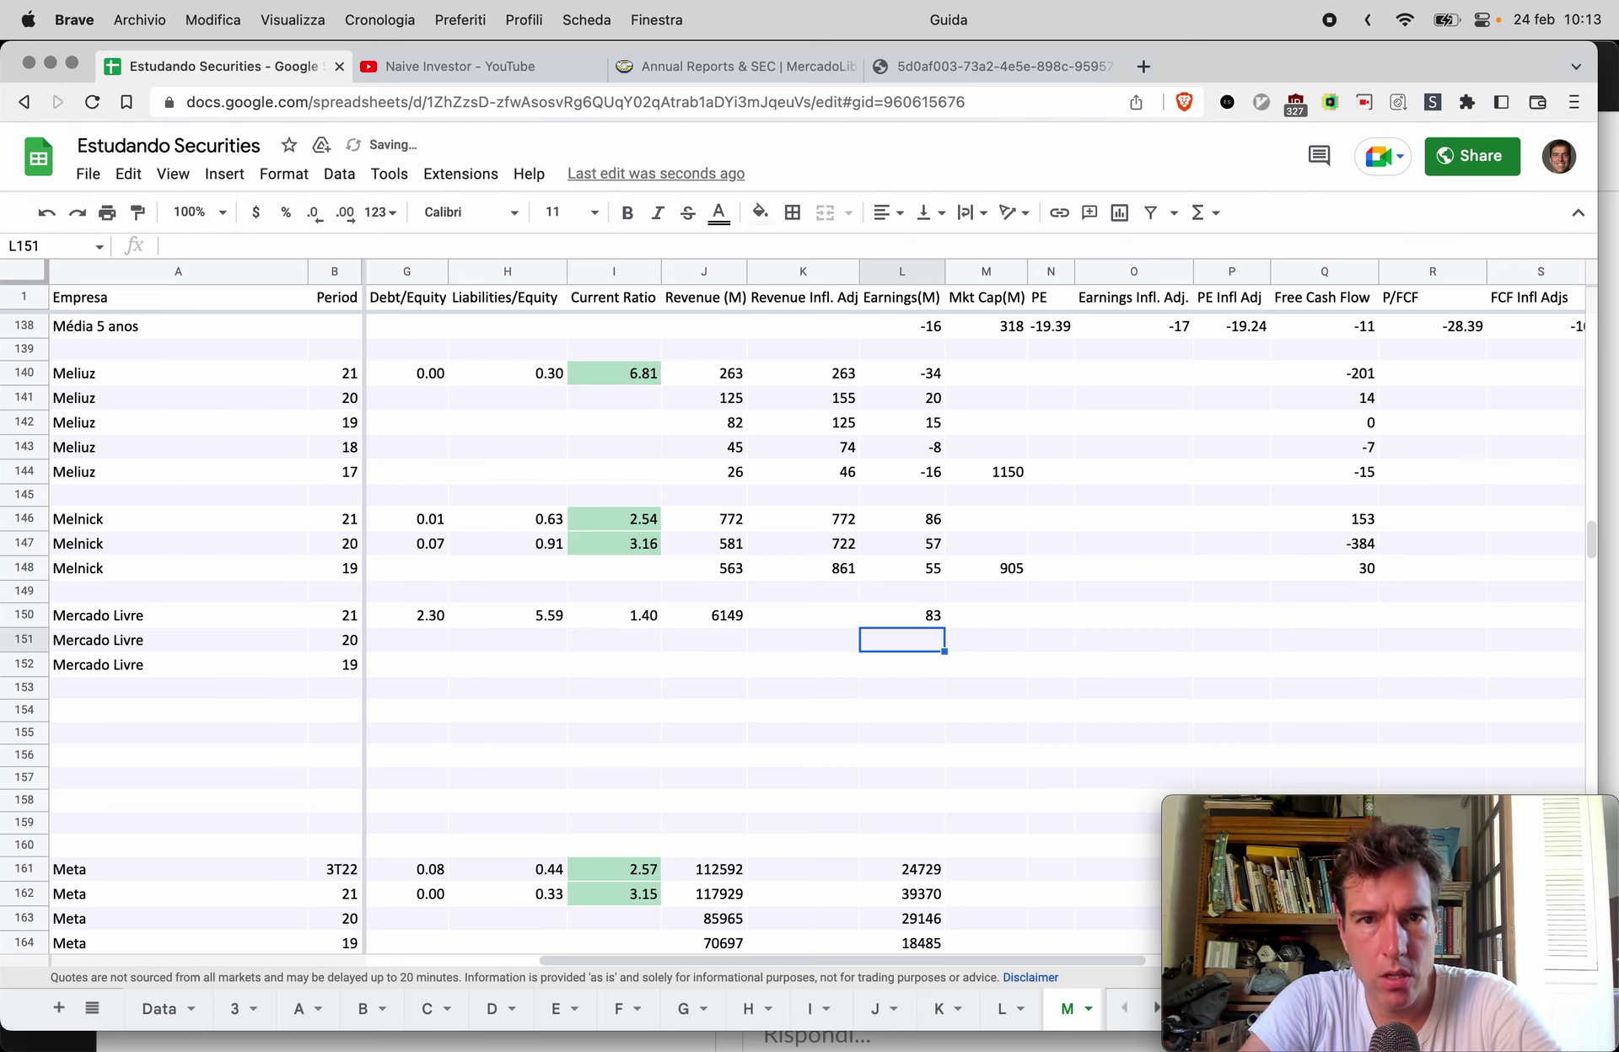
key("super+4")
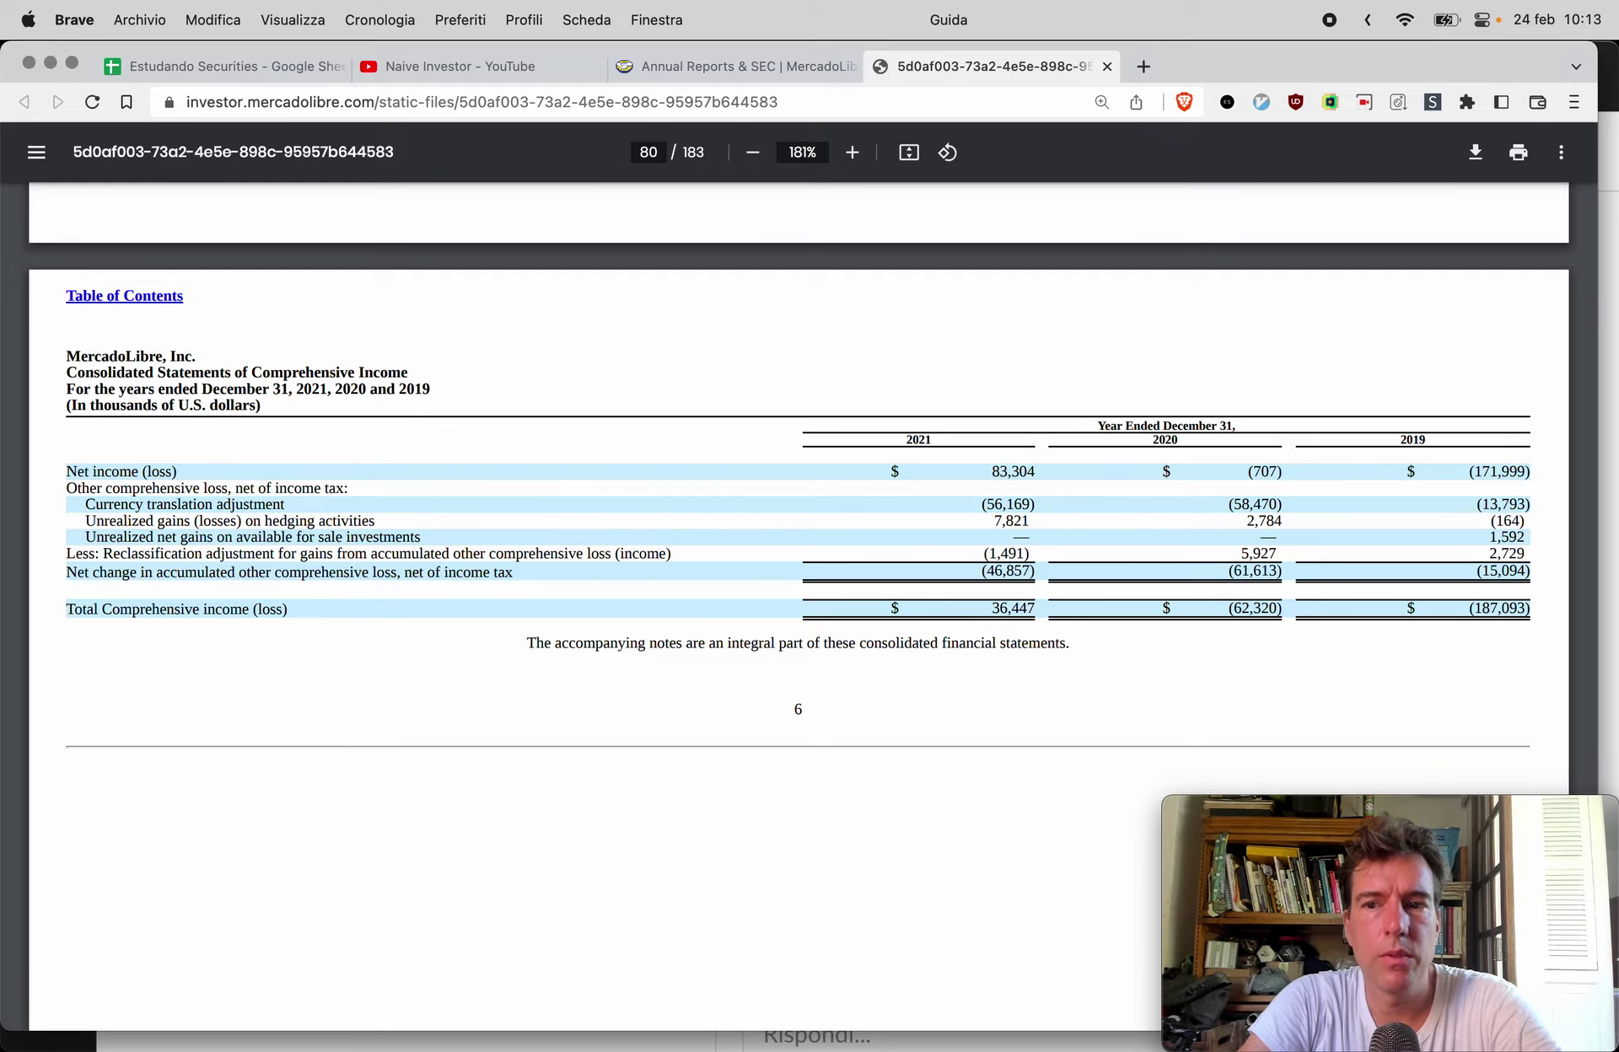
Step: Compute 2021 free cash flow as operating cash 965 minus investing cash, giving -632
scroll(931, 580, "down", 15)
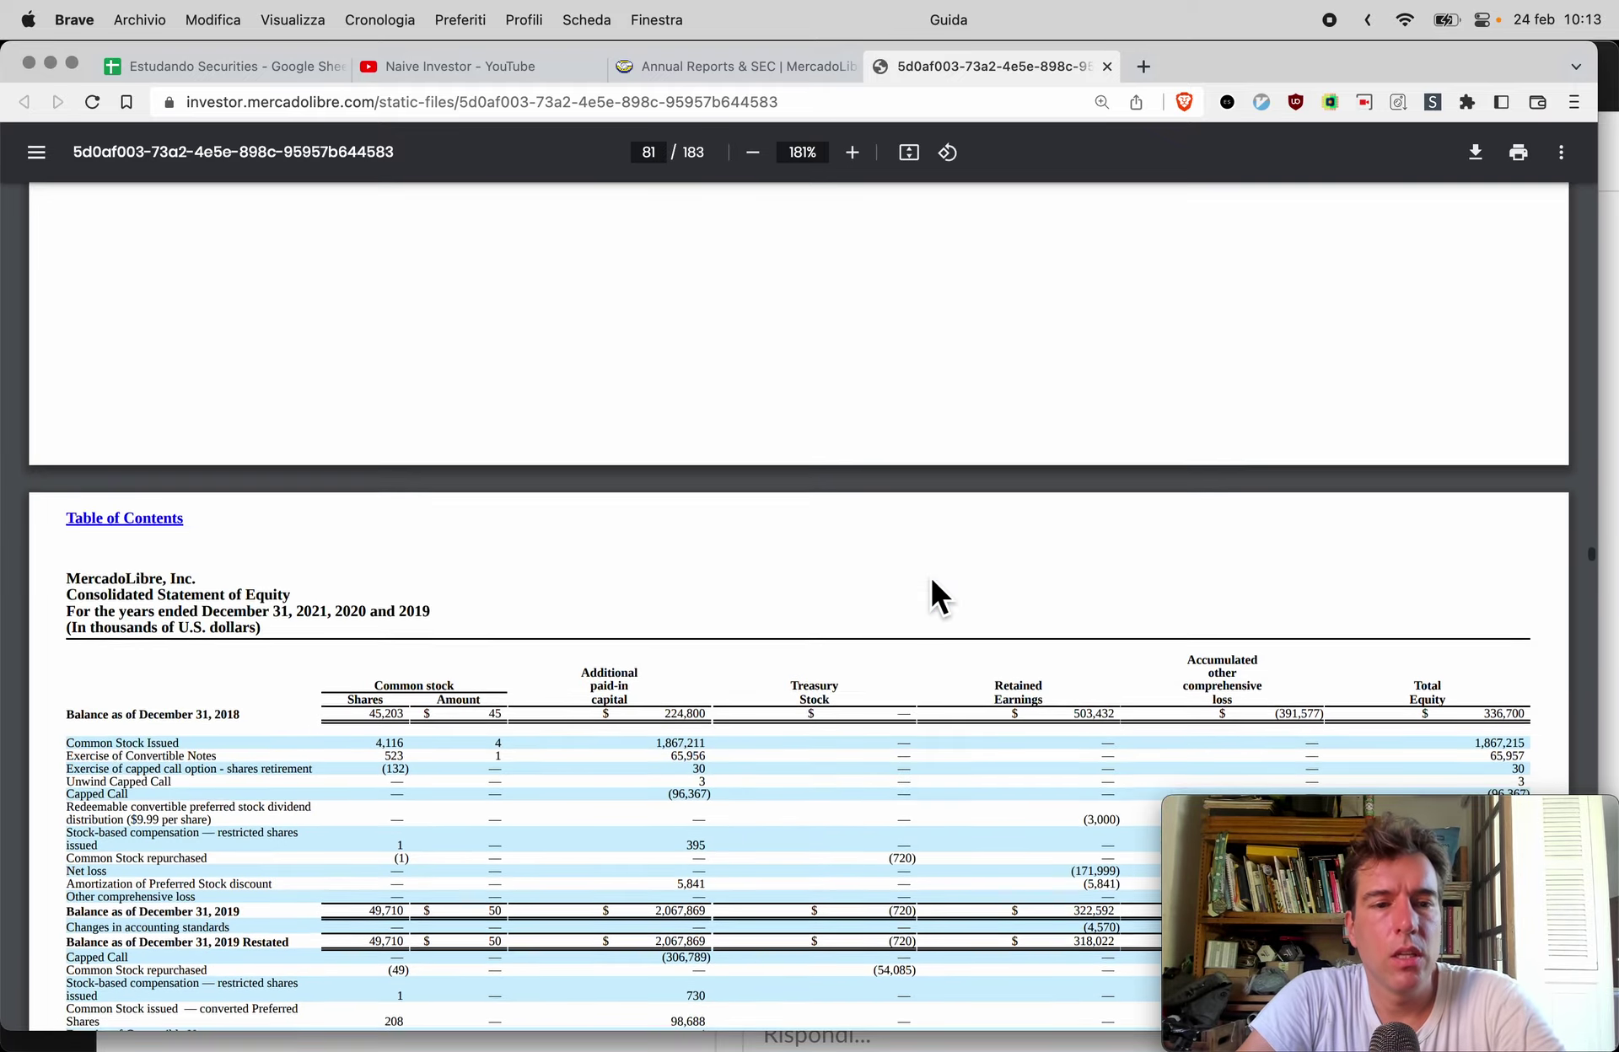
scroll(931, 581, "down", 20)
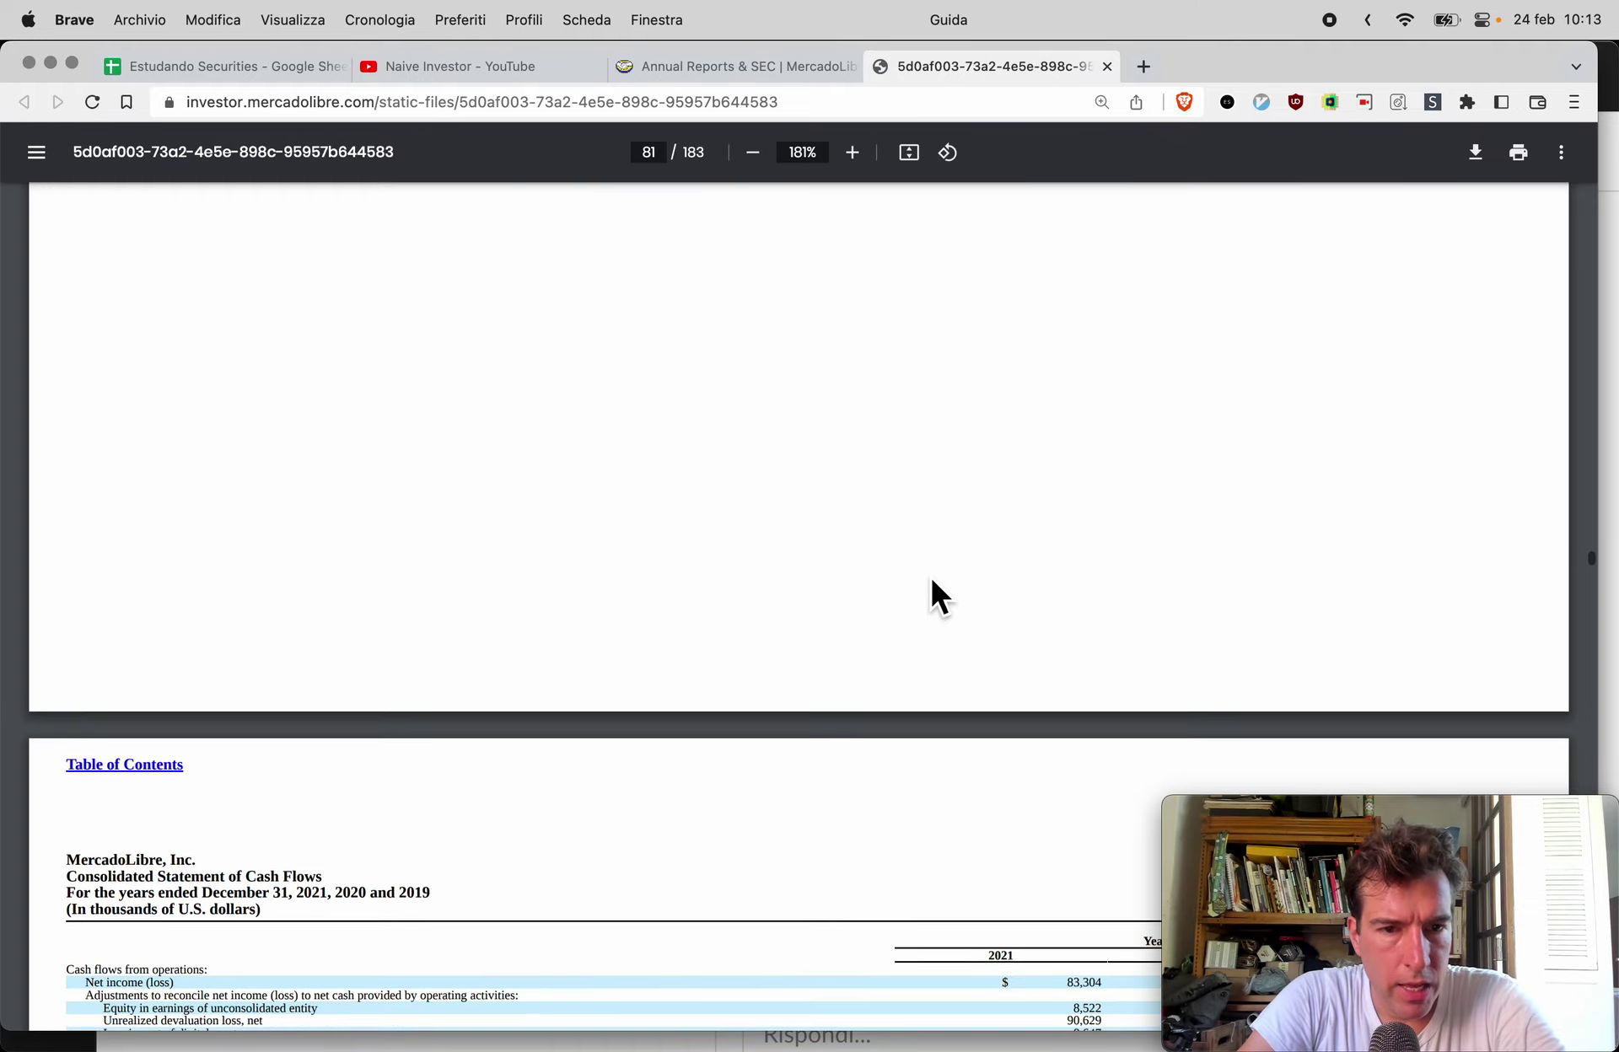
scroll(931, 580, "down", 20)
scroll(931, 580, "up", 8)
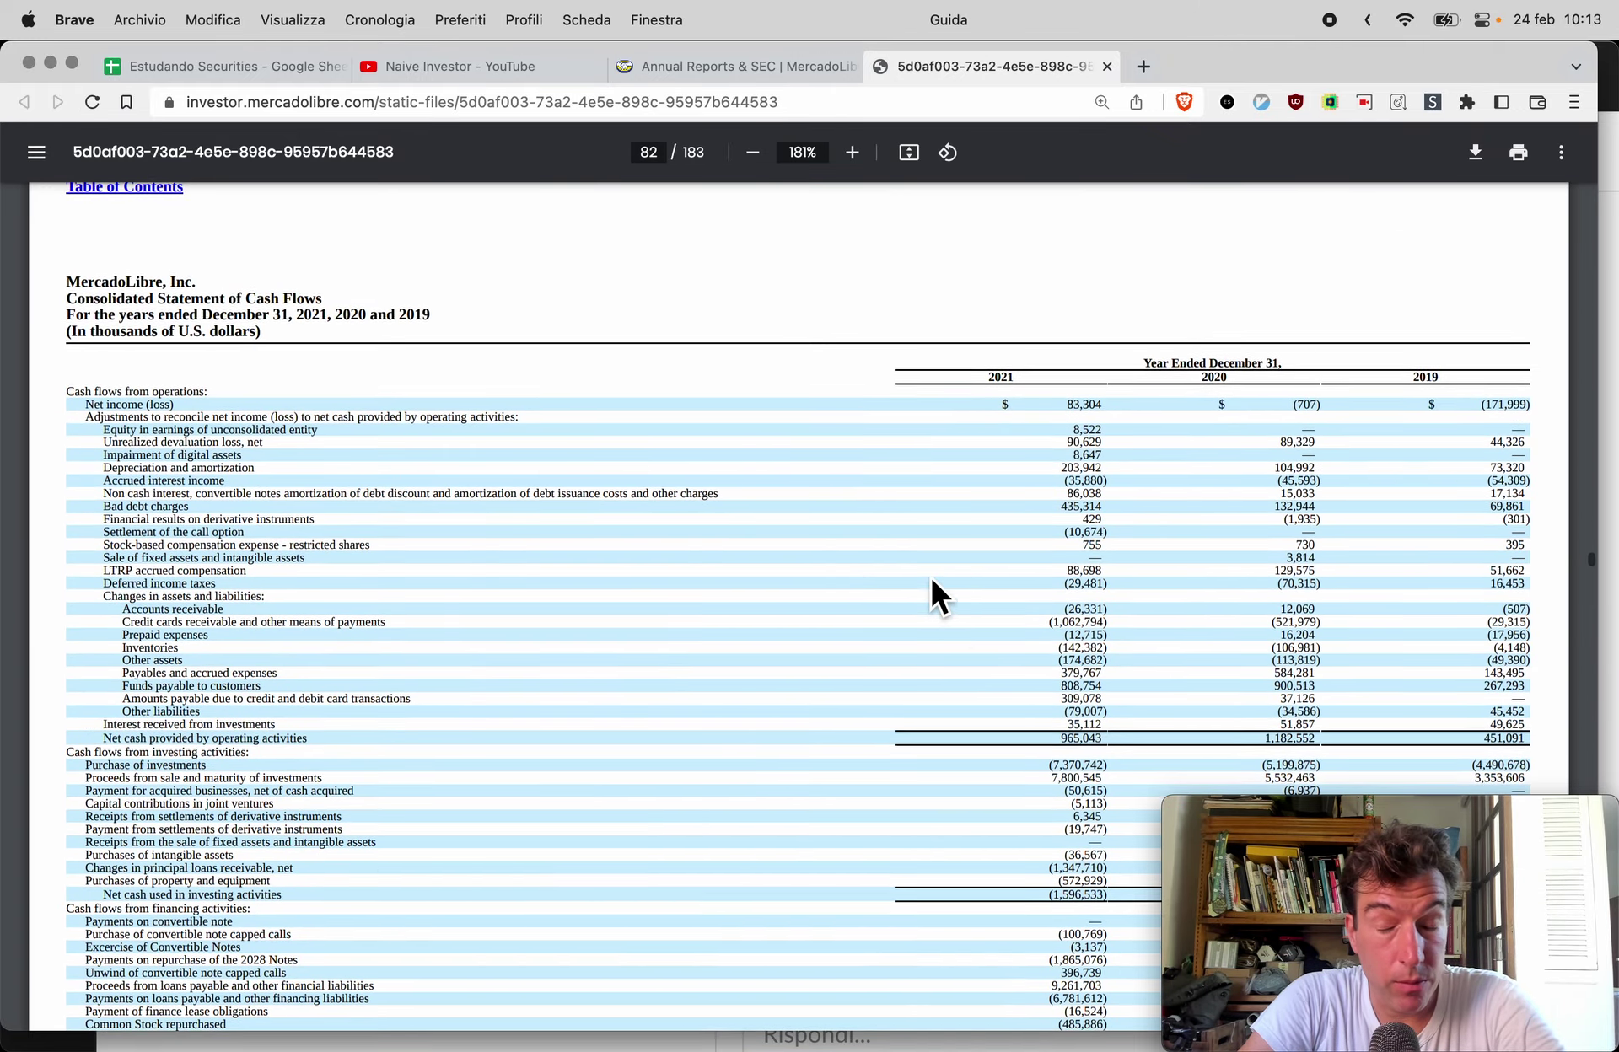
scroll(931, 580, "down", 5)
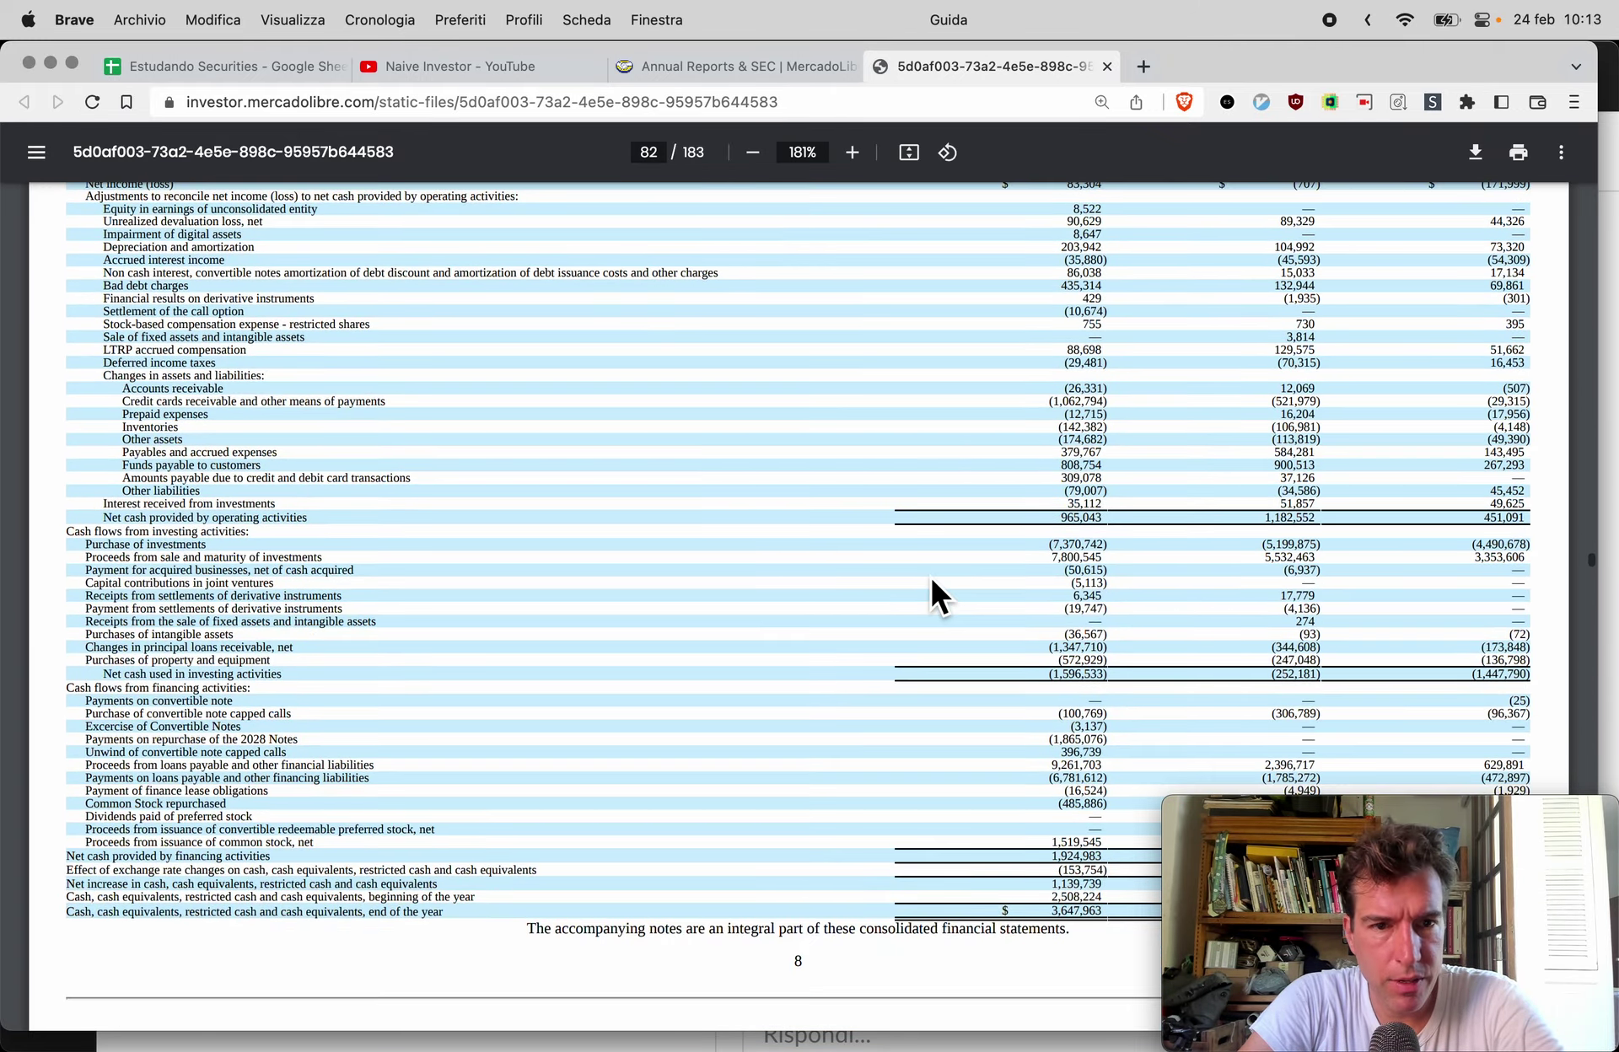
scroll(931, 580, "down", 3)
key("super+Tab")
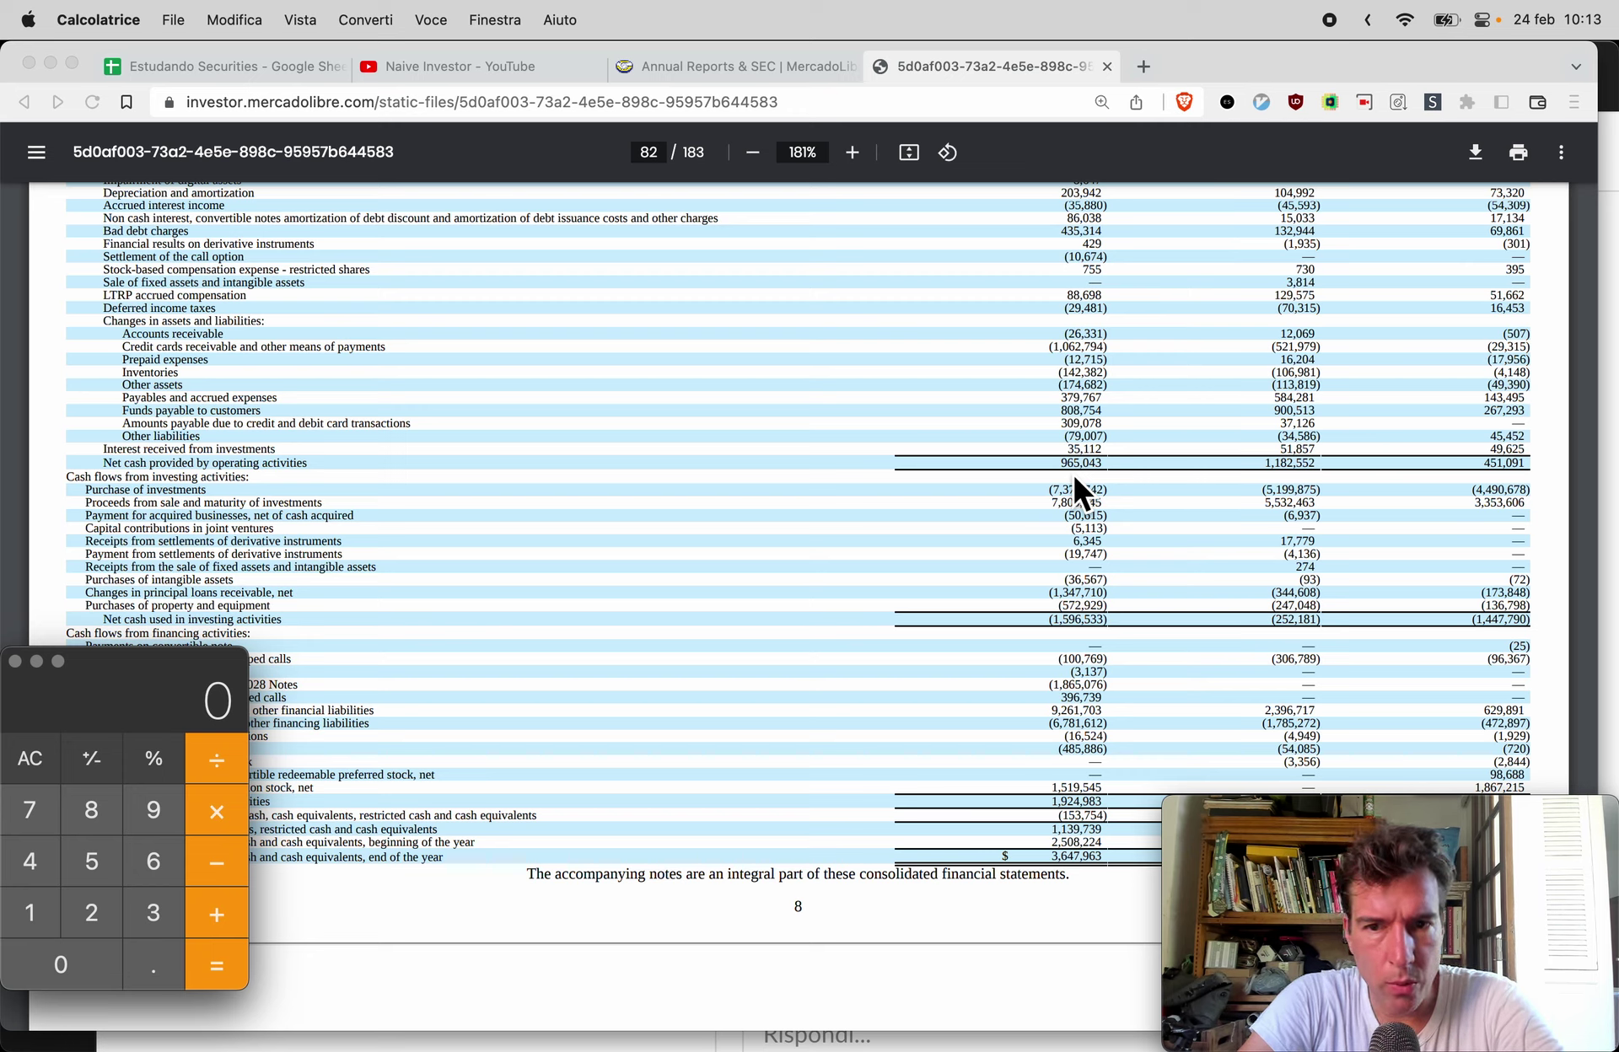
type("965")
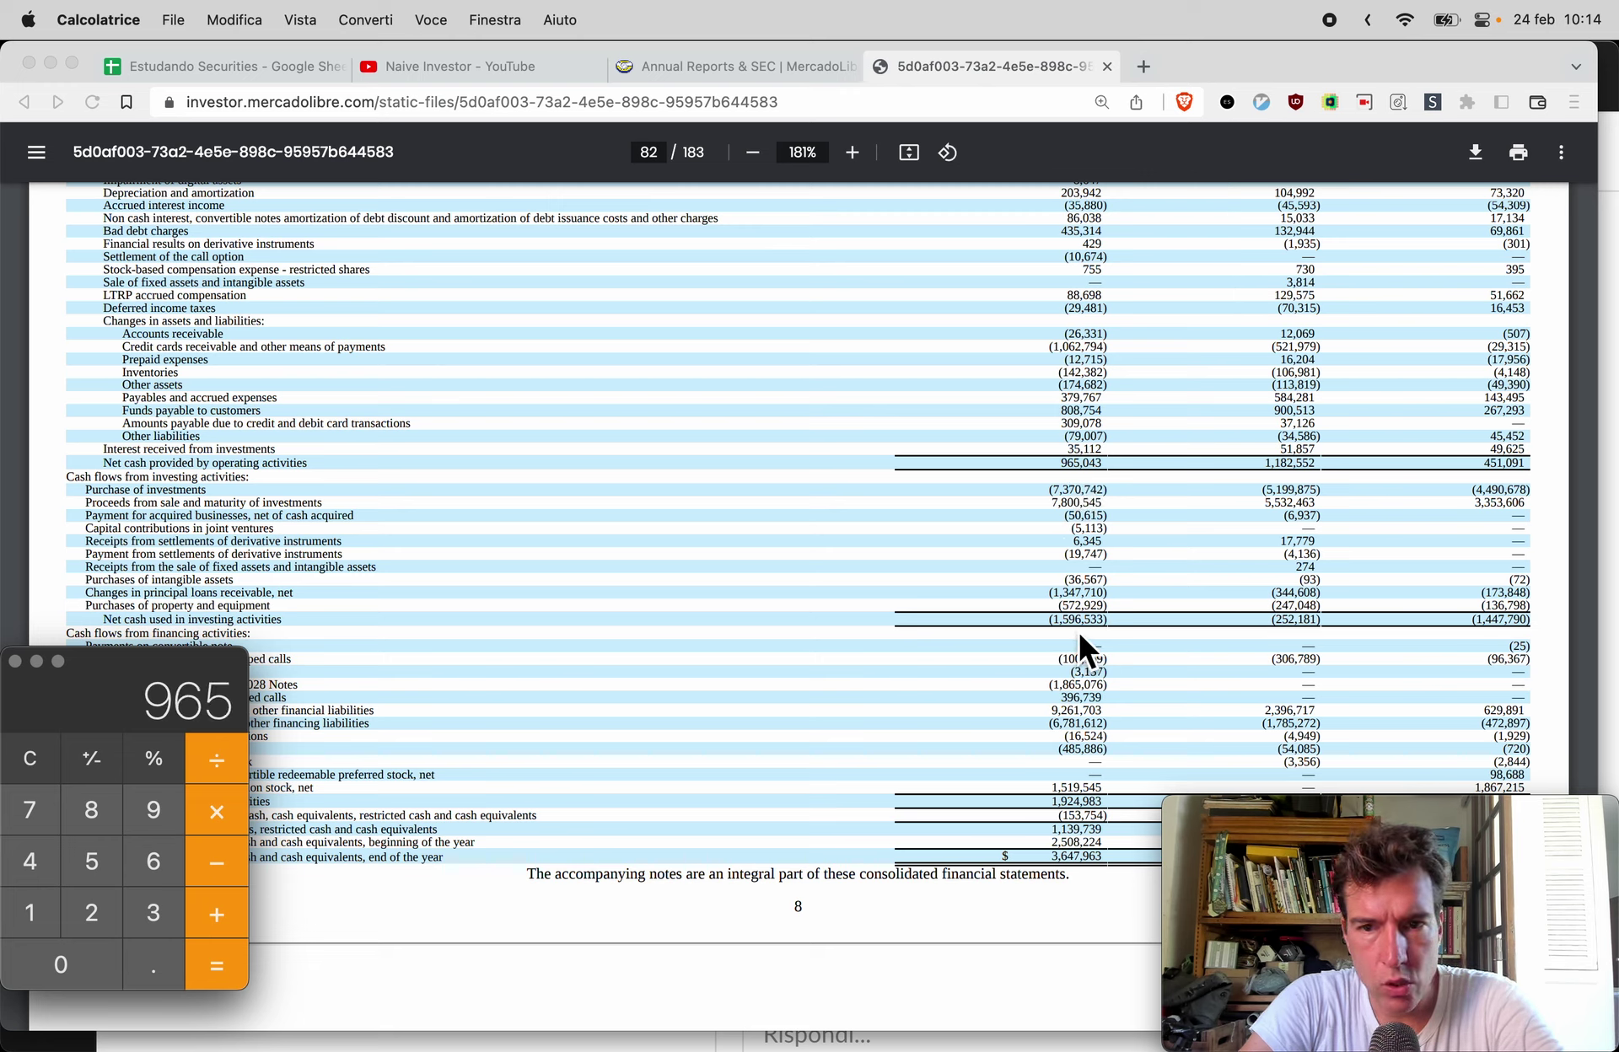
type("-151")
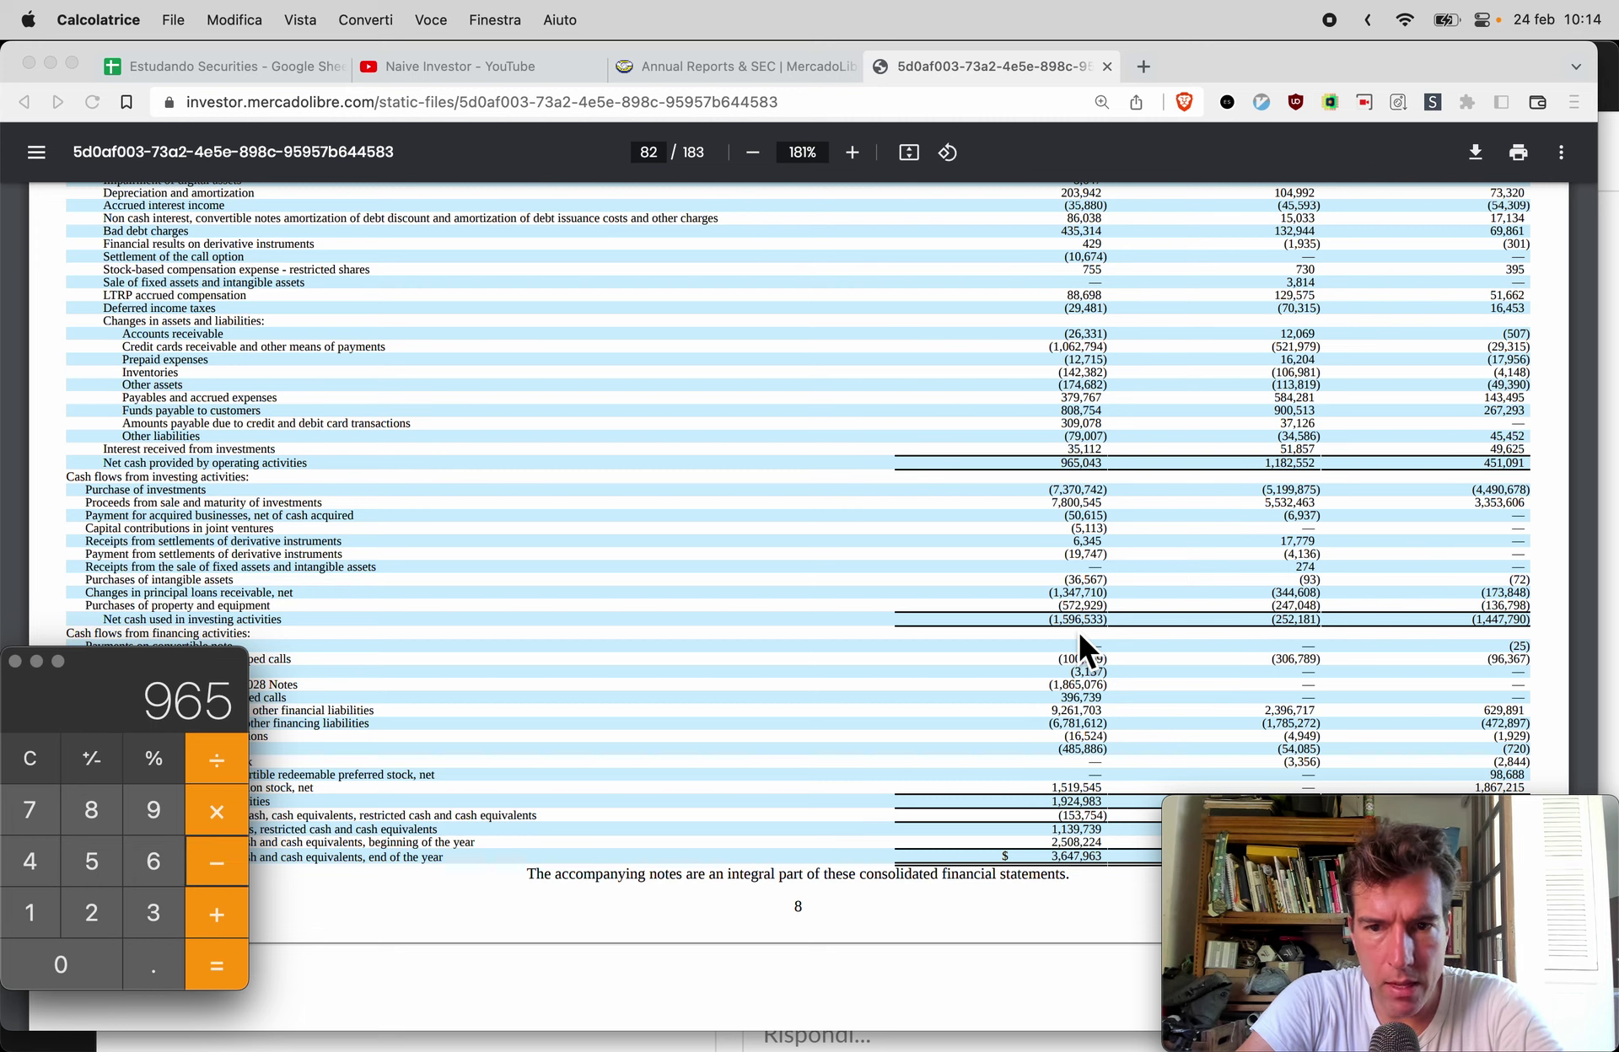
key("Return")
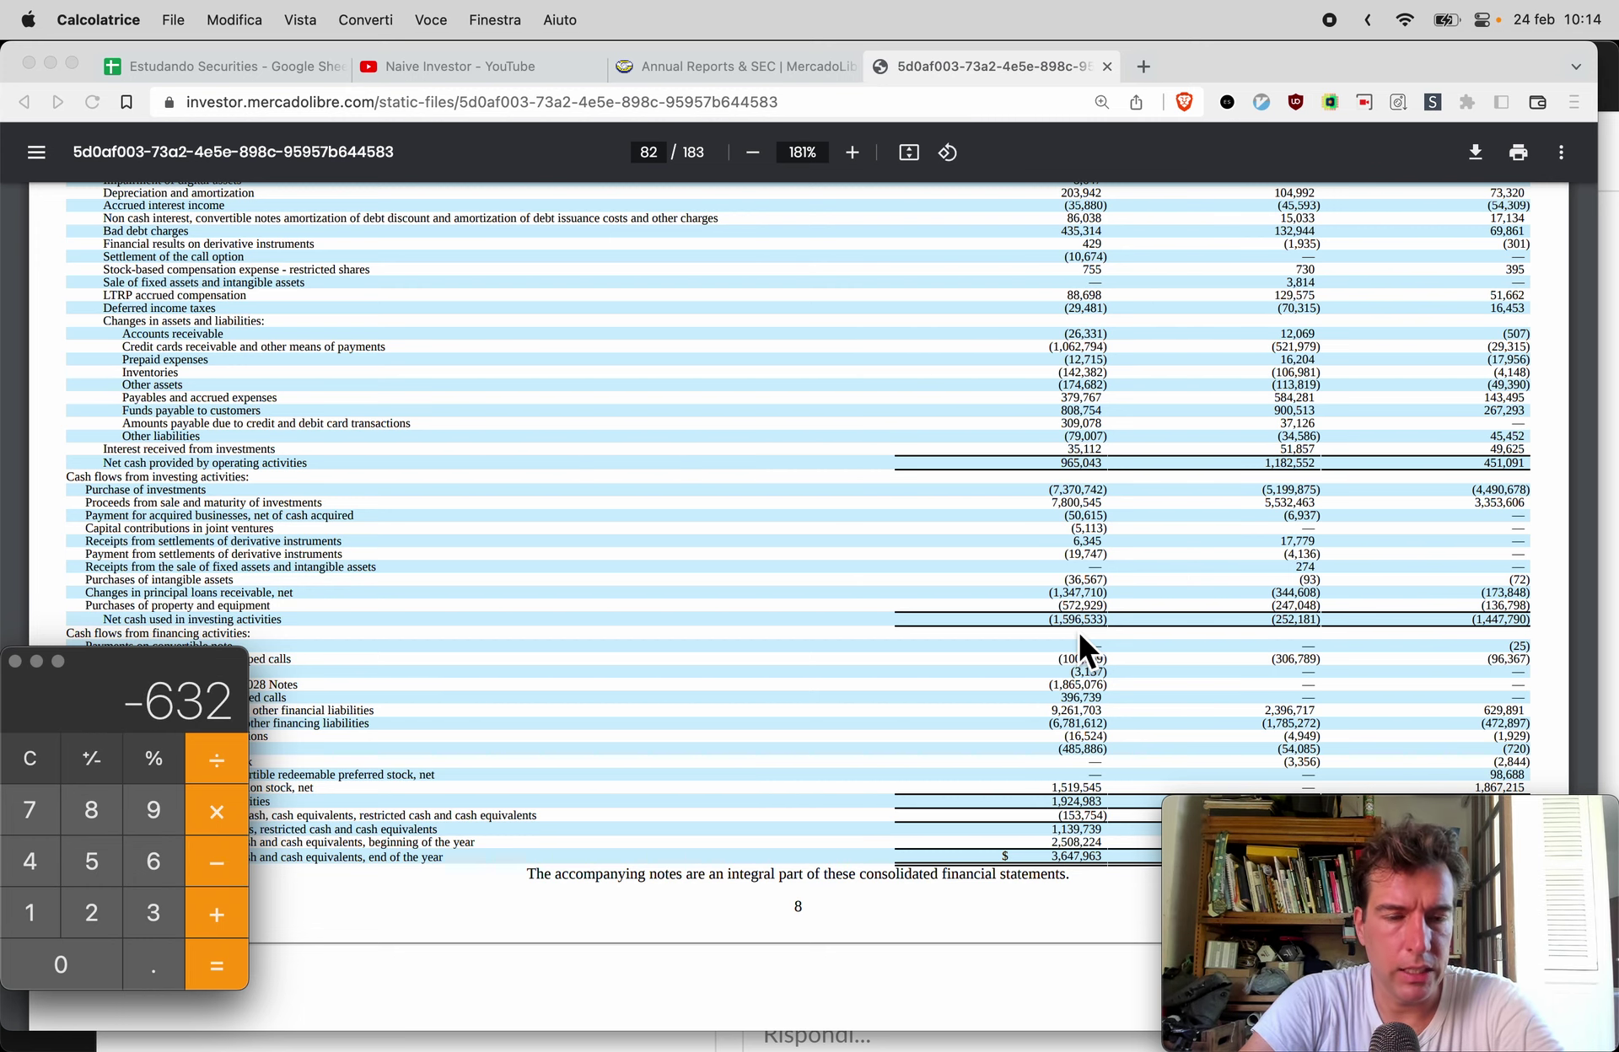
Step: Paste -632 into Q150 as Mercado Livre's 2021 free cash flow
key("super+Tab")
key("super+1")
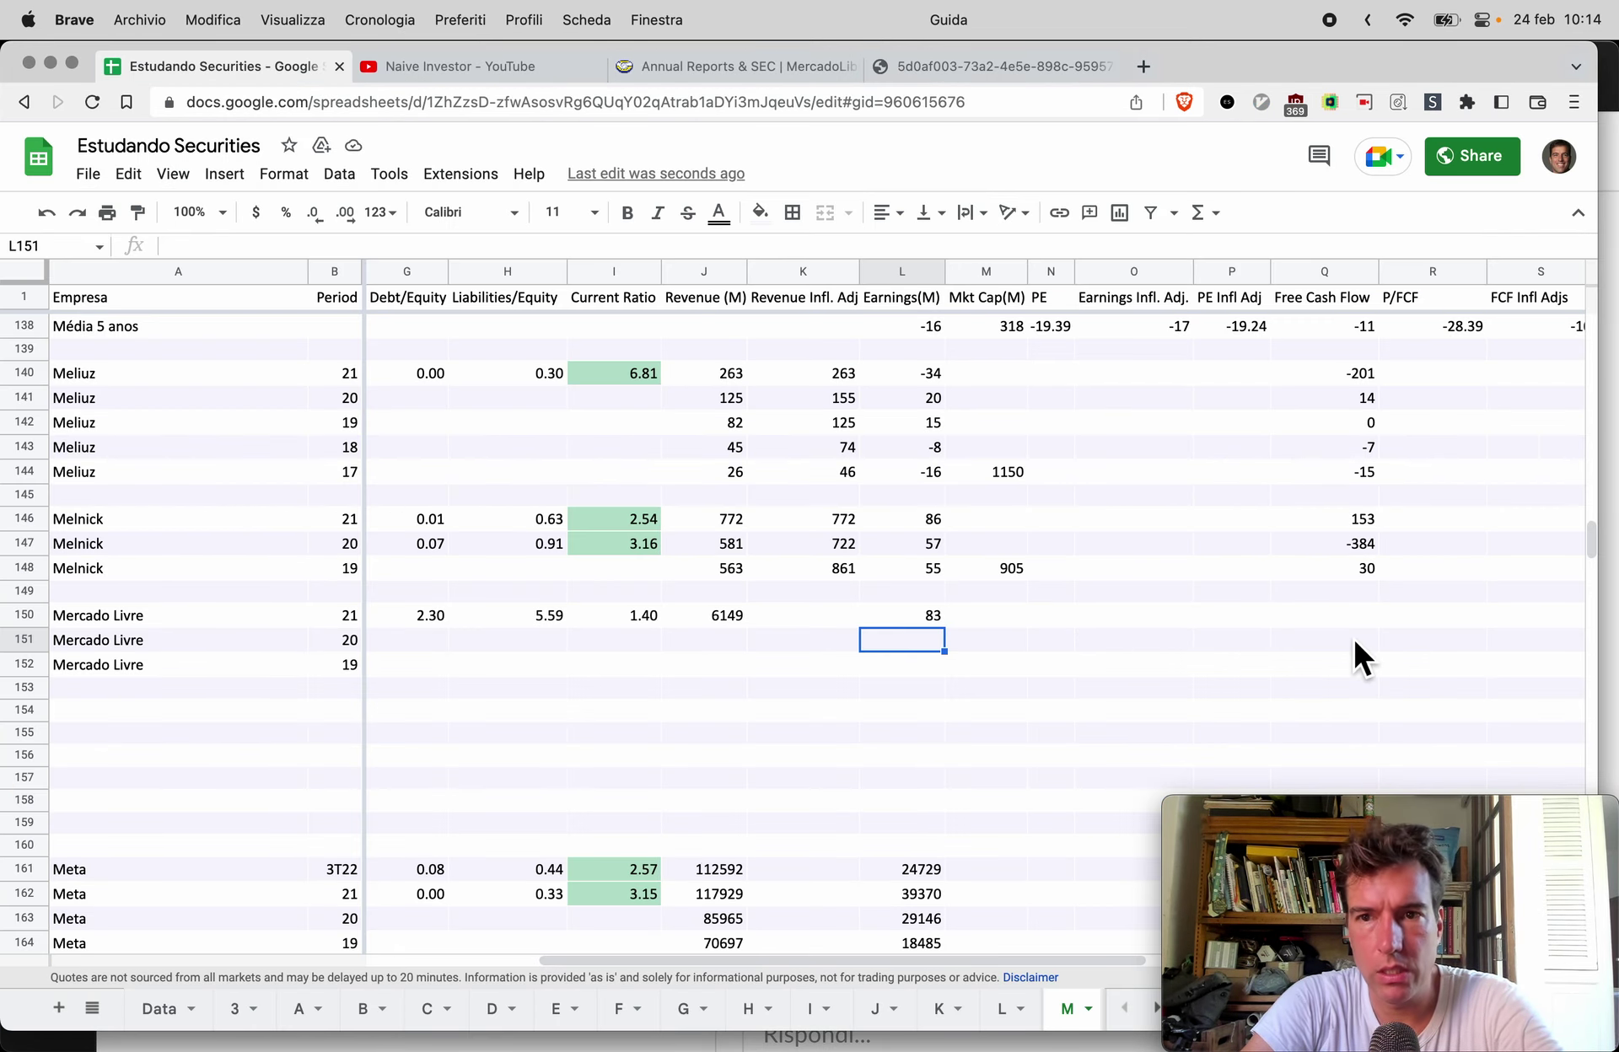
left_click(1355, 625)
type("-632")
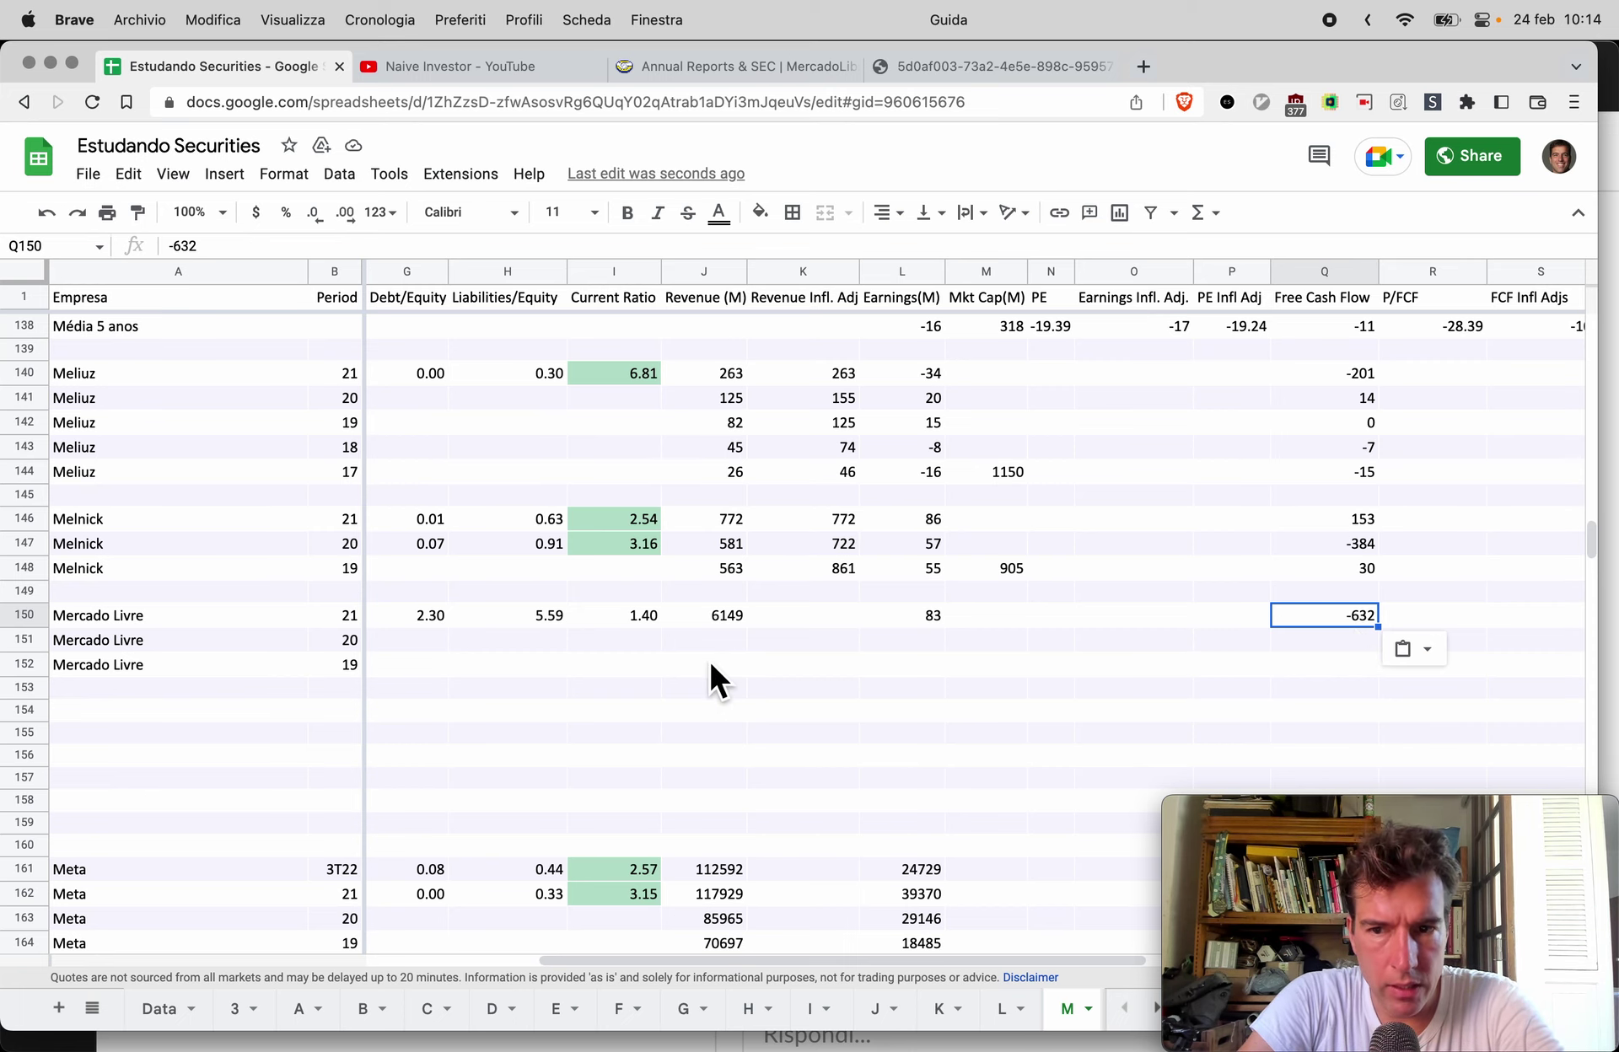
Step: Find the consolidated balance sheet on page 78 of the annual report, then return to the sheet
scroll(708, 662, "left", 3)
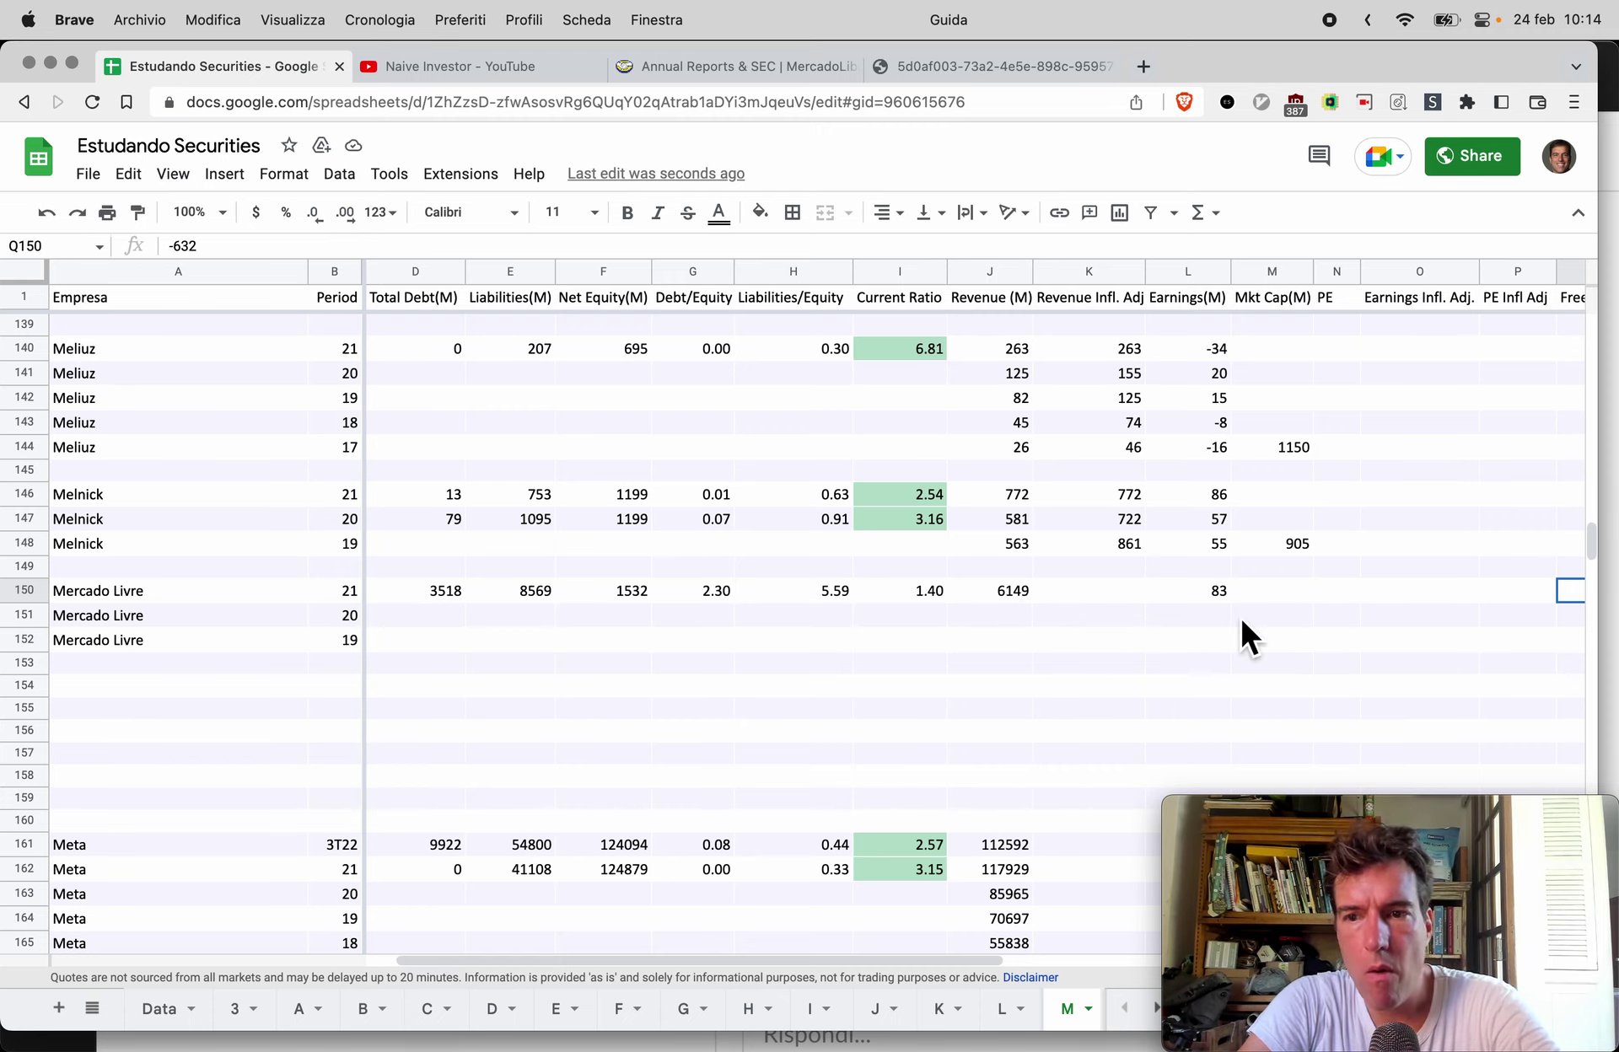
scroll(1239, 614, "right", 2)
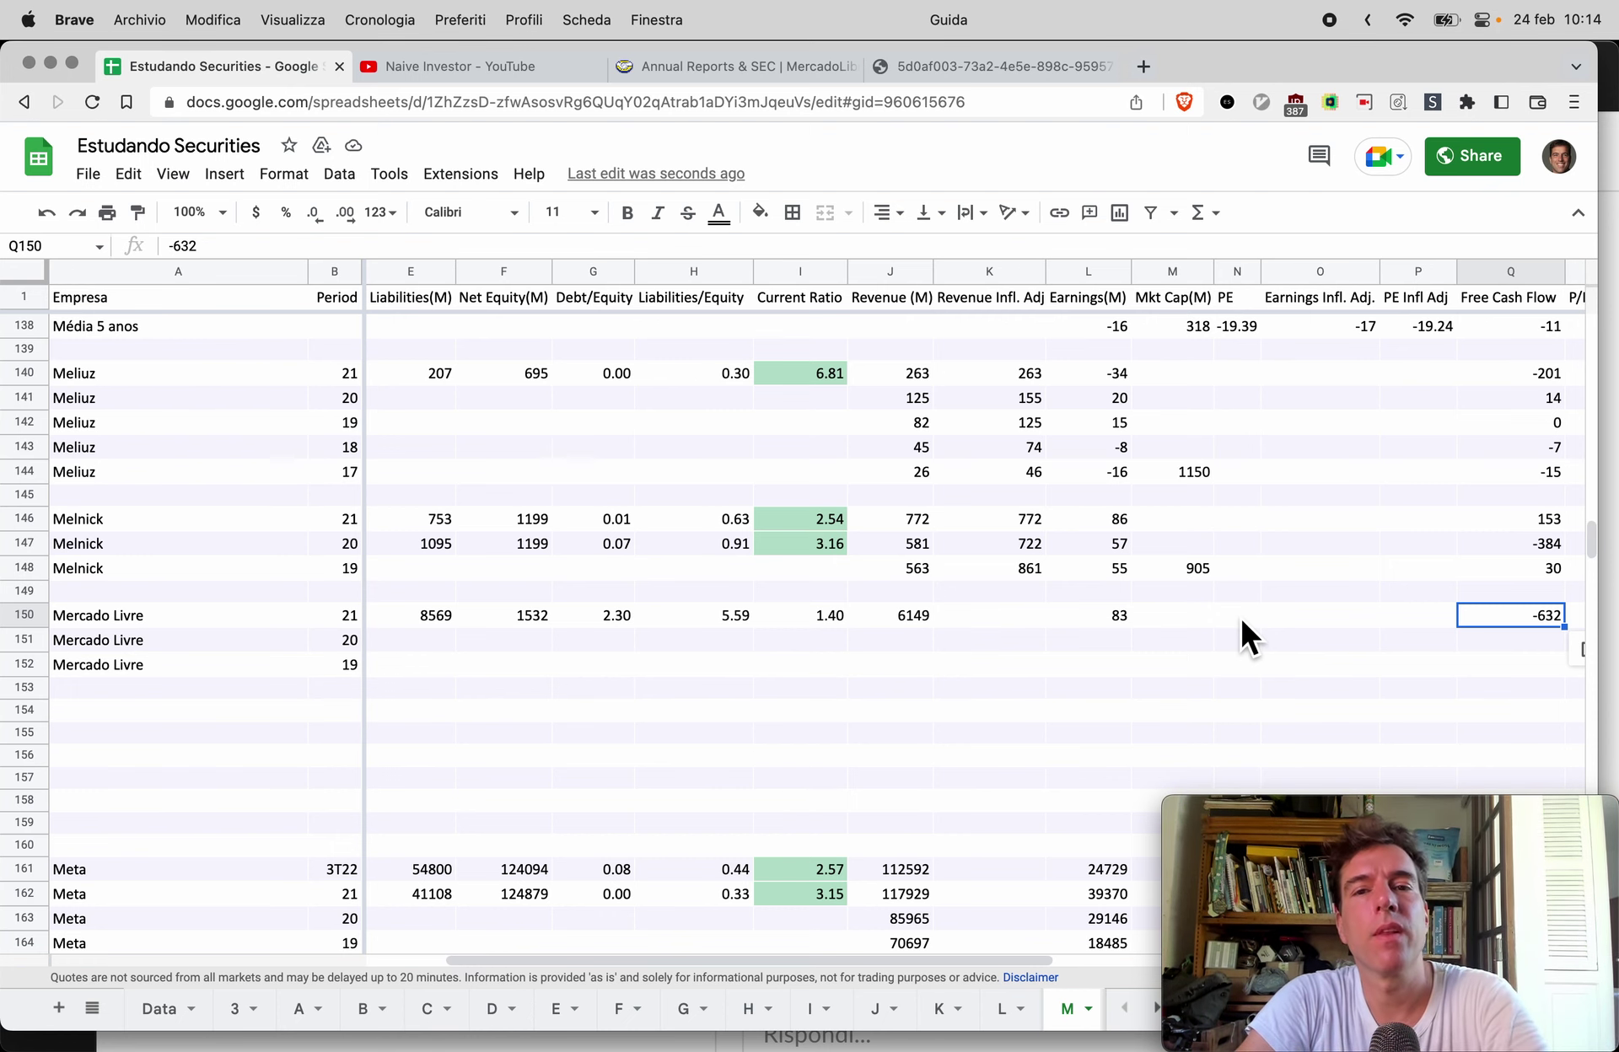
key("ctrl+shift+Tab")
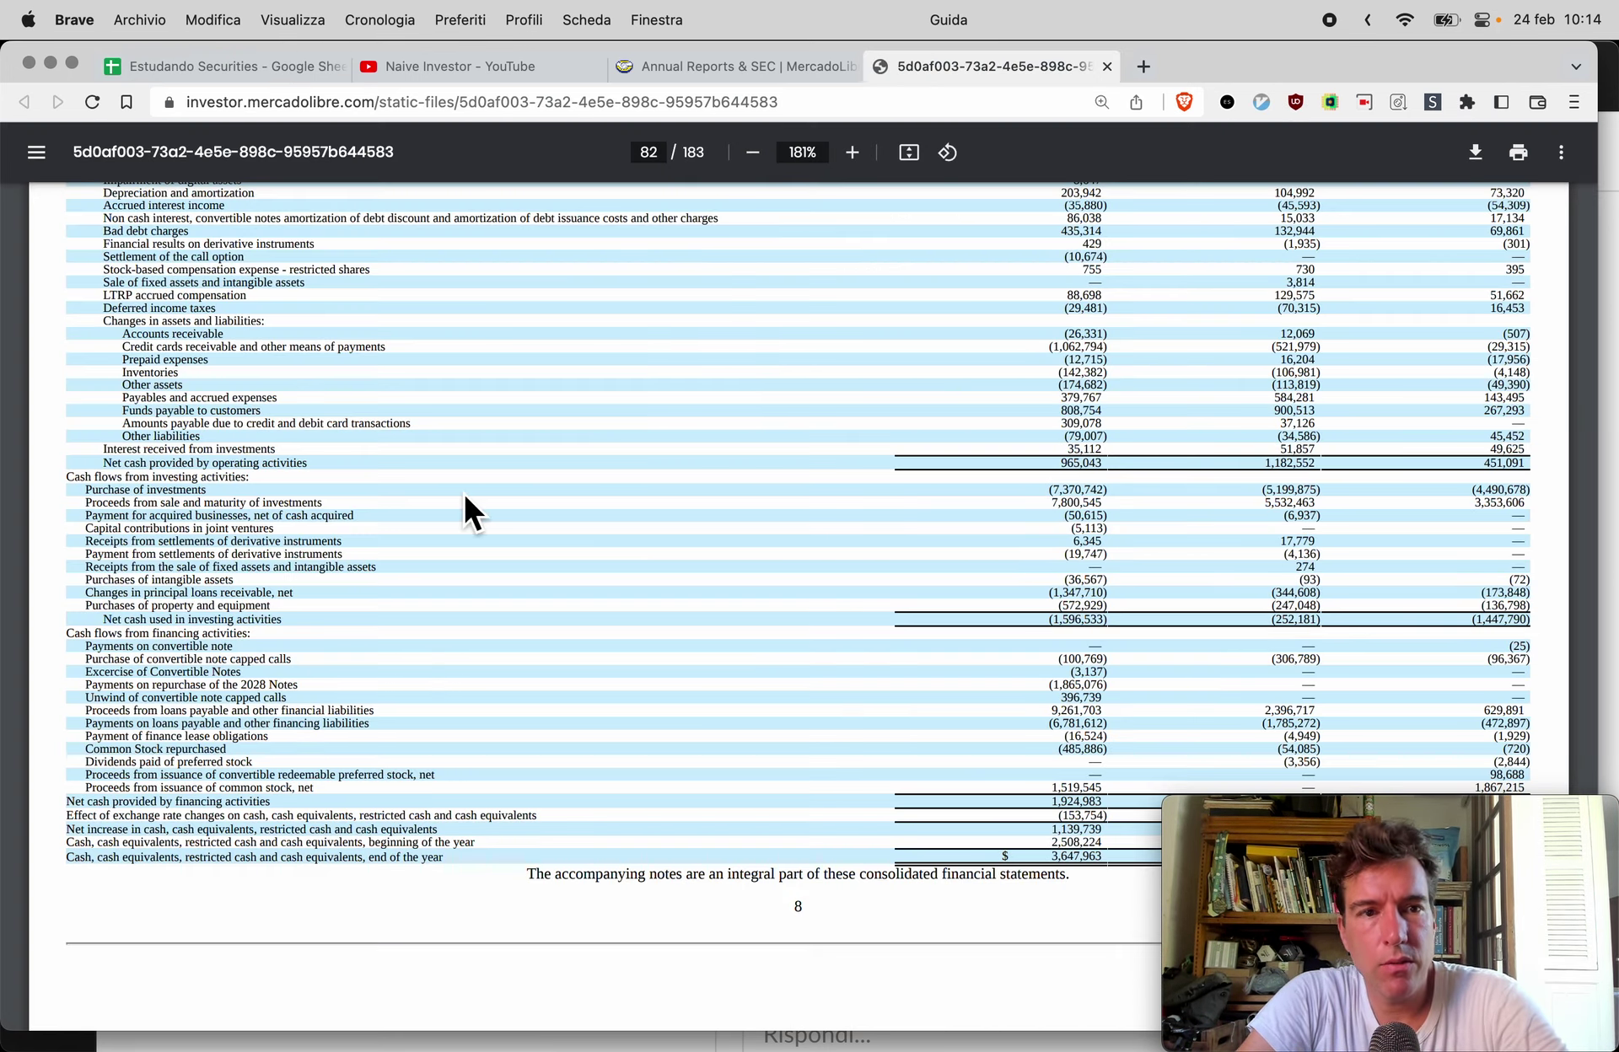
scroll(465, 511, "up", 6)
scroll(468, 511, "up", 15)
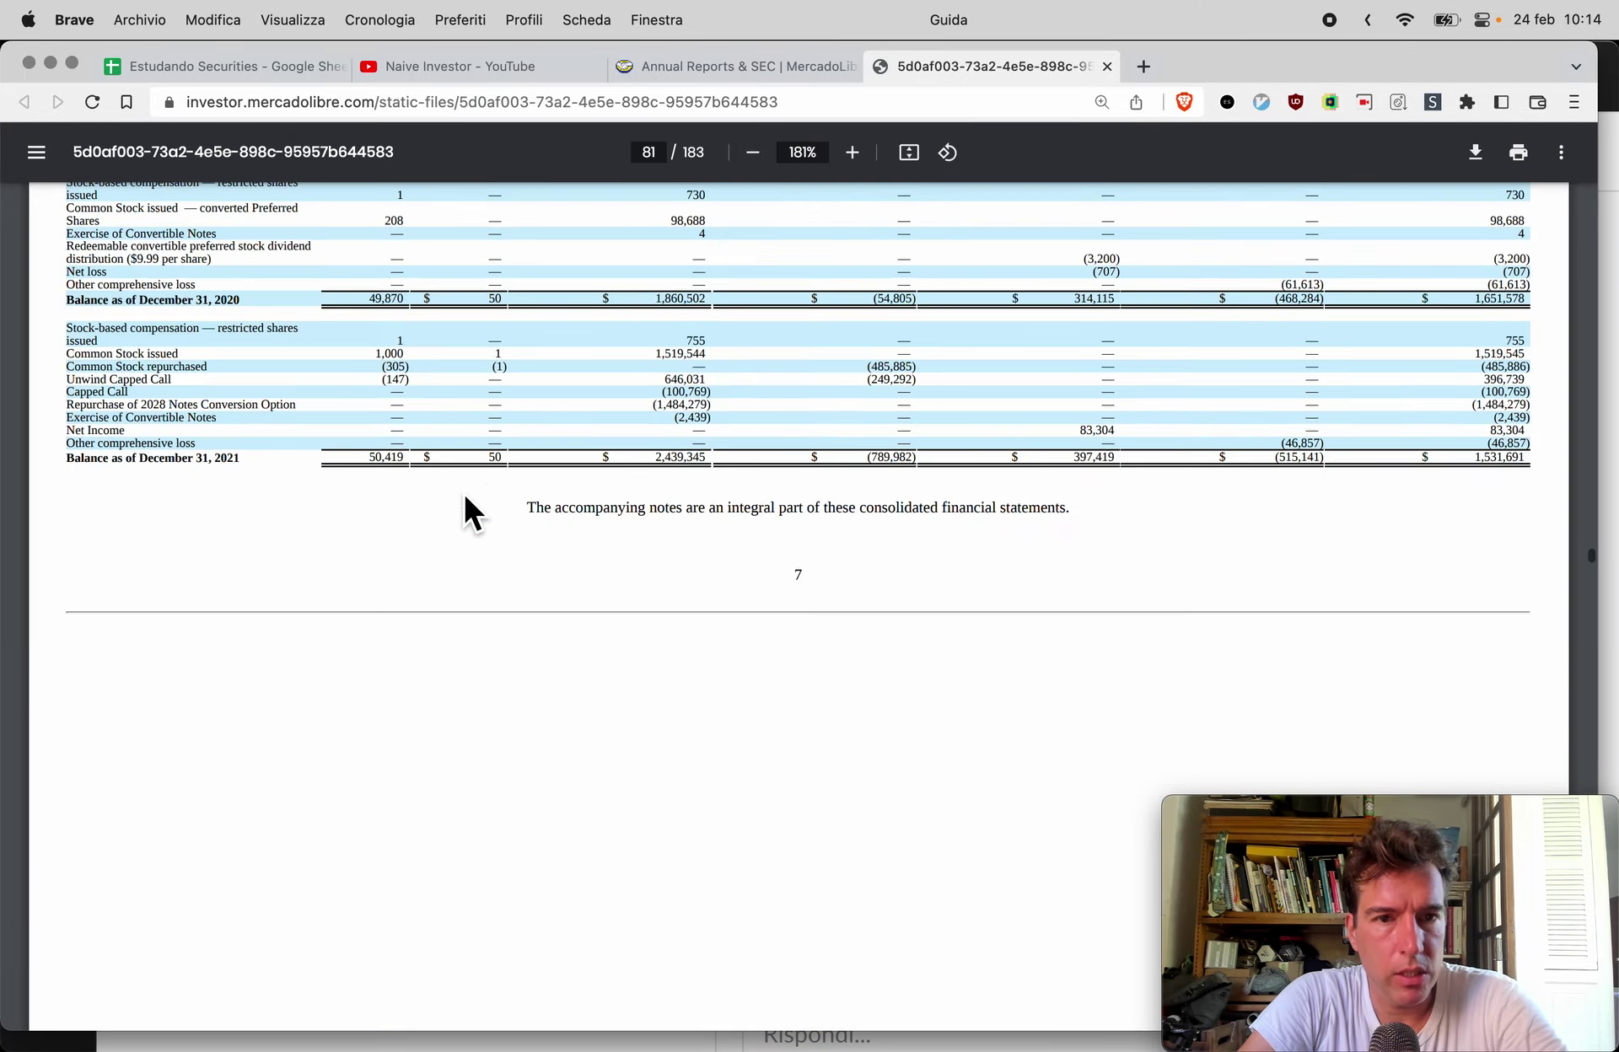
scroll(465, 496, "up", 15)
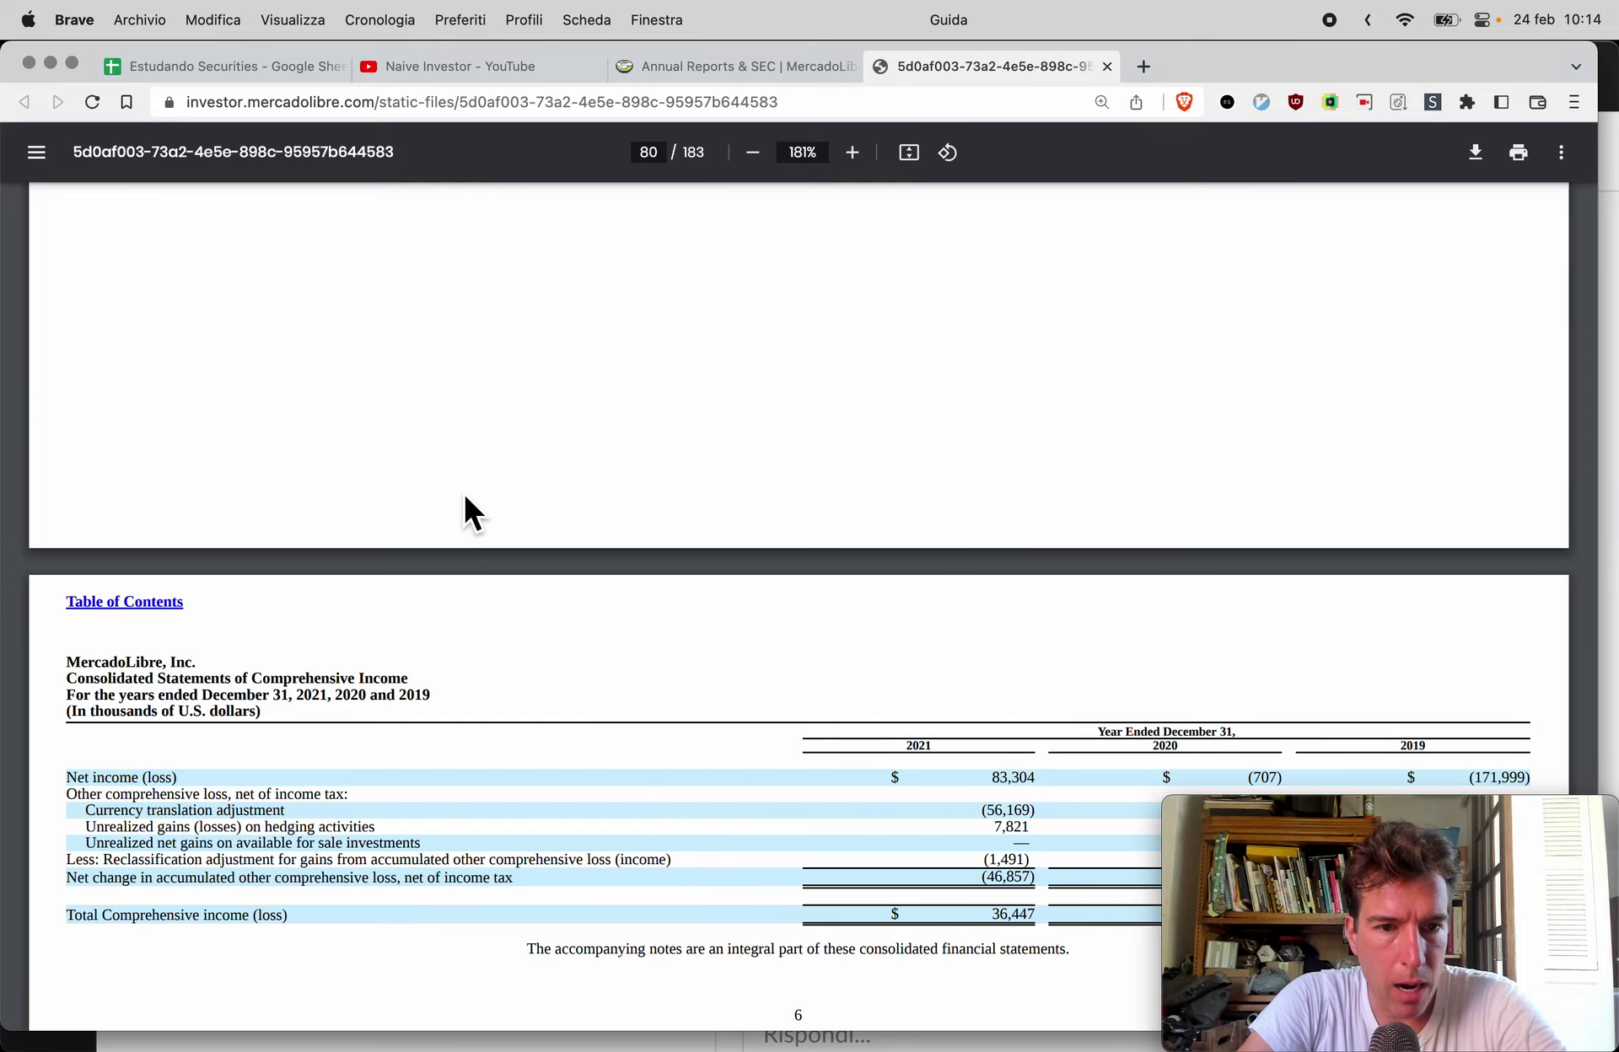
scroll(465, 497, "up", 15)
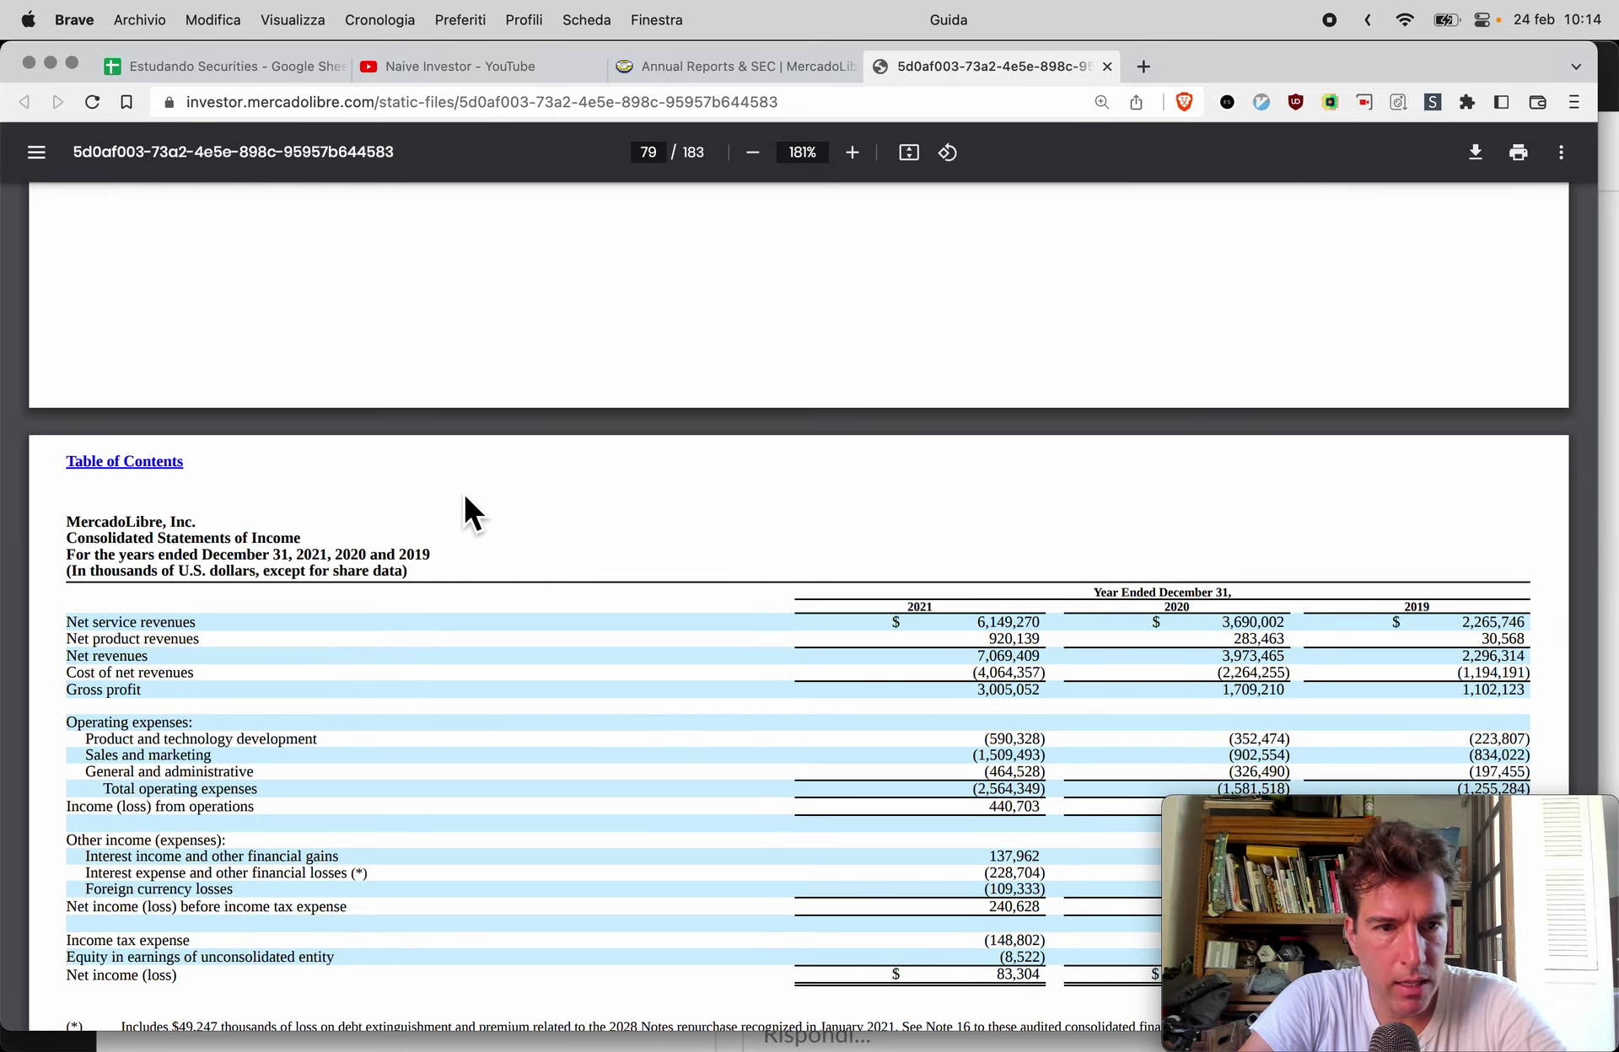
scroll(464, 498, "up", 15)
scroll(465, 497, "up", 8)
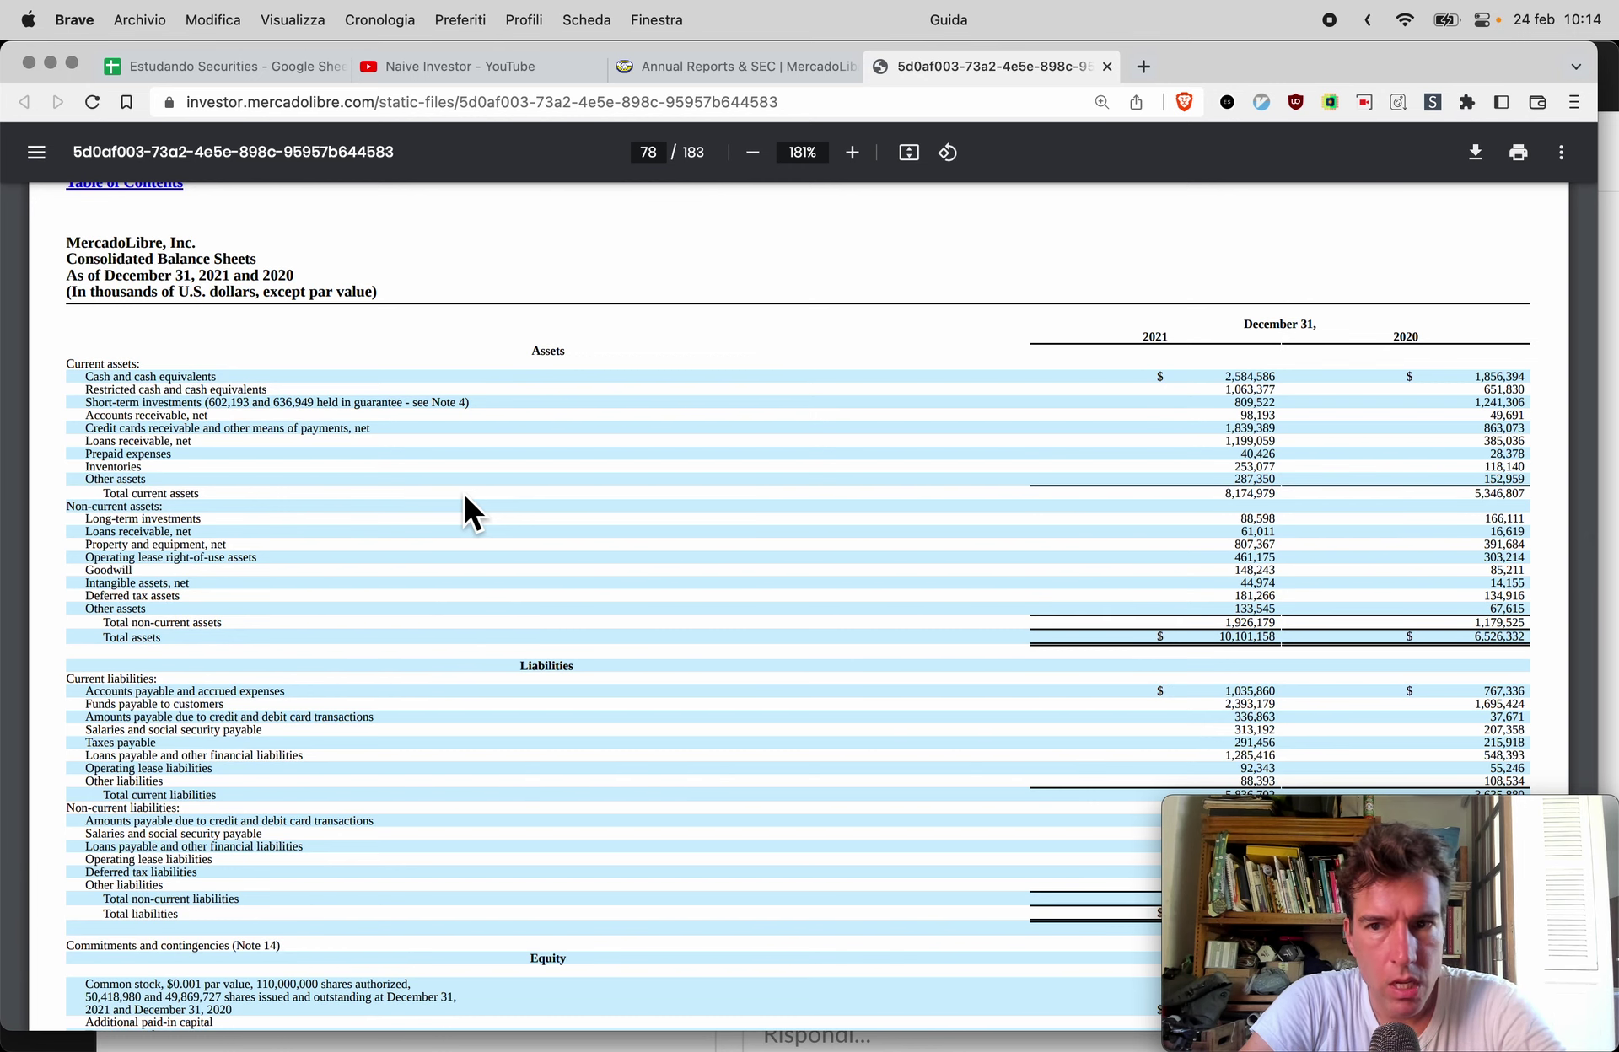
scroll(464, 502, "down", 5)
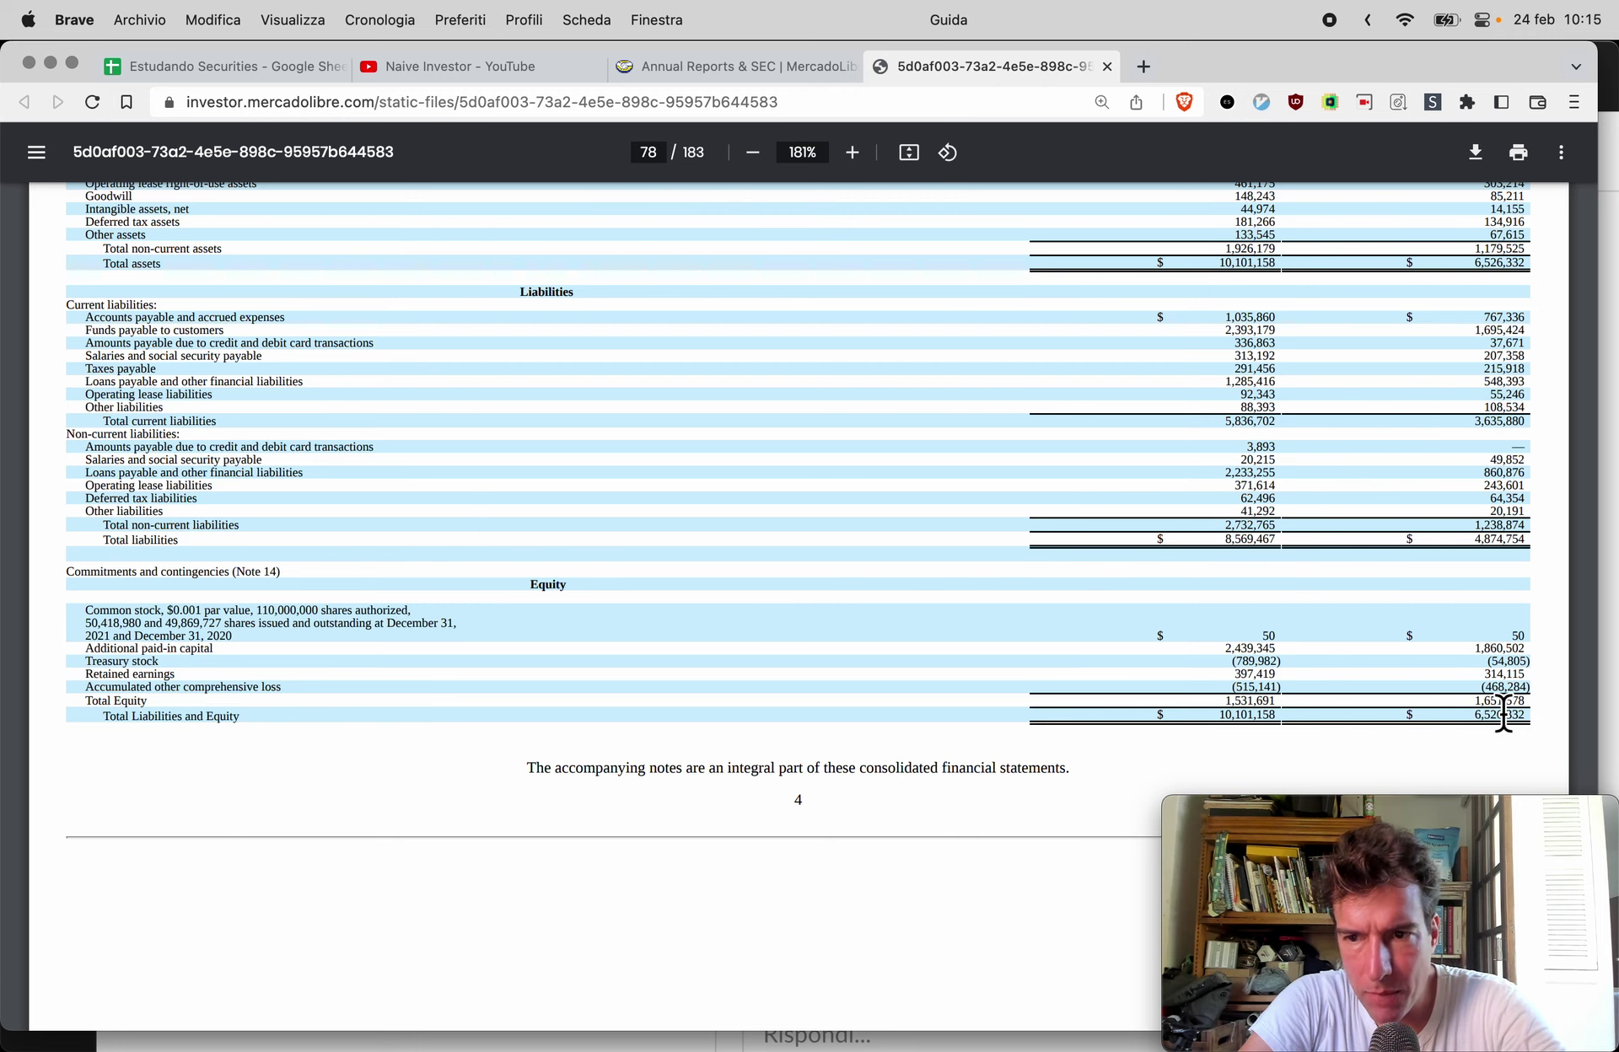
key("ctrl+Tab")
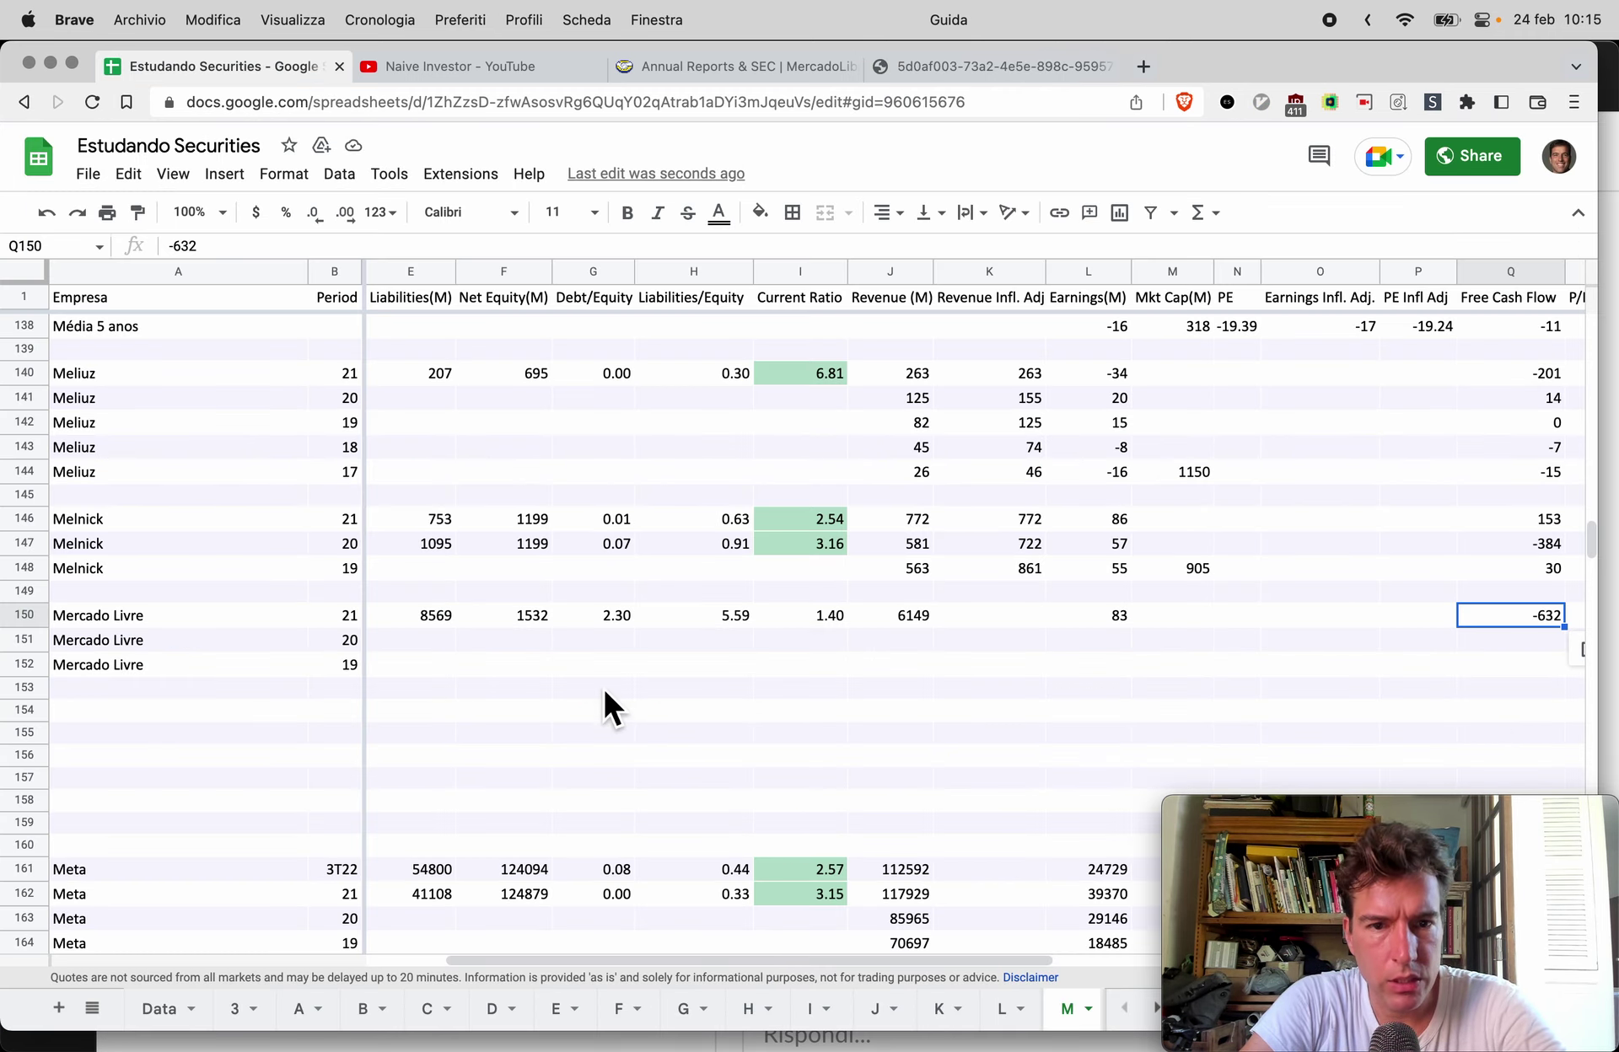
scroll(604, 693, "left", 2)
Step: Enter 1652 as Mercado Livre's 2020 net equity in F151
left_click(676, 642)
type("1652")
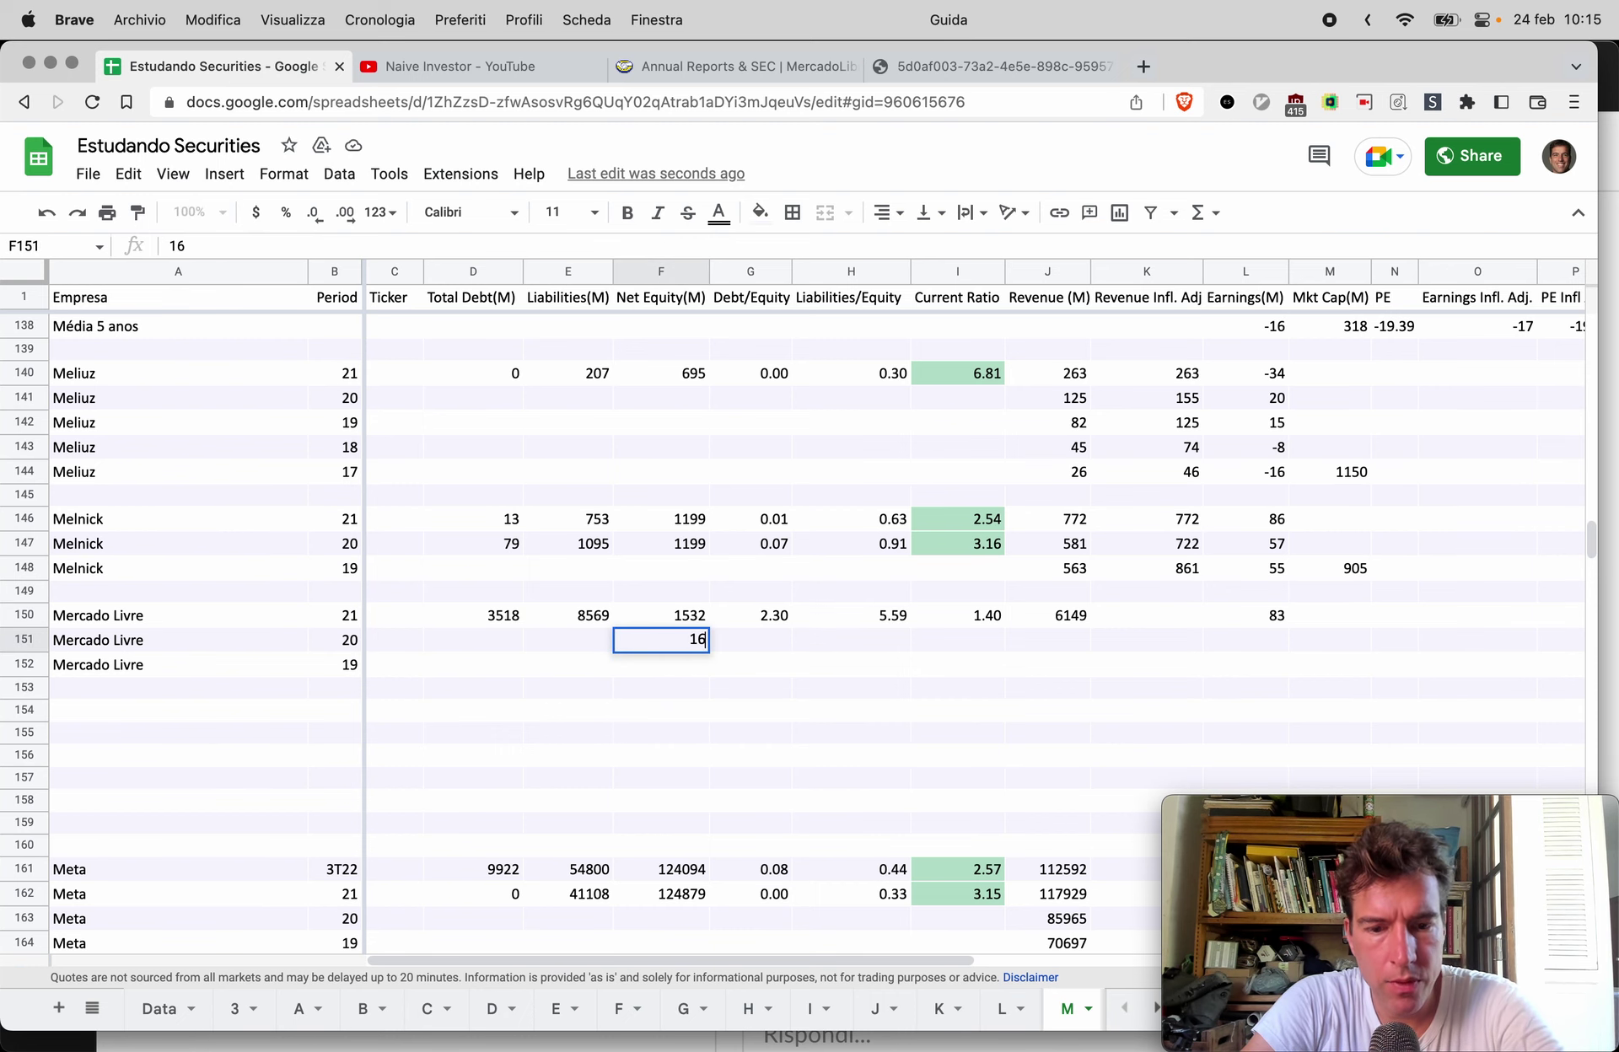
key("Return")
key("ctrl+shift+Tab")
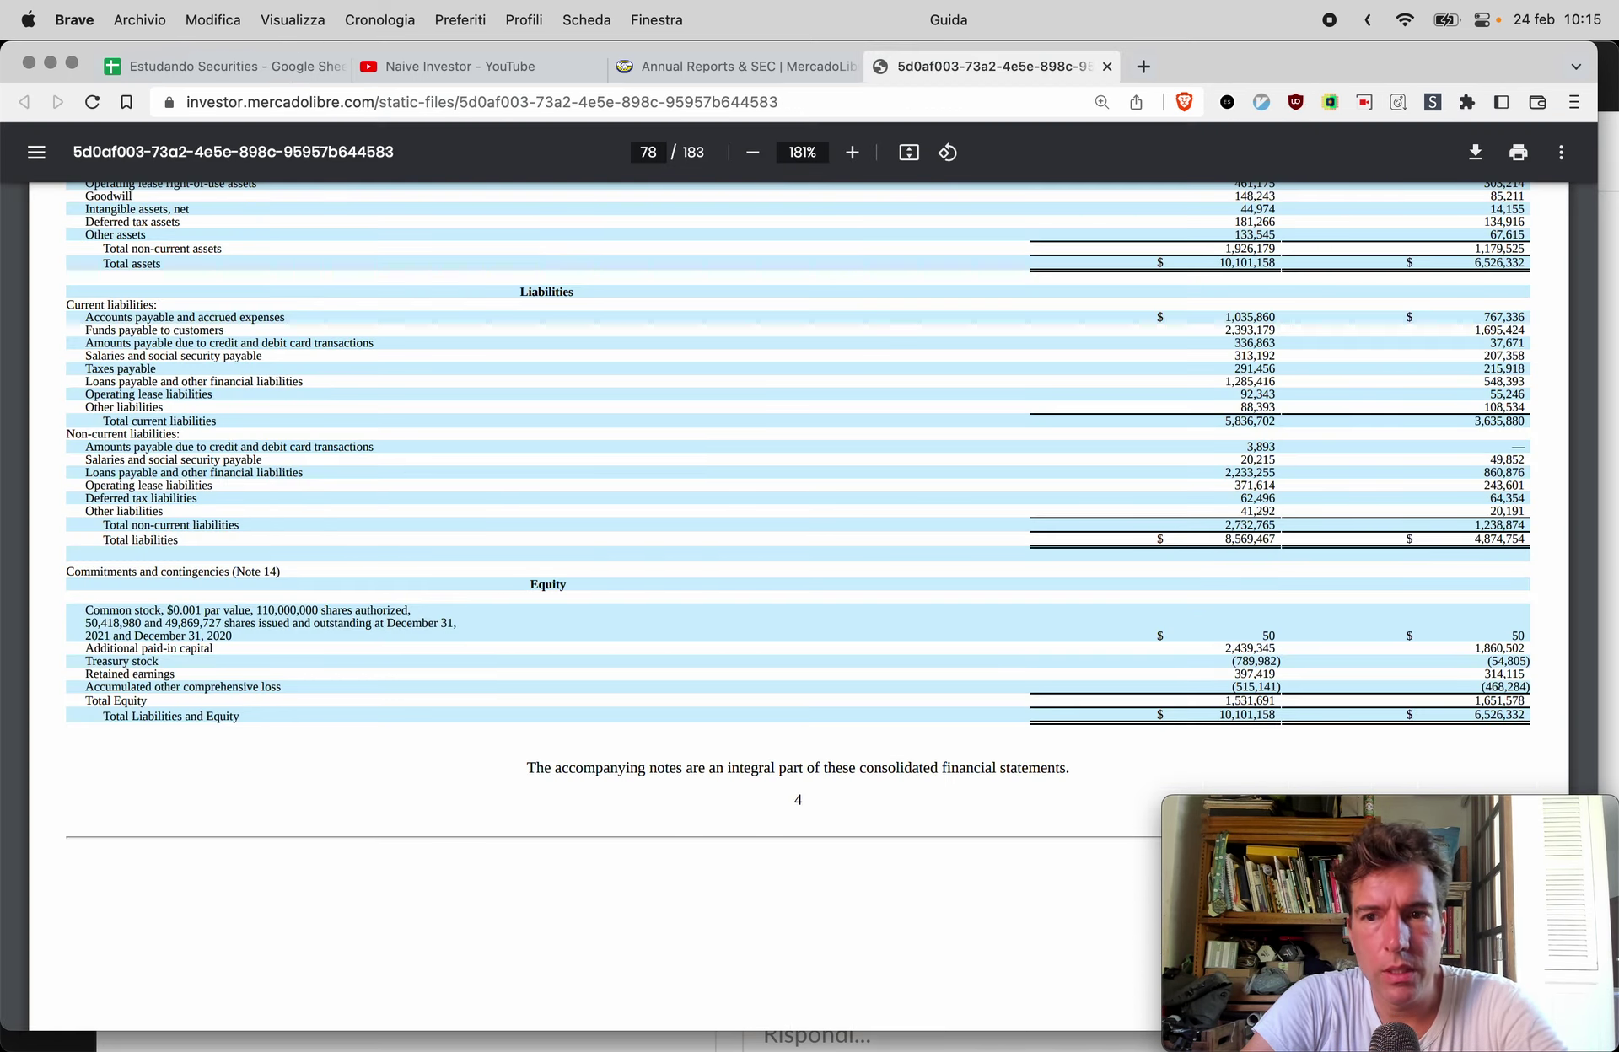
scroll(521, 467, "up", 3)
Step: Launch Calculator through Spotlight with a cleared display
key("super+space")
type("calc")
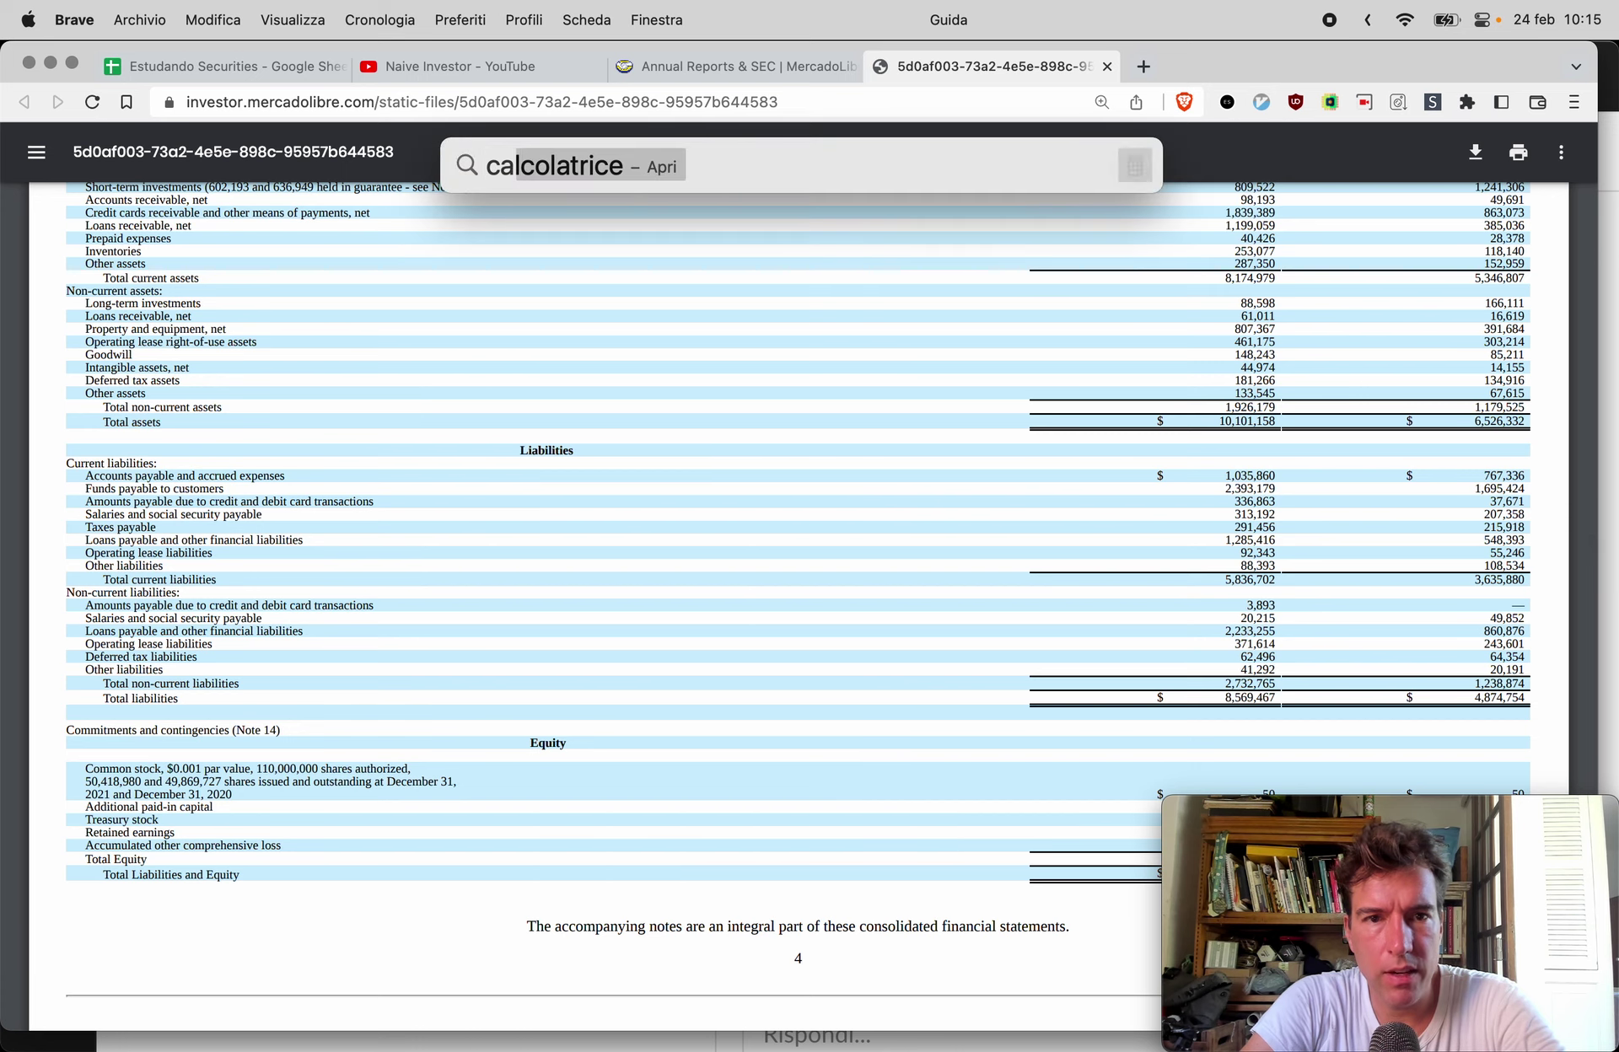
key("Return")
key("Escape")
Step: Enter 4875 as Mercado Livre's 2020 liabilities in E151
scroll(1209, 606, "down", 3)
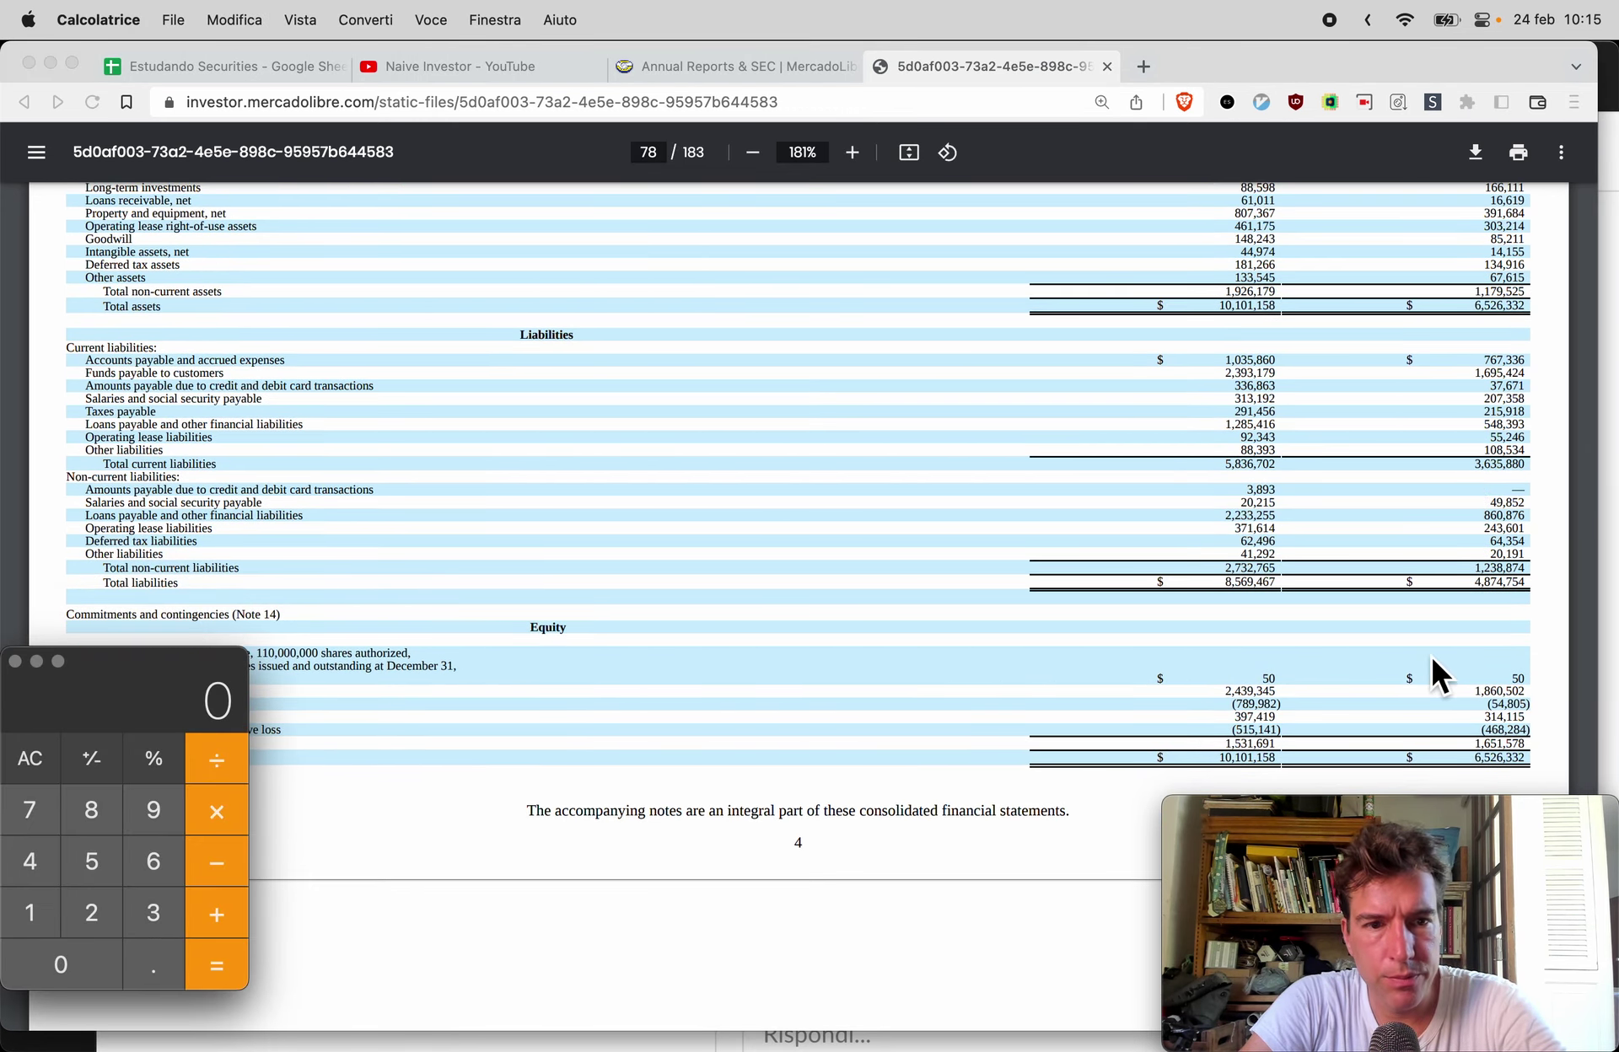
scroll(1432, 660, "down", 4)
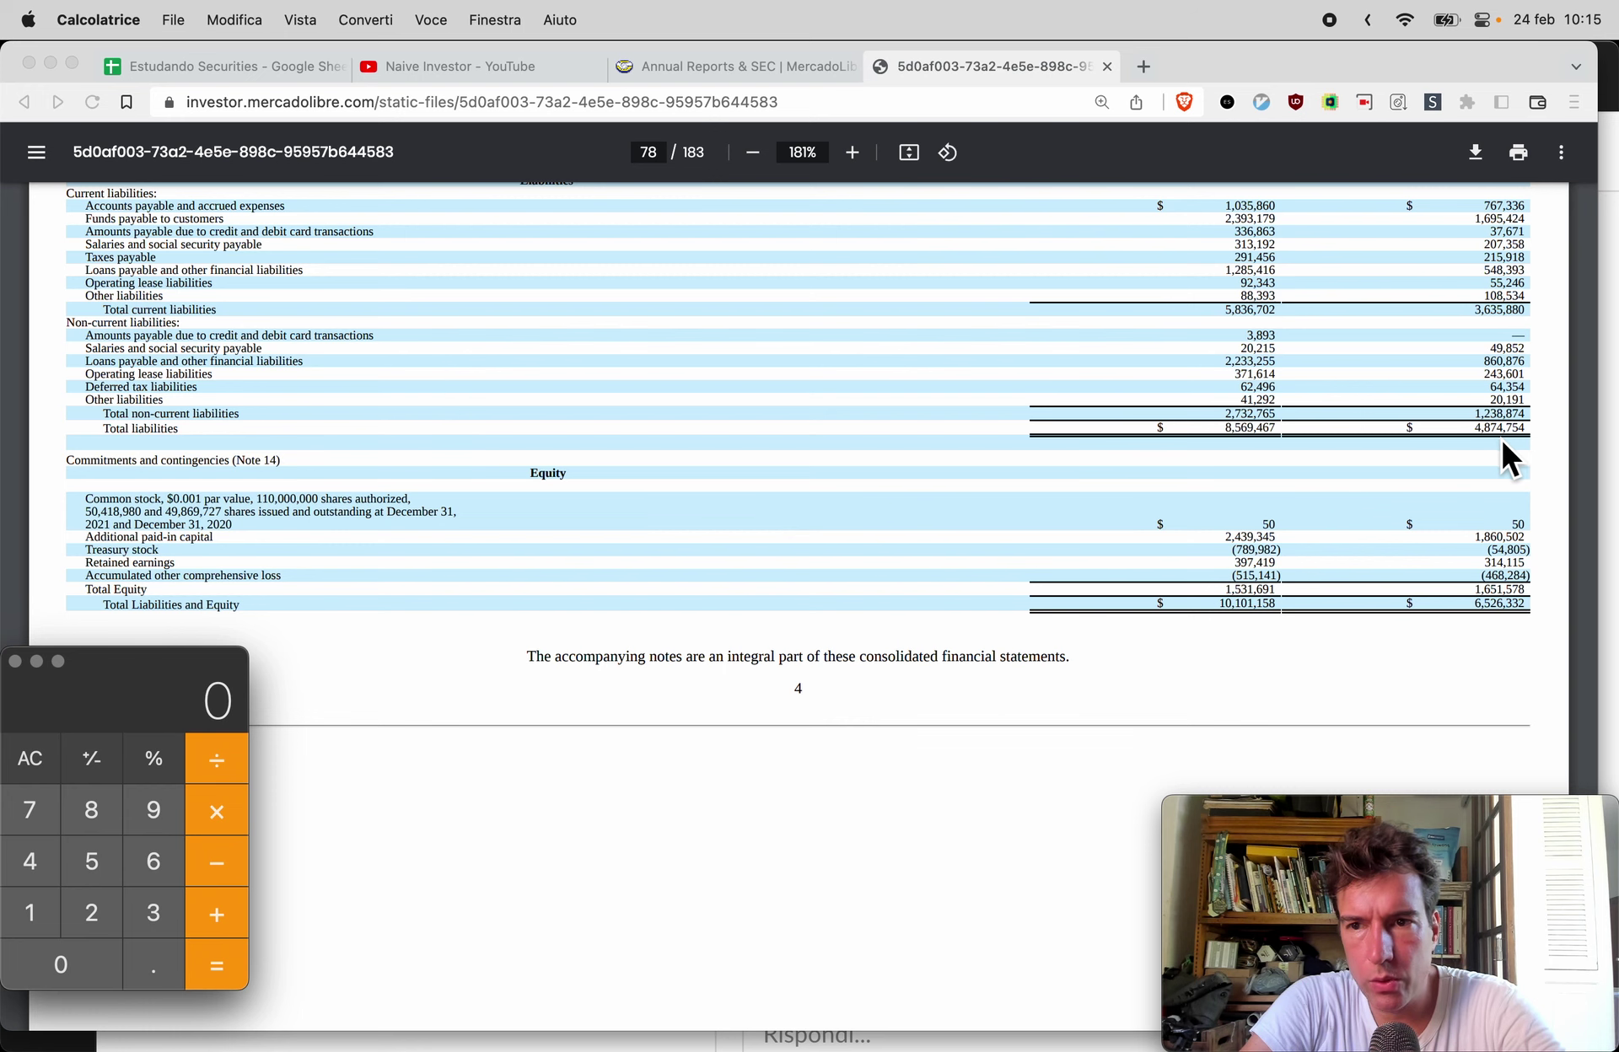
left_click(192, 67)
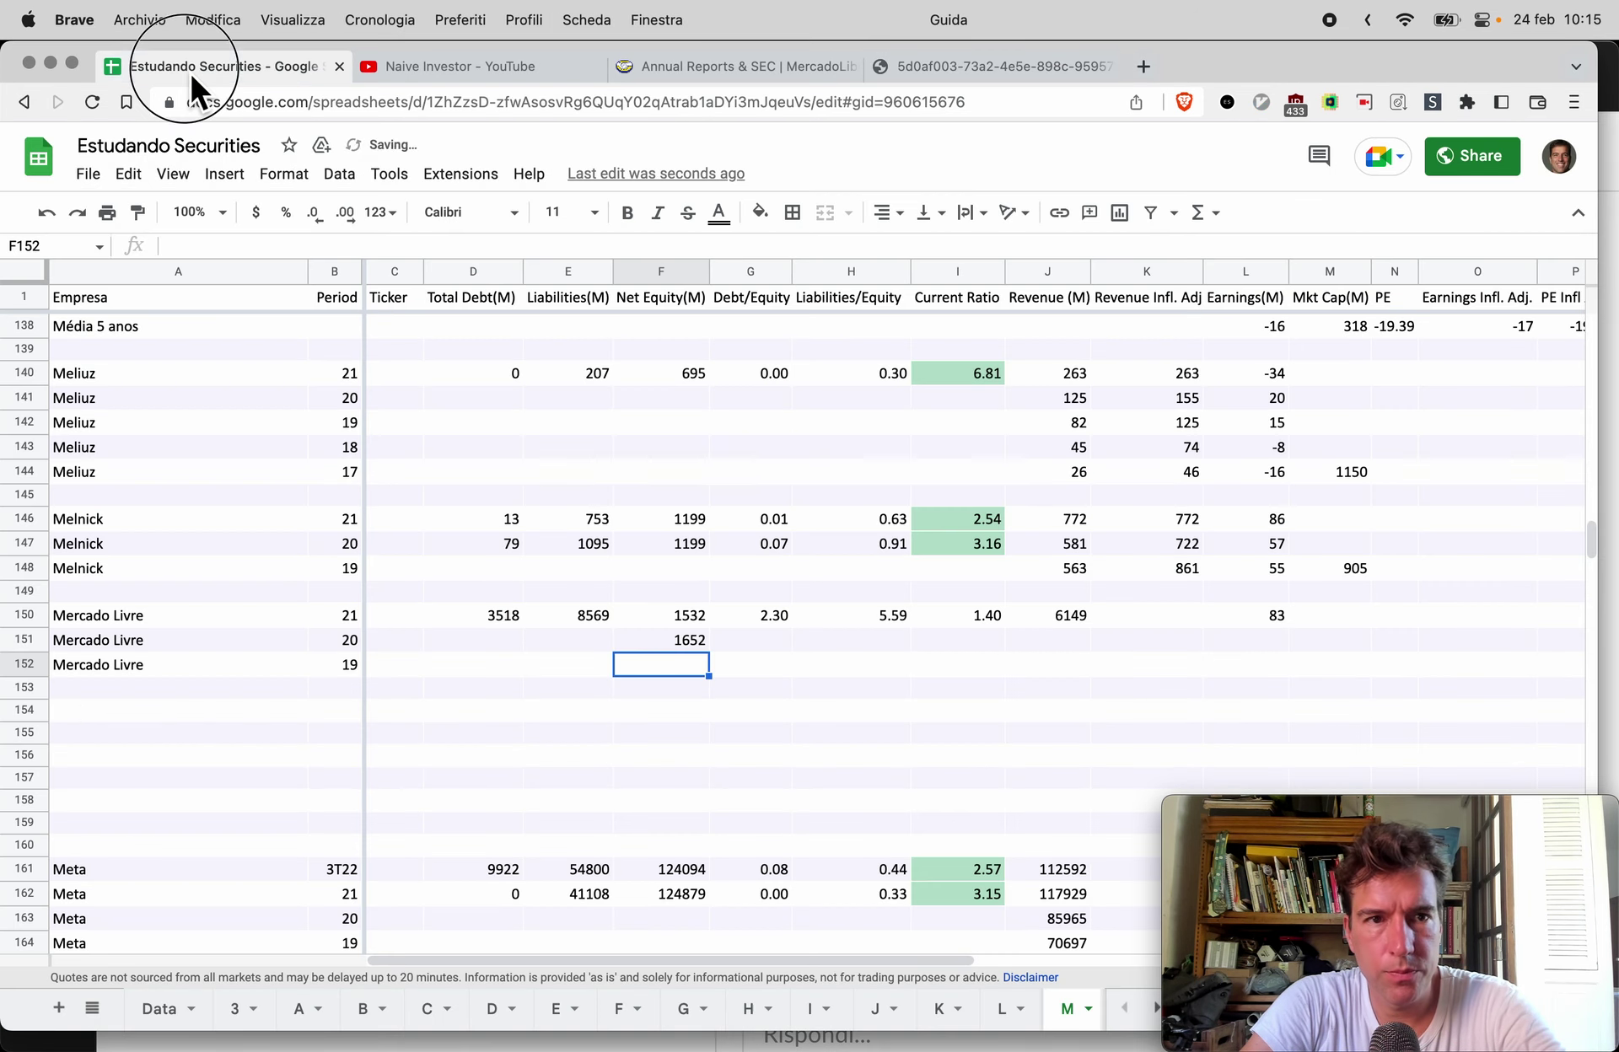
key("Left")
key("Up")
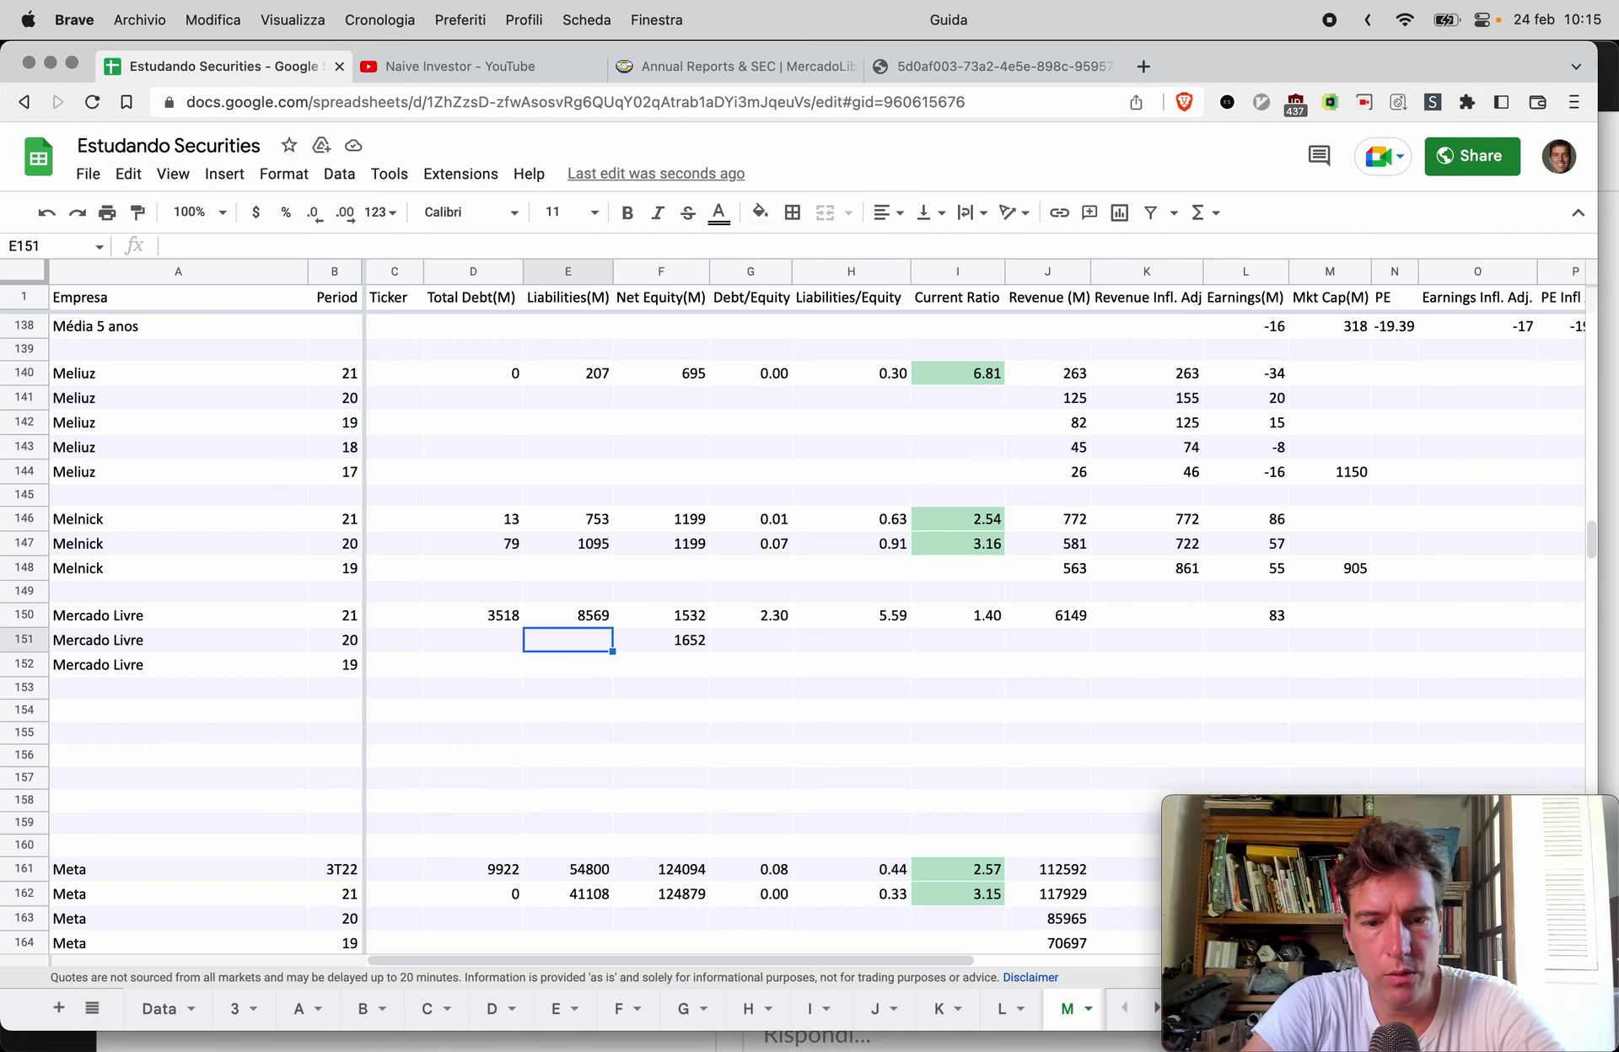
type("4875")
key("Return")
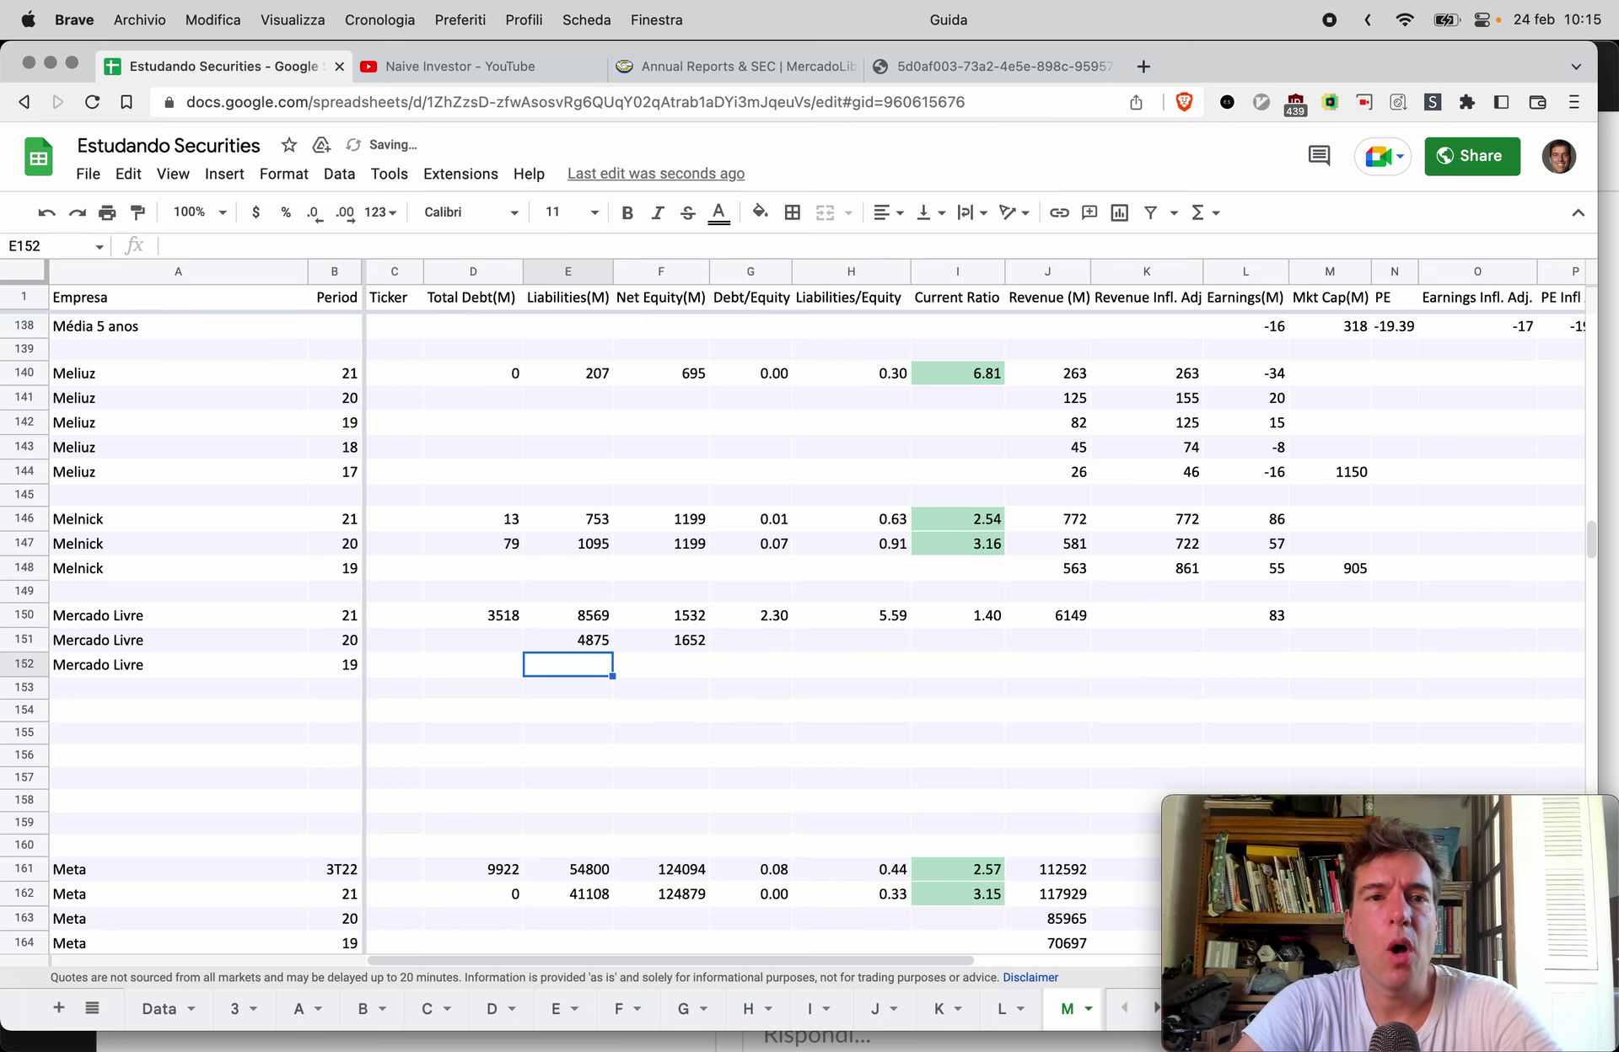
key("ctrl+shift+Tab")
scroll(798, 479, "up", 2)
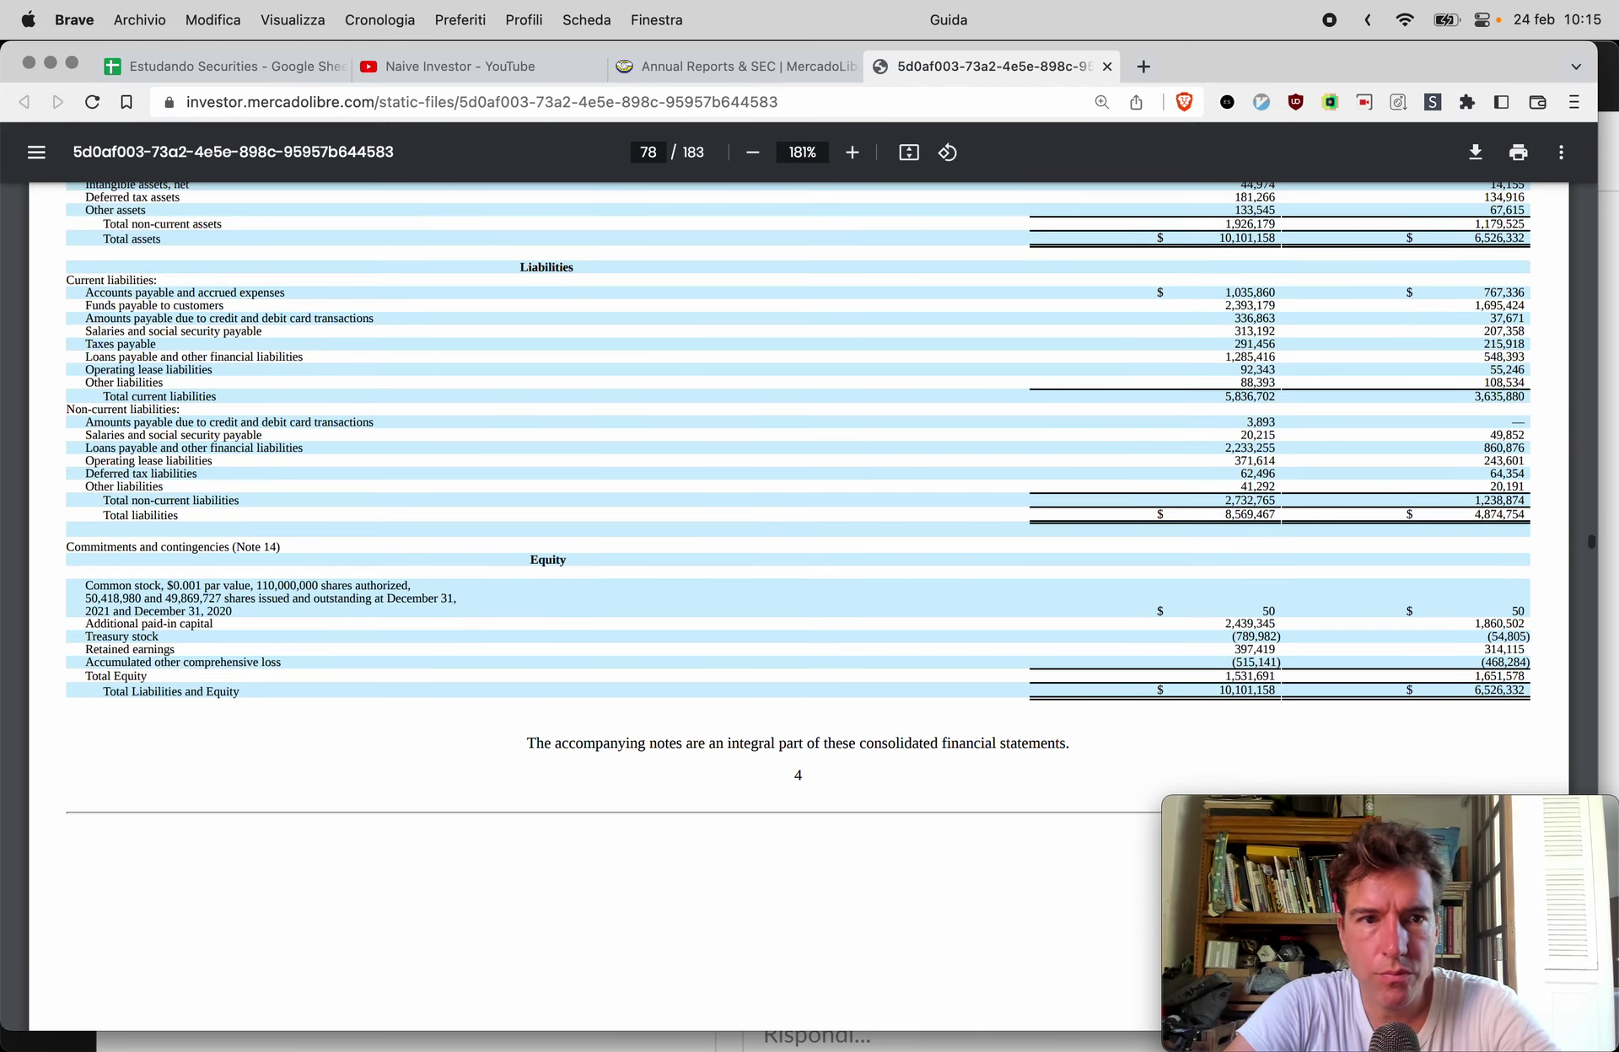
Step: Add the two 2020 loan balances in Calculator to get 1409 and copy it
scroll(492, 422, "up", 3)
scroll(492, 422, "down", 2)
key("super+space")
key("Return")
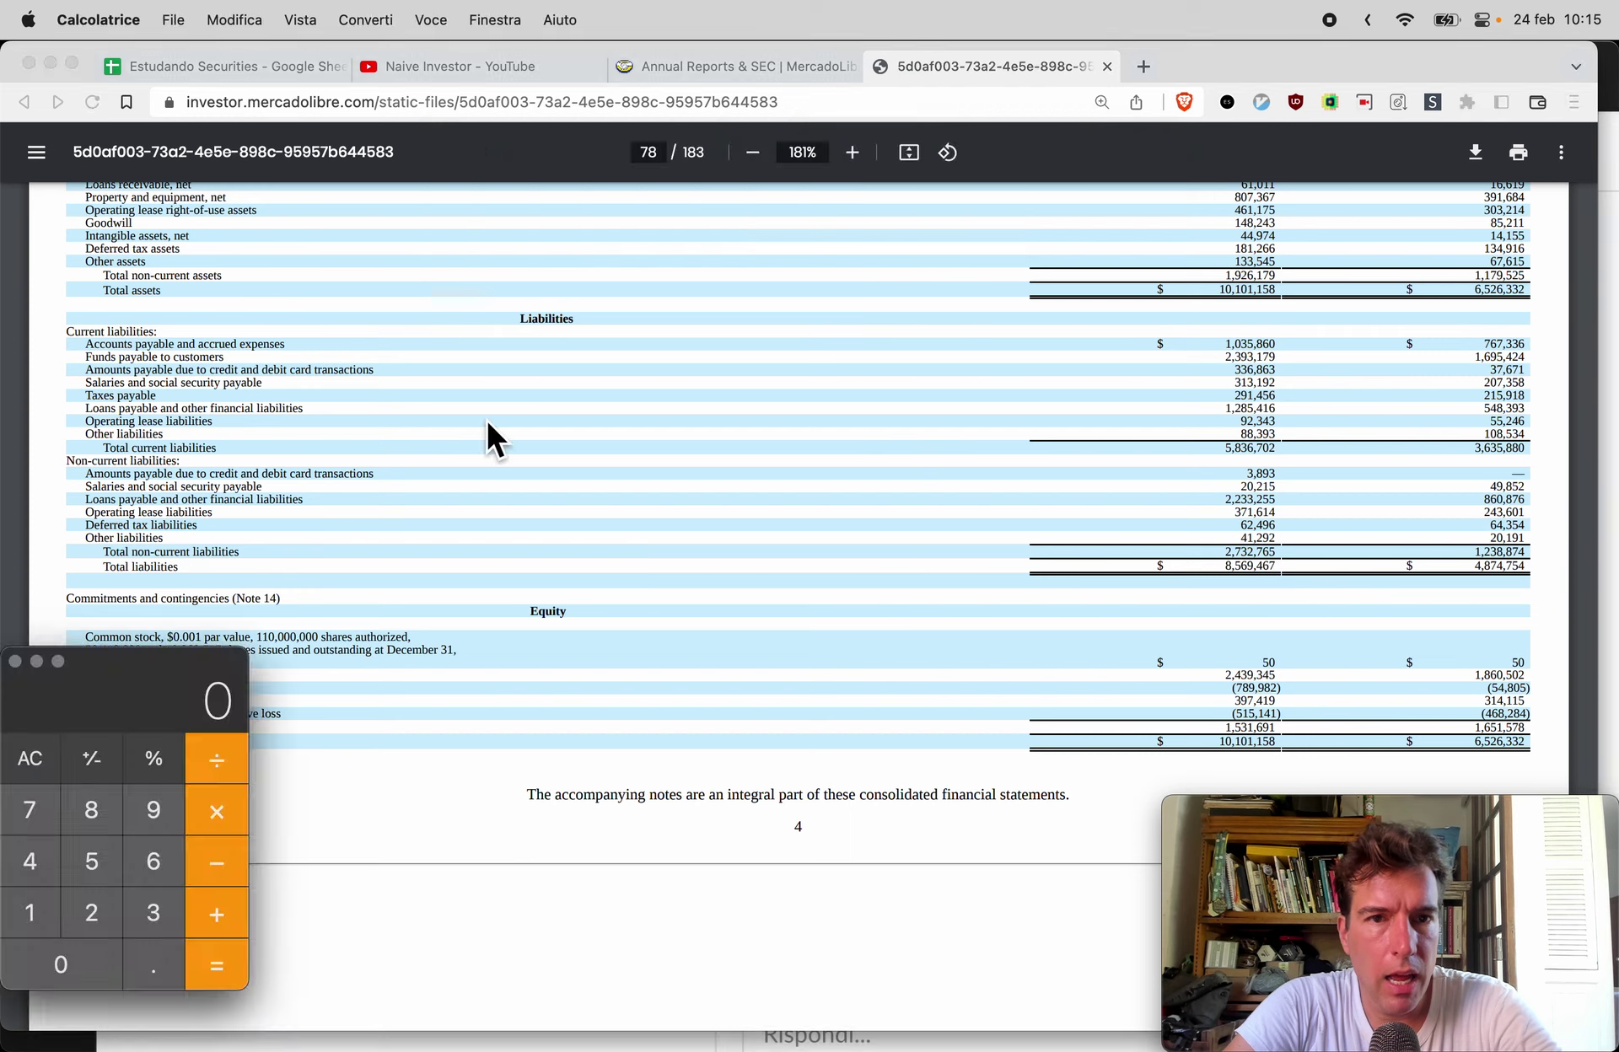
key("Escape")
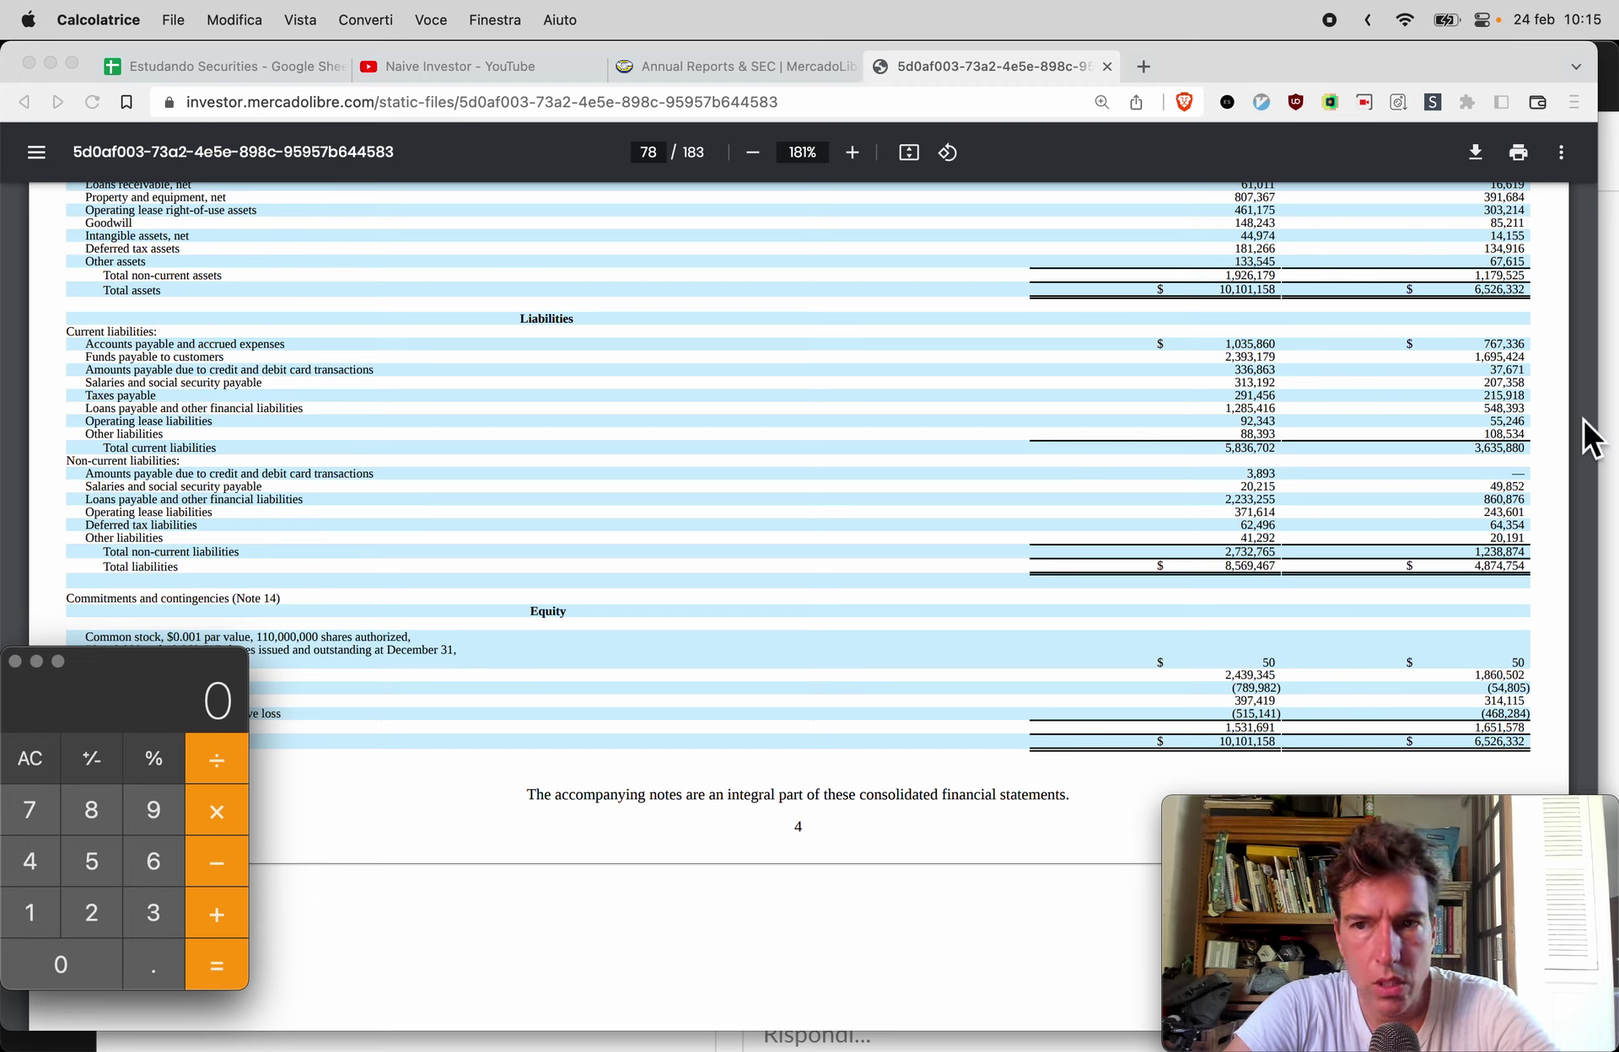
type("548")
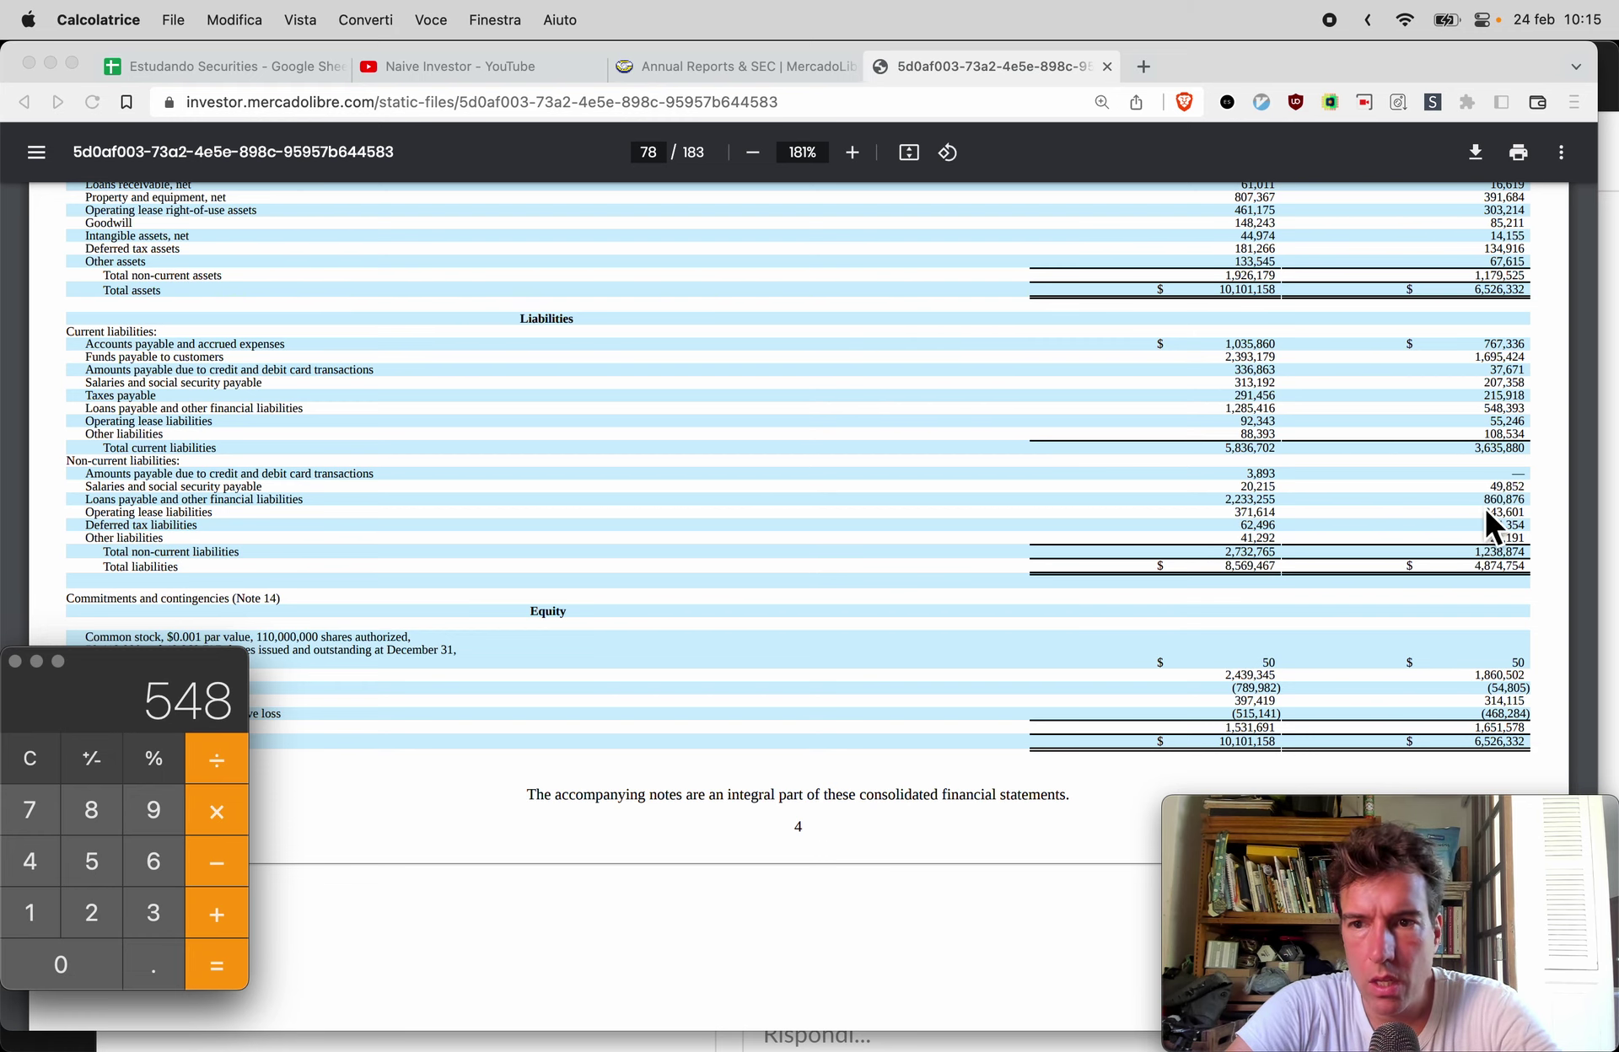
type("+")
type("1409")
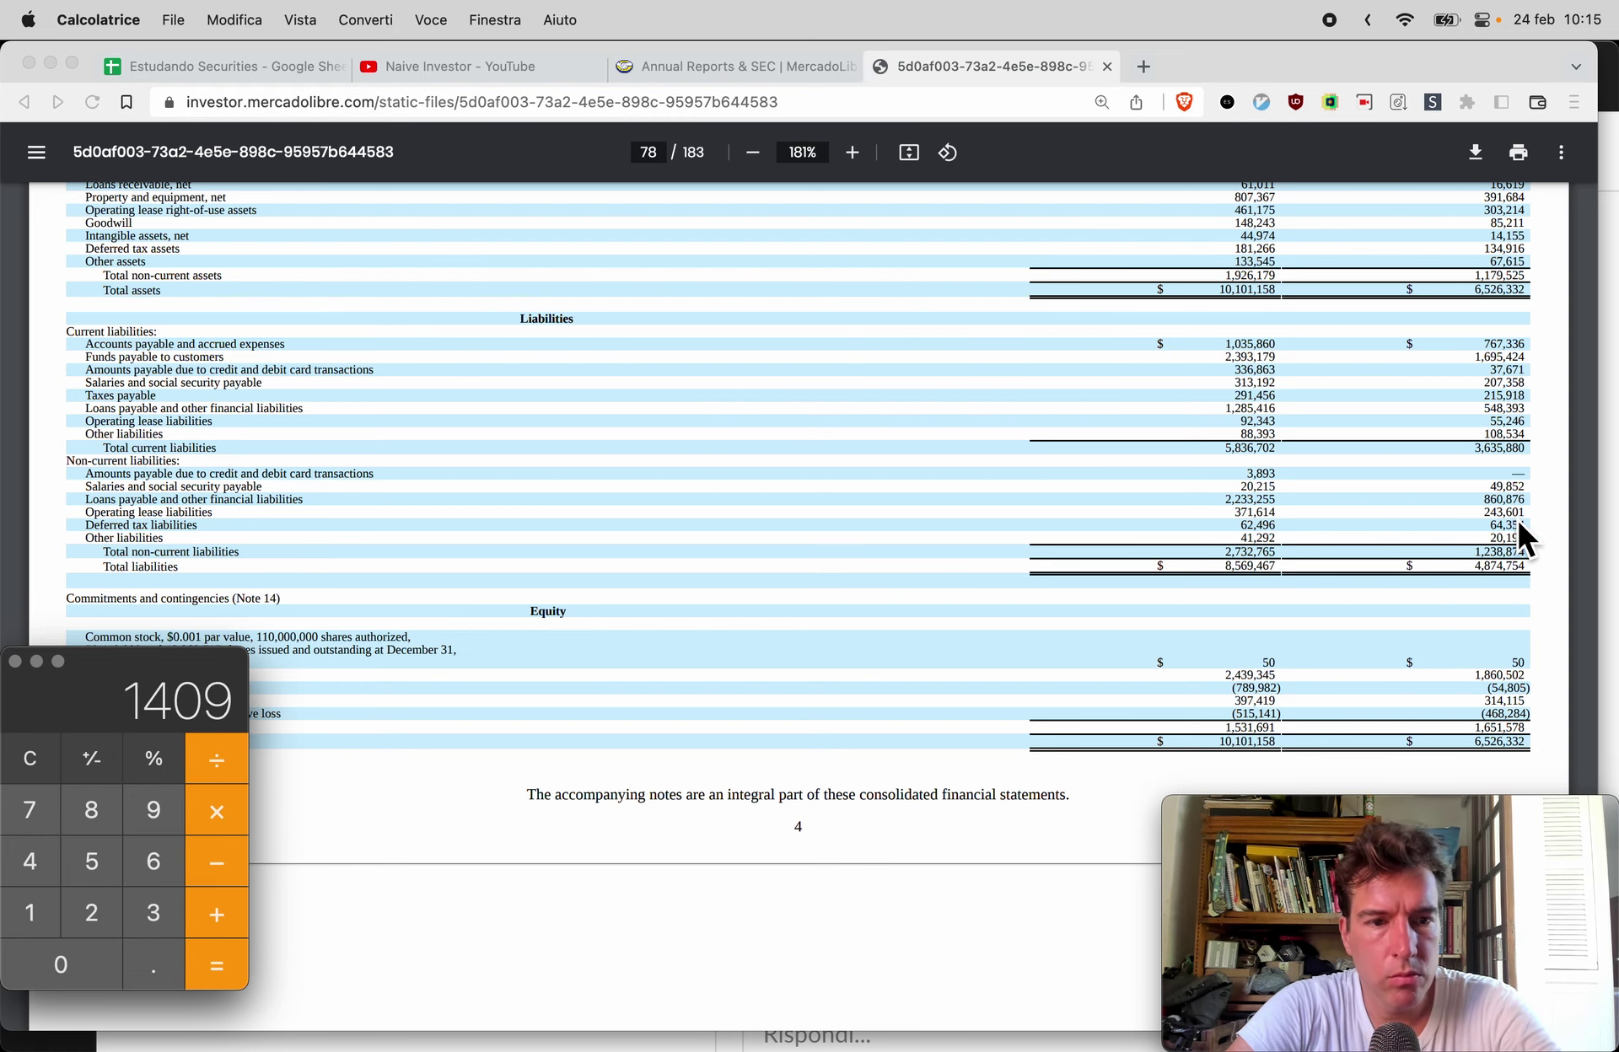
key("super+c")
Step: Paste 1409 into D151 as Mercado Livre's 2020 total debt
key("super+Tab")
key("super+1")
key("Left")
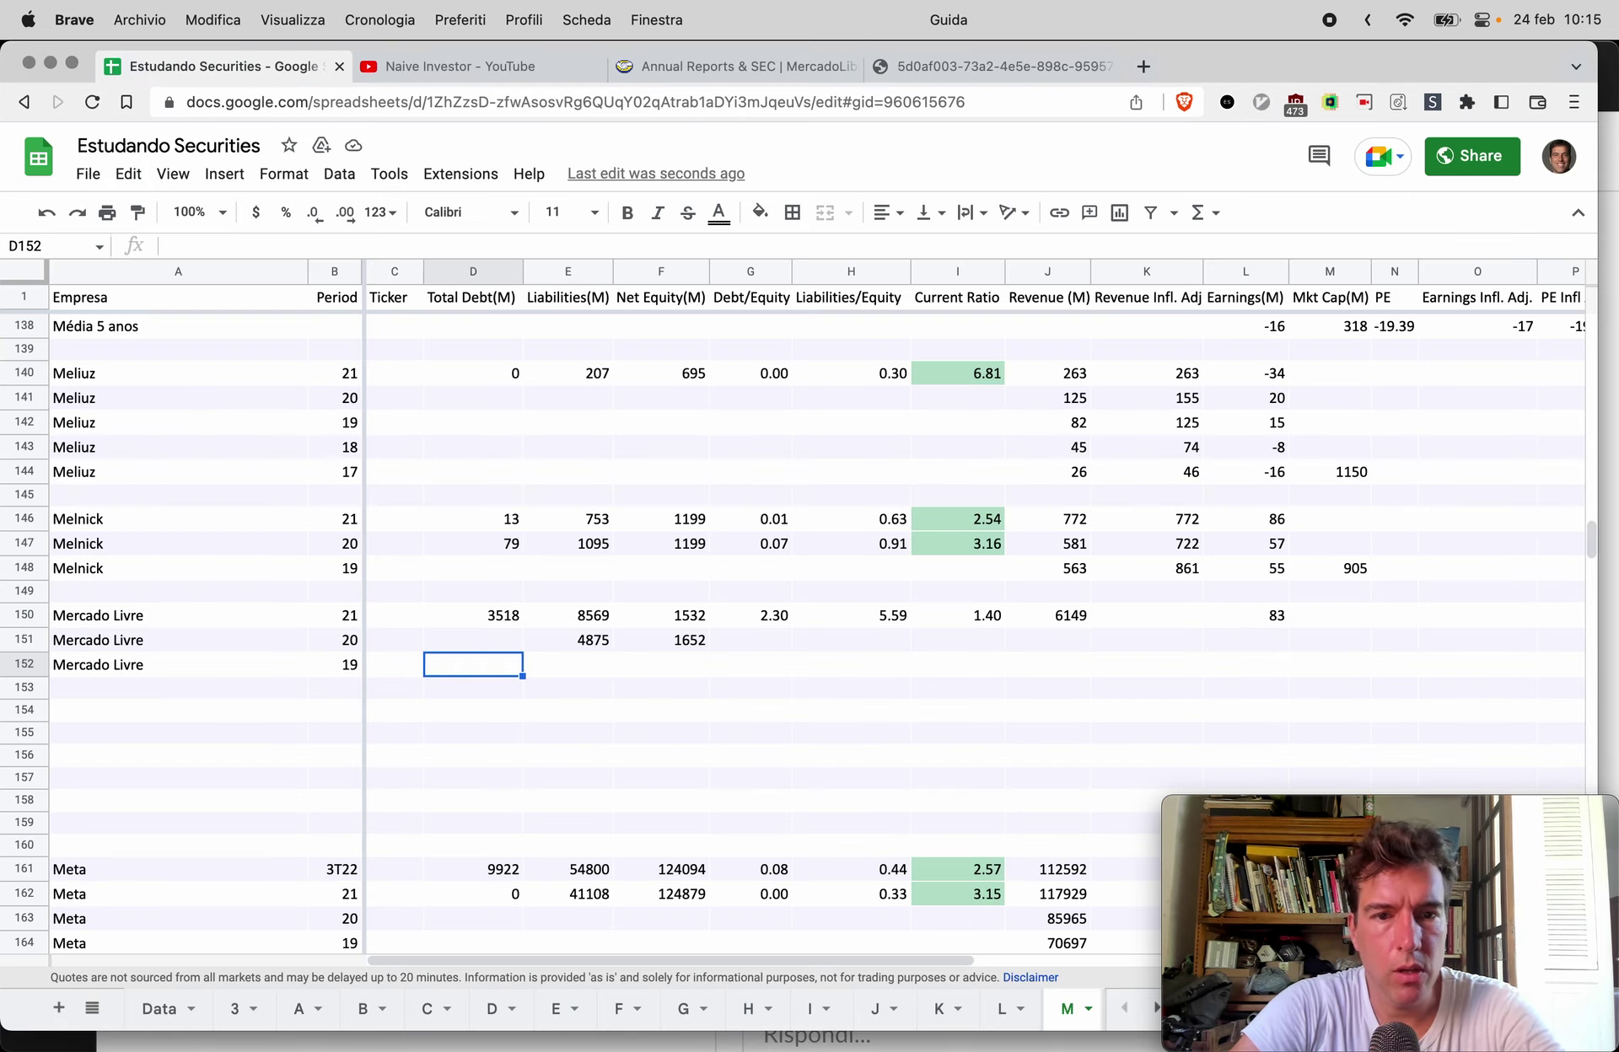
key("Up")
key("super+v")
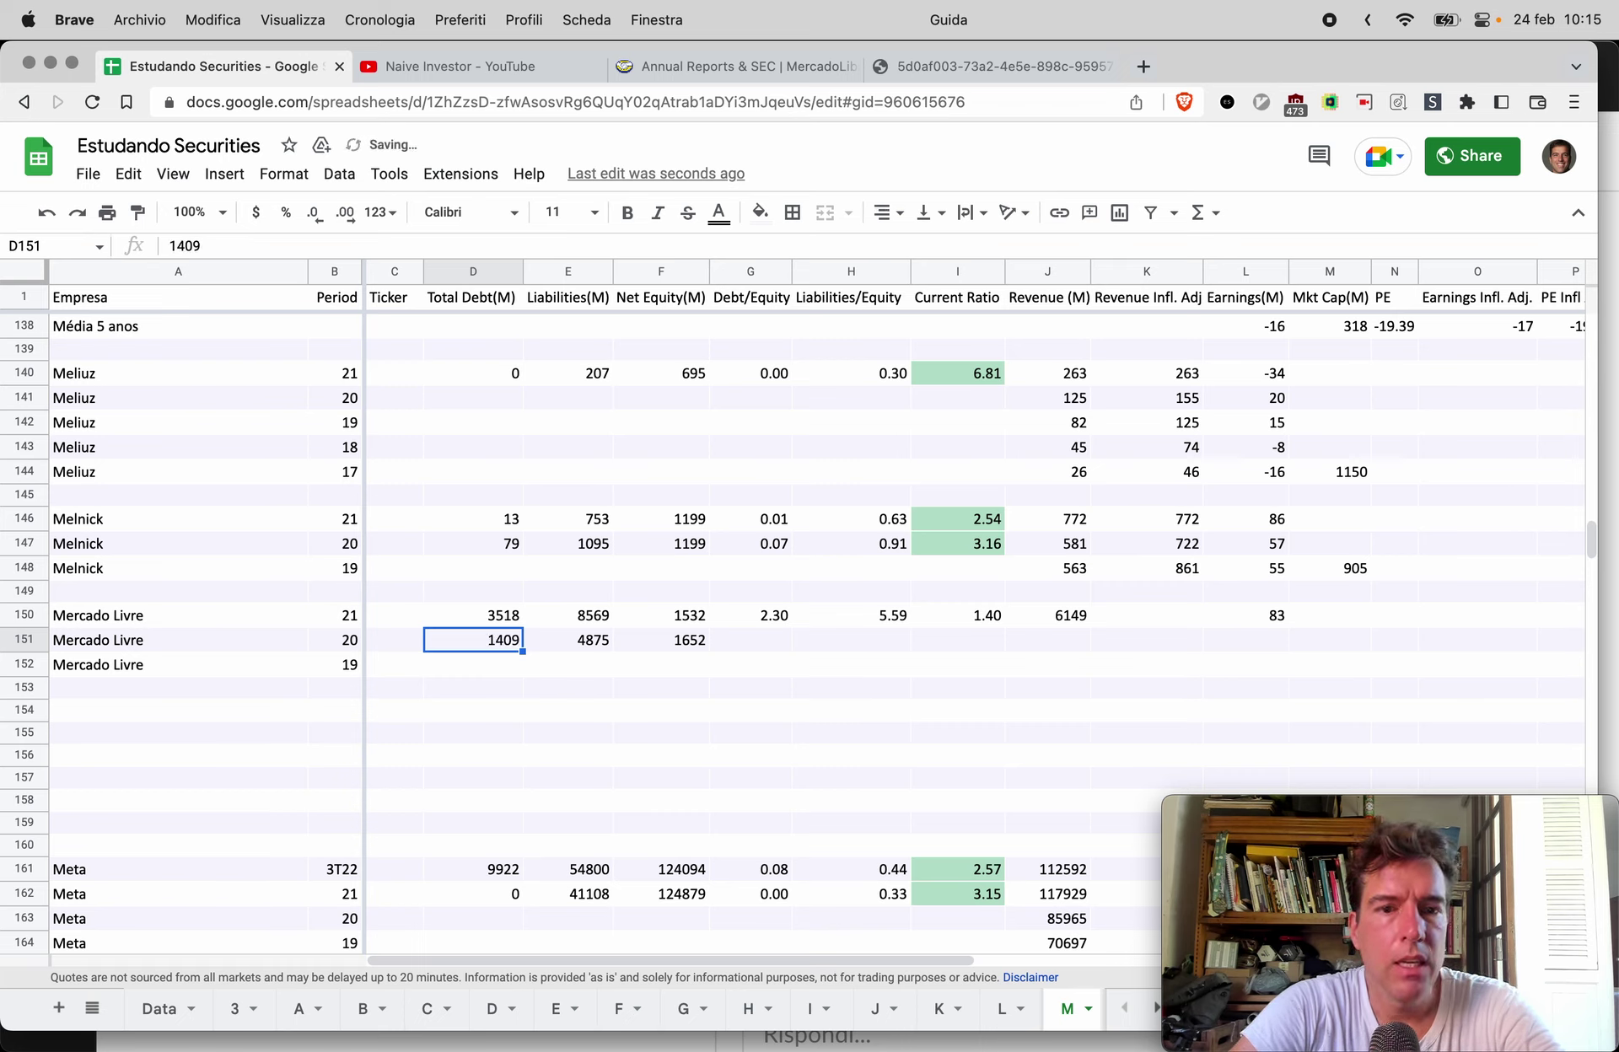
Step: Copy the G150:H150 ratio formulas into row 151, giving debt/equity 0.85 and liabilities/equity 2.95
key("Up")
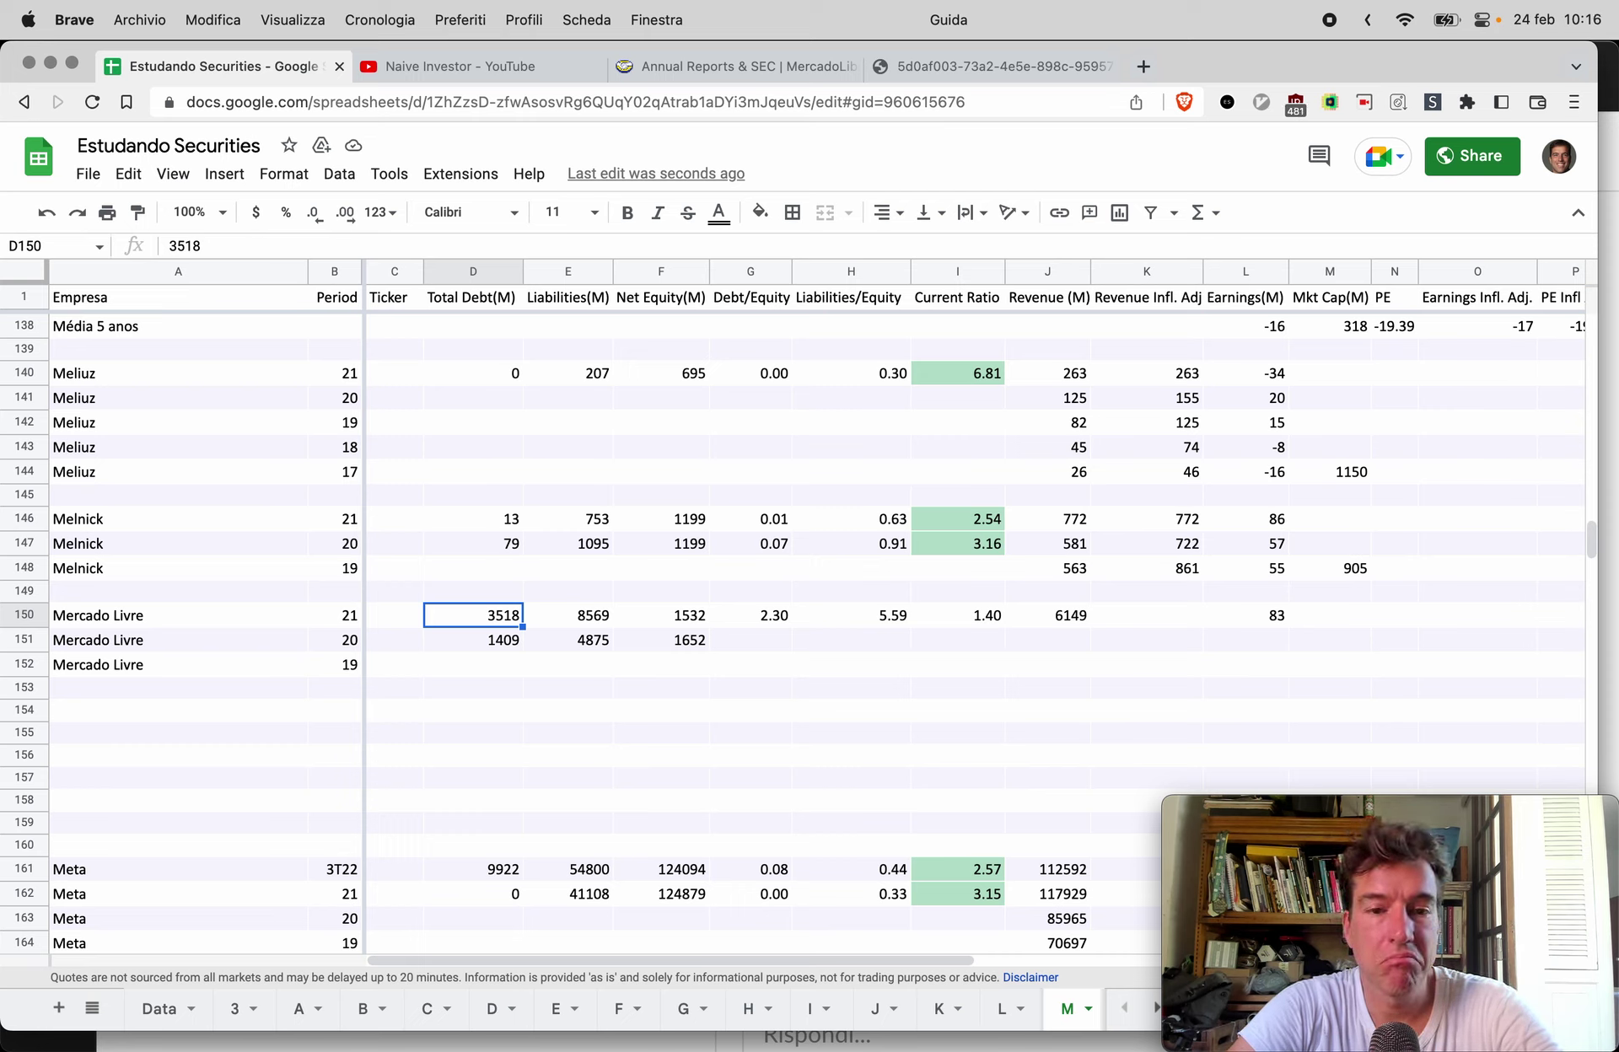
key("Down")
key("Right")
key("Right")
key("Right")
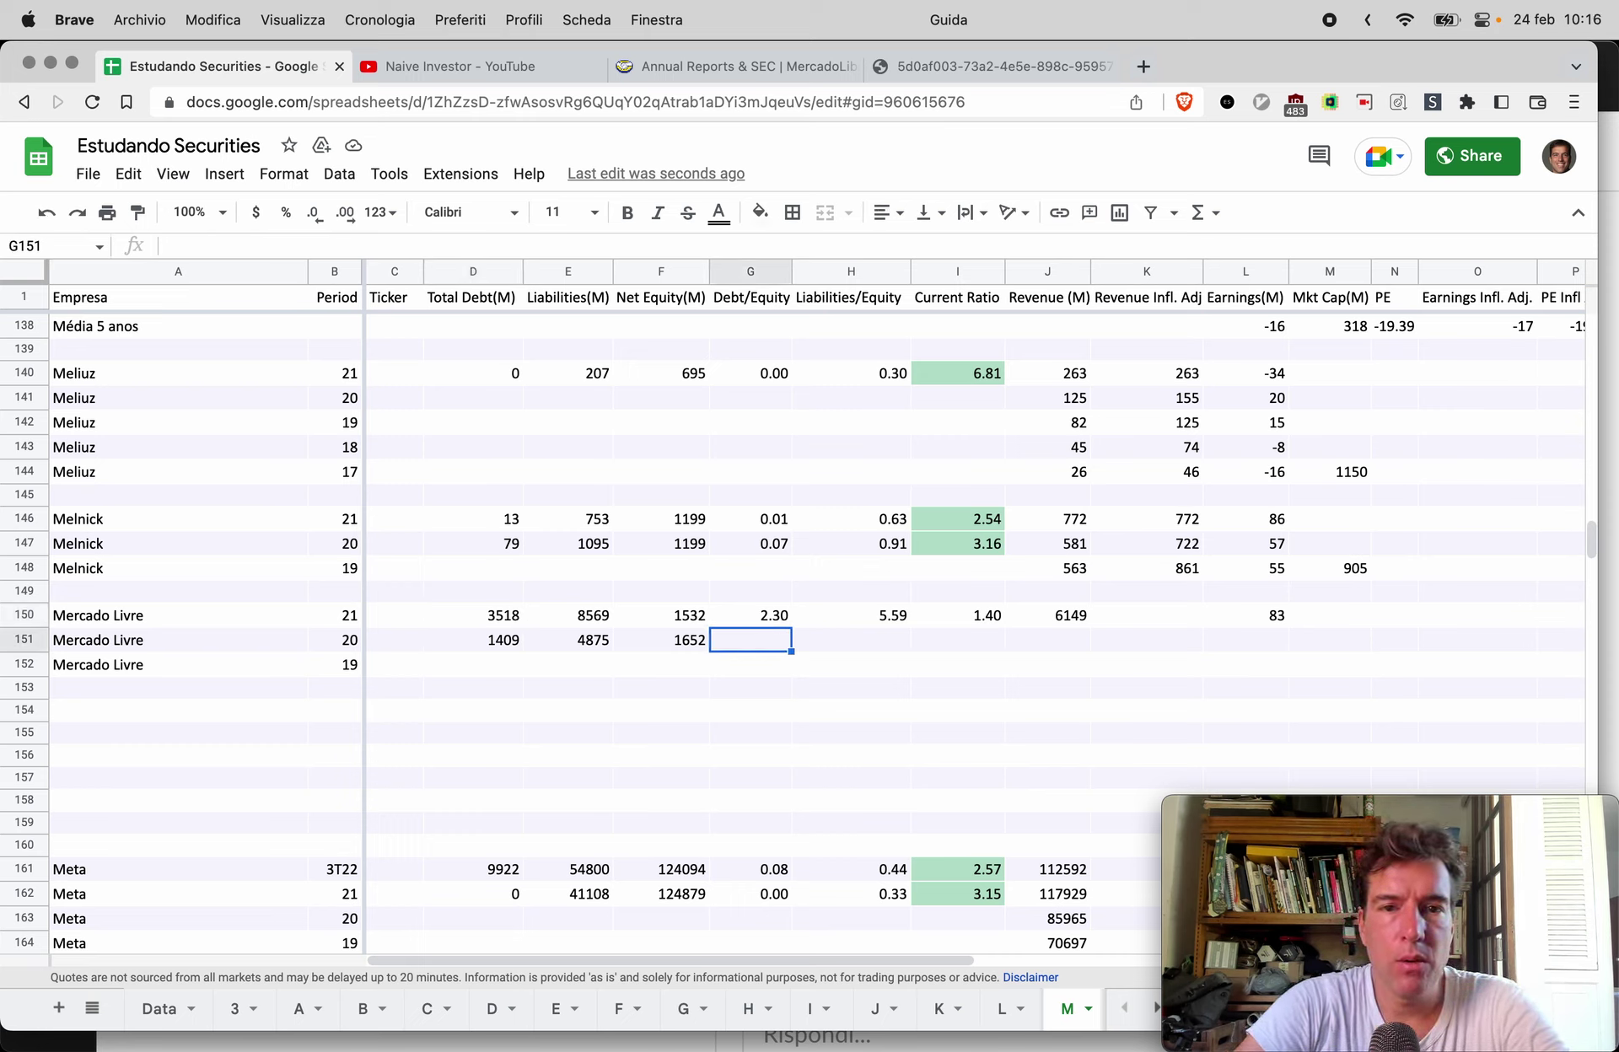
key("Up")
key("shift+Right")
key("super+c")
key("Down")
key("super+v")
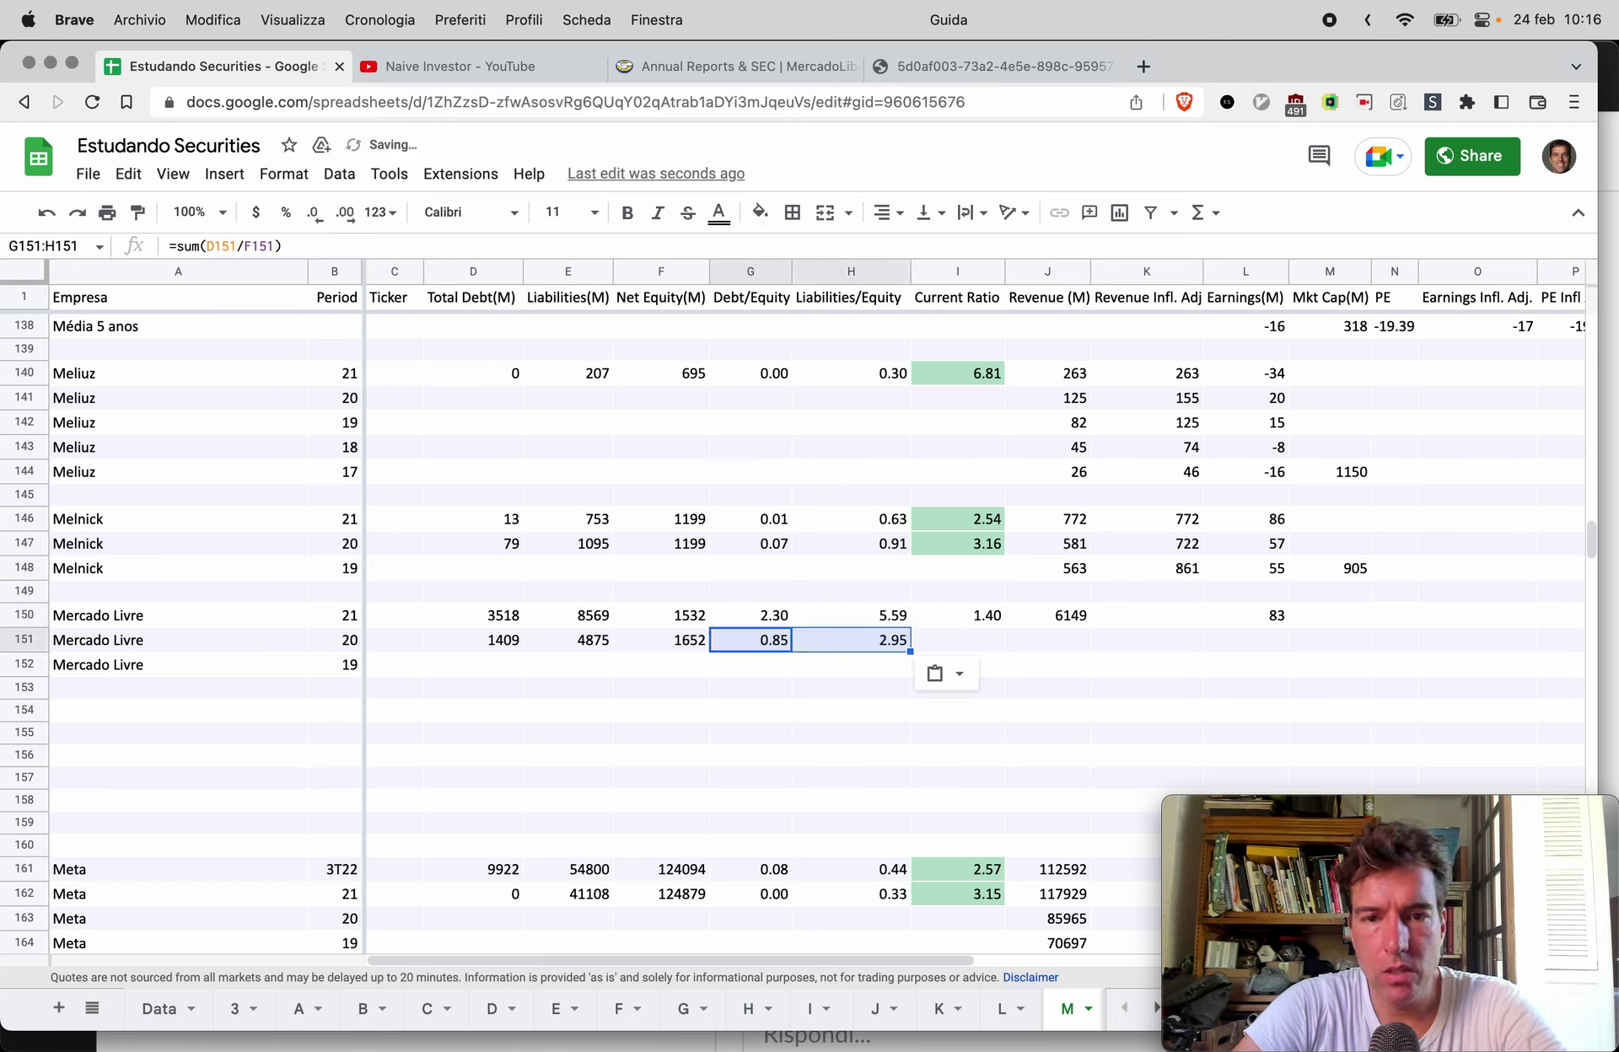
key("Left")
key("Right")
key("Right")
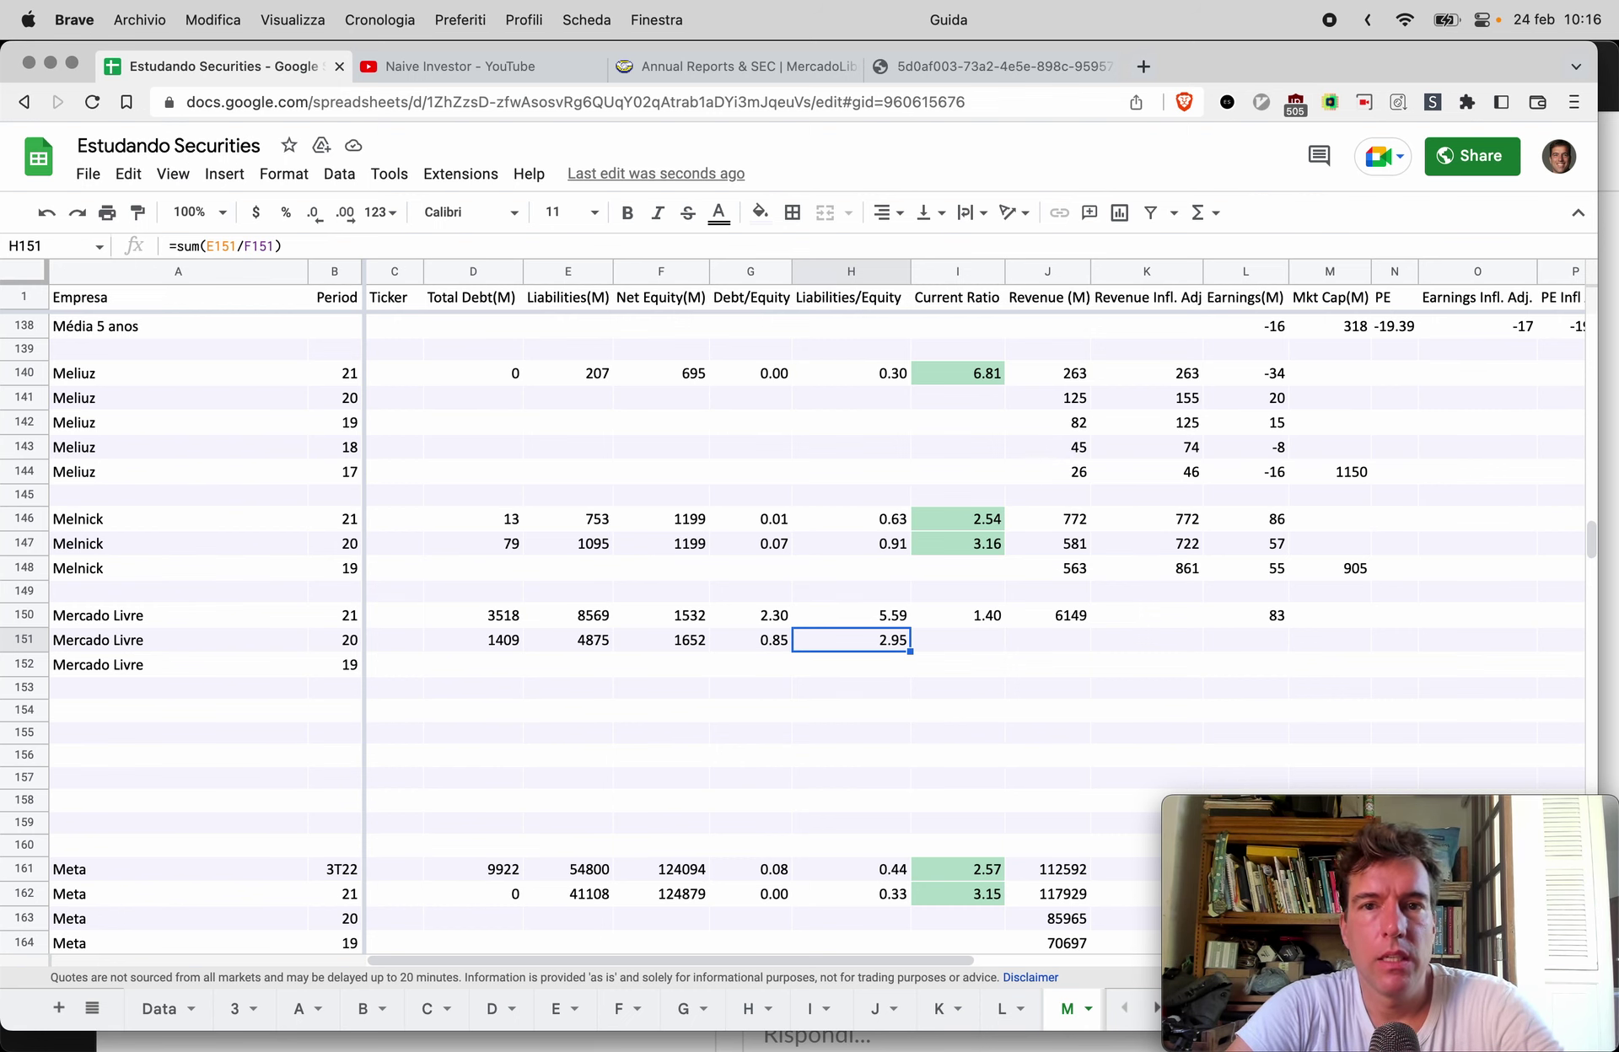
key("super+4")
Step: Divide 2020 current assets 5347 by current liabilities in Calculator
scroll(1201, 467, "up", 2)
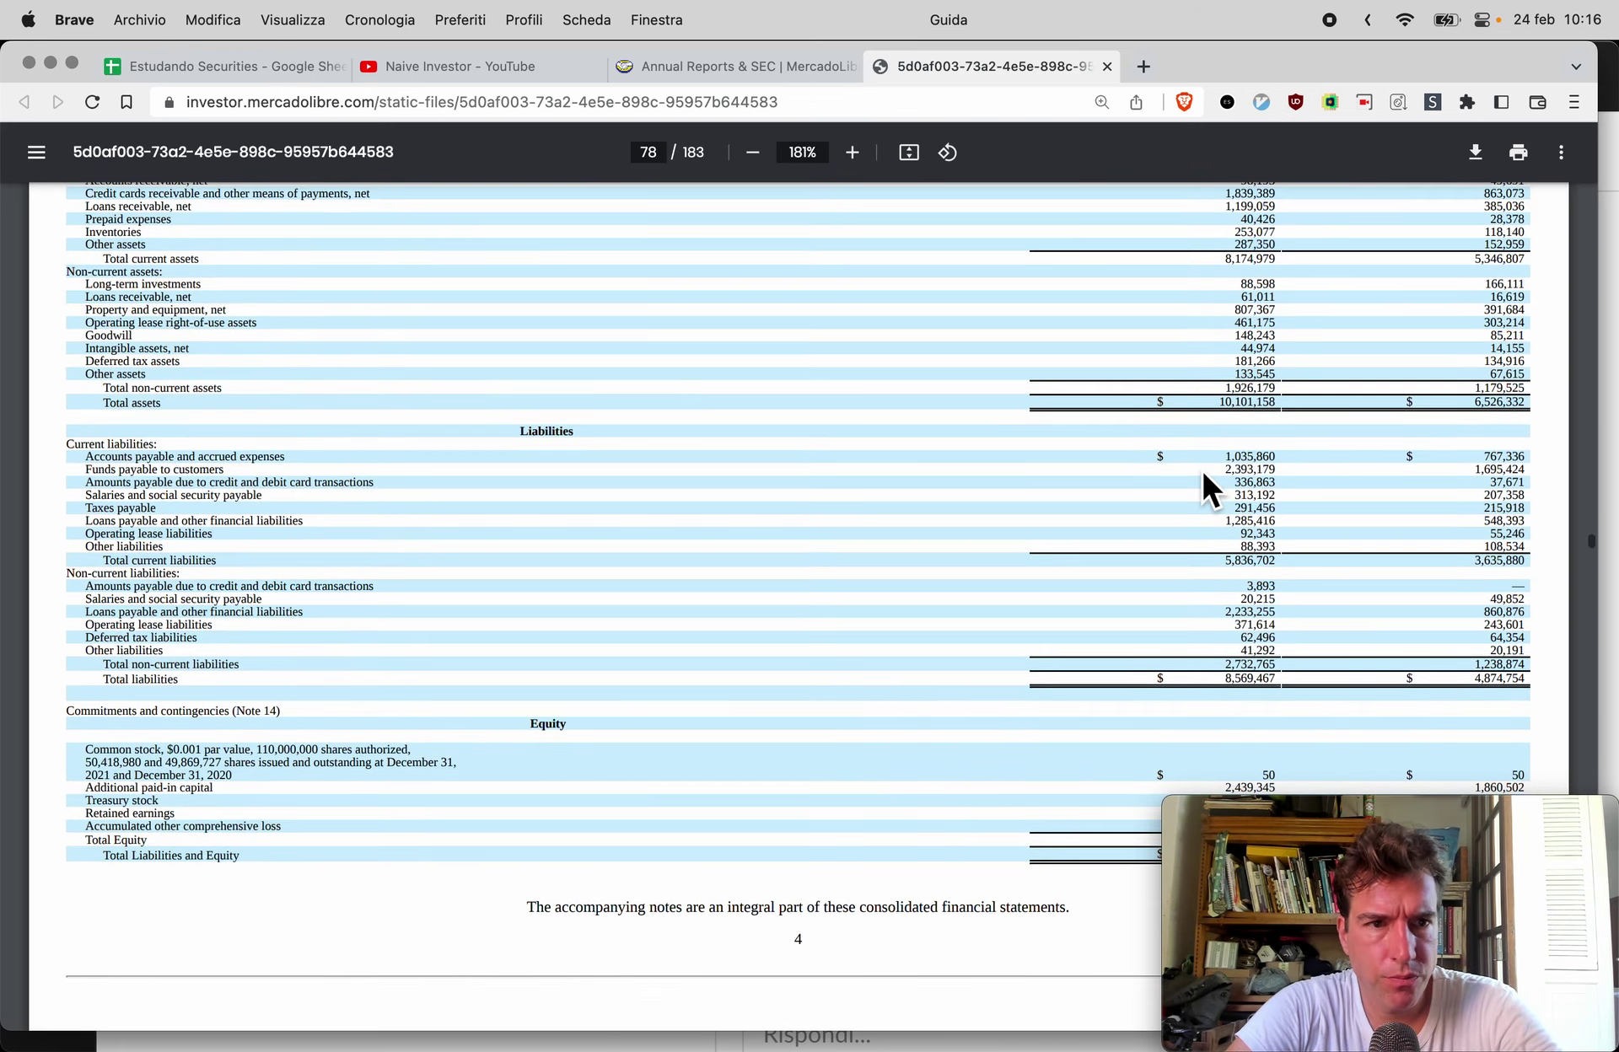
scroll(1200, 467, "up", 3)
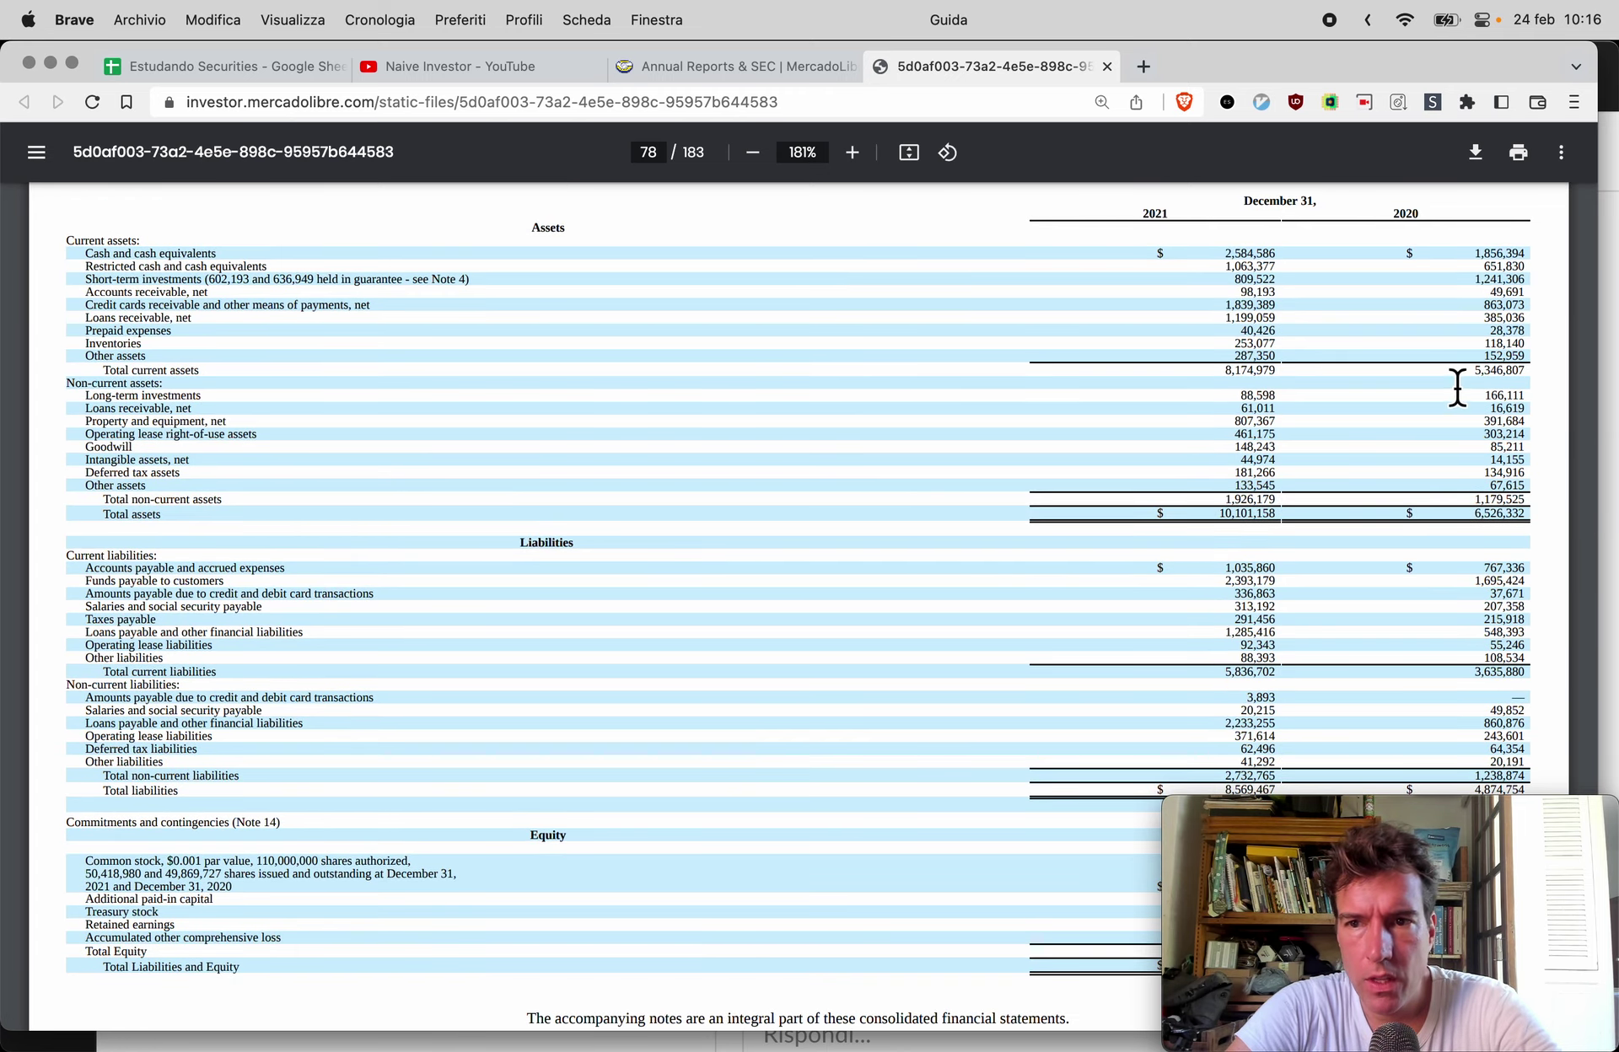
key("super+Tab")
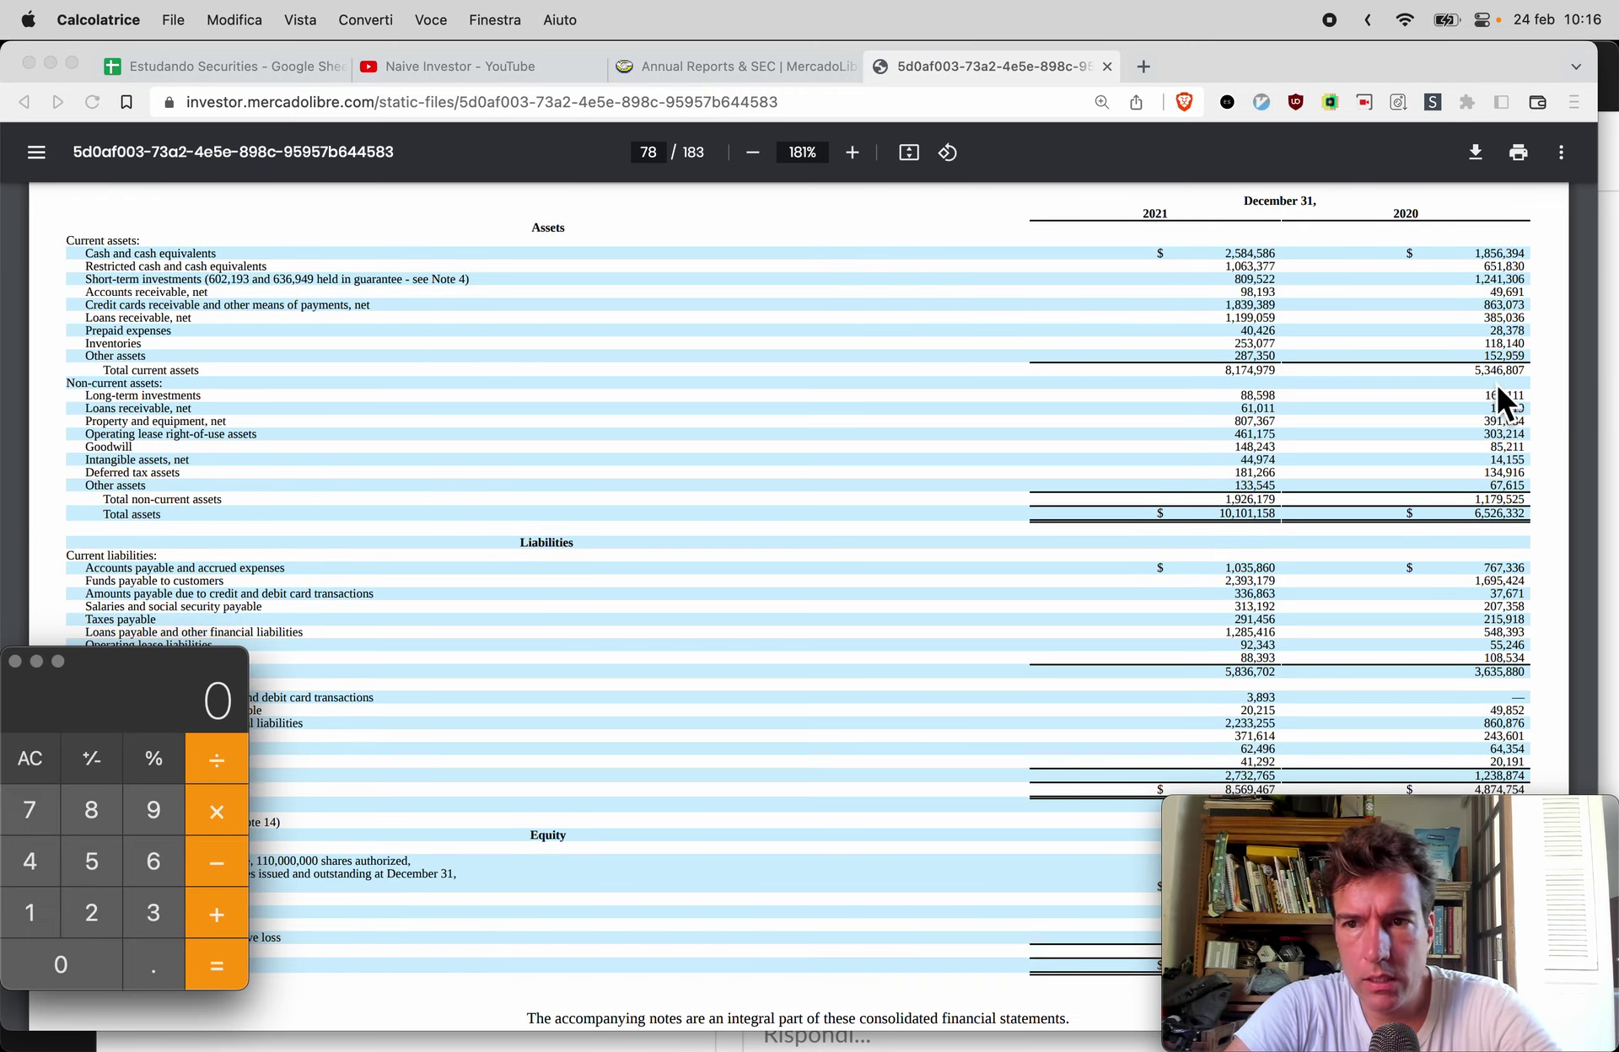
type("5347")
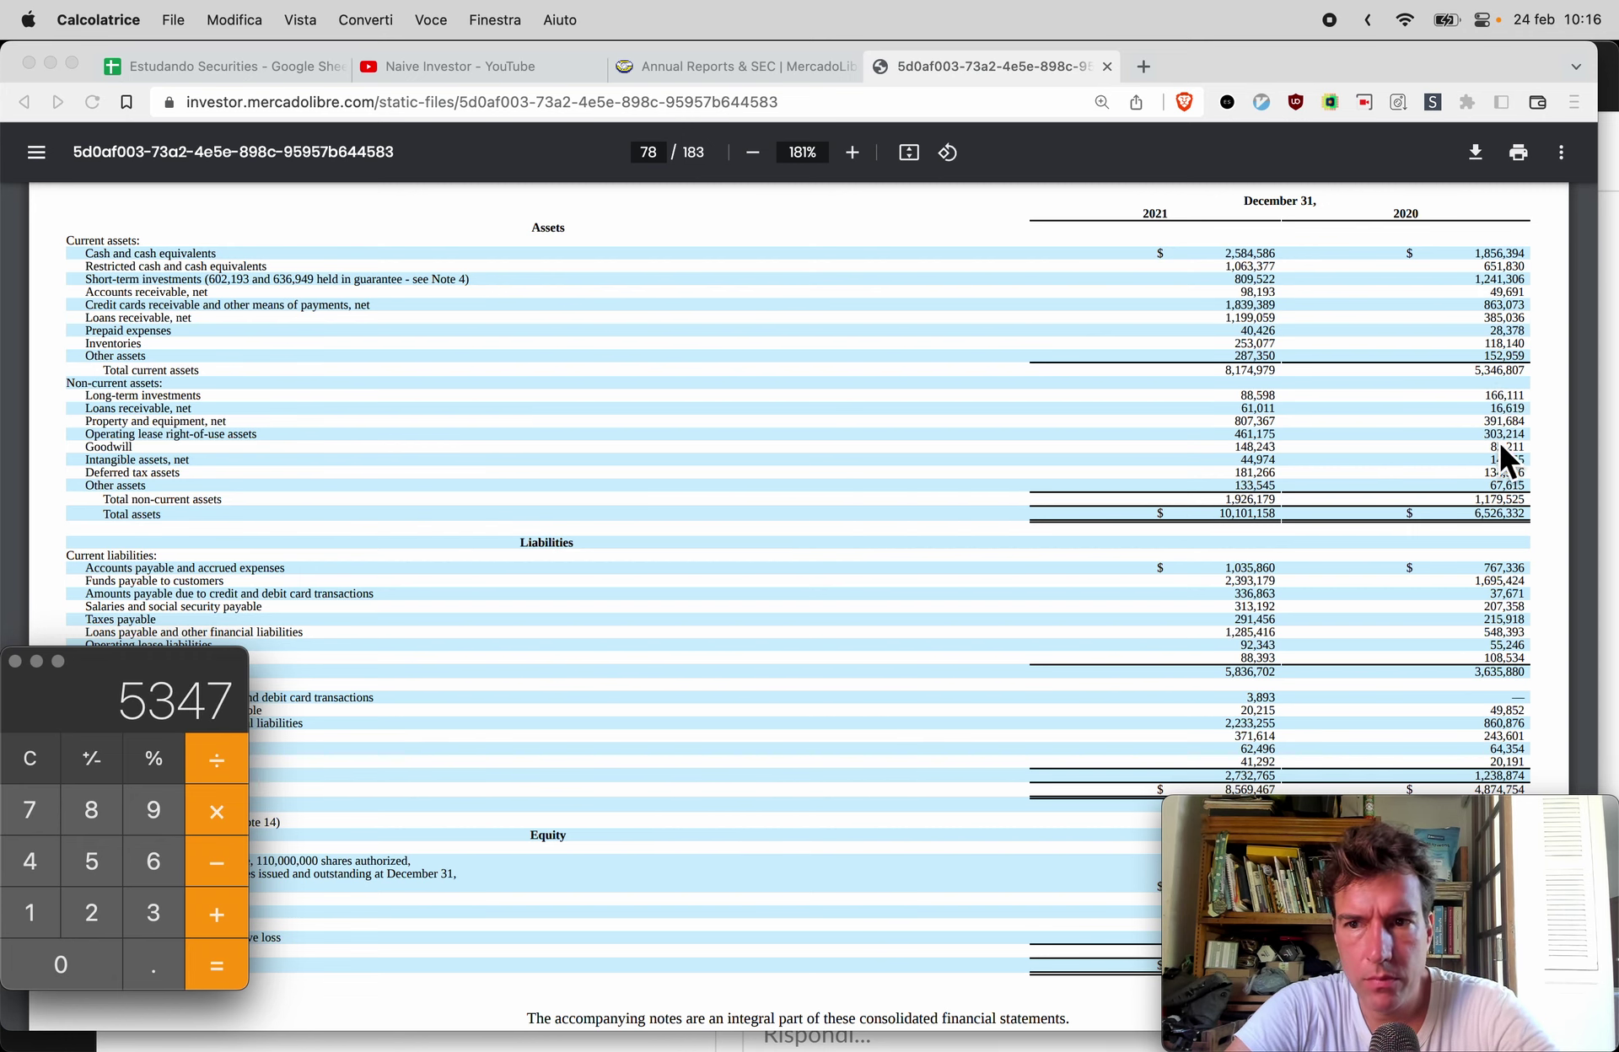
scroll(1499, 447, "down", 5)
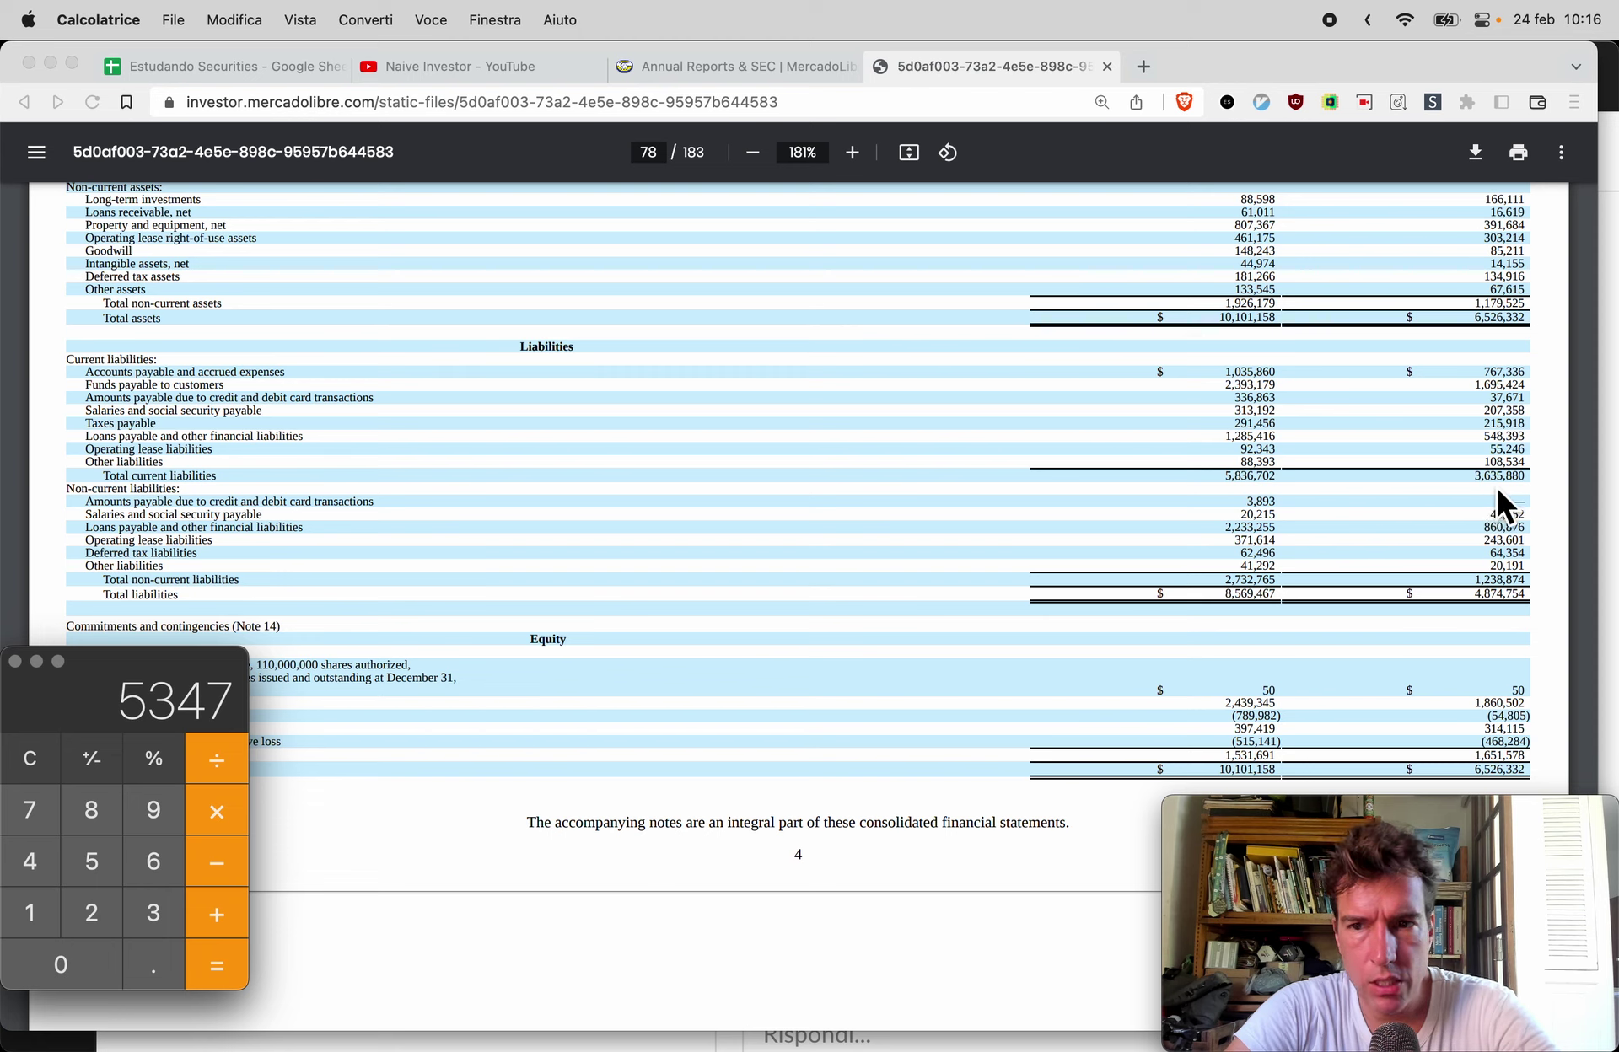
key("slash")
type("3")
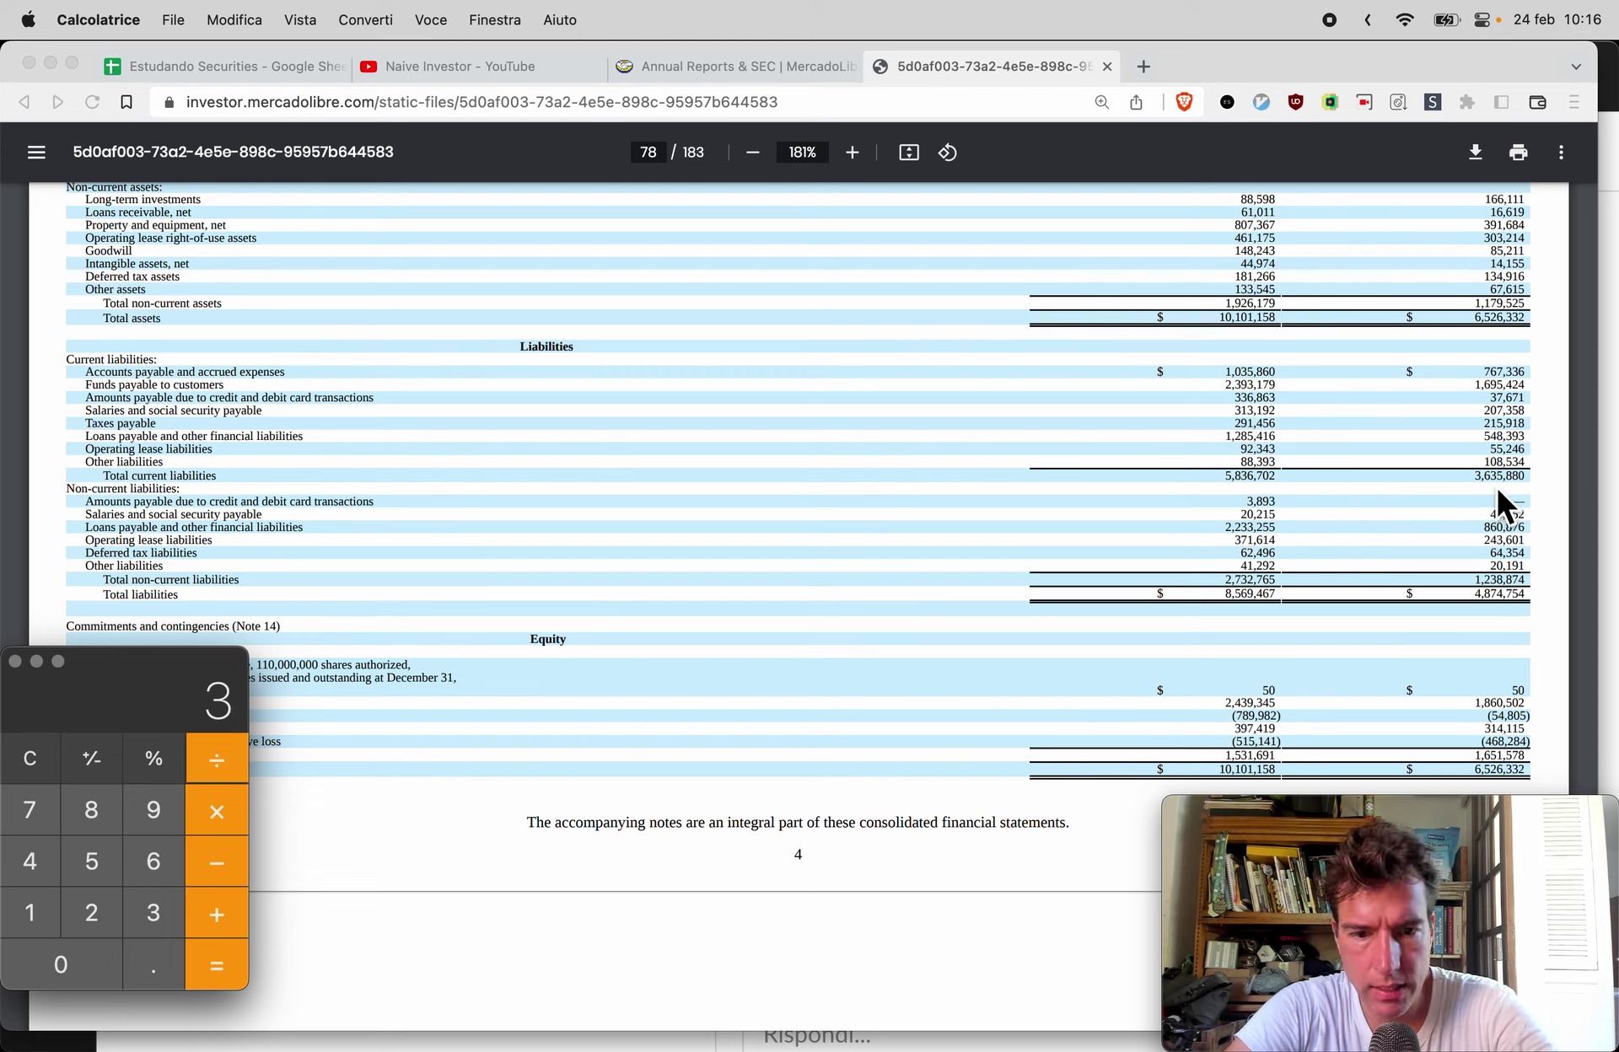
type("63")
key("Return")
Step: Paste the 1.47 current ratio into I151 for 2020
left_click(1496, 494)
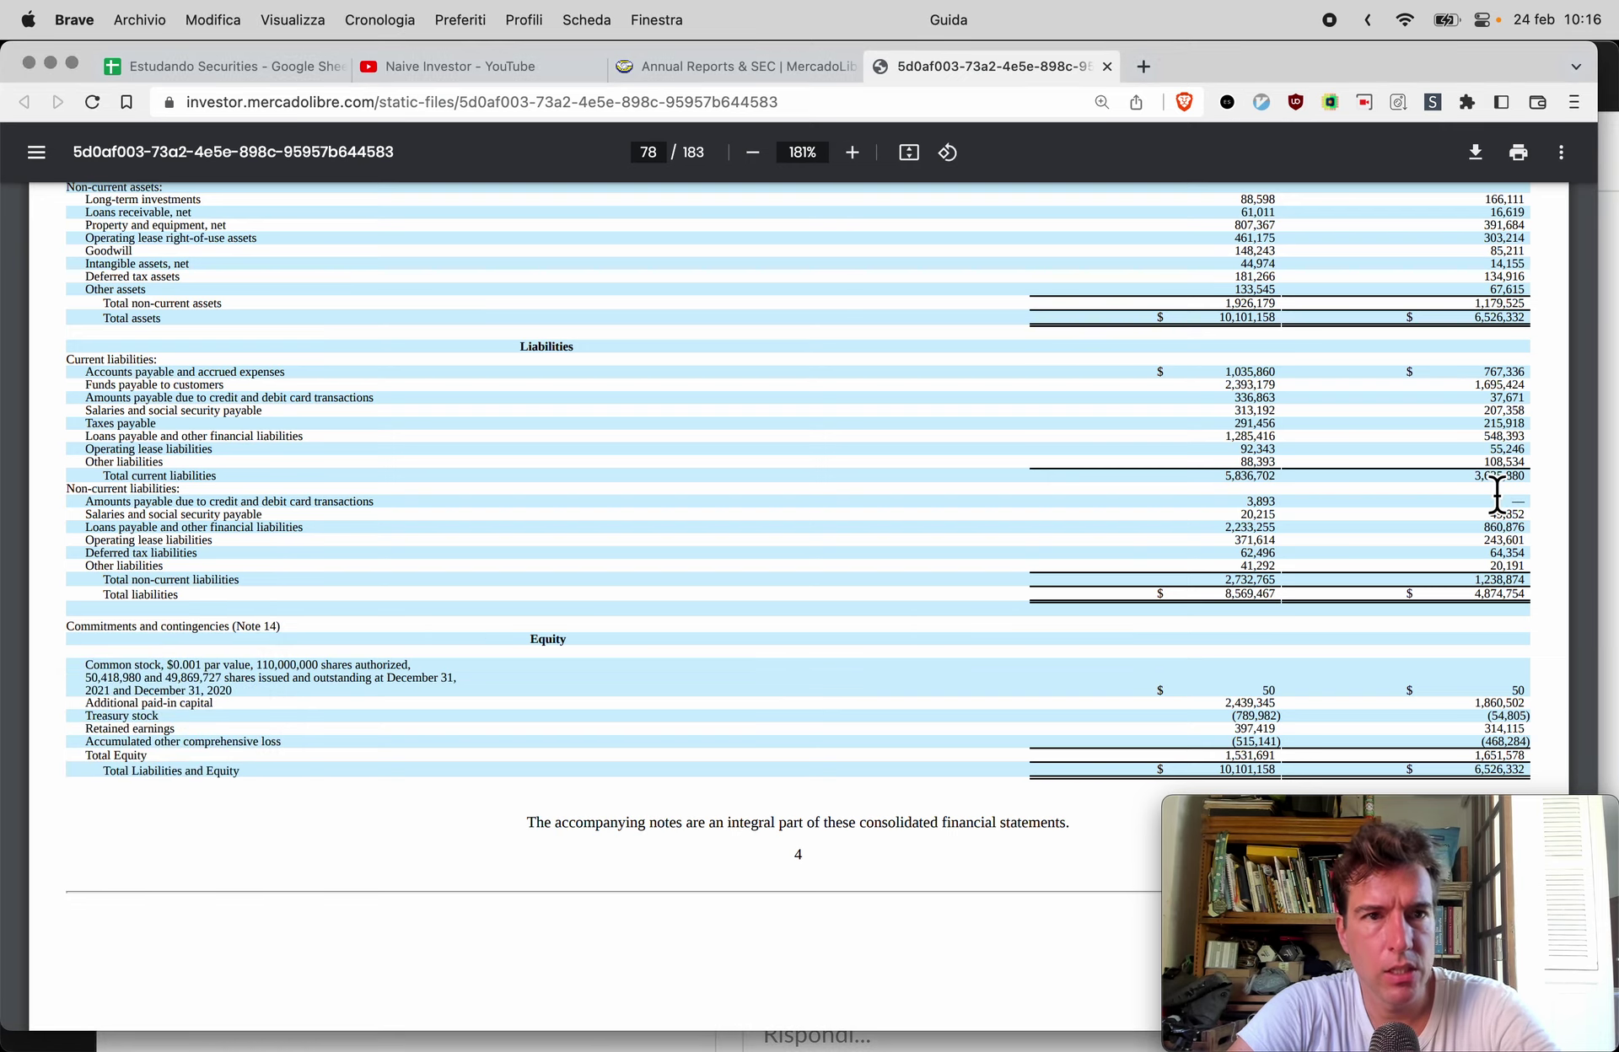
key("super+1")
key("Right")
key("super+v")
Step: Compare the 2020 and 2021 Debt/Equity, Liabilities/Equity and current ratio values
key("Down")
key("Up")
key("Up")
key("Left")
key("Left")
key("Down")
key("Up")
key("Right")
key("Right")
key("Down")
key("Left")
key("Left")
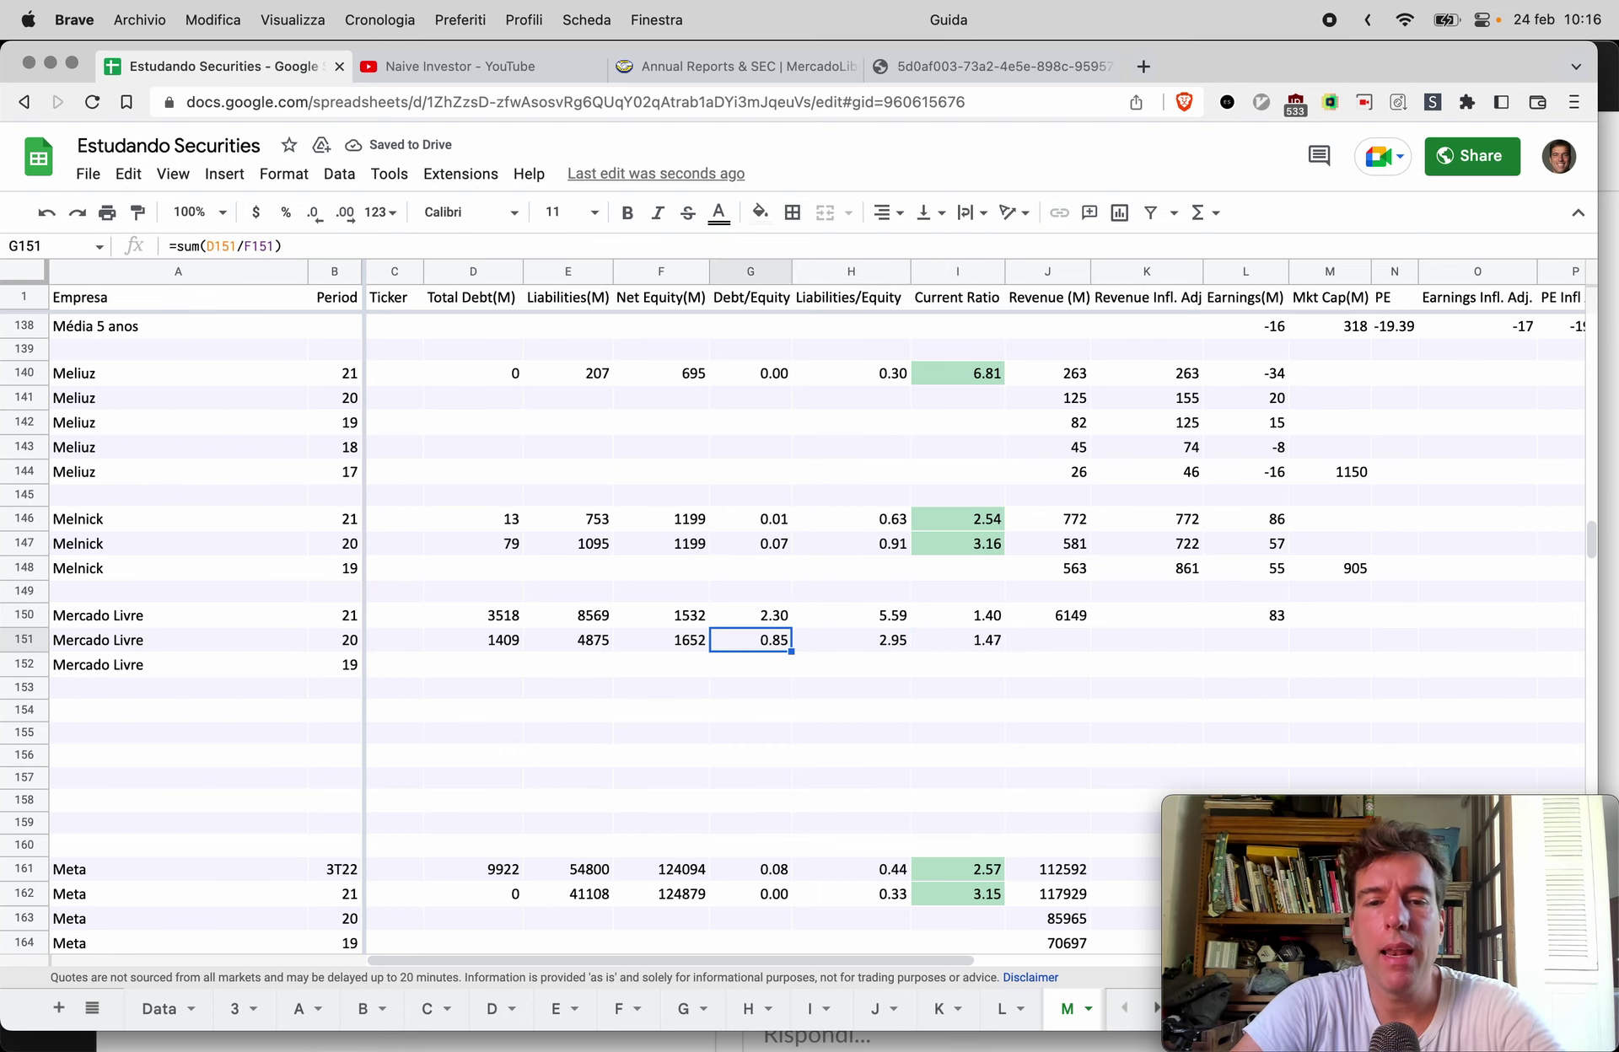
key("Up")
key("Right")
key("Right")
key("super+4")
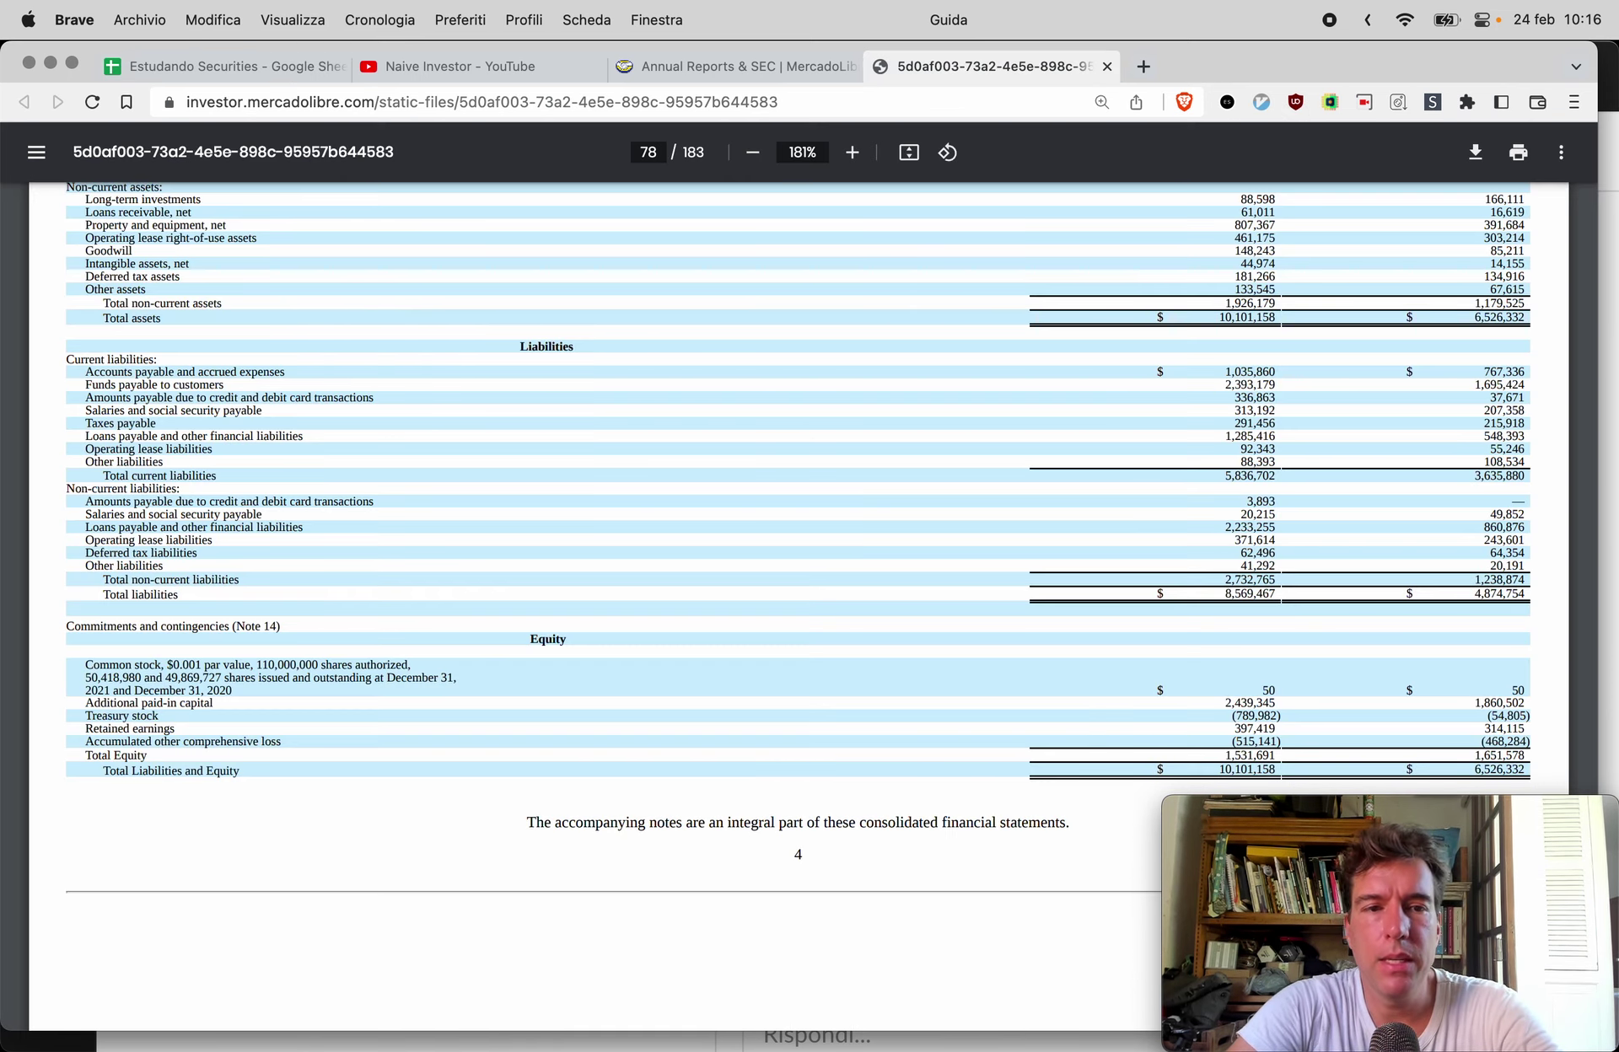
Step: Enter net service revenues 3690 in J151 for 2020 and 2266 in J152 for 2019
scroll(1121, 505, "down", 20)
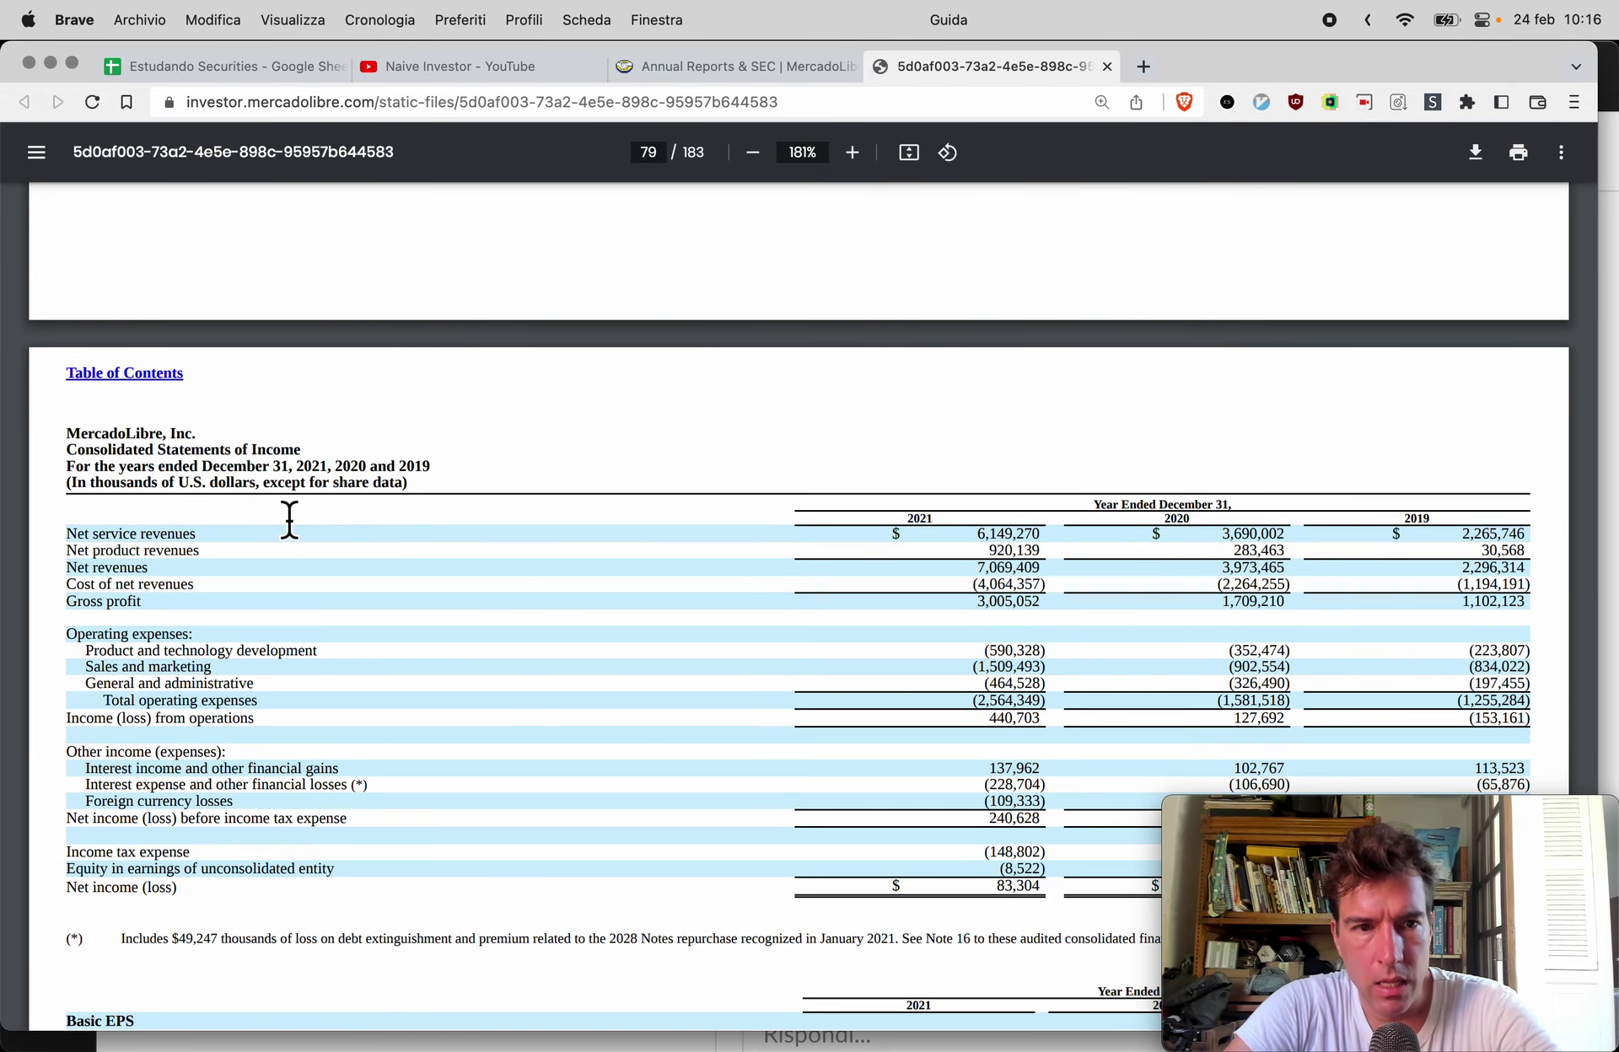
scroll(290, 517, "down", 2)
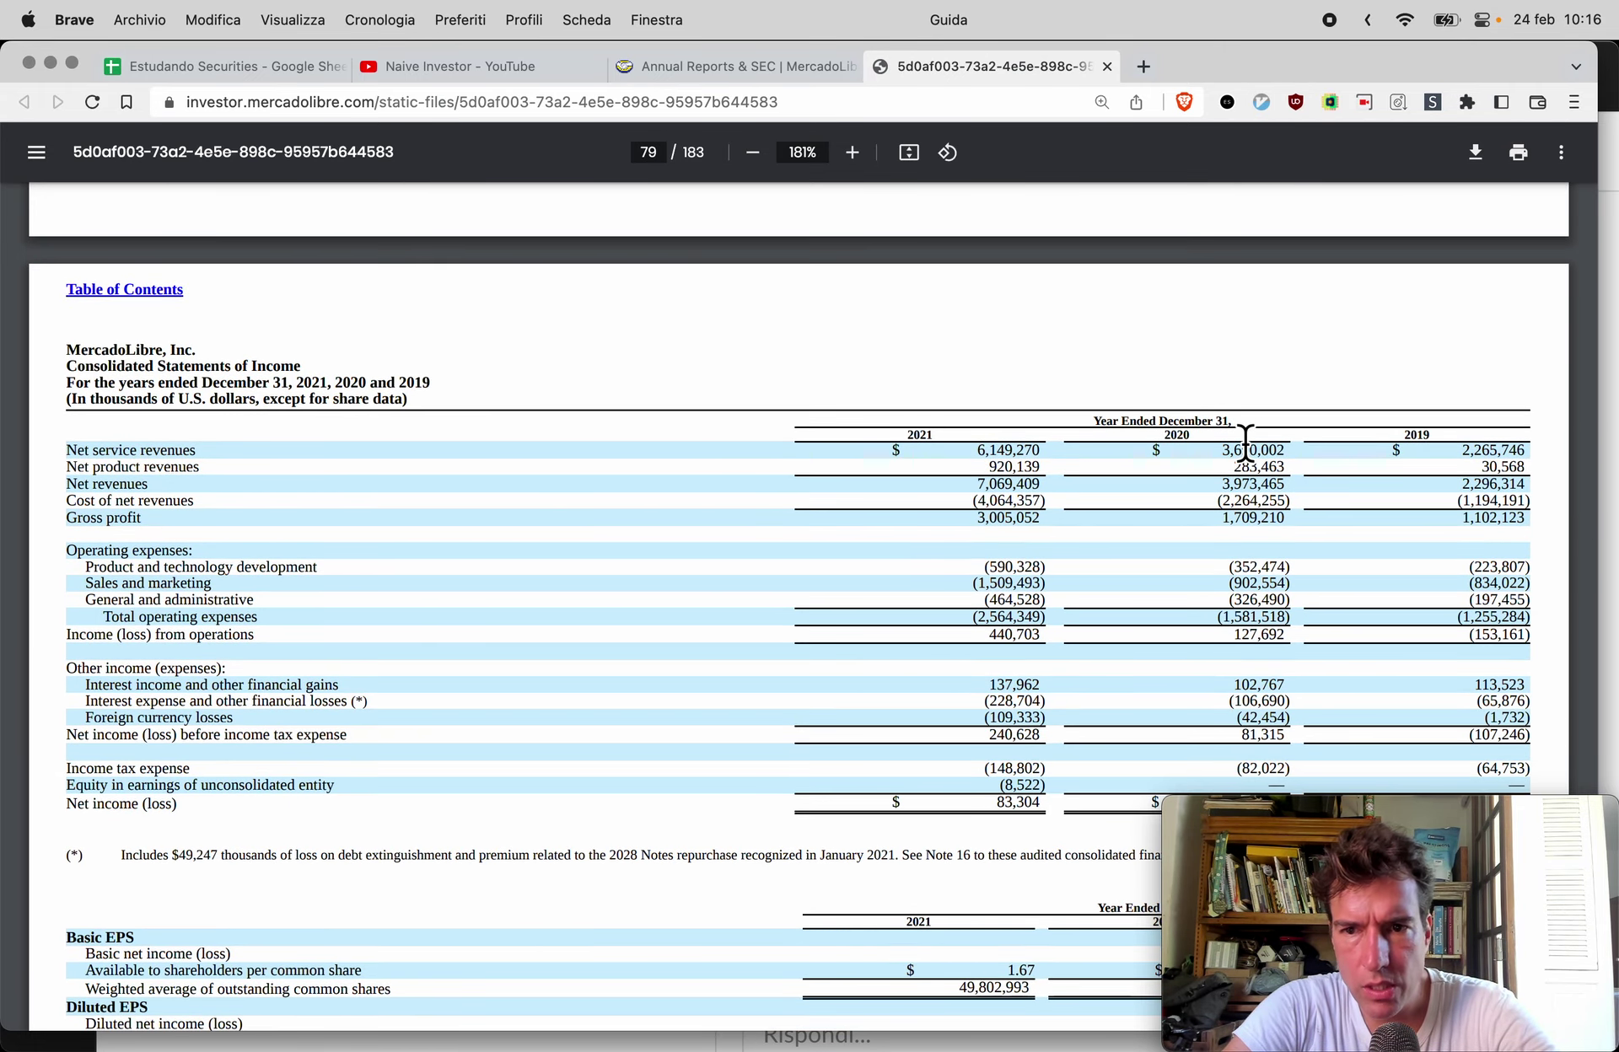
key("super+1")
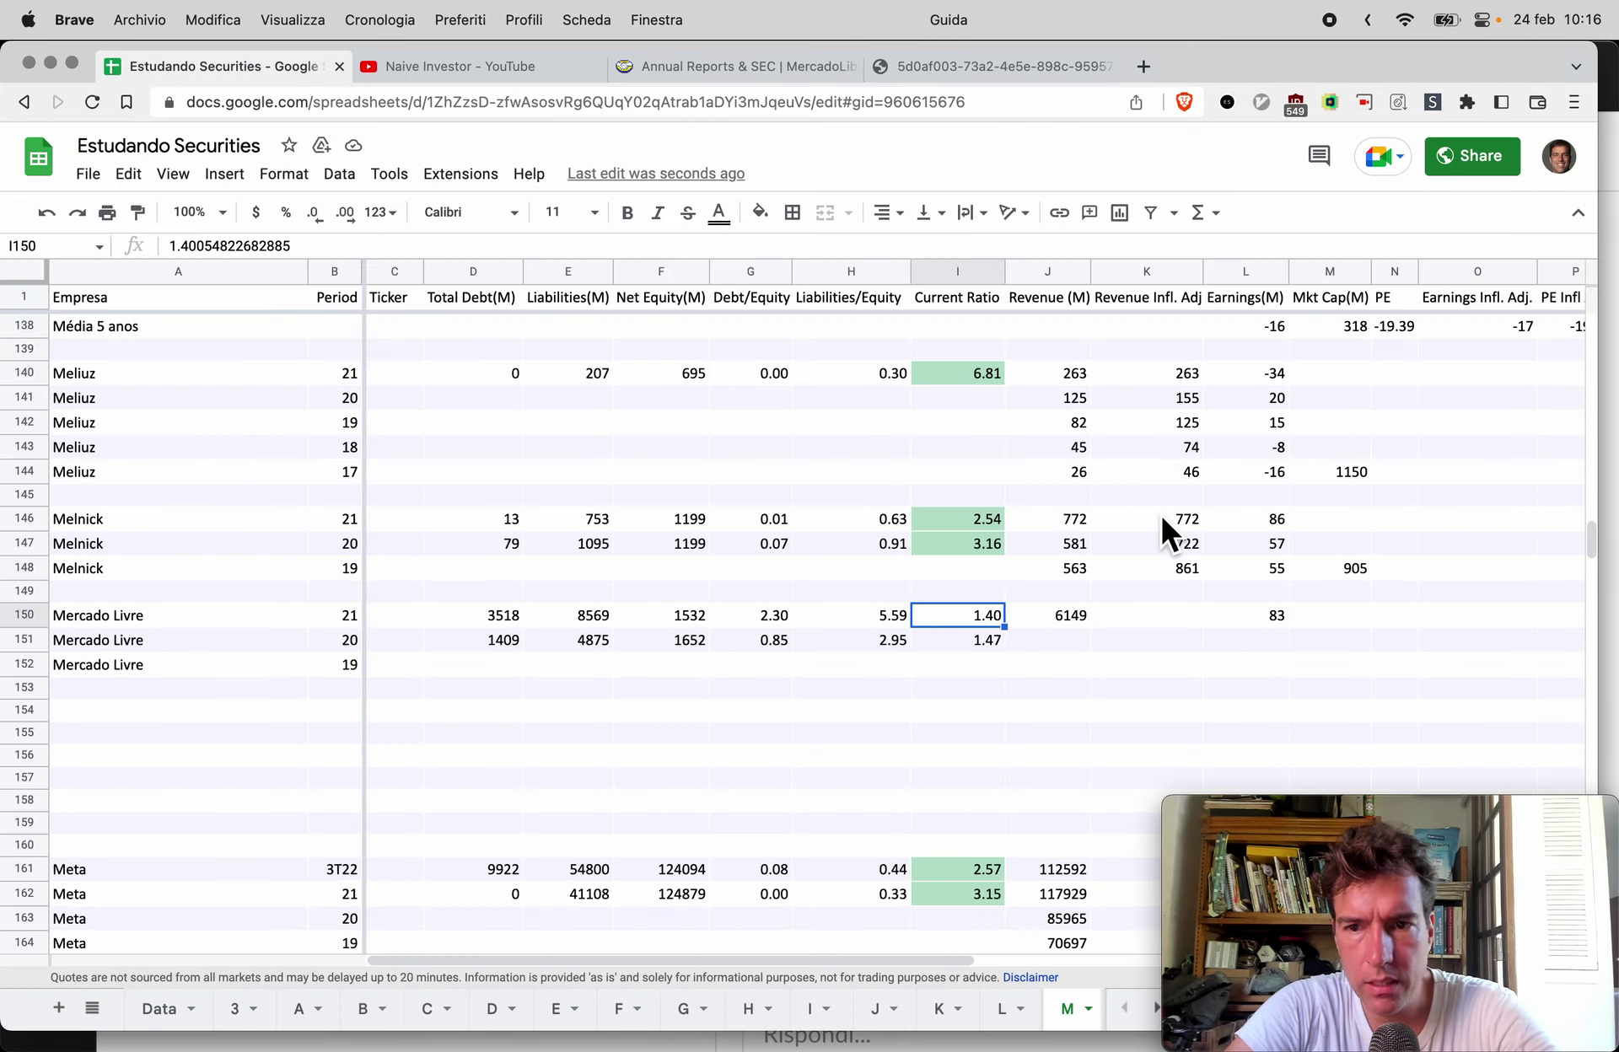
left_click(1070, 643)
type("3690")
key("Return")
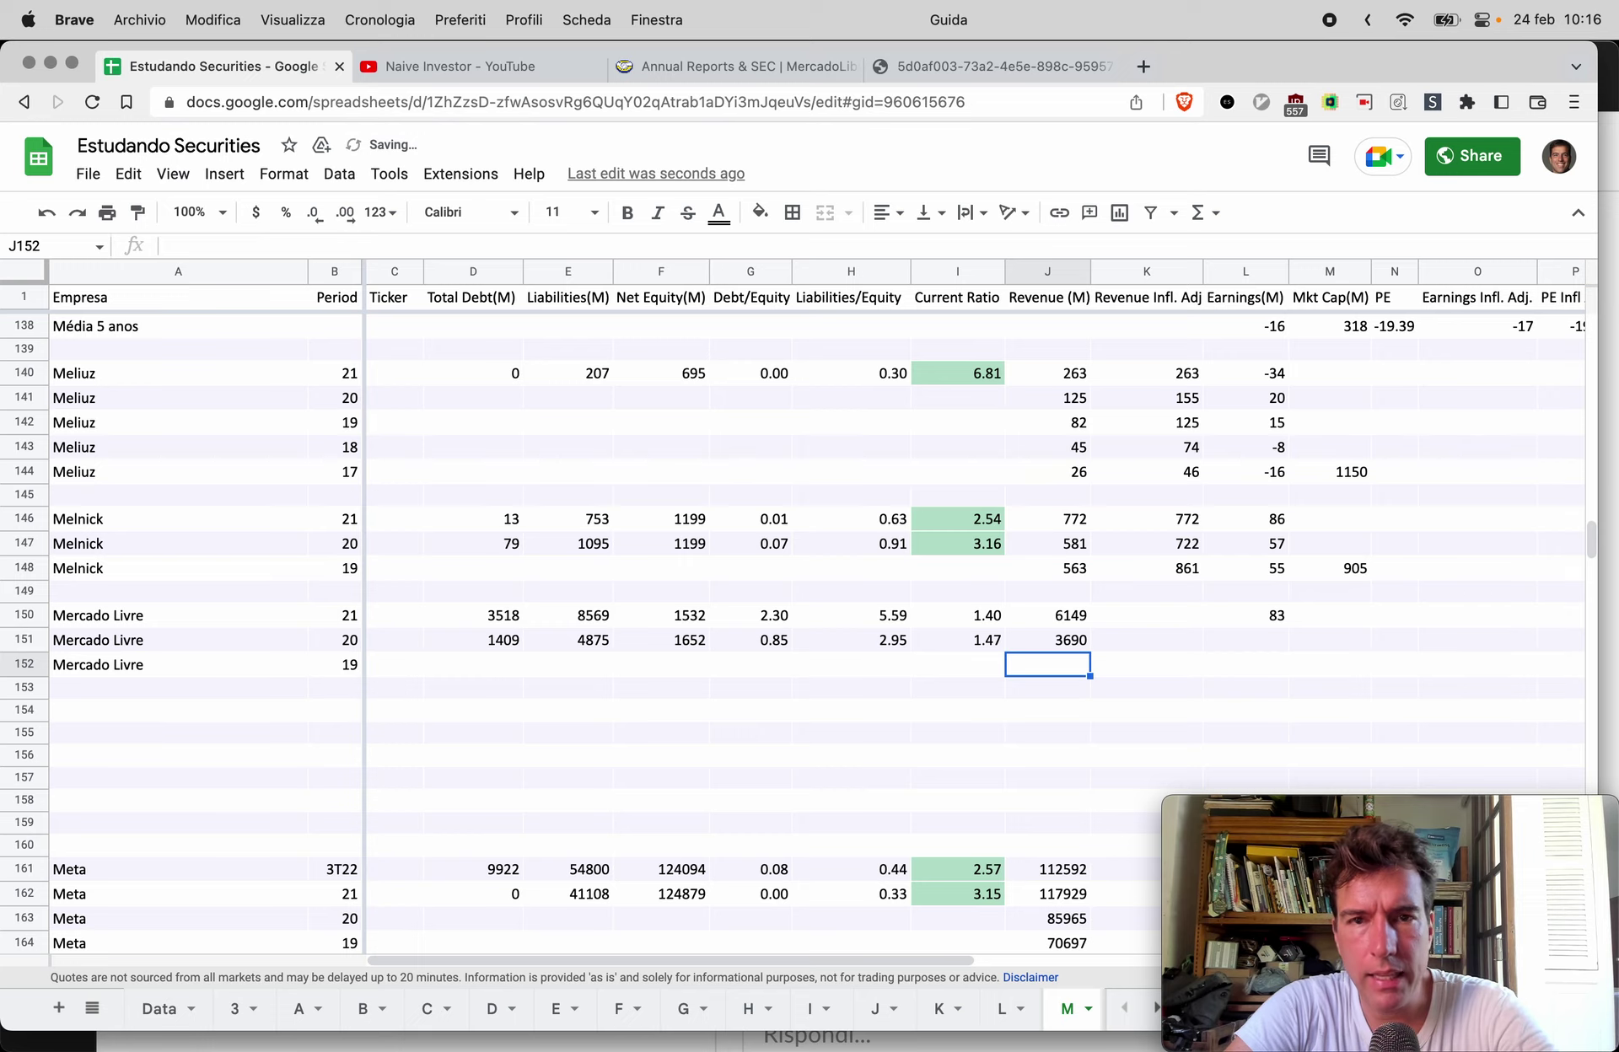
key("super+4")
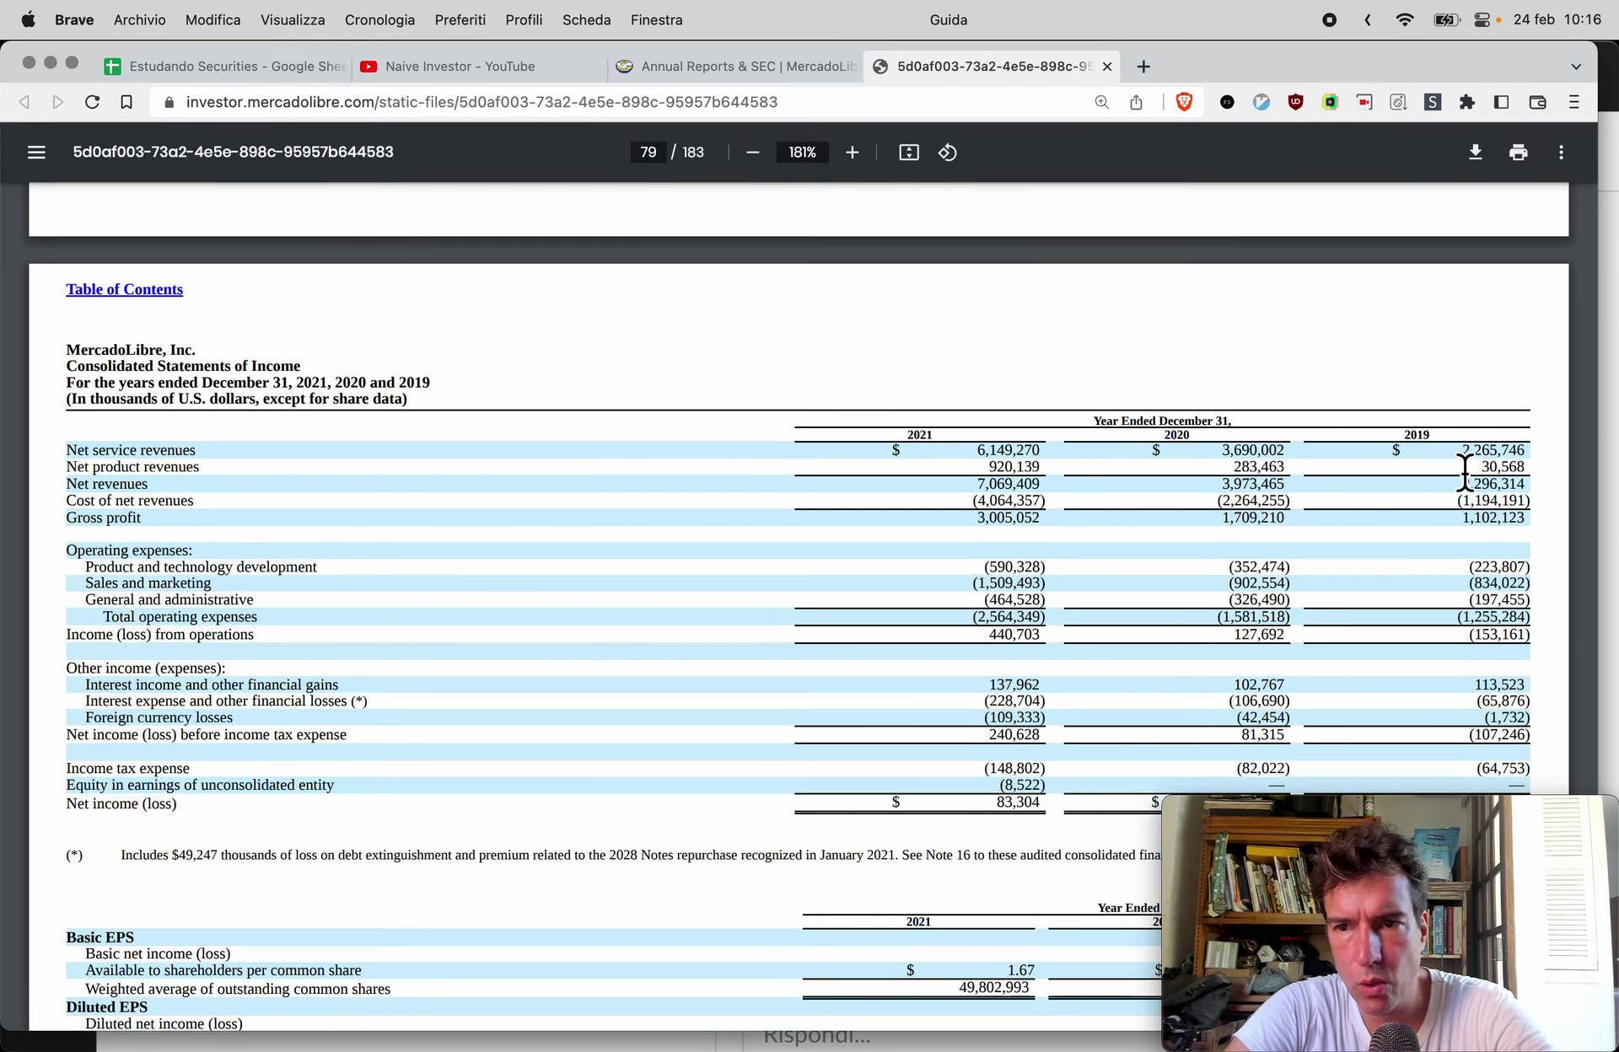
key("super+1")
type("2")
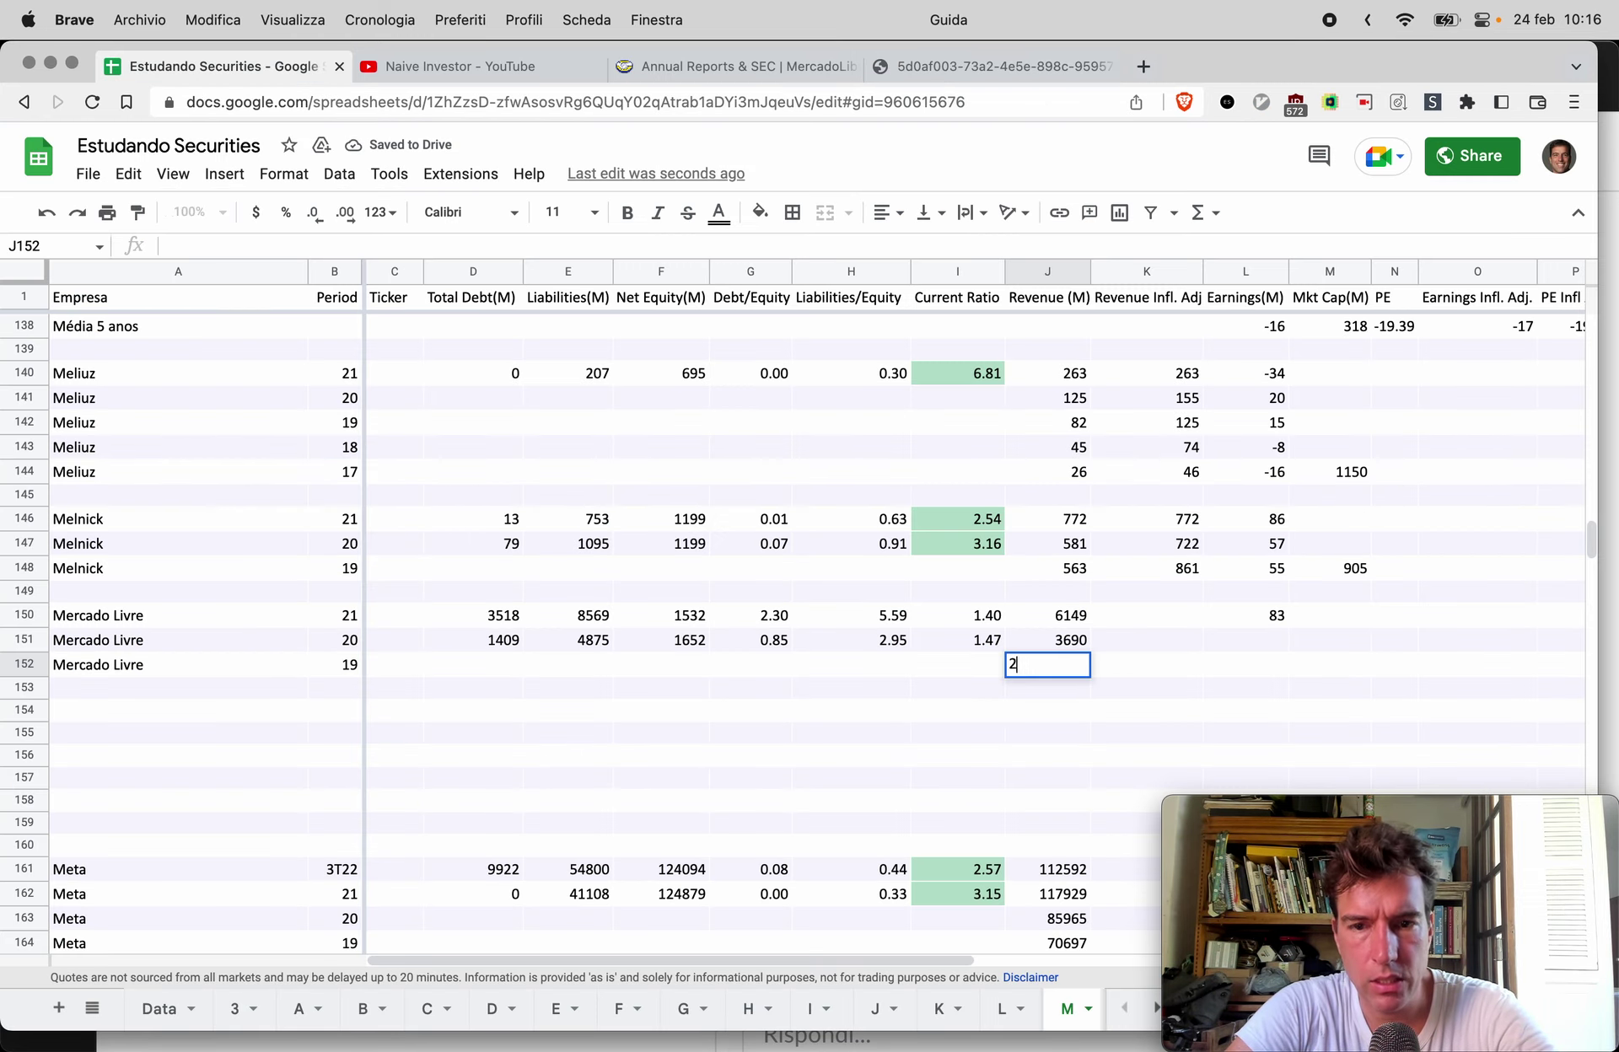
type("266")
key("Return")
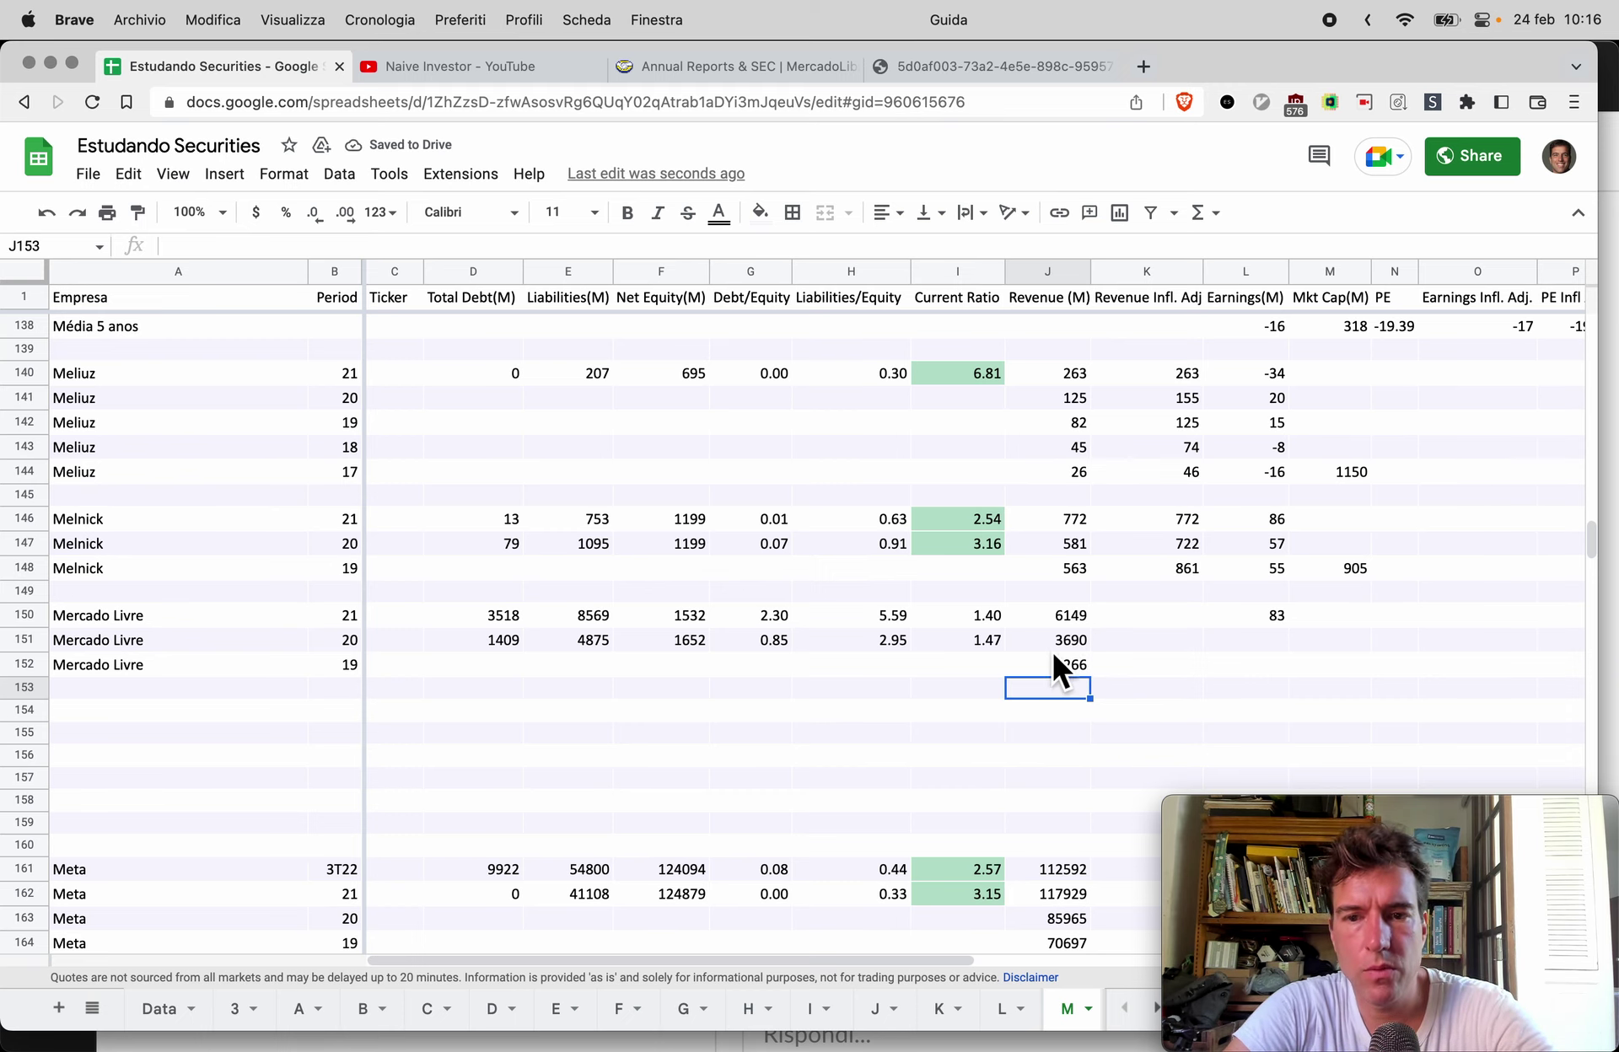
scroll(1141, 659, "right", 3)
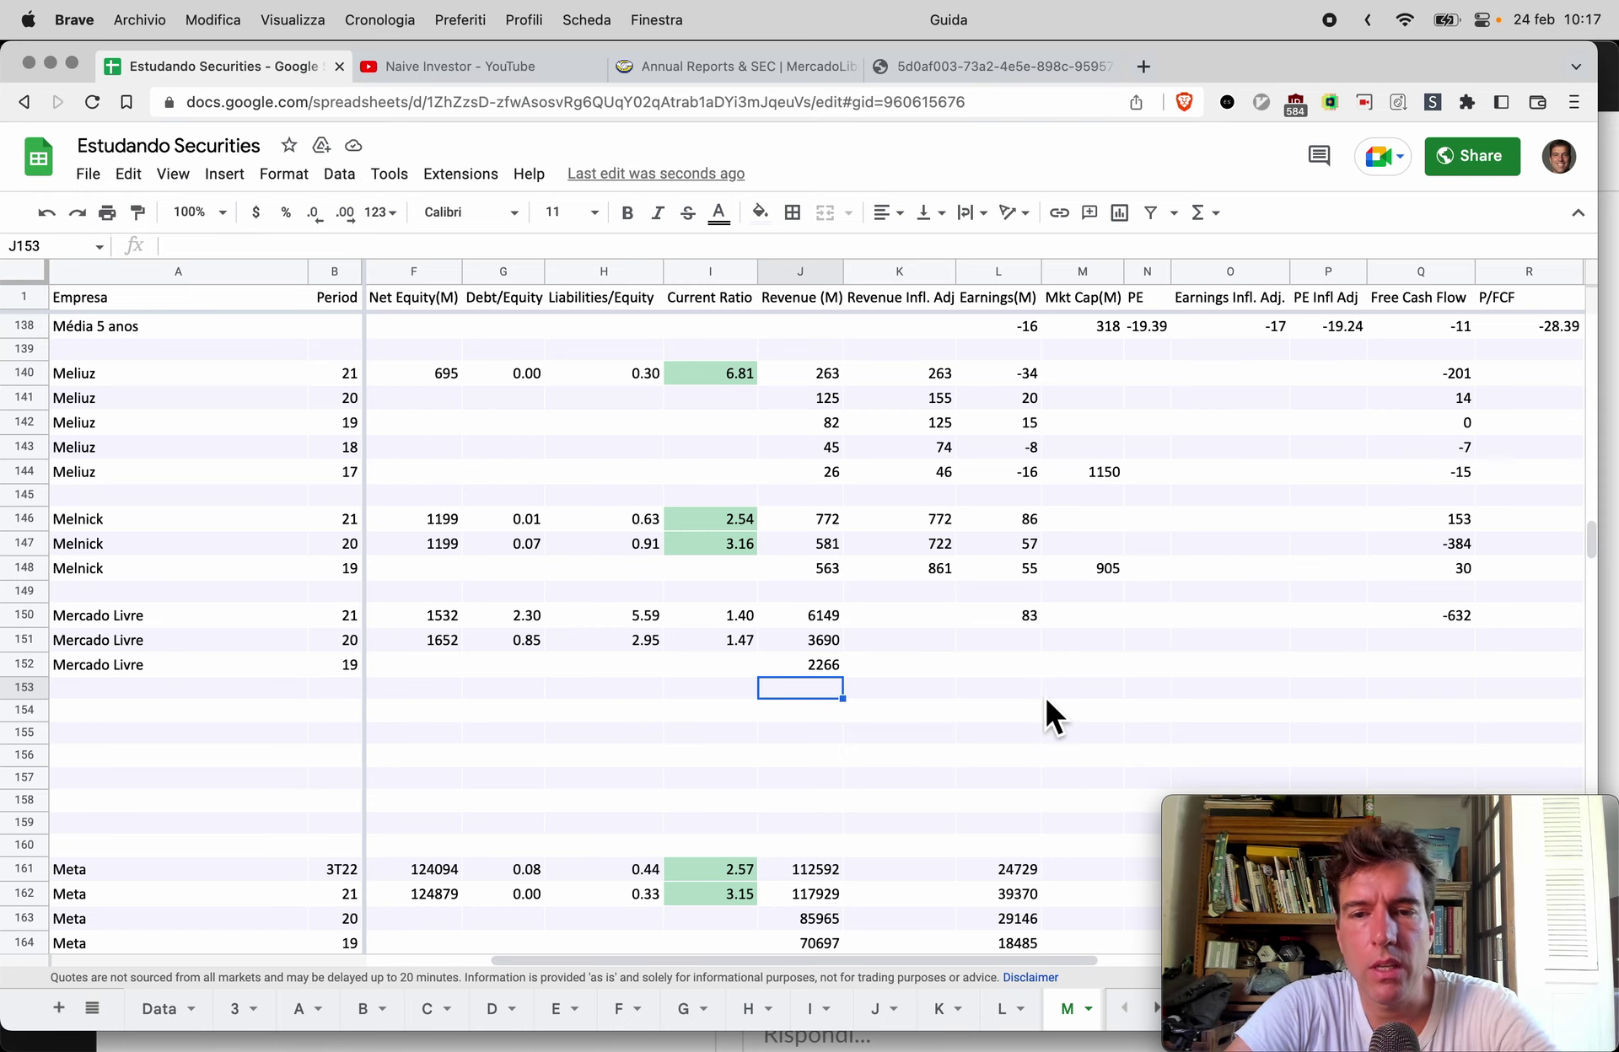
Step: Check net income in the annual report and enter -1 as Mercado Livre's 2020 earnings in L151
key("ctrl+shift+Tab")
scroll(723, 772, "down", 20)
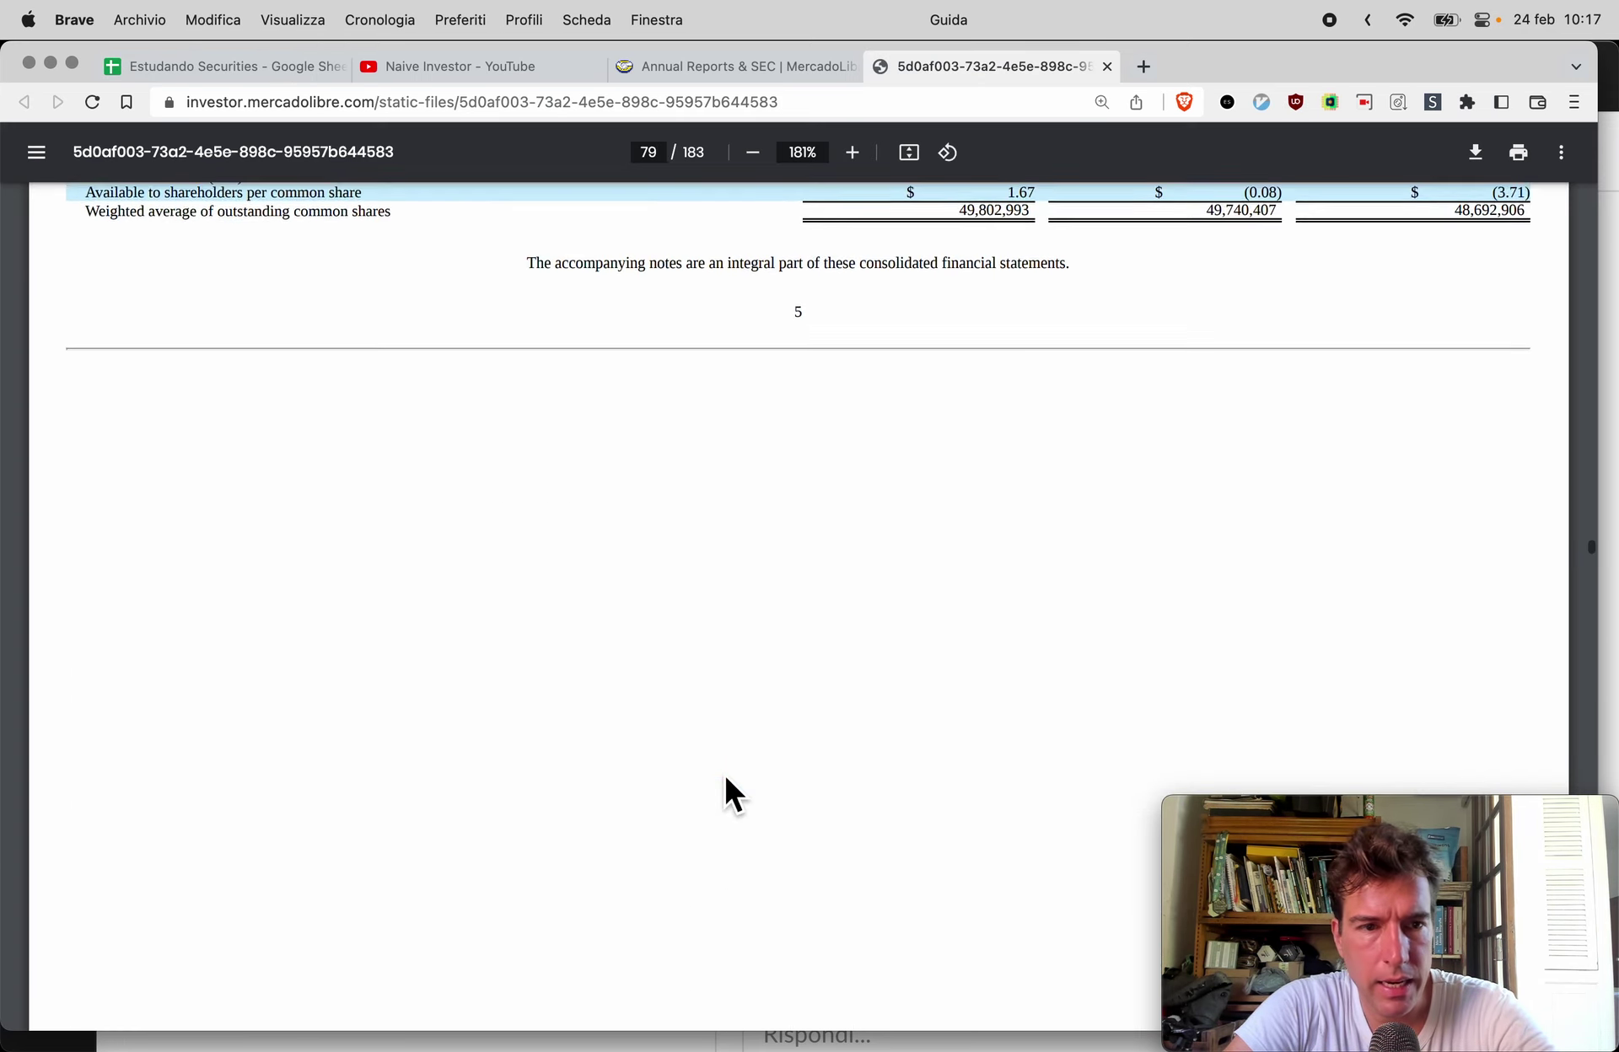
scroll(732, 794, "up", 3)
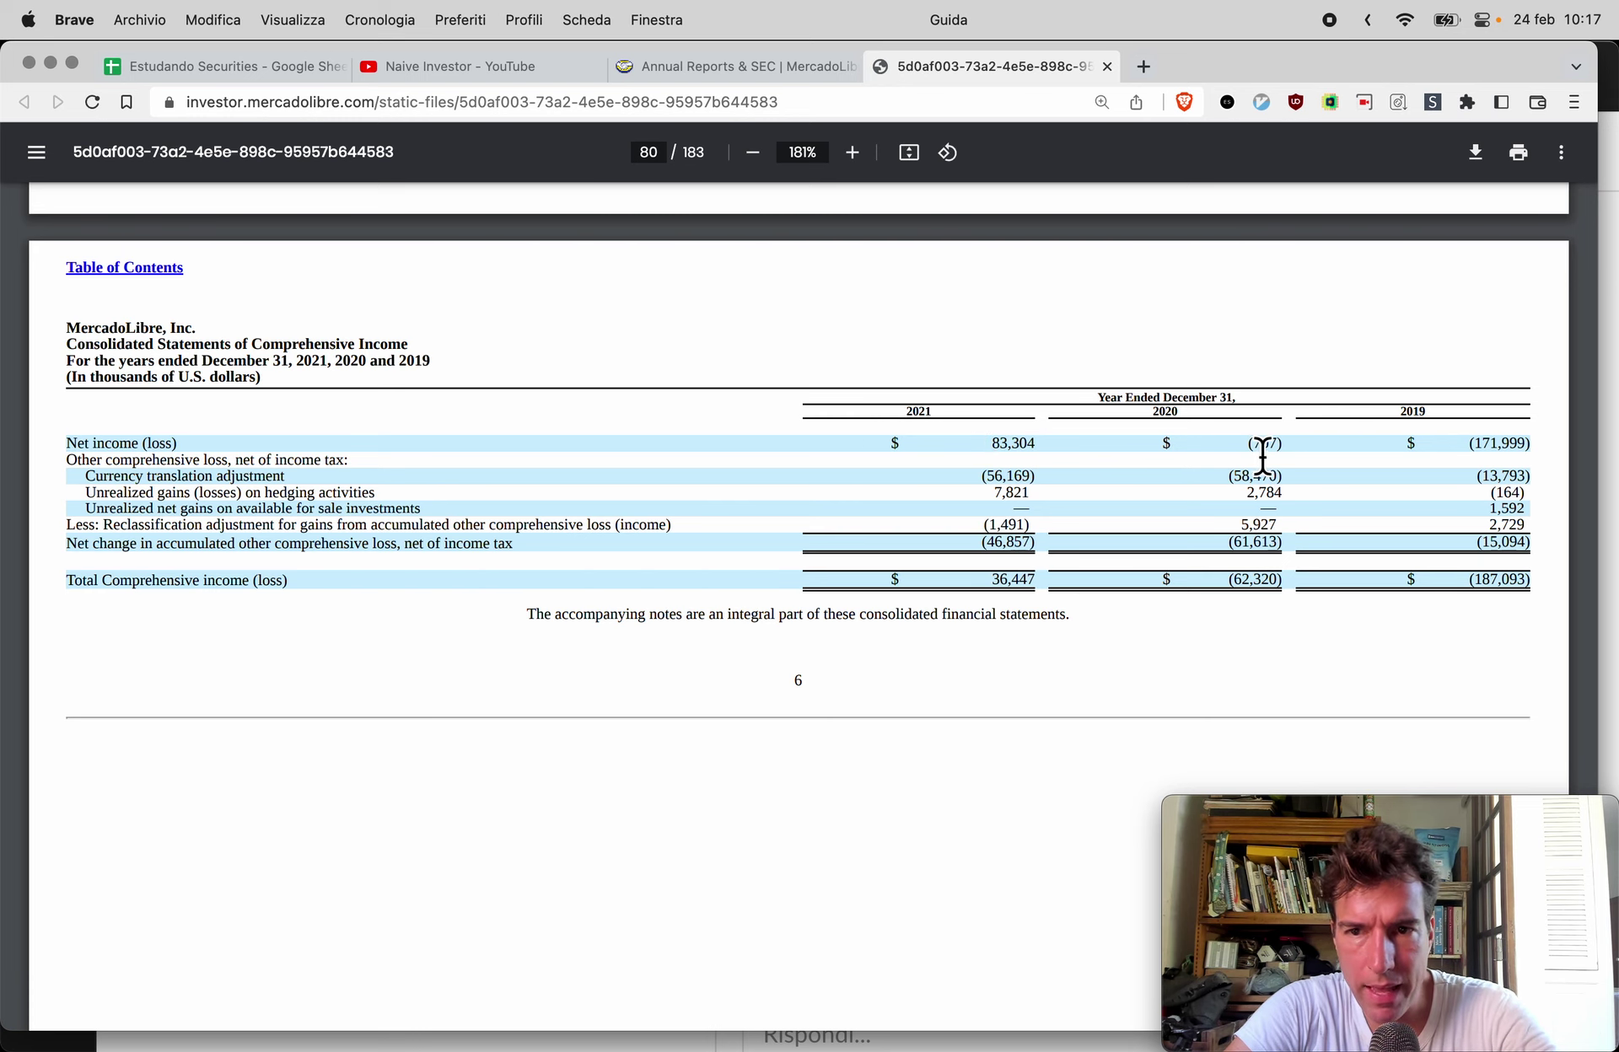
key("super+1")
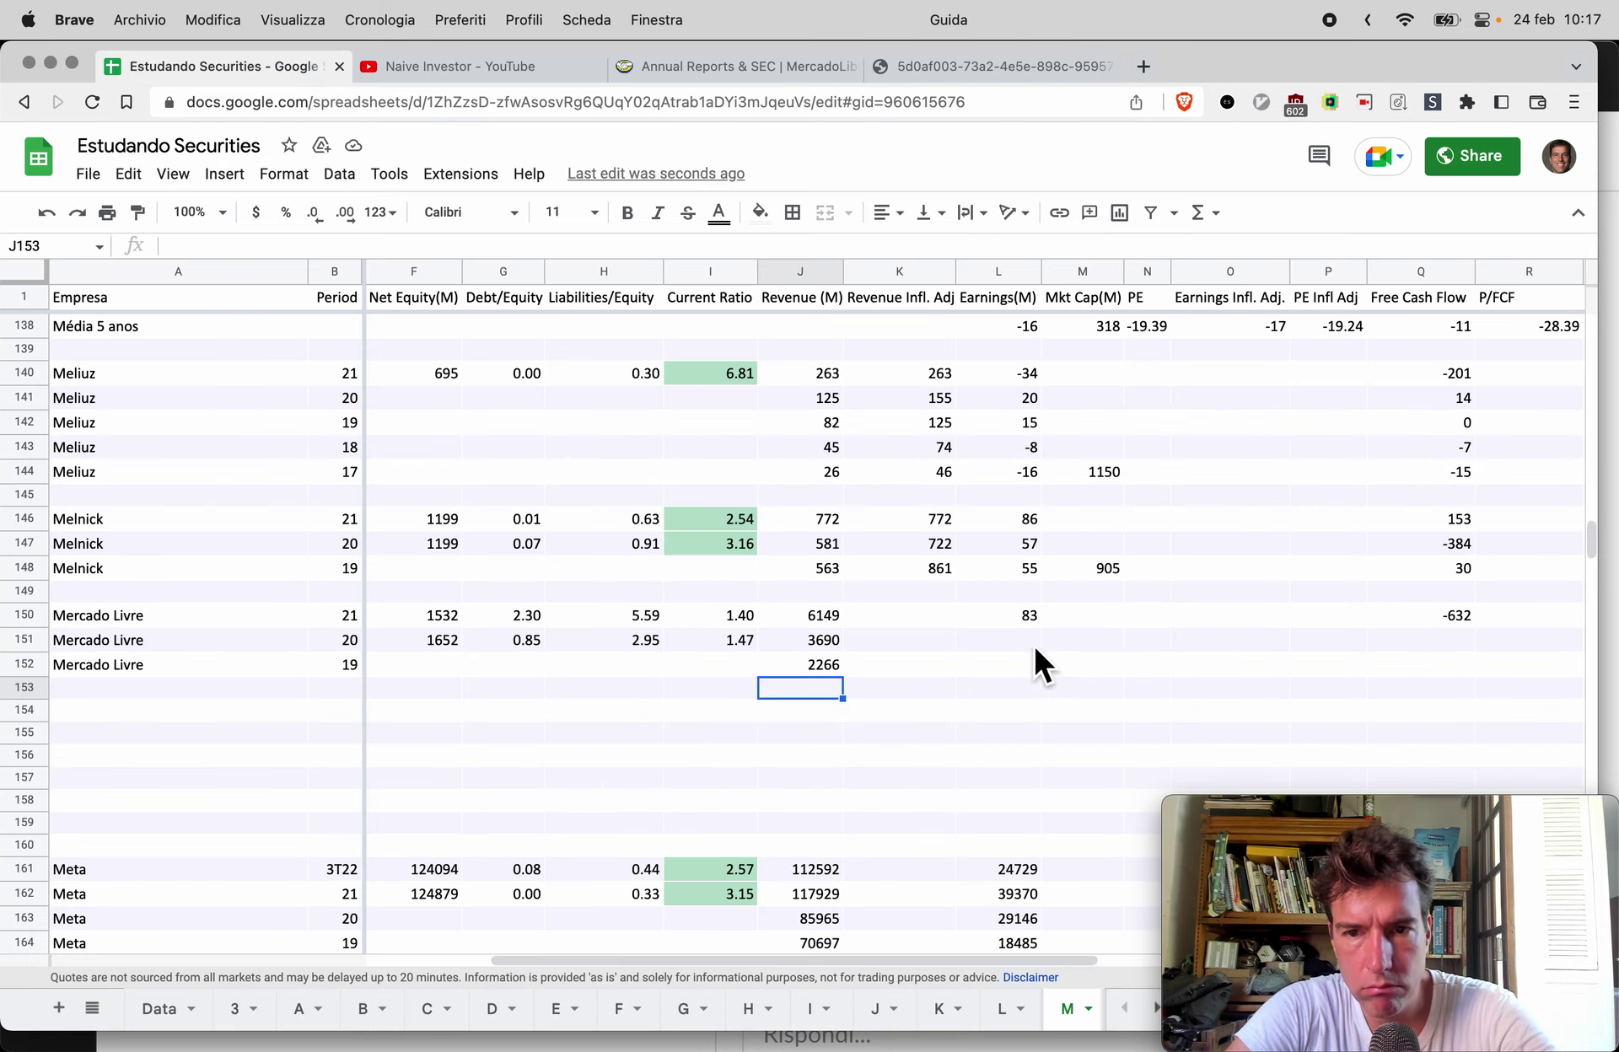
left_click(1025, 645)
type("-1")
key("Return")
Step: Enter -172 as the 2019 earnings in L152 and review the 2021–2019 earnings entries
key("super+4")
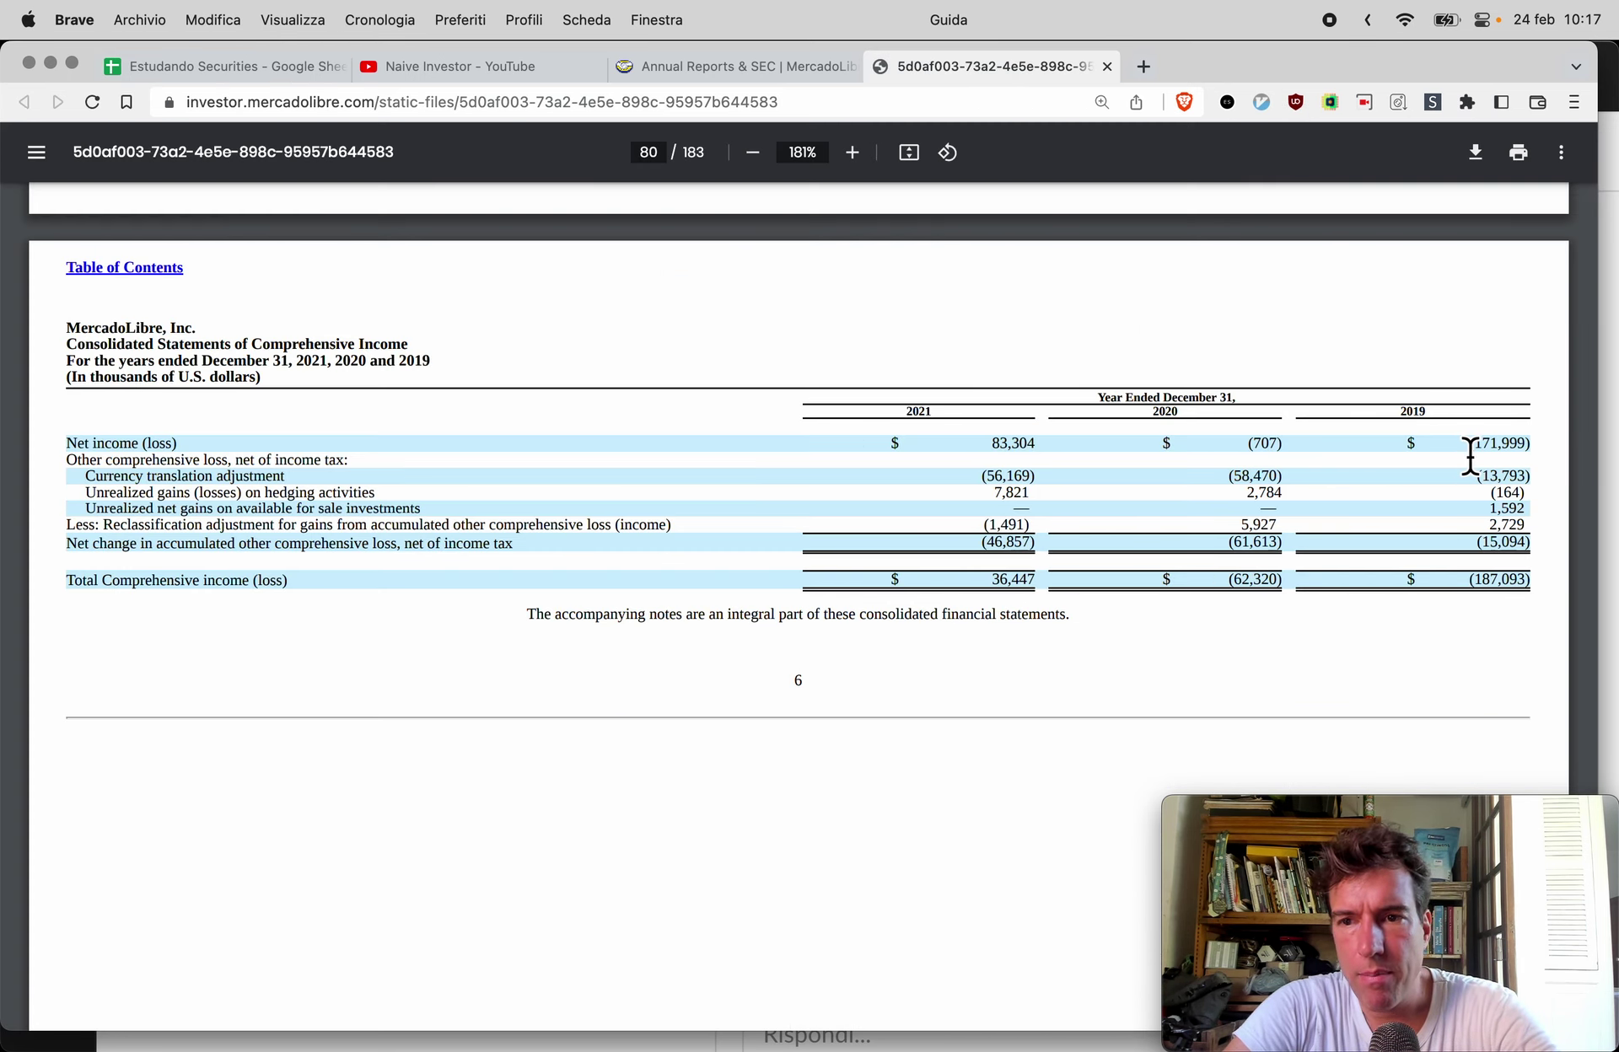
key("super+1")
type("-172")
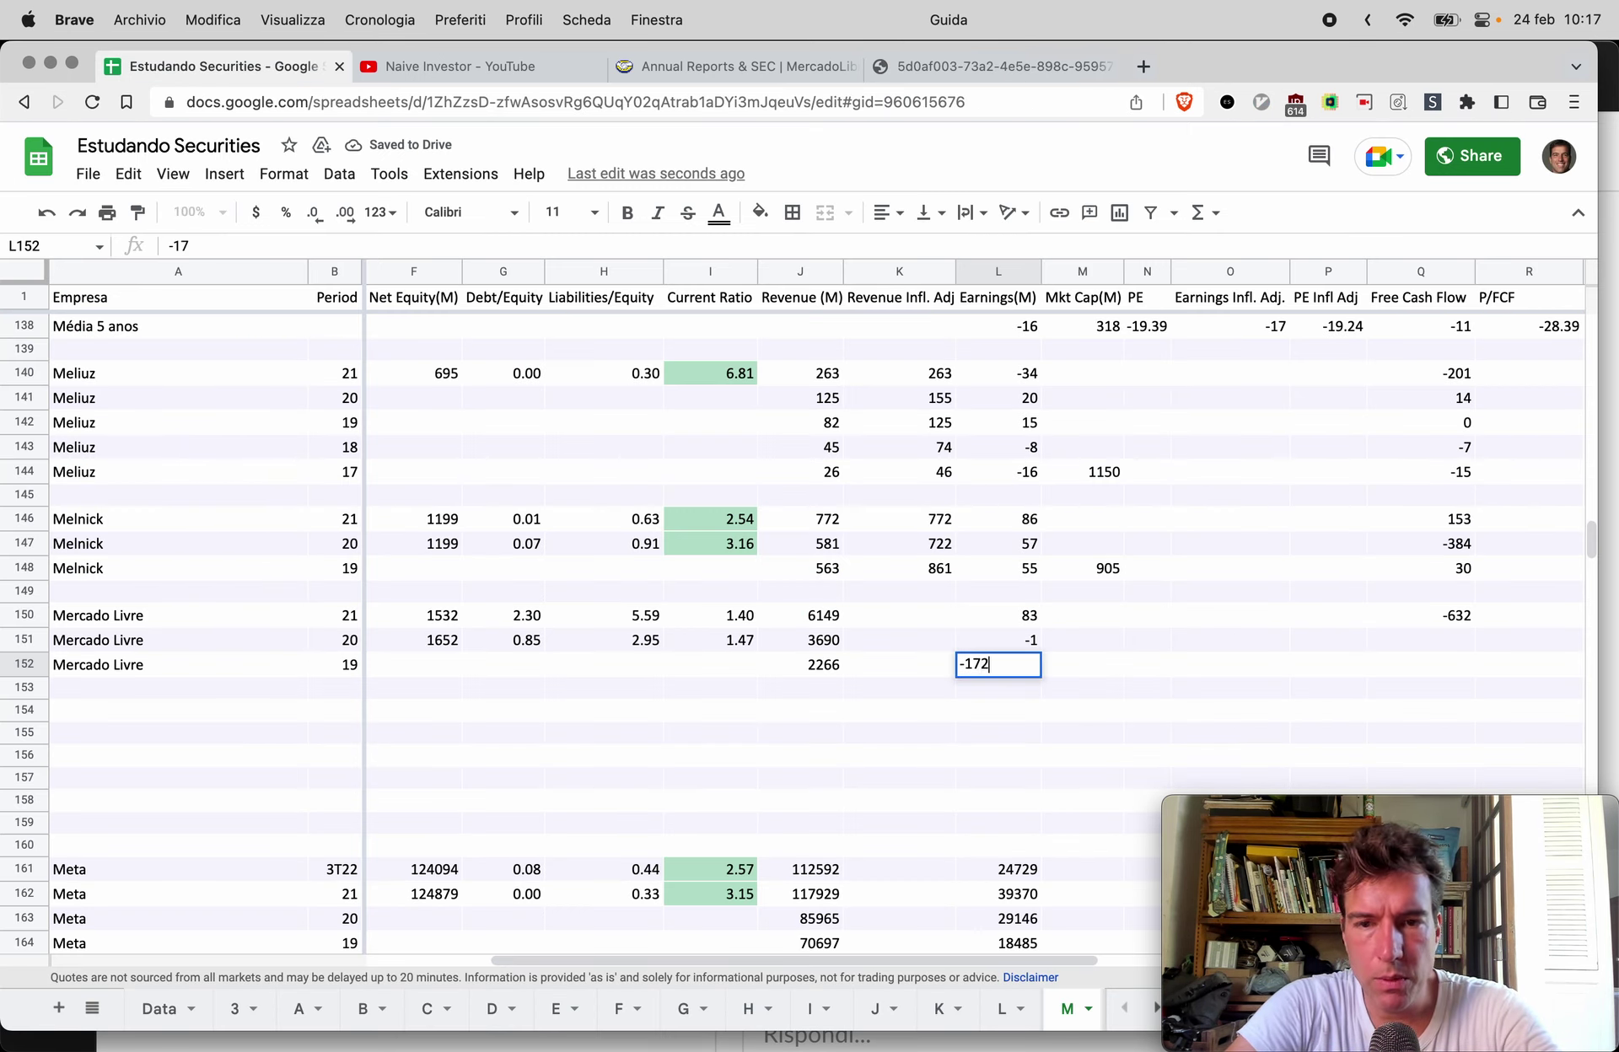
key("Return")
key("Up")
key("Up")
key("Up")
key("Down")
key("Down")
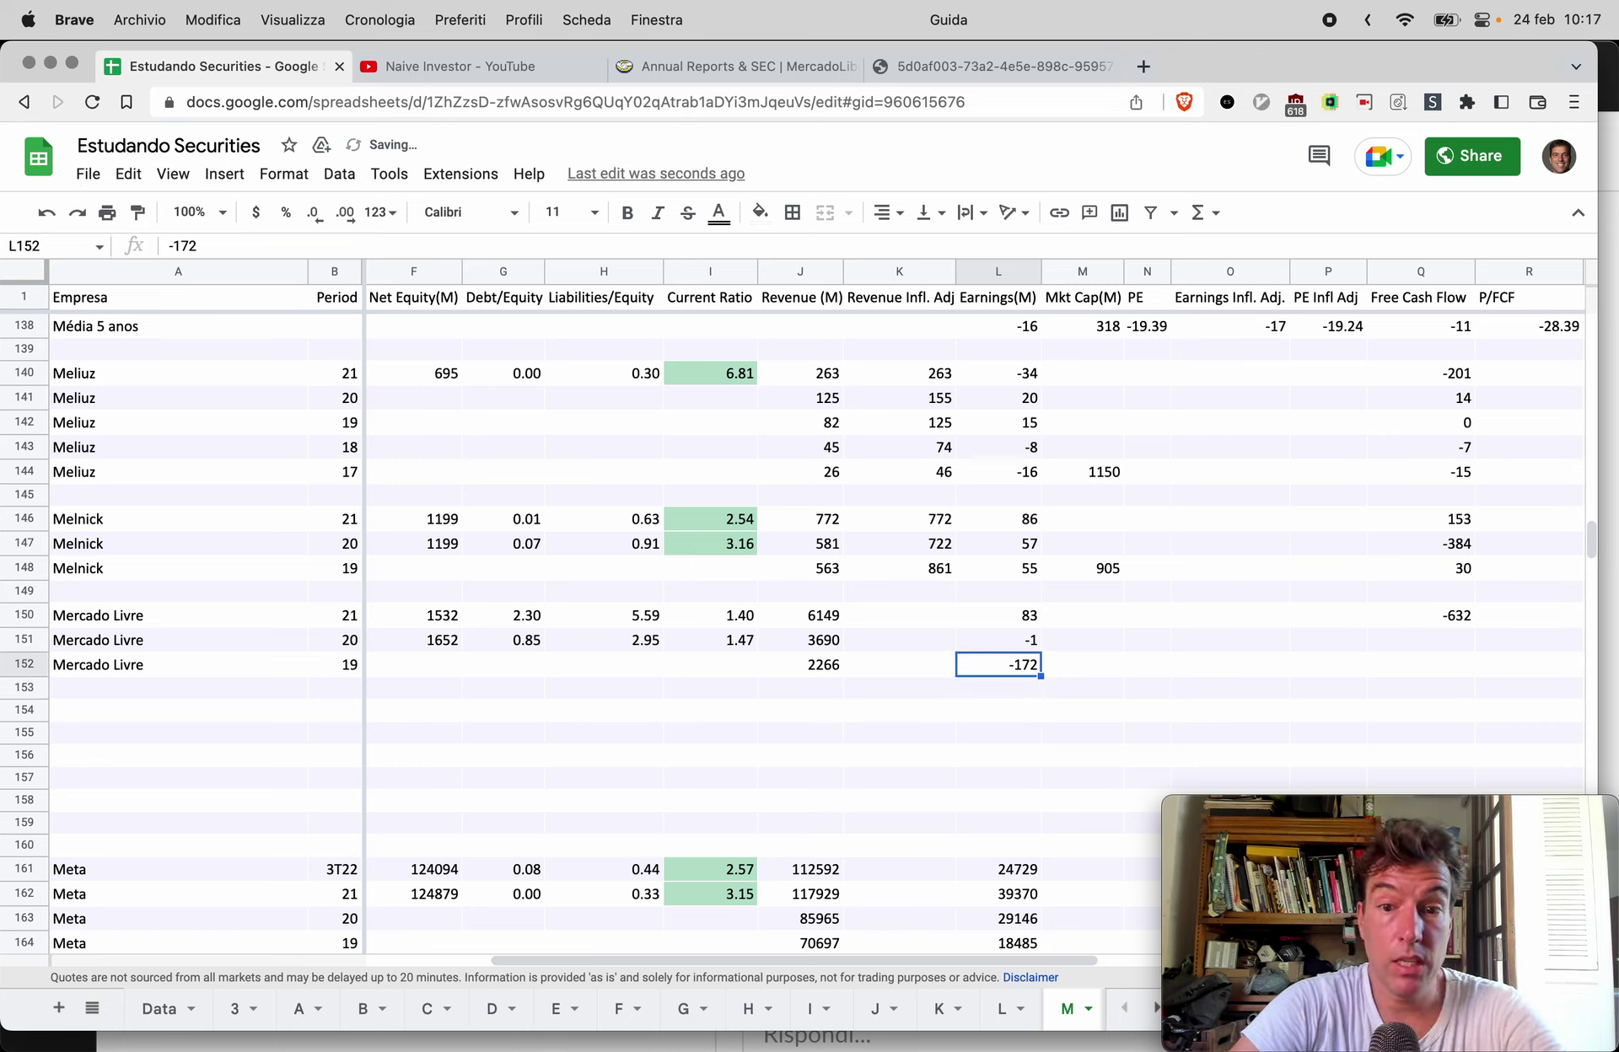
key("Up")
key("Up")
key("Down")
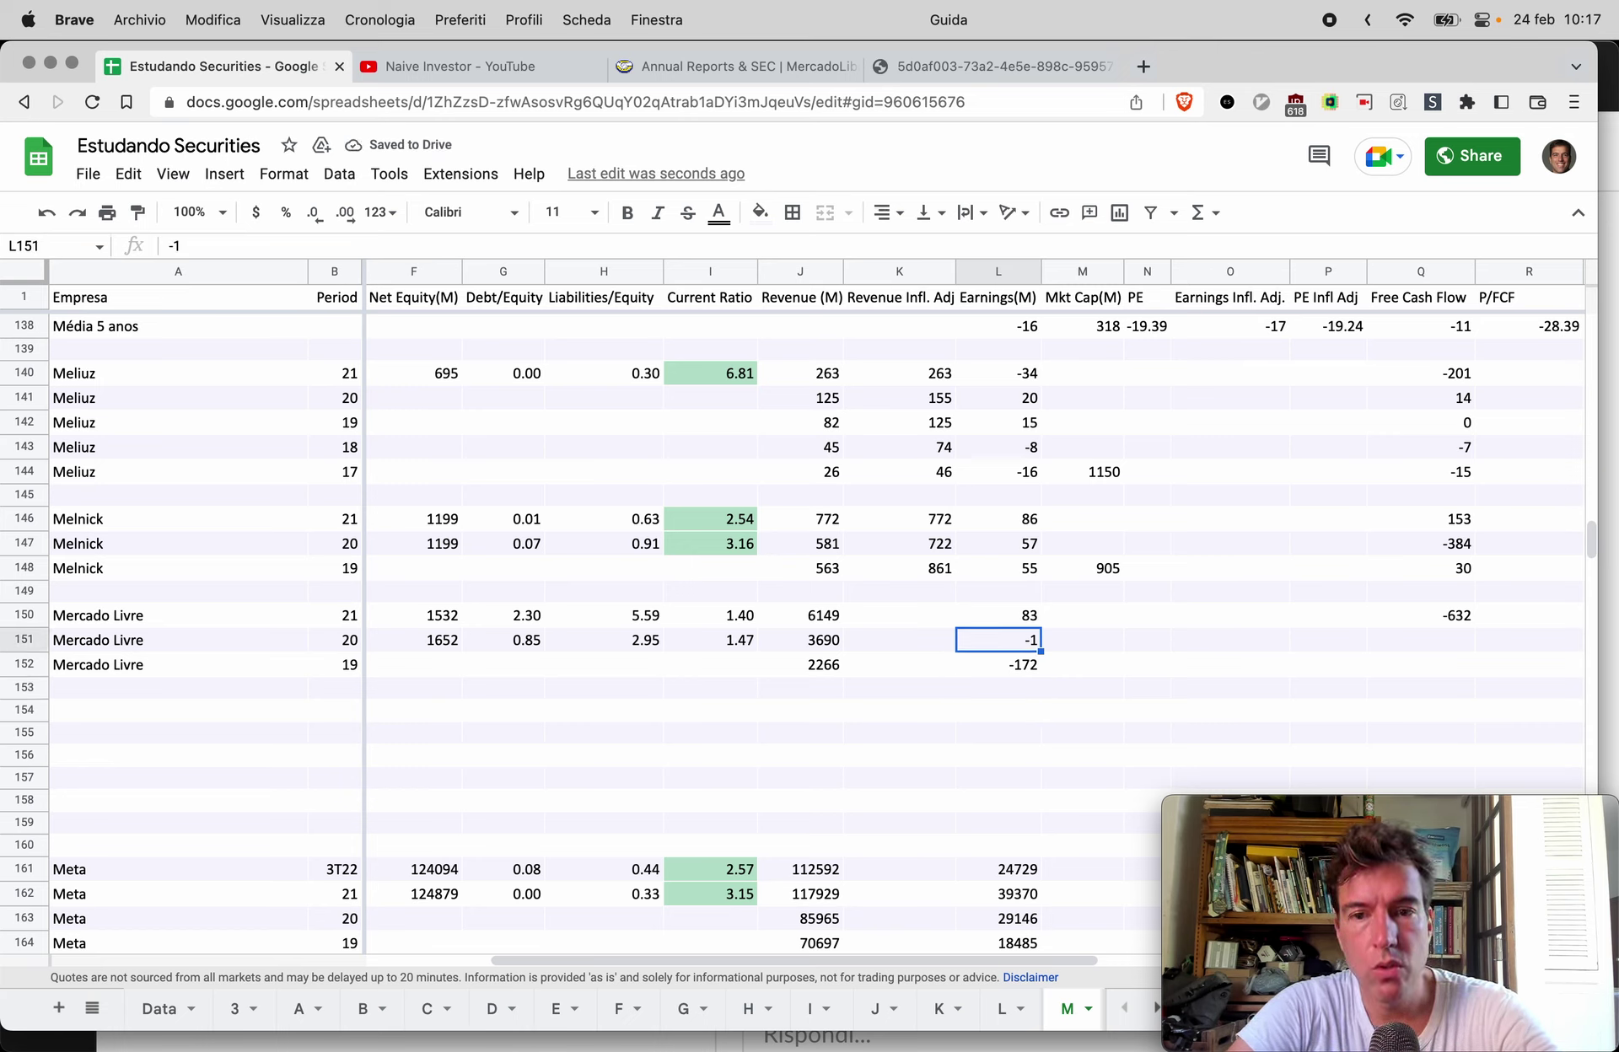
key("Up")
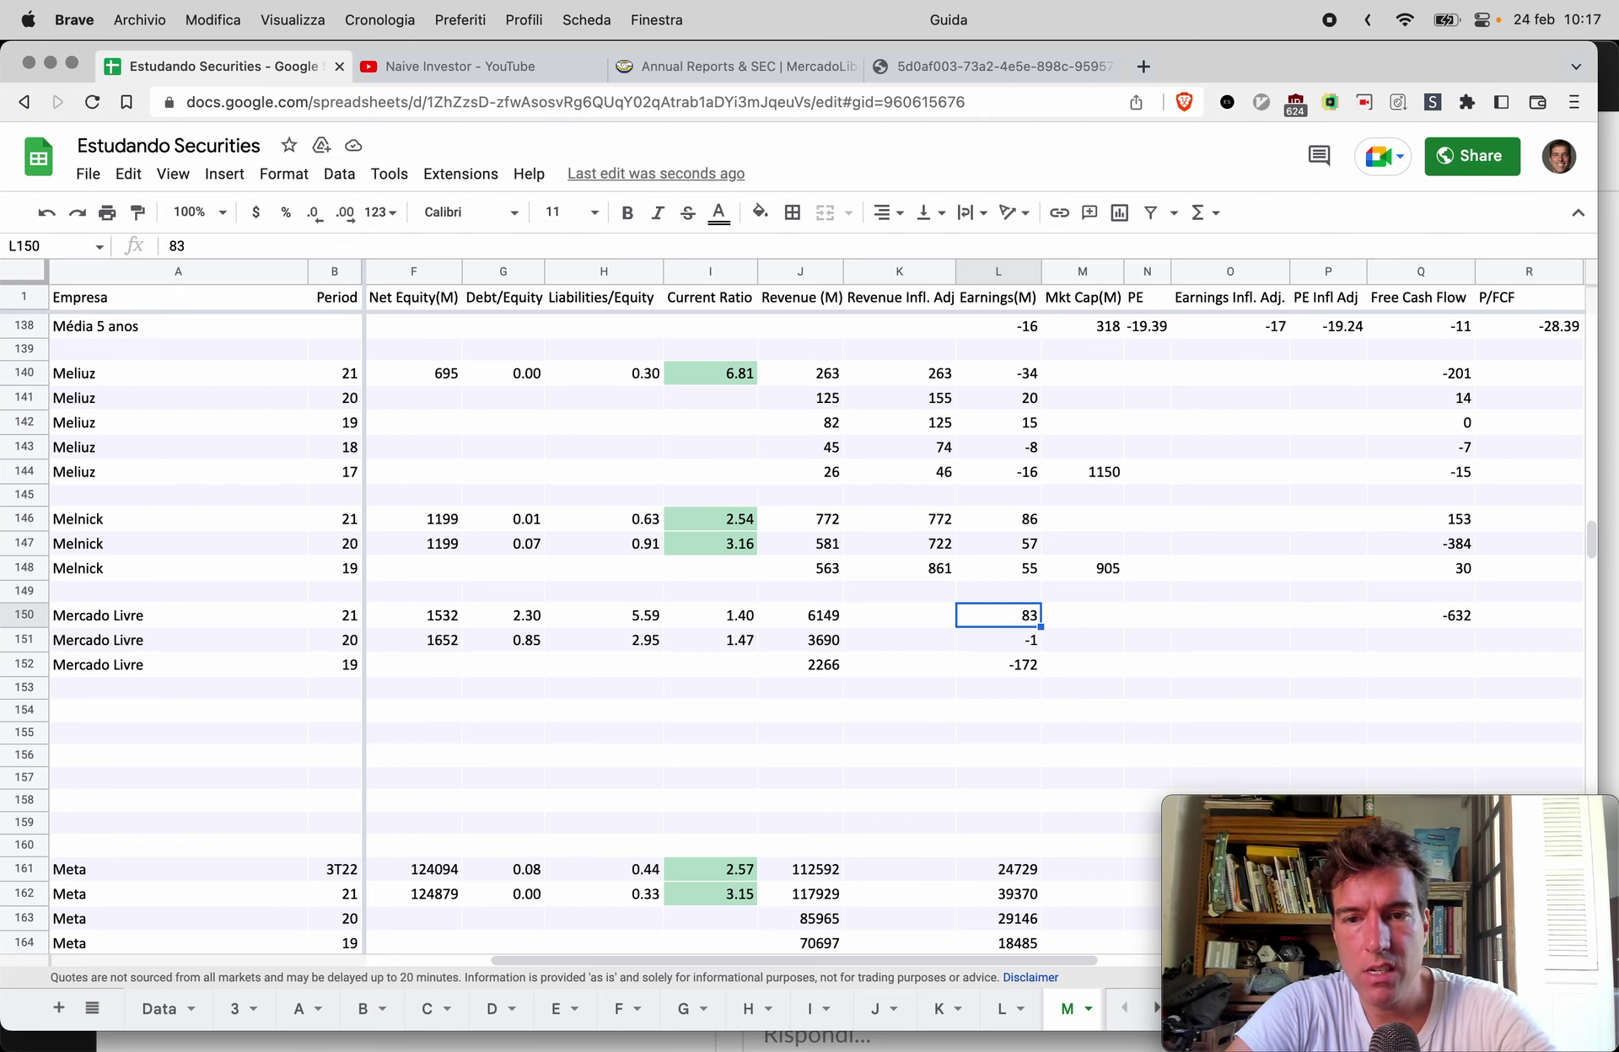
key("Down")
key("Down")
key("ctrl+shift+Tab")
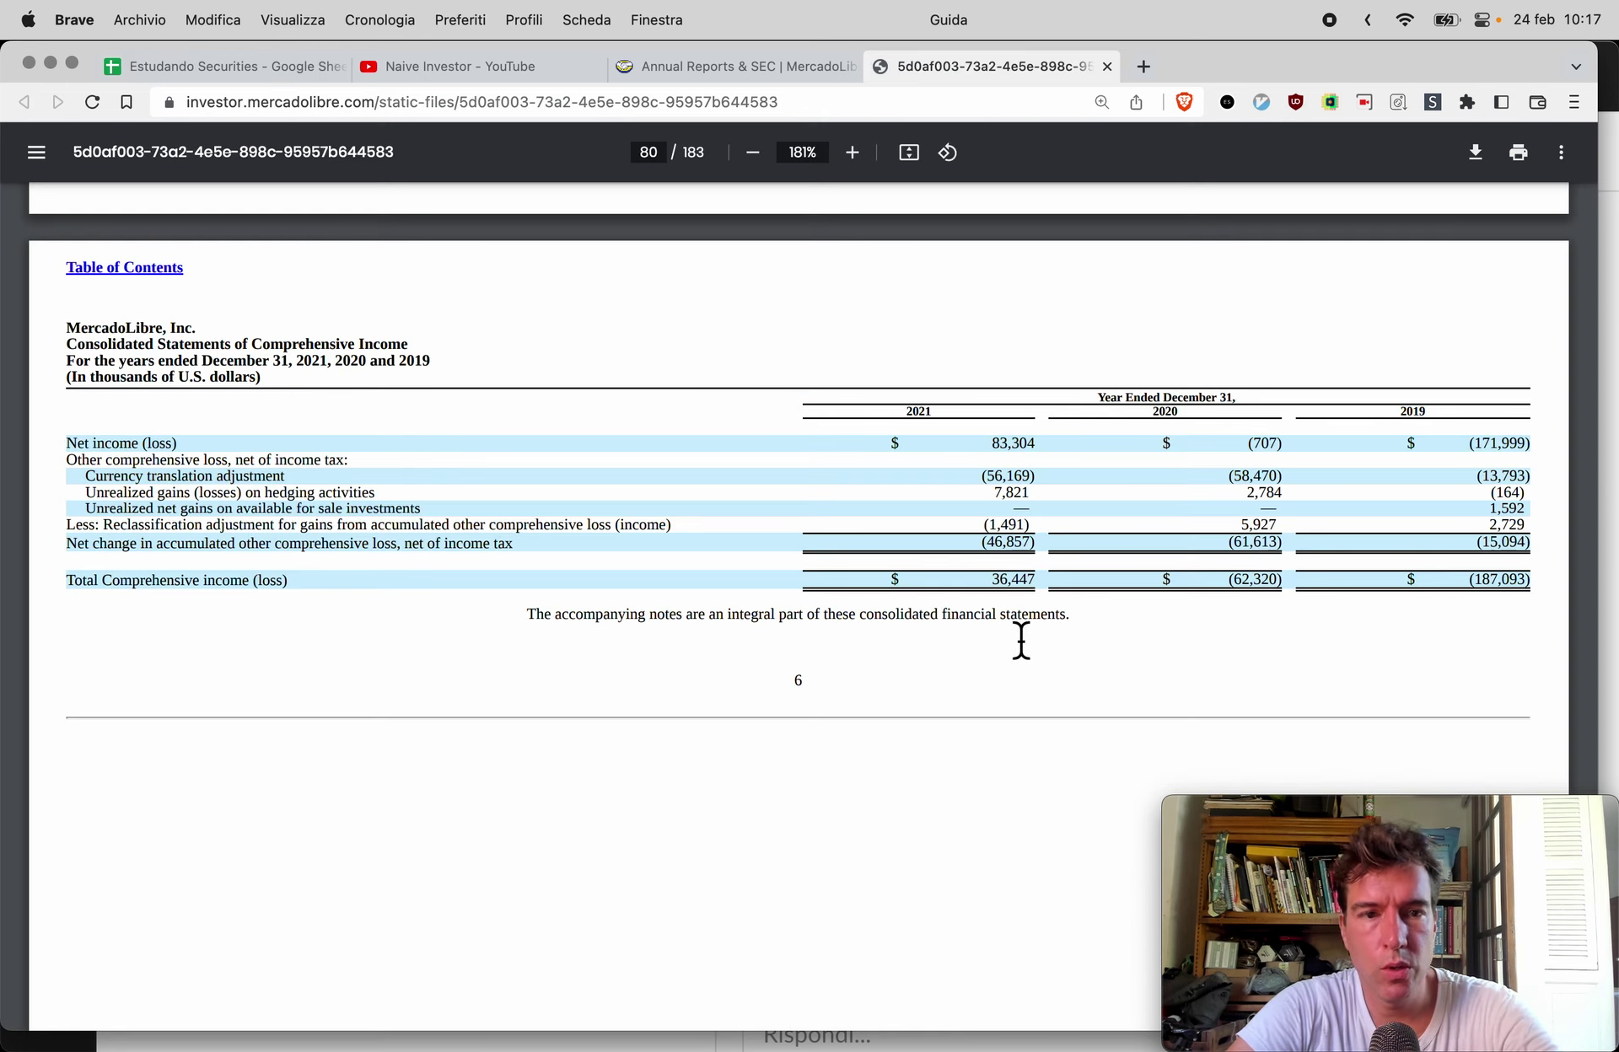
Step: Compute 2020 free cash flow as 1183-252 = 931 and paste it into Q151
scroll(1021, 641, "down", 5)
scroll(1021, 641, "down", 10)
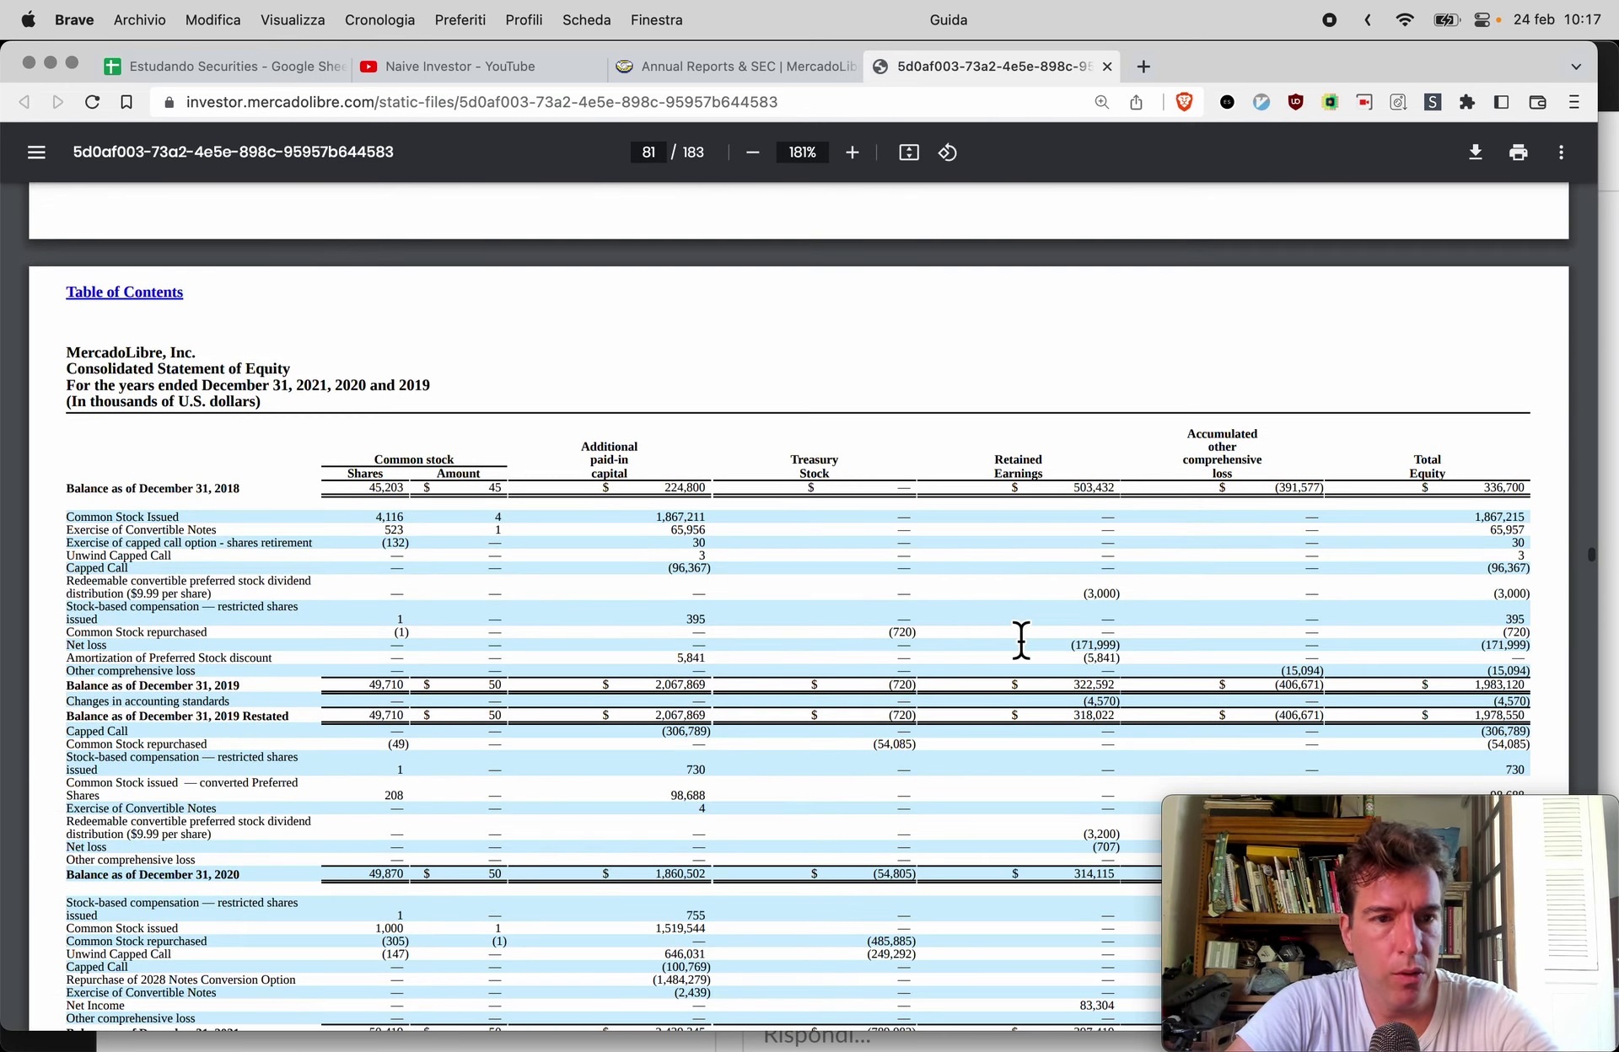
scroll(1021, 641, "down", 5)
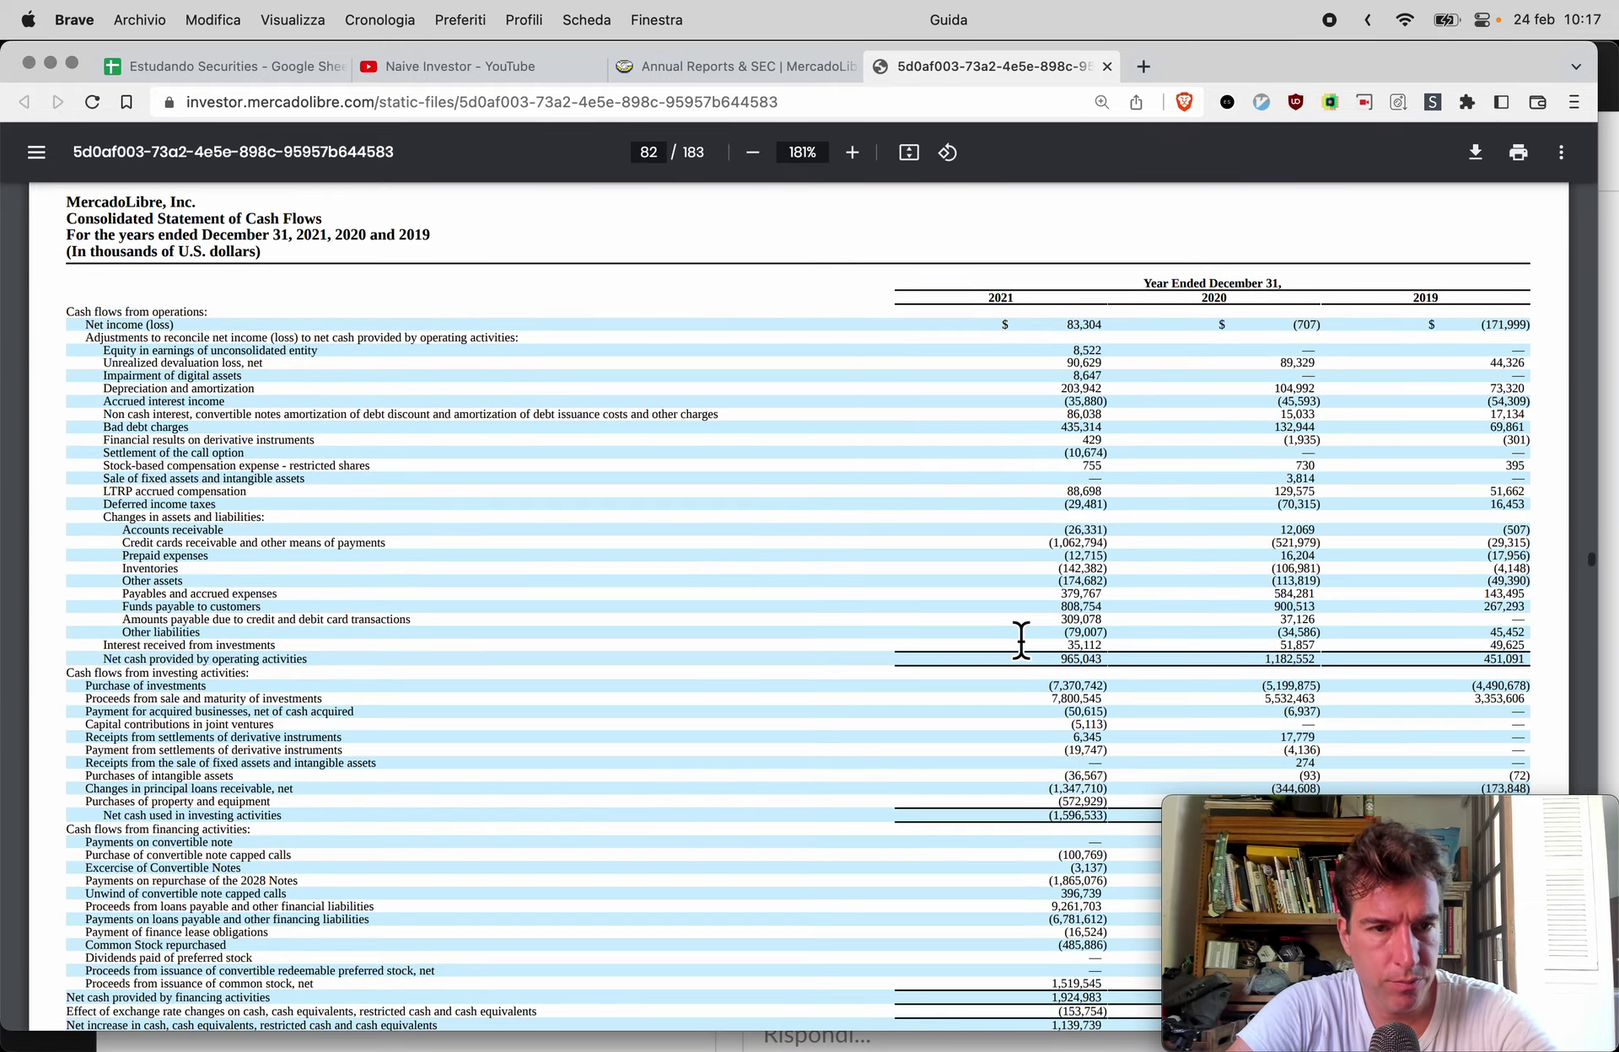
scroll(1021, 640, "down", 3)
scroll(1262, 460, "down", 1)
scroll(1262, 460, "down", 1)
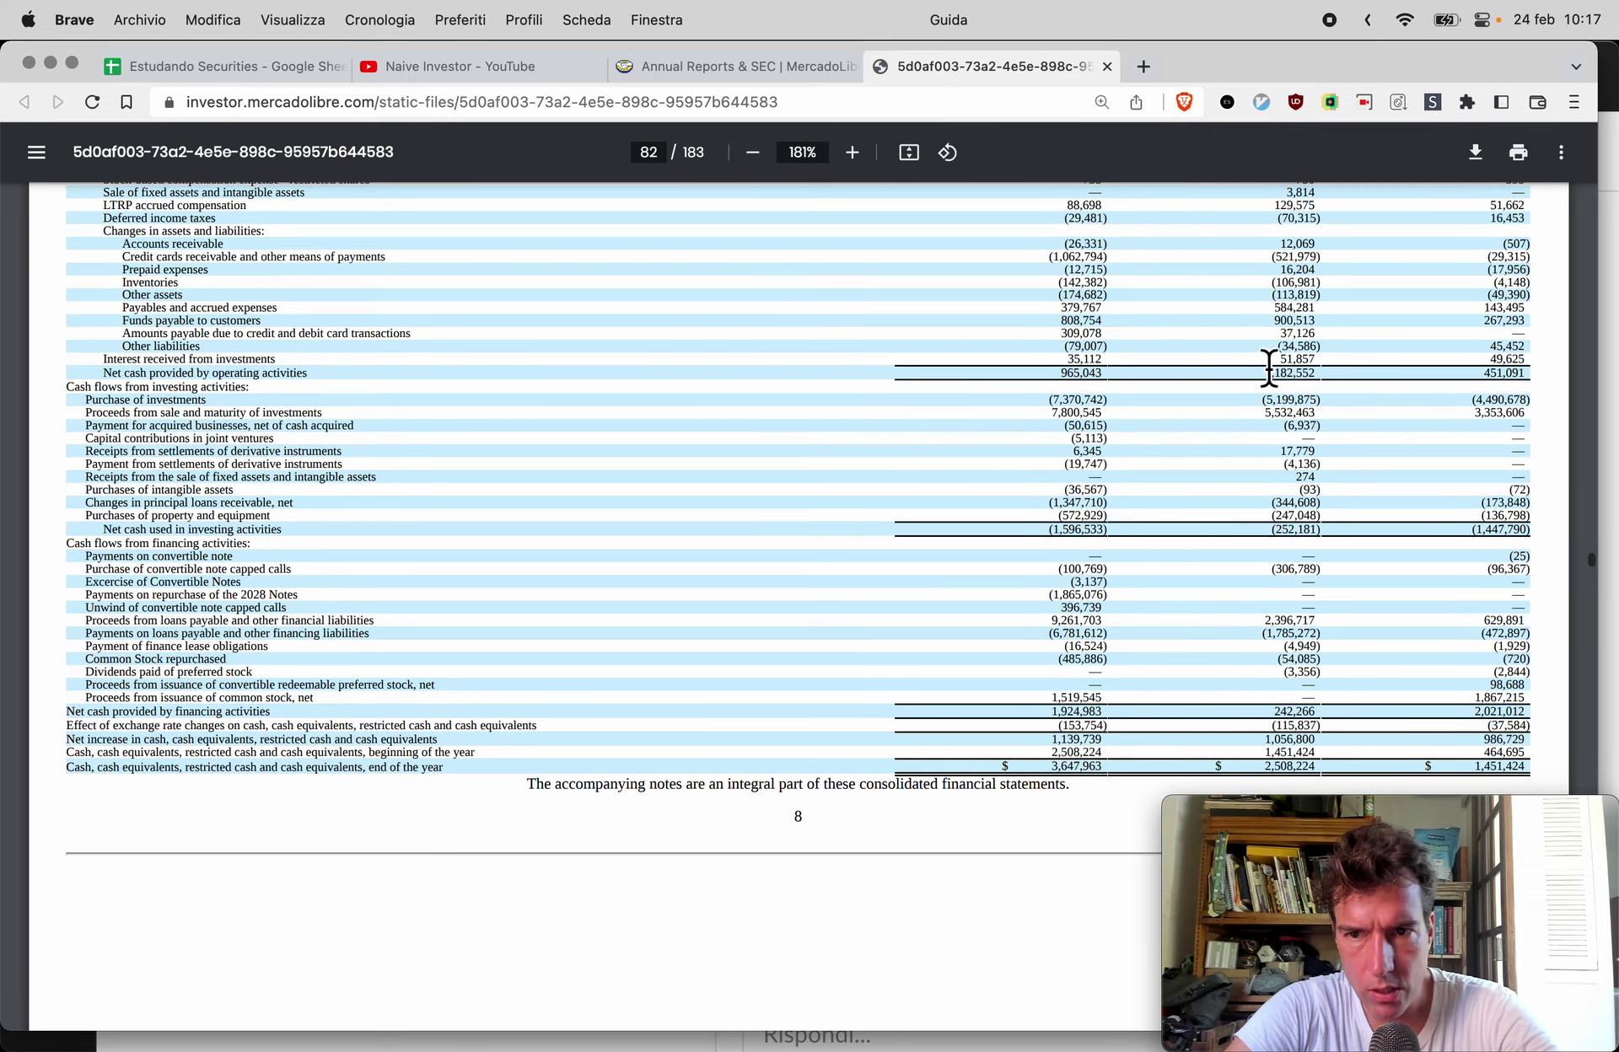
key("super+Tab")
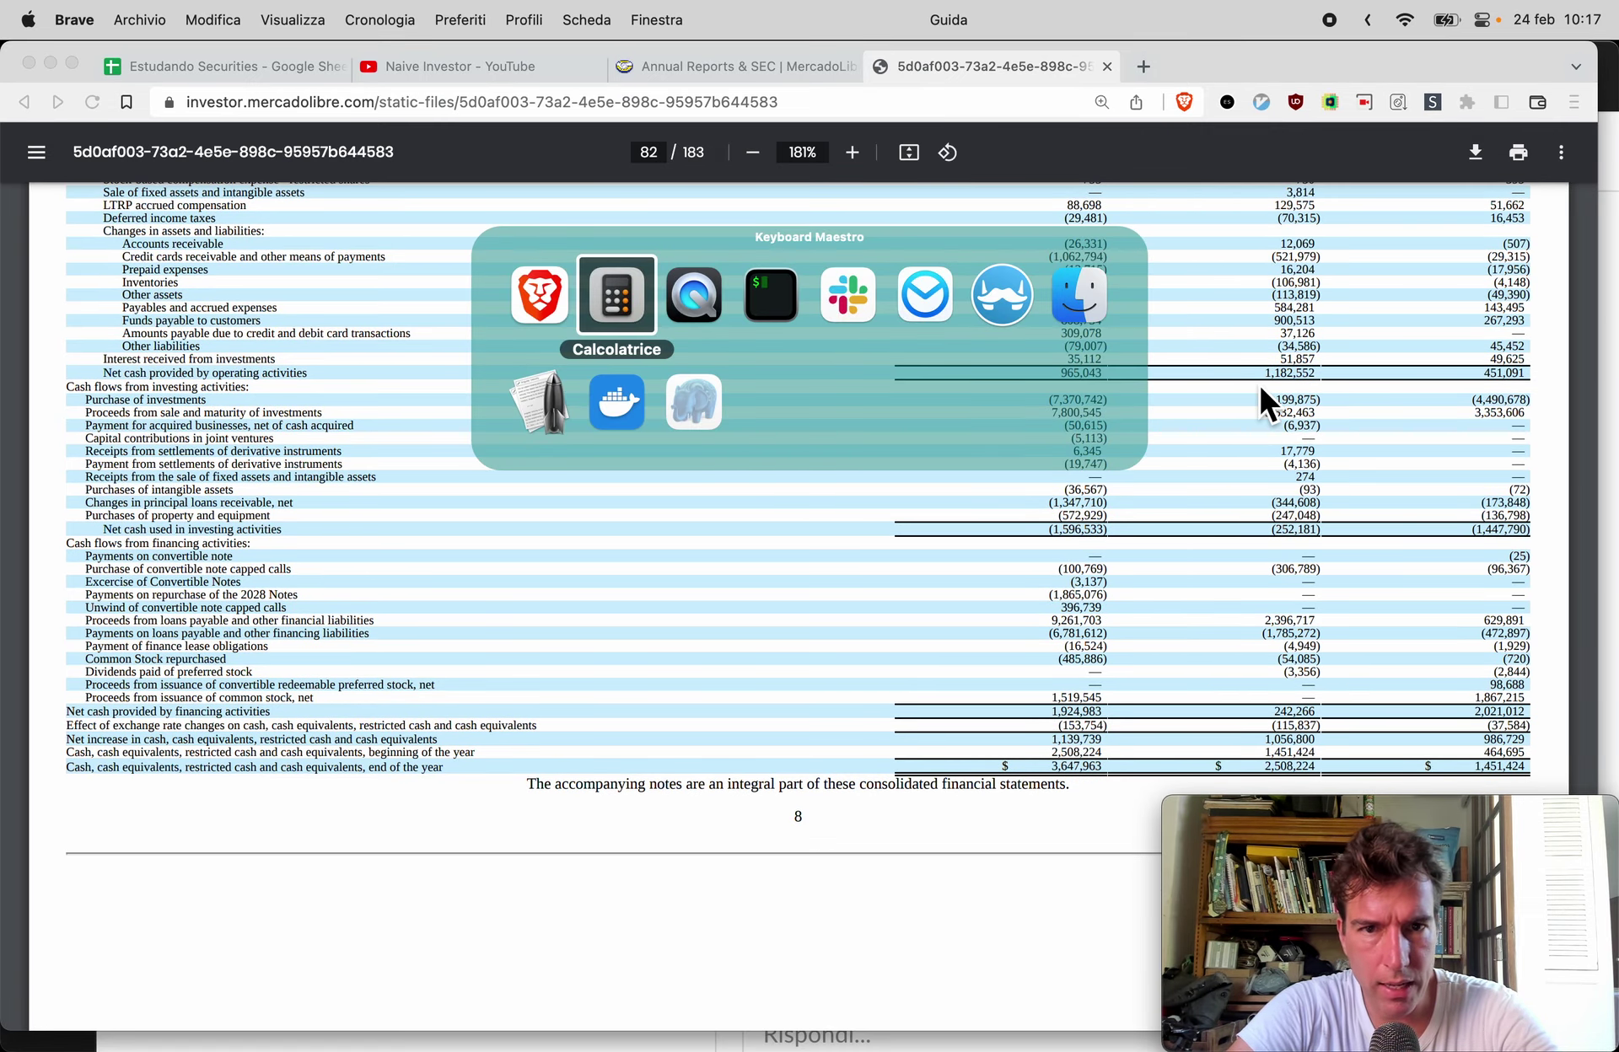
type("1183")
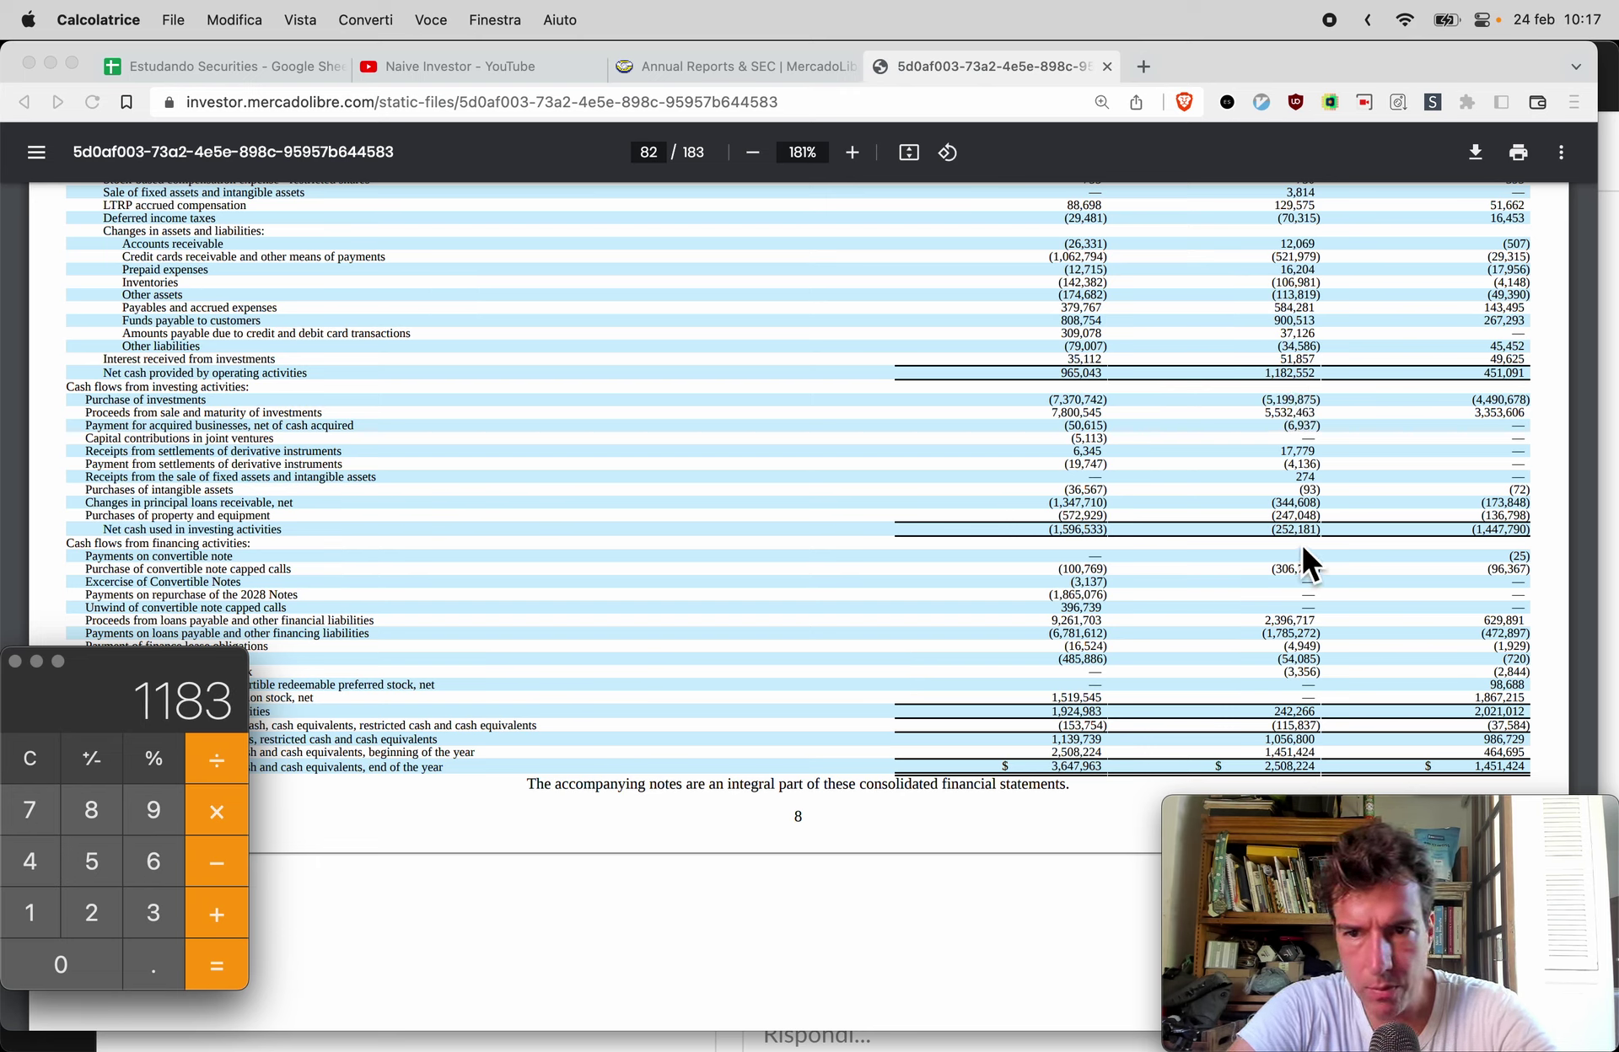
type("-252=")
key("super+c")
key("super+Tab")
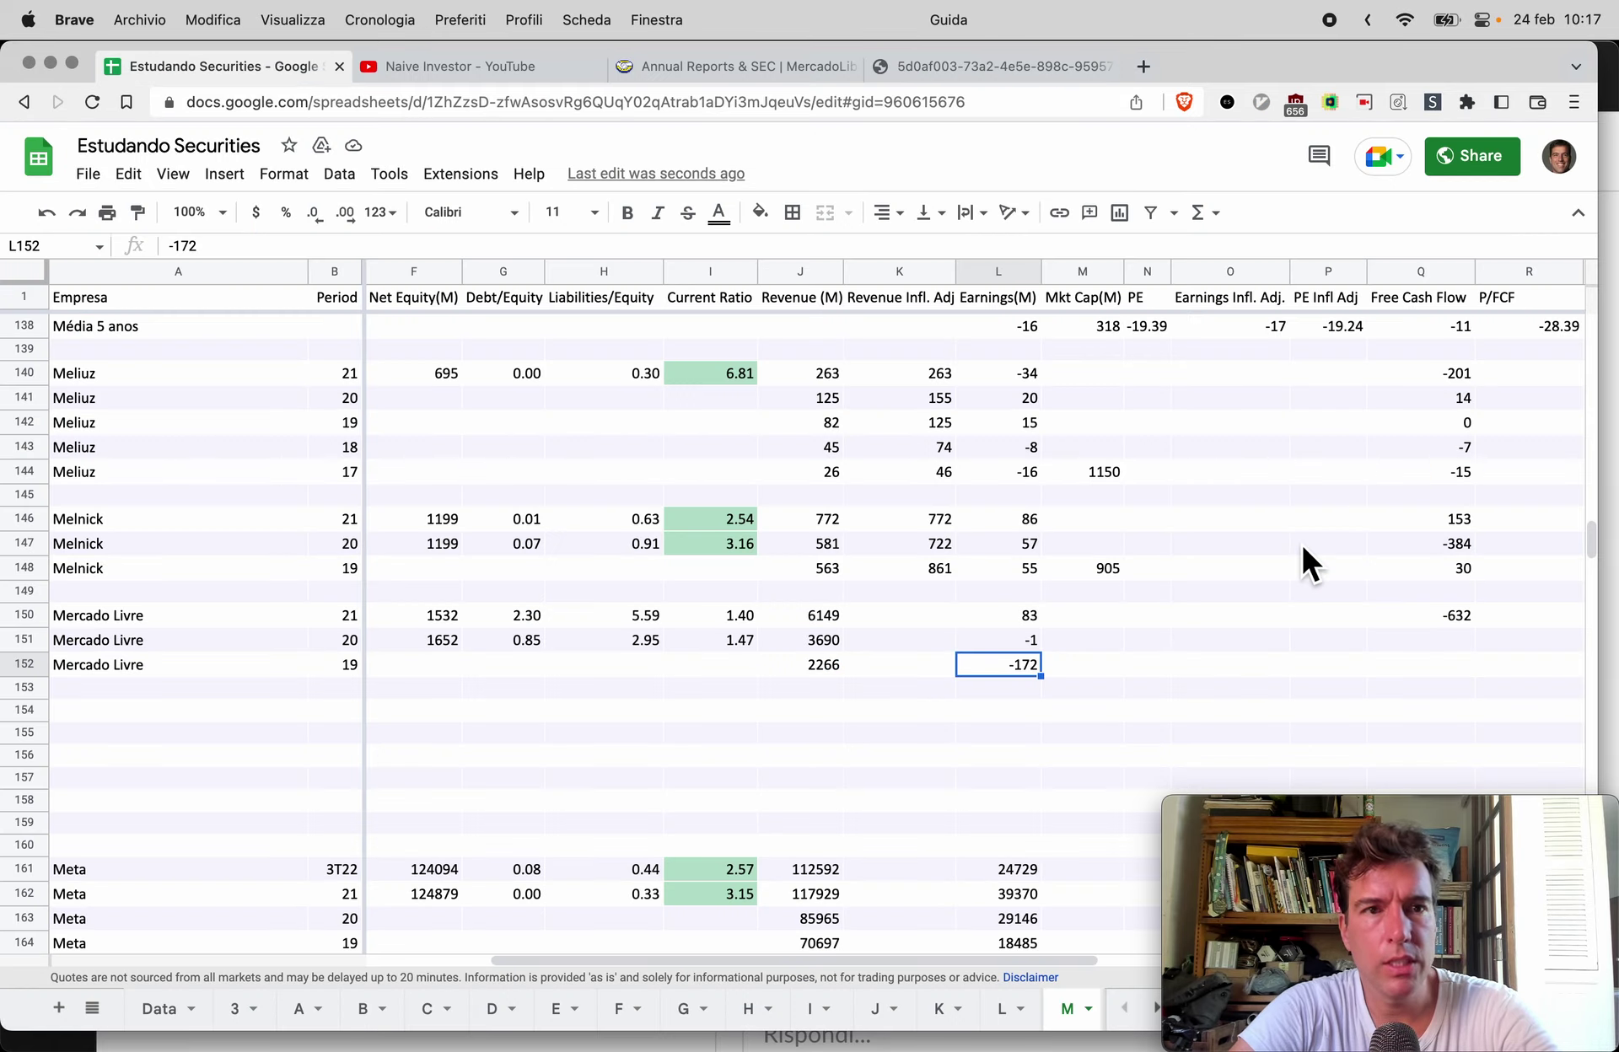
left_click(1445, 641)
key("super+v")
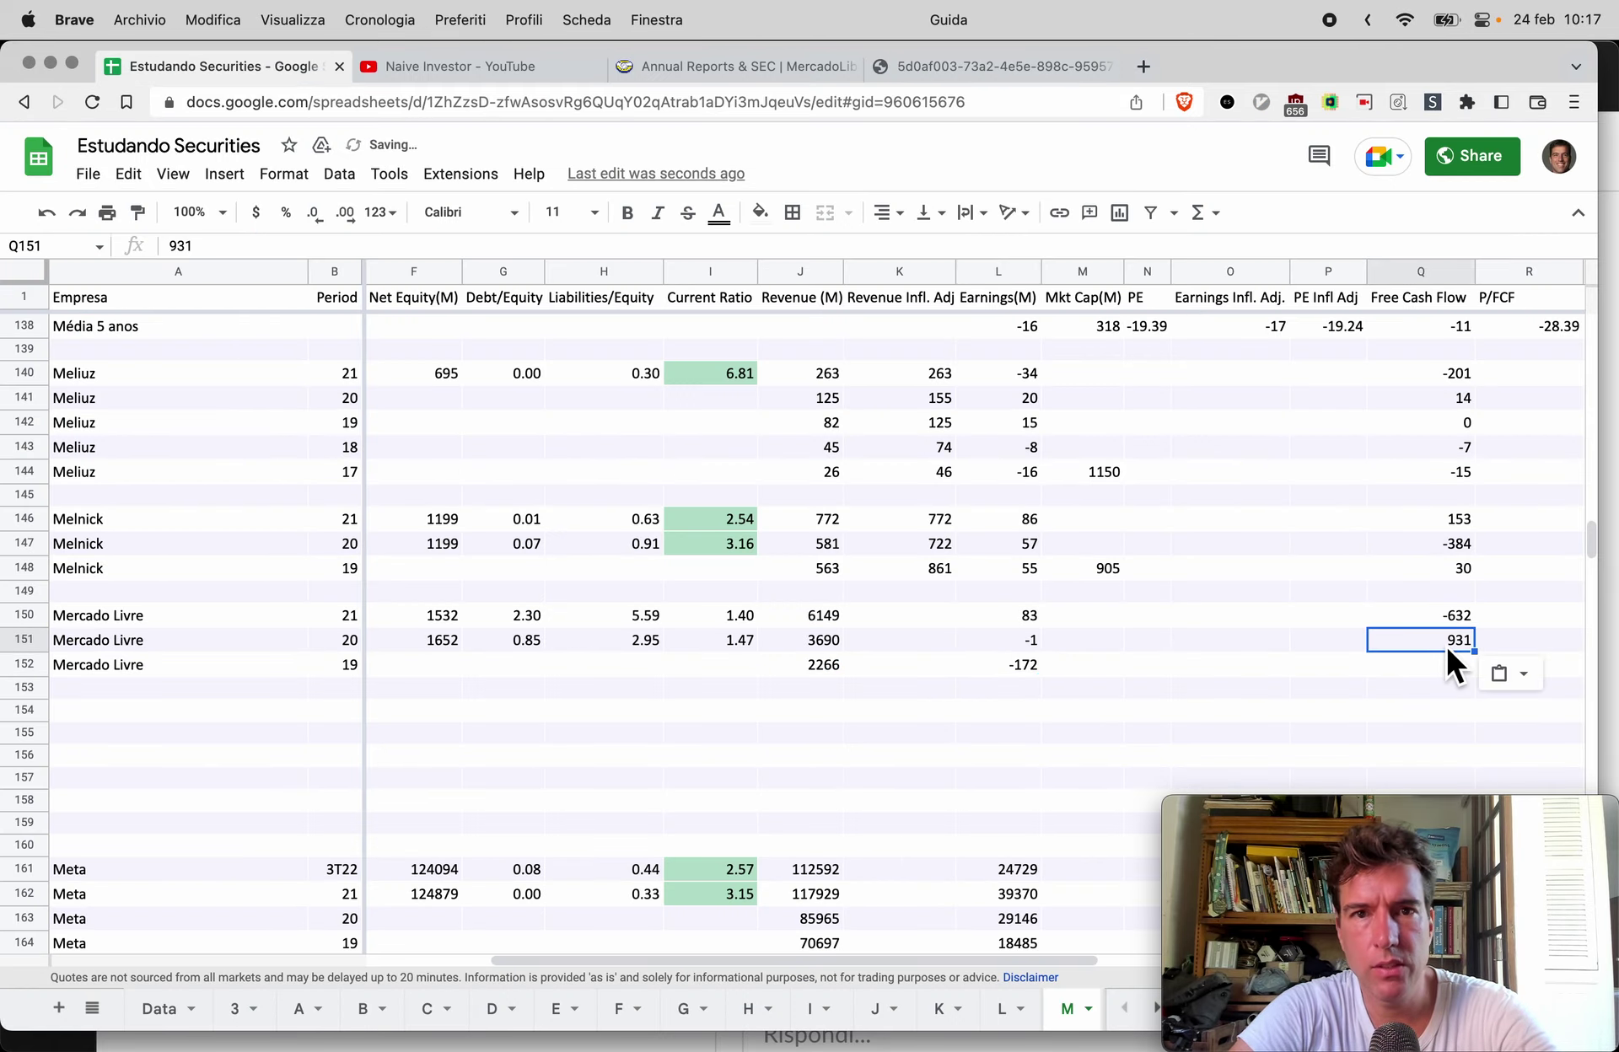
Step: Calculate the 2019 free cash flow as 451-1448 = -997 and copy the result
key("ctrl+shift+Tab")
key("super+Tab")
key("Escape")
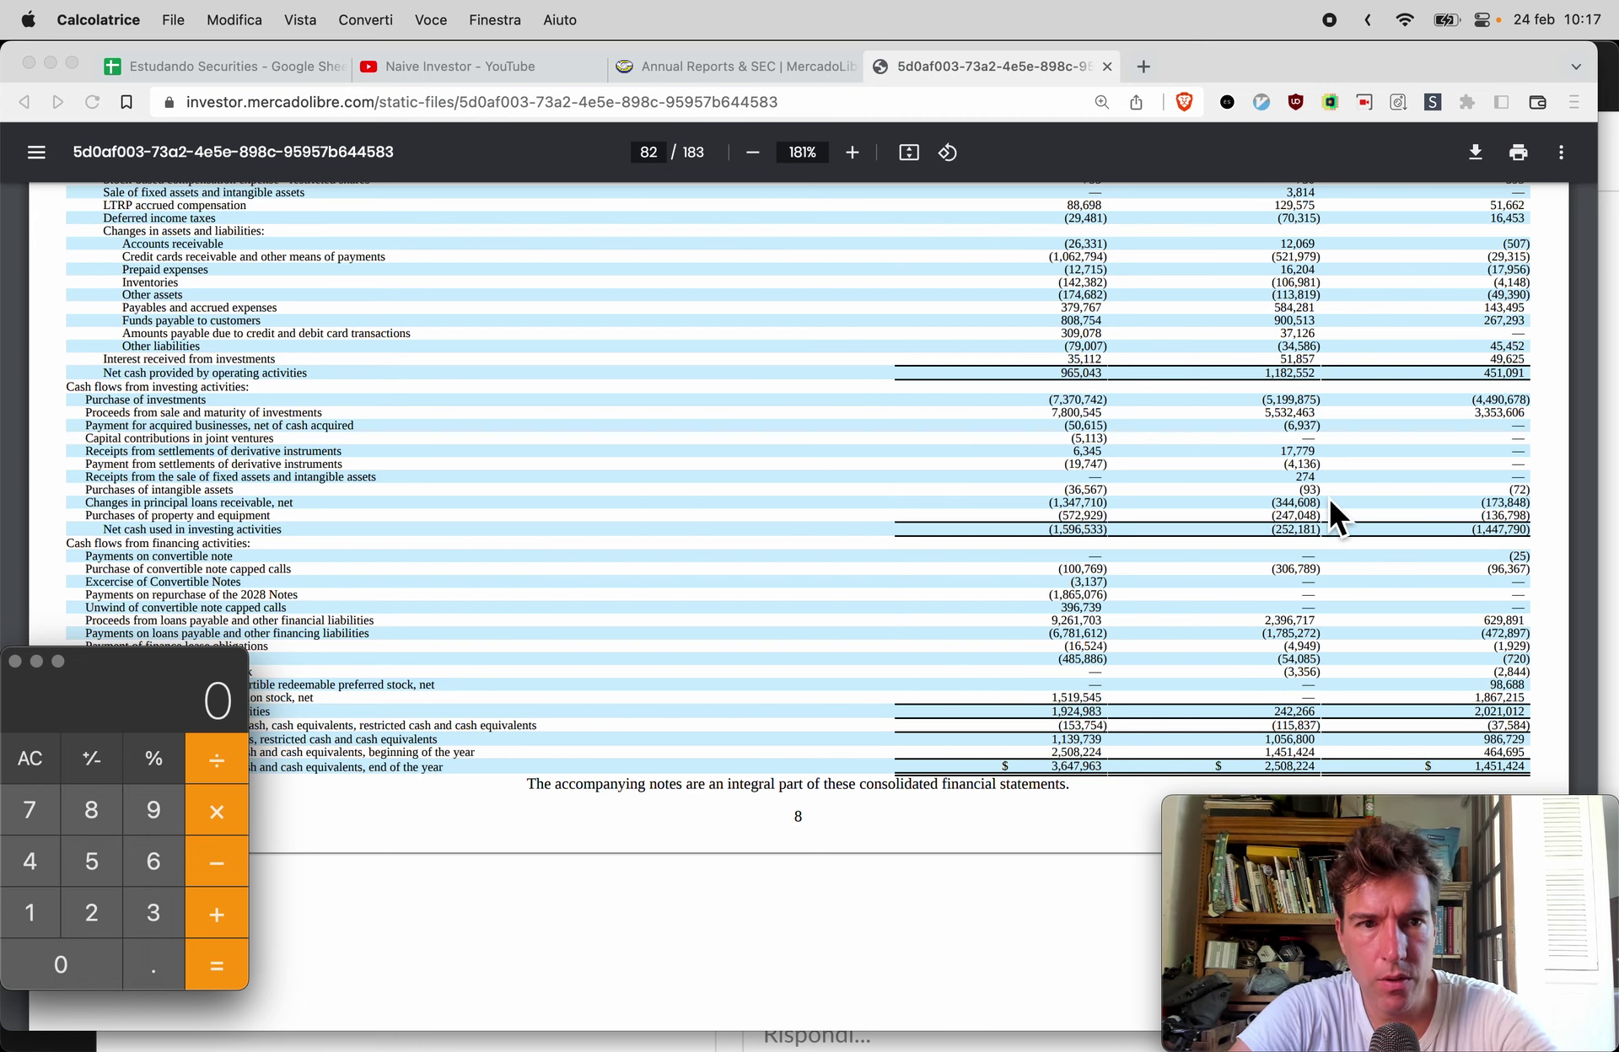
scroll(1330, 500, "up", 1)
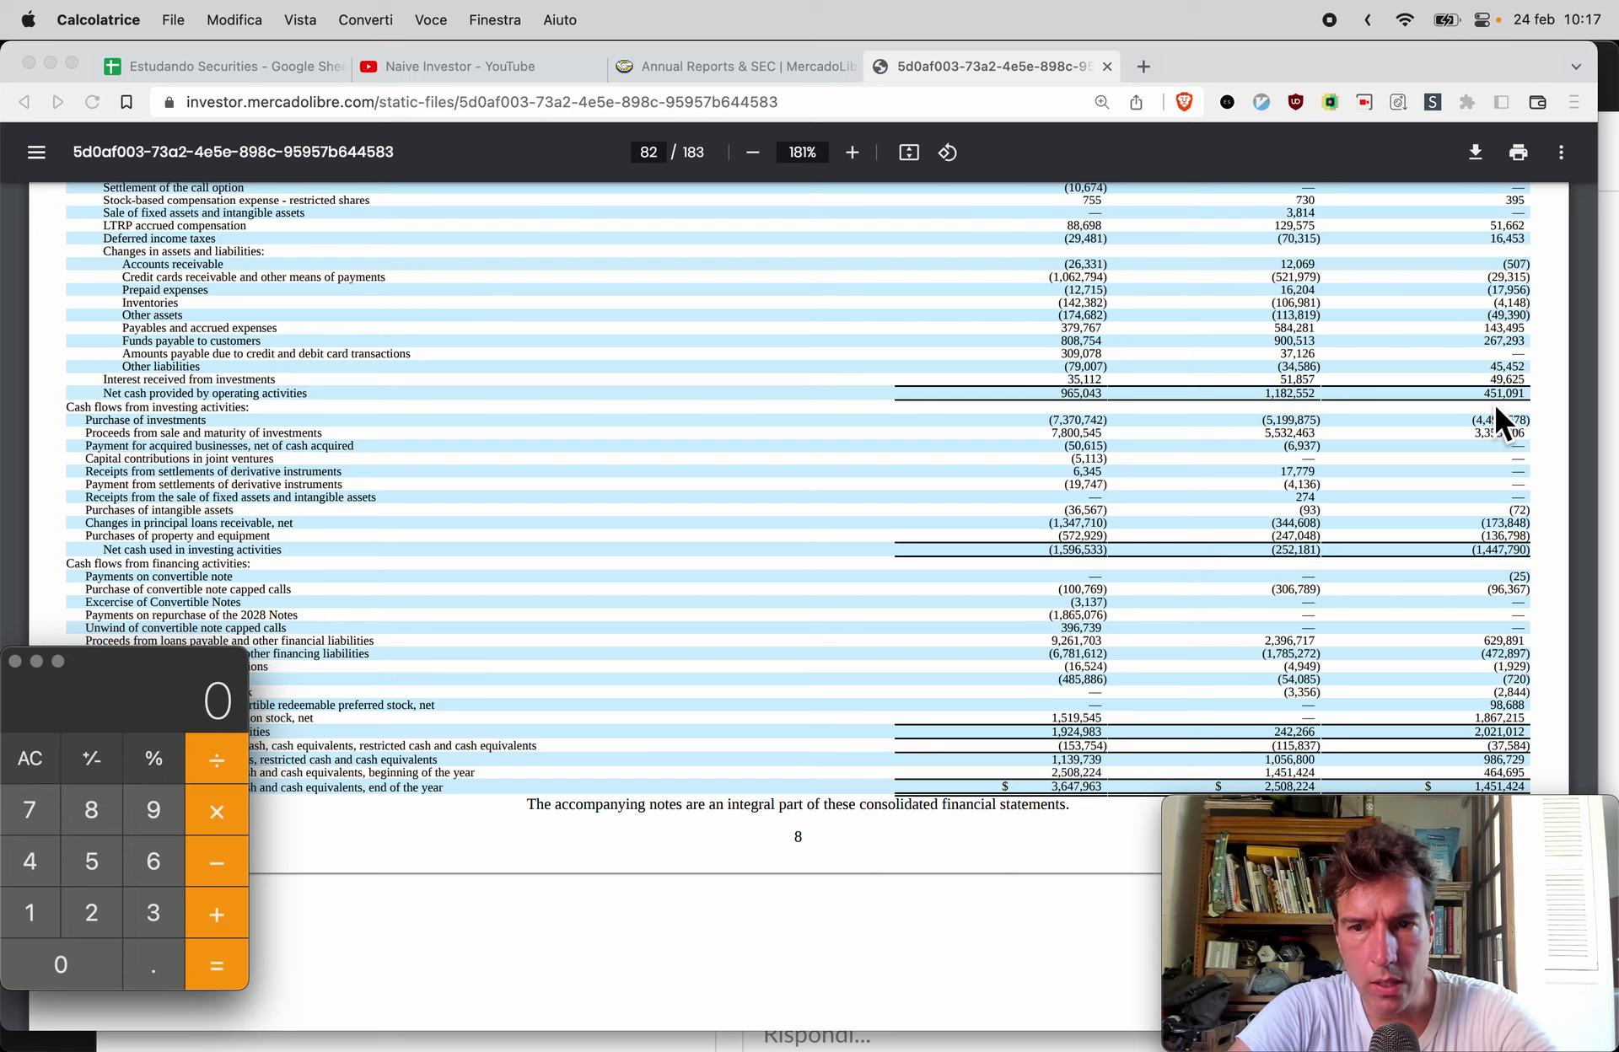
type("451")
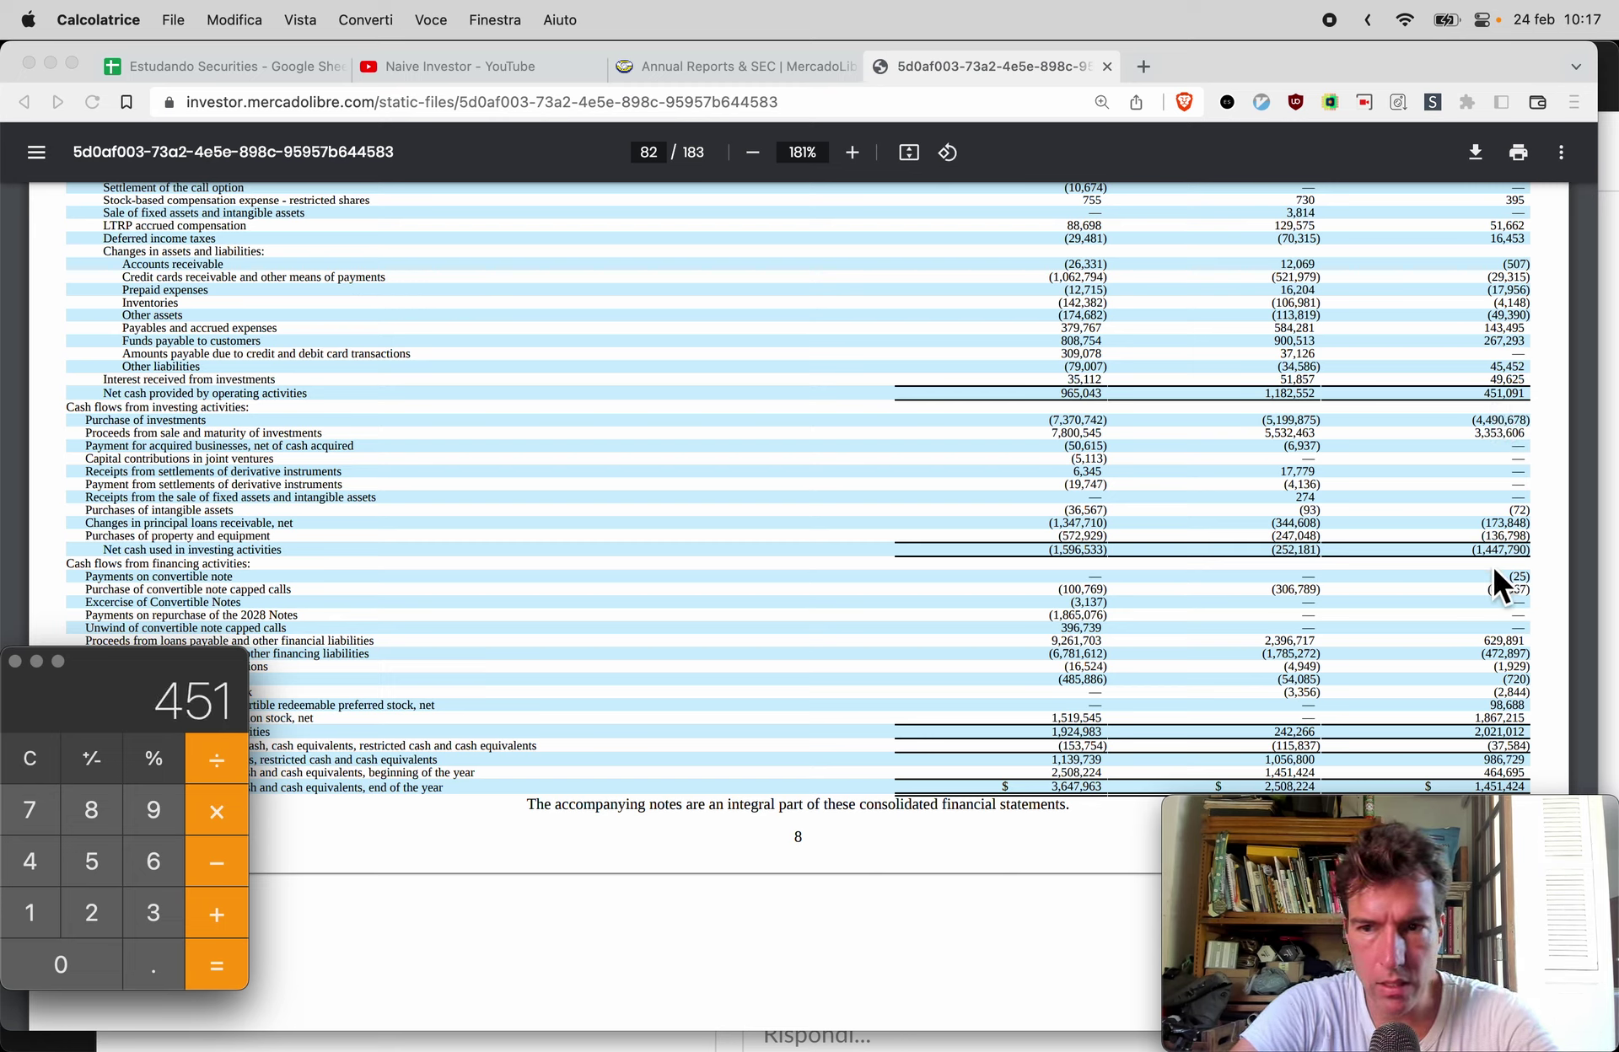
type("-1448")
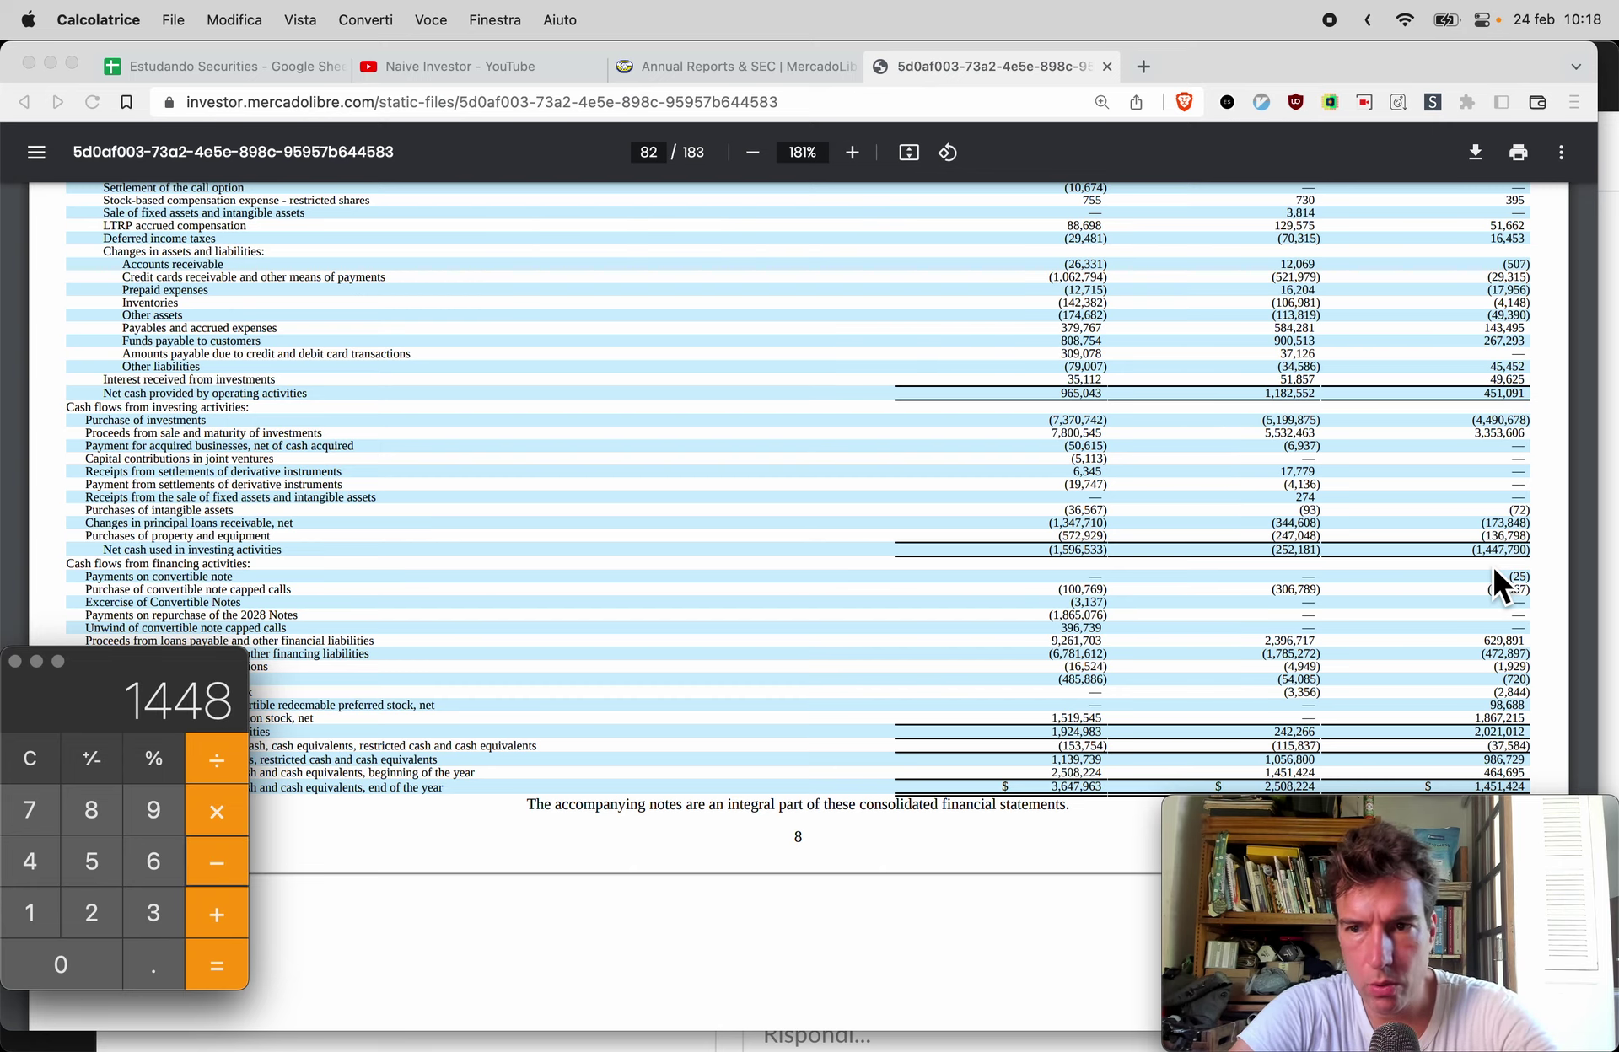
key("equal")
key("super+c")
key("super+Tab")
key("super+1")
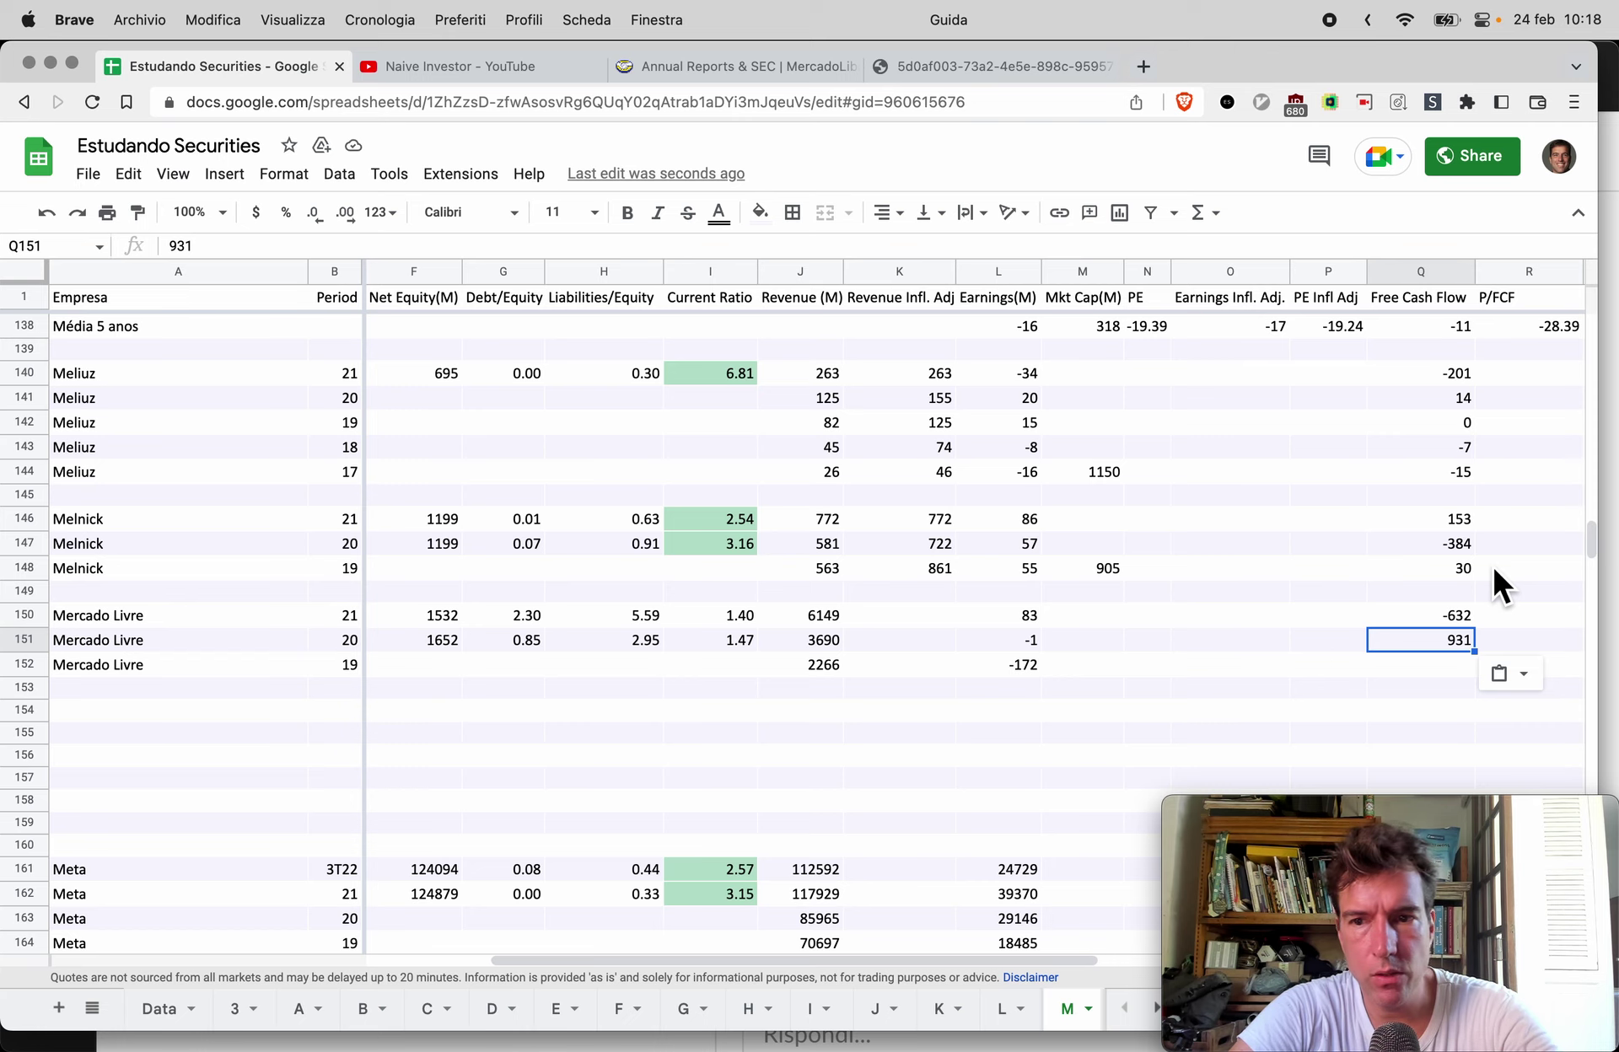
Step: Paste -997 into Q152 as Mercado Livre's 2019 free cash flow
key("Down")
key("super+v")
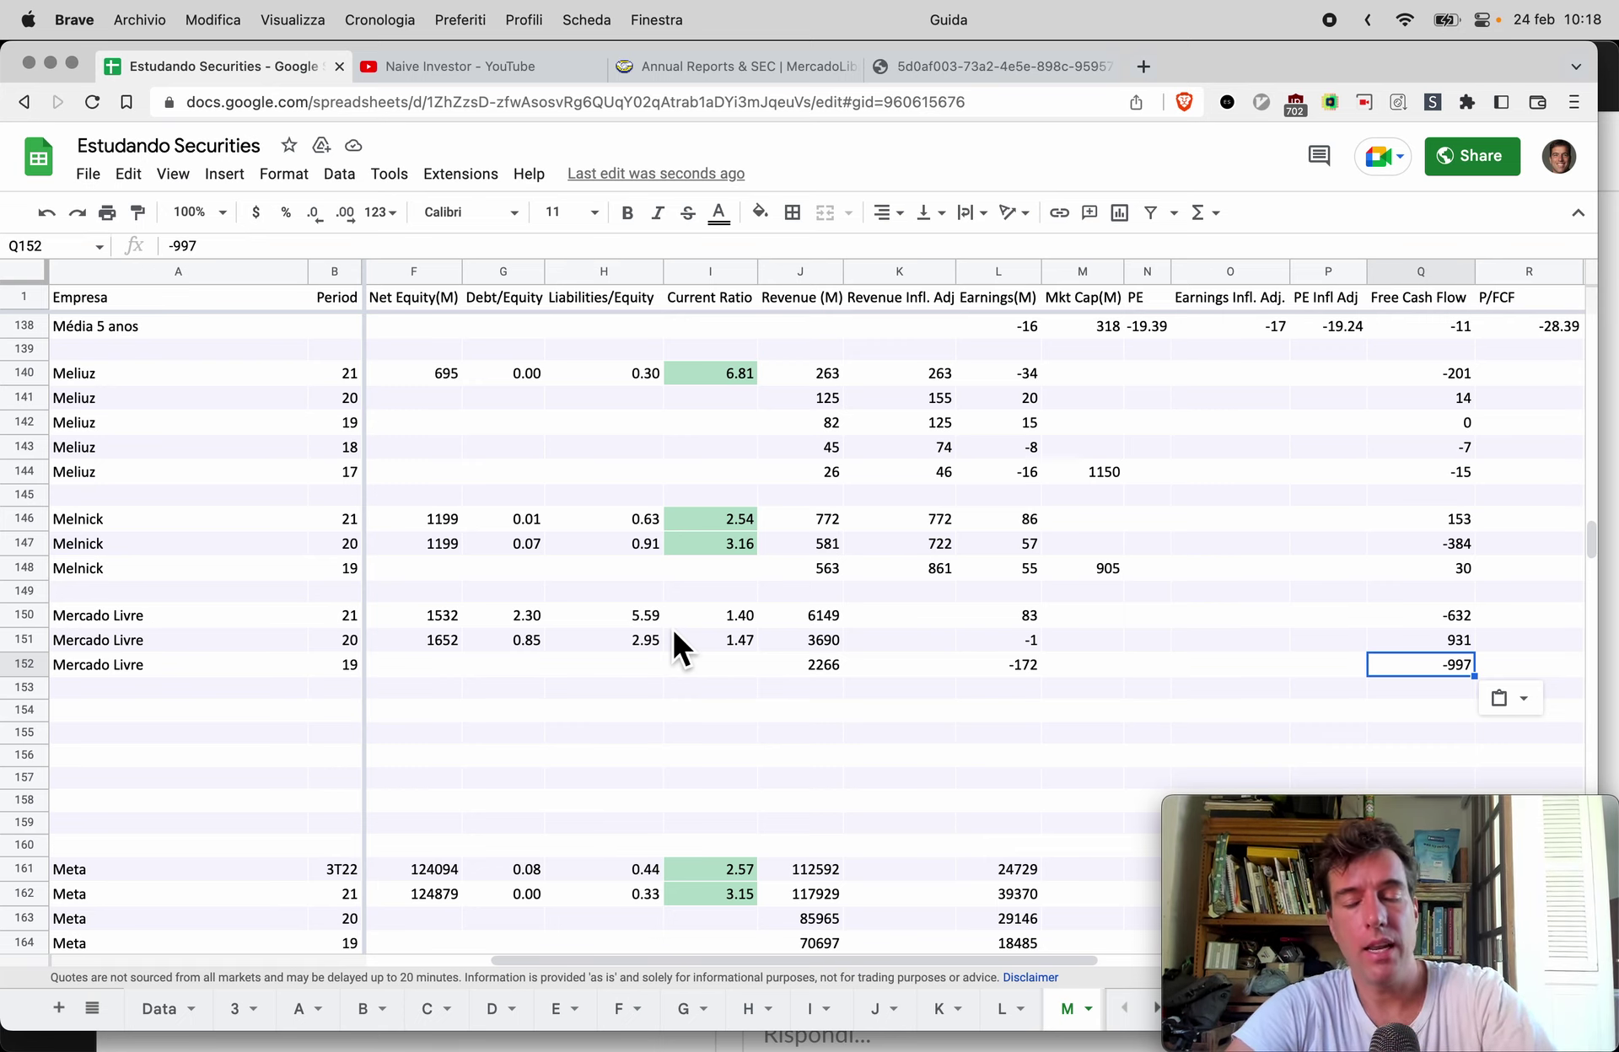
key("super+t")
Step: Search 'mercado libre founded date', then refine it to 'mercado libre date begin operations brazil'
type("mer")
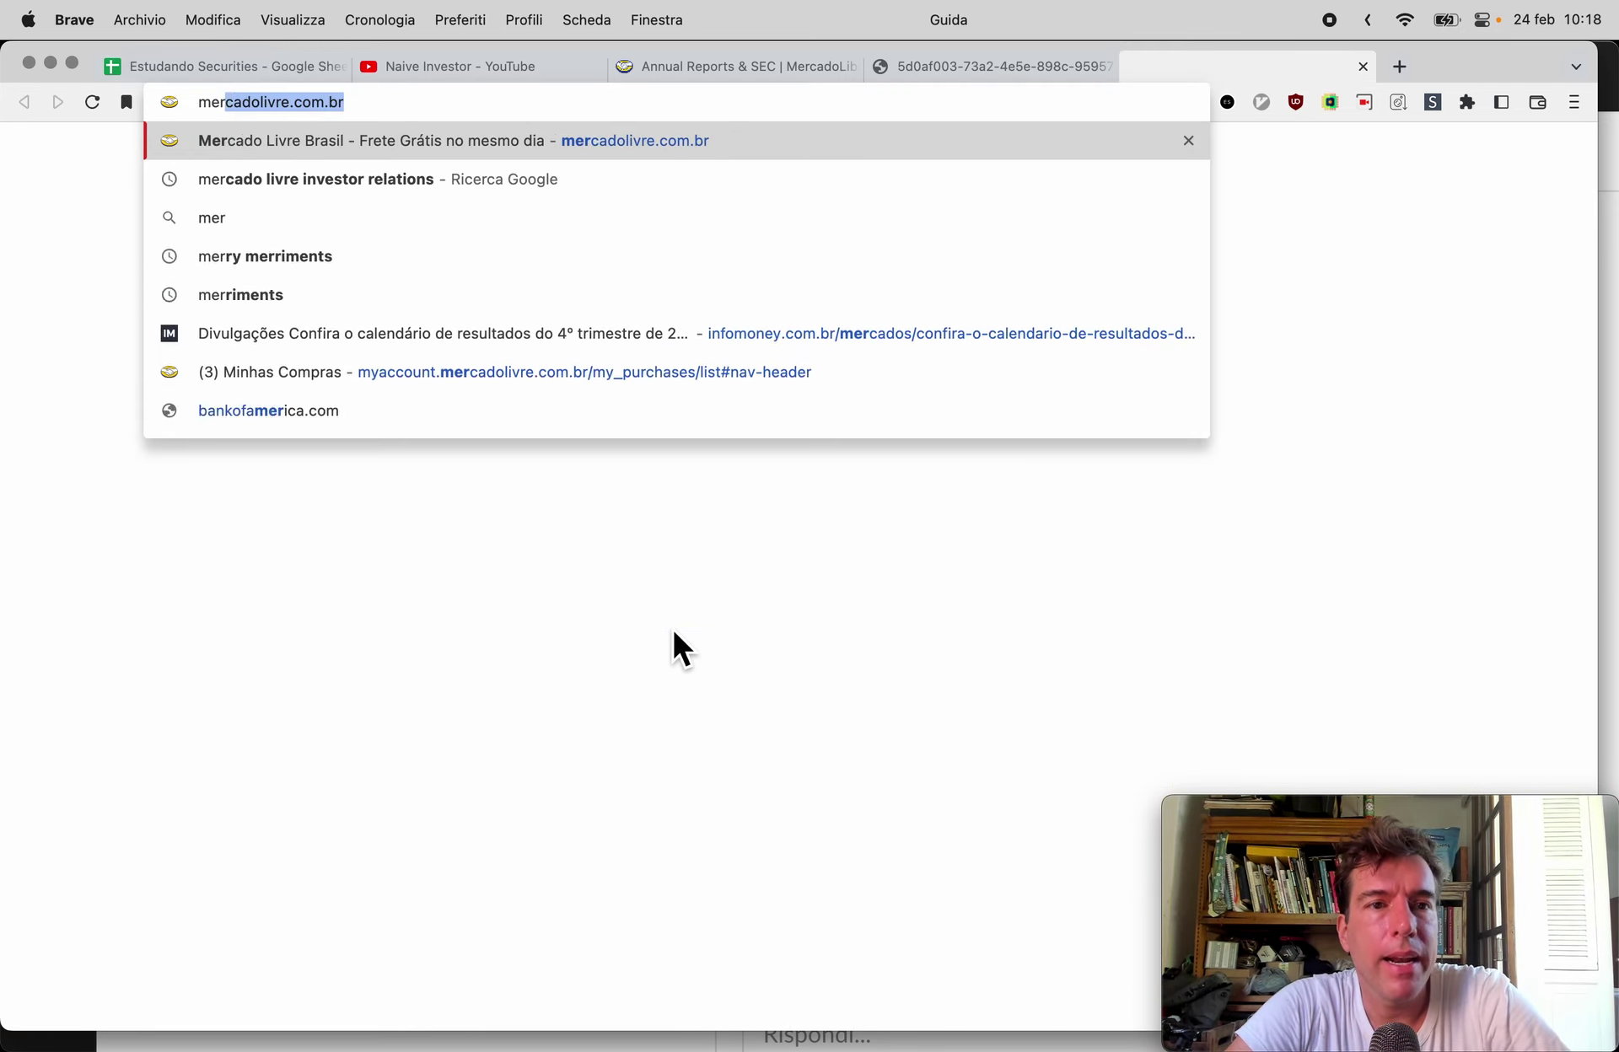
type("cado libre ")
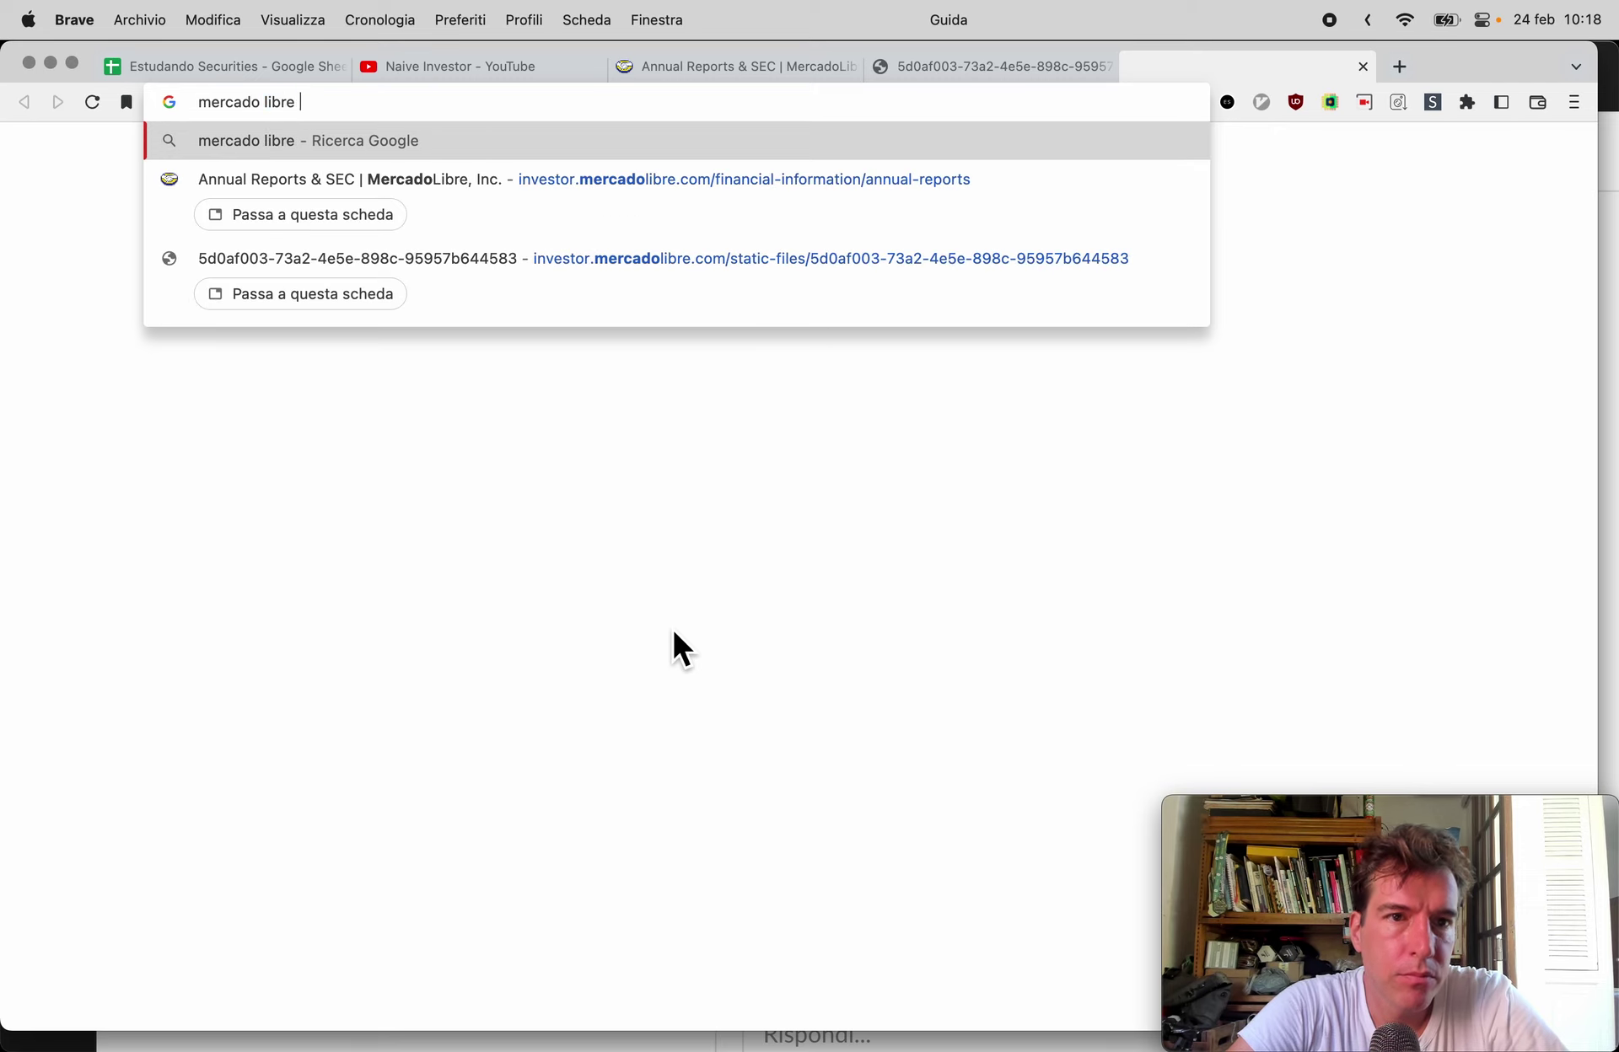
type("fou")
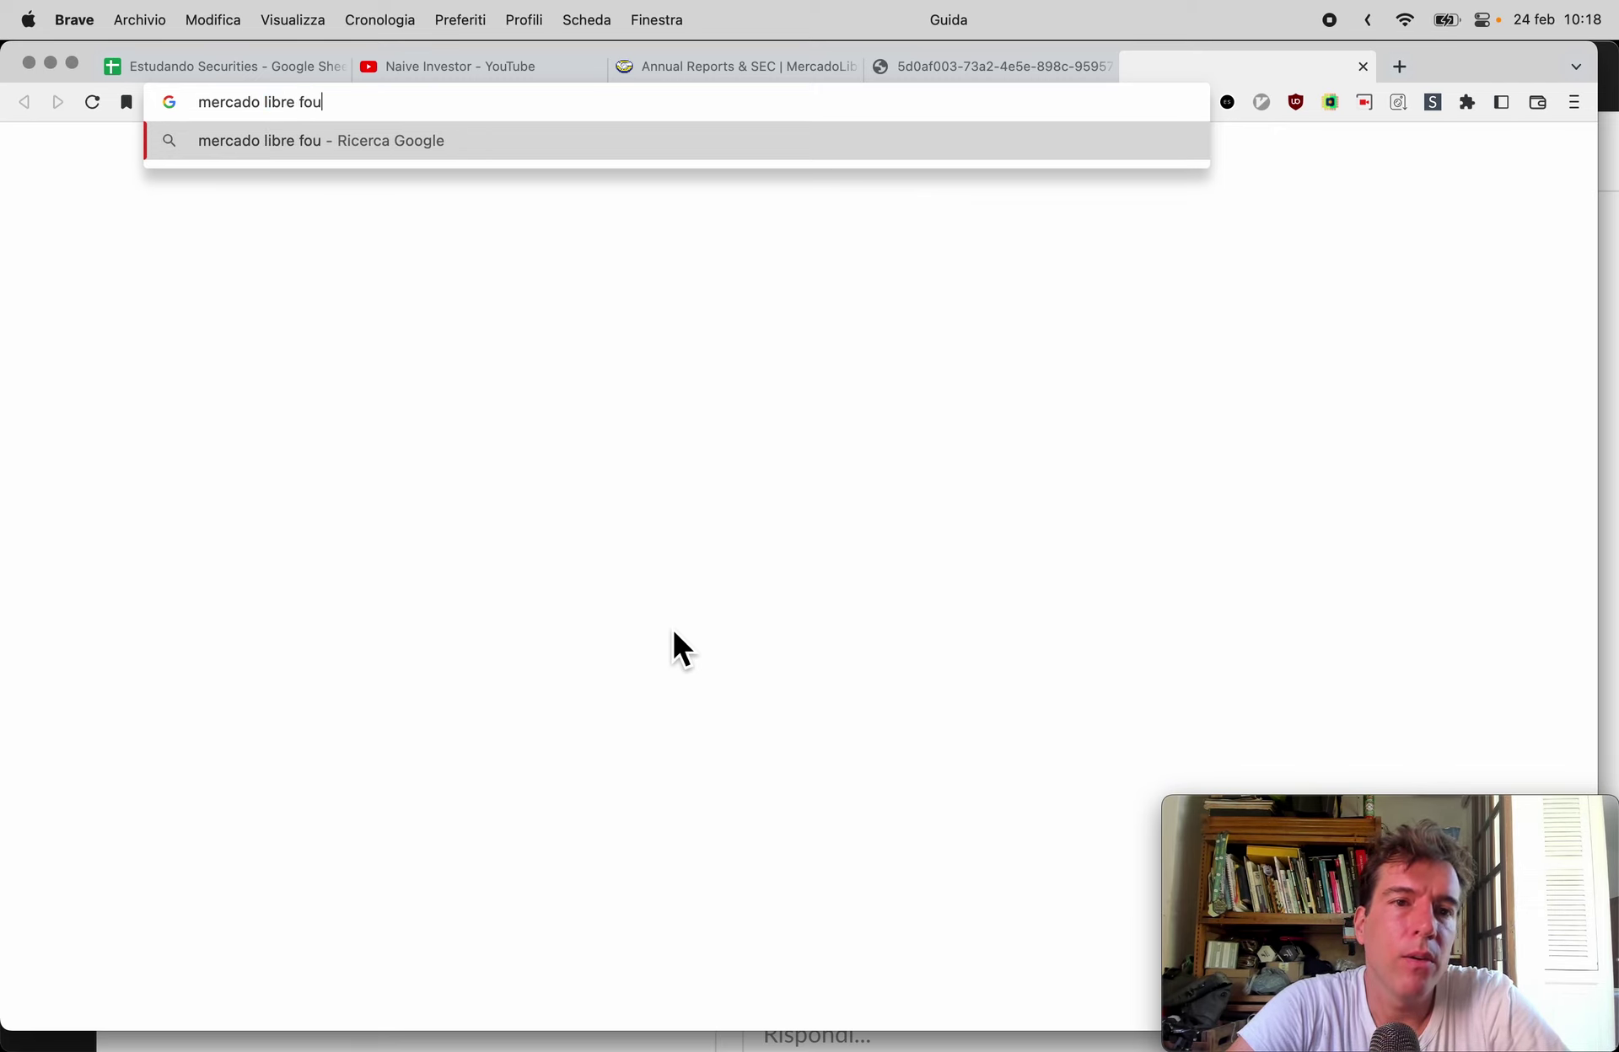
type("nded date")
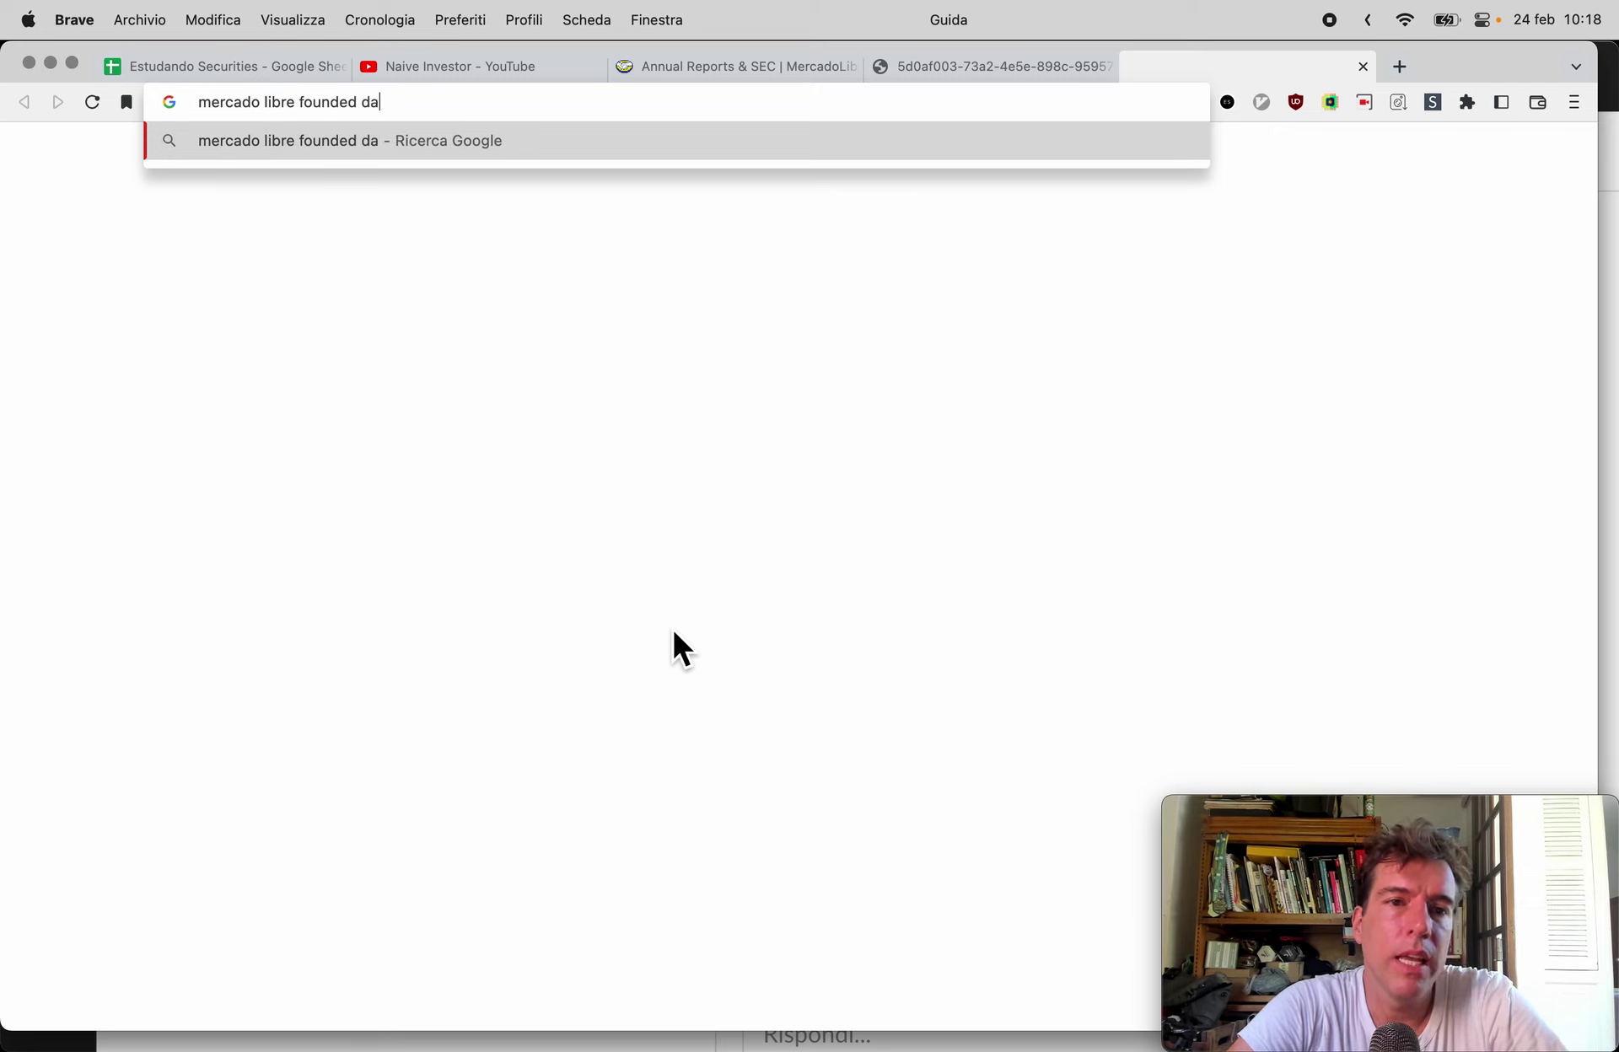
key("Return")
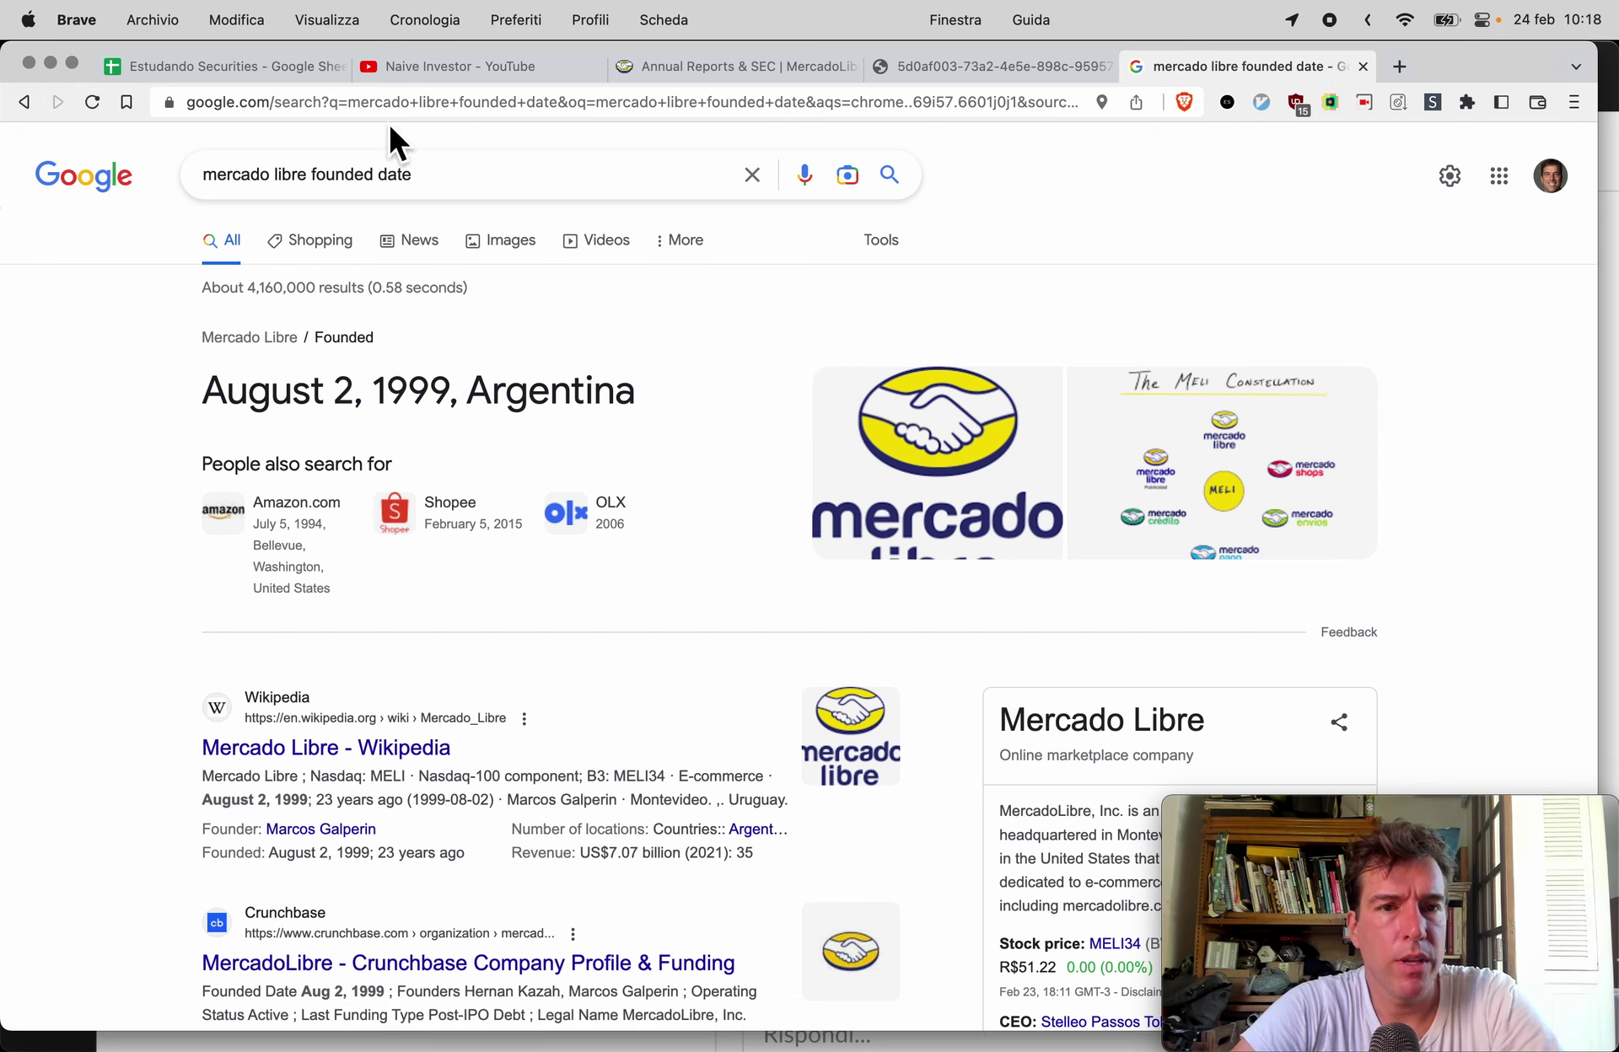
double_click(331, 177)
key("BackSpace")
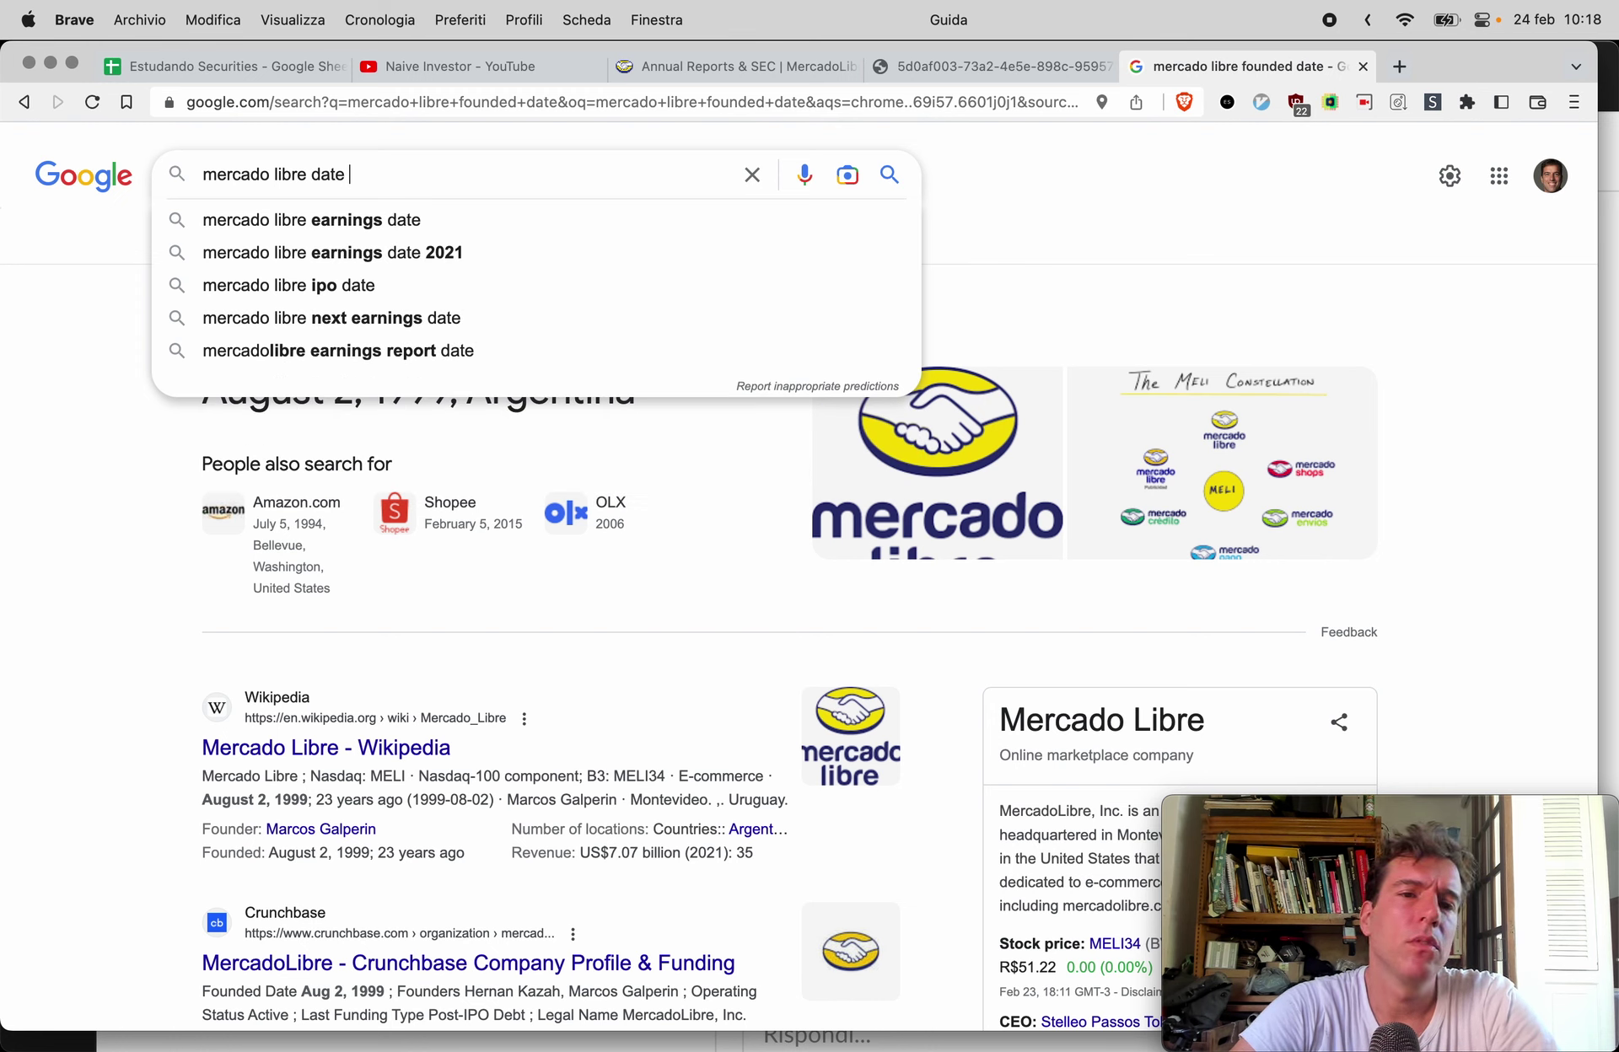
type("beg")
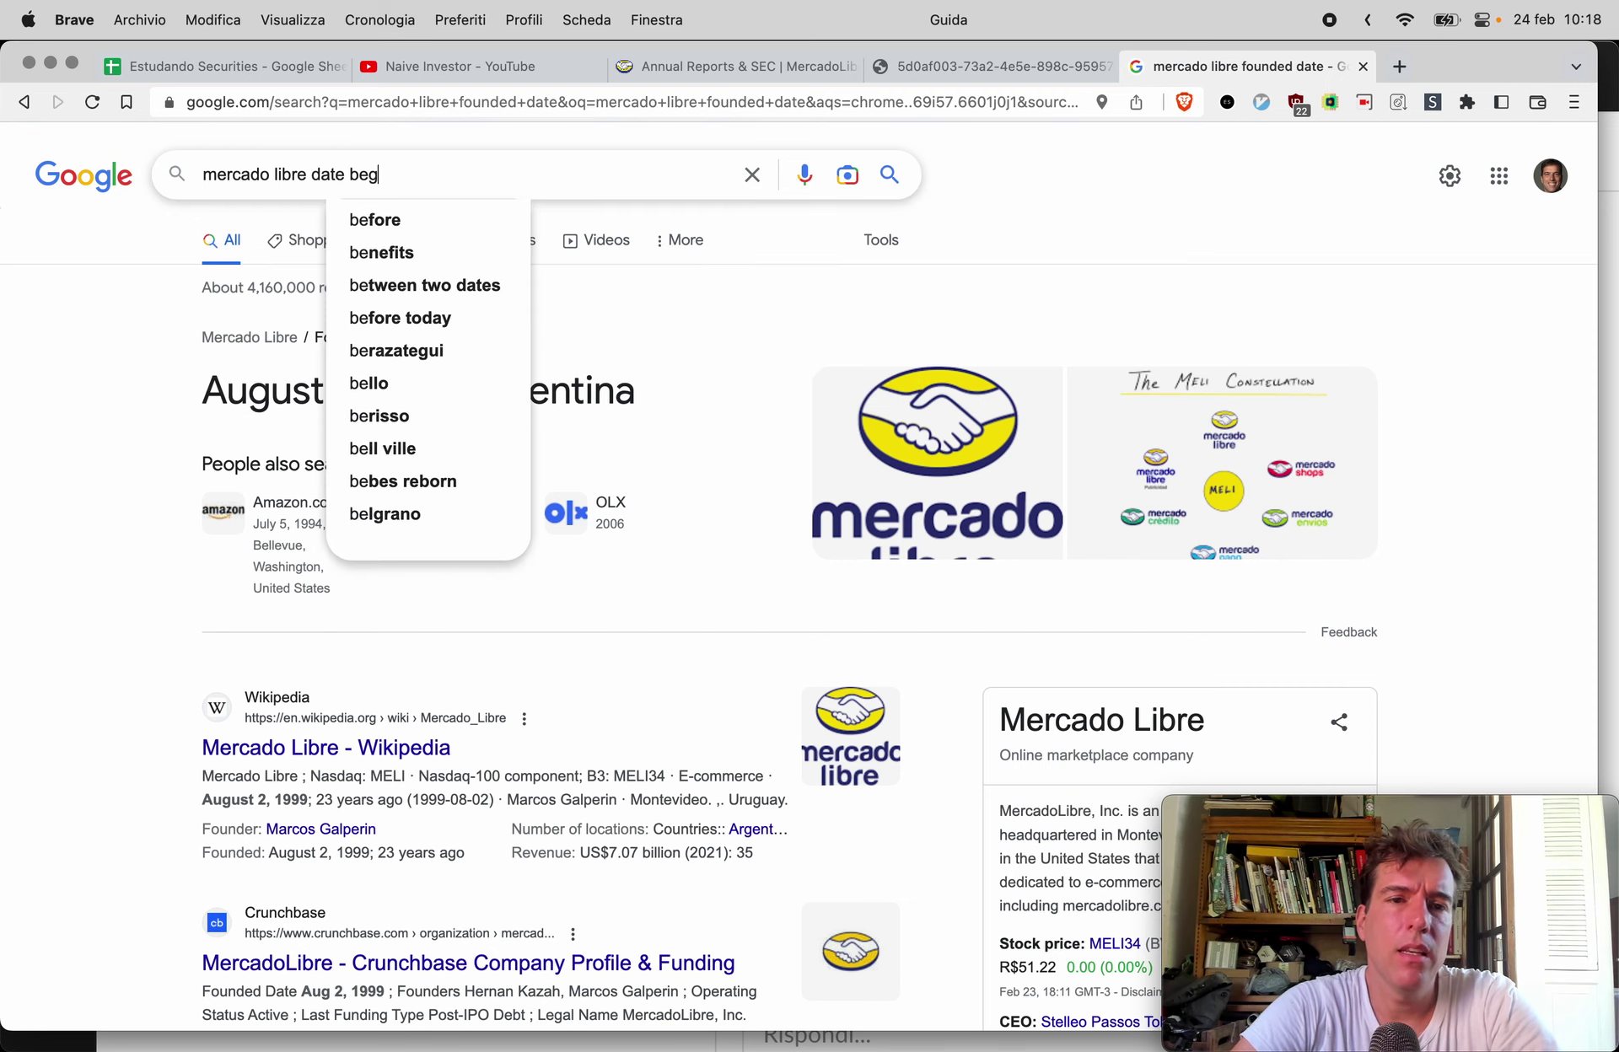
type("in operations bra")
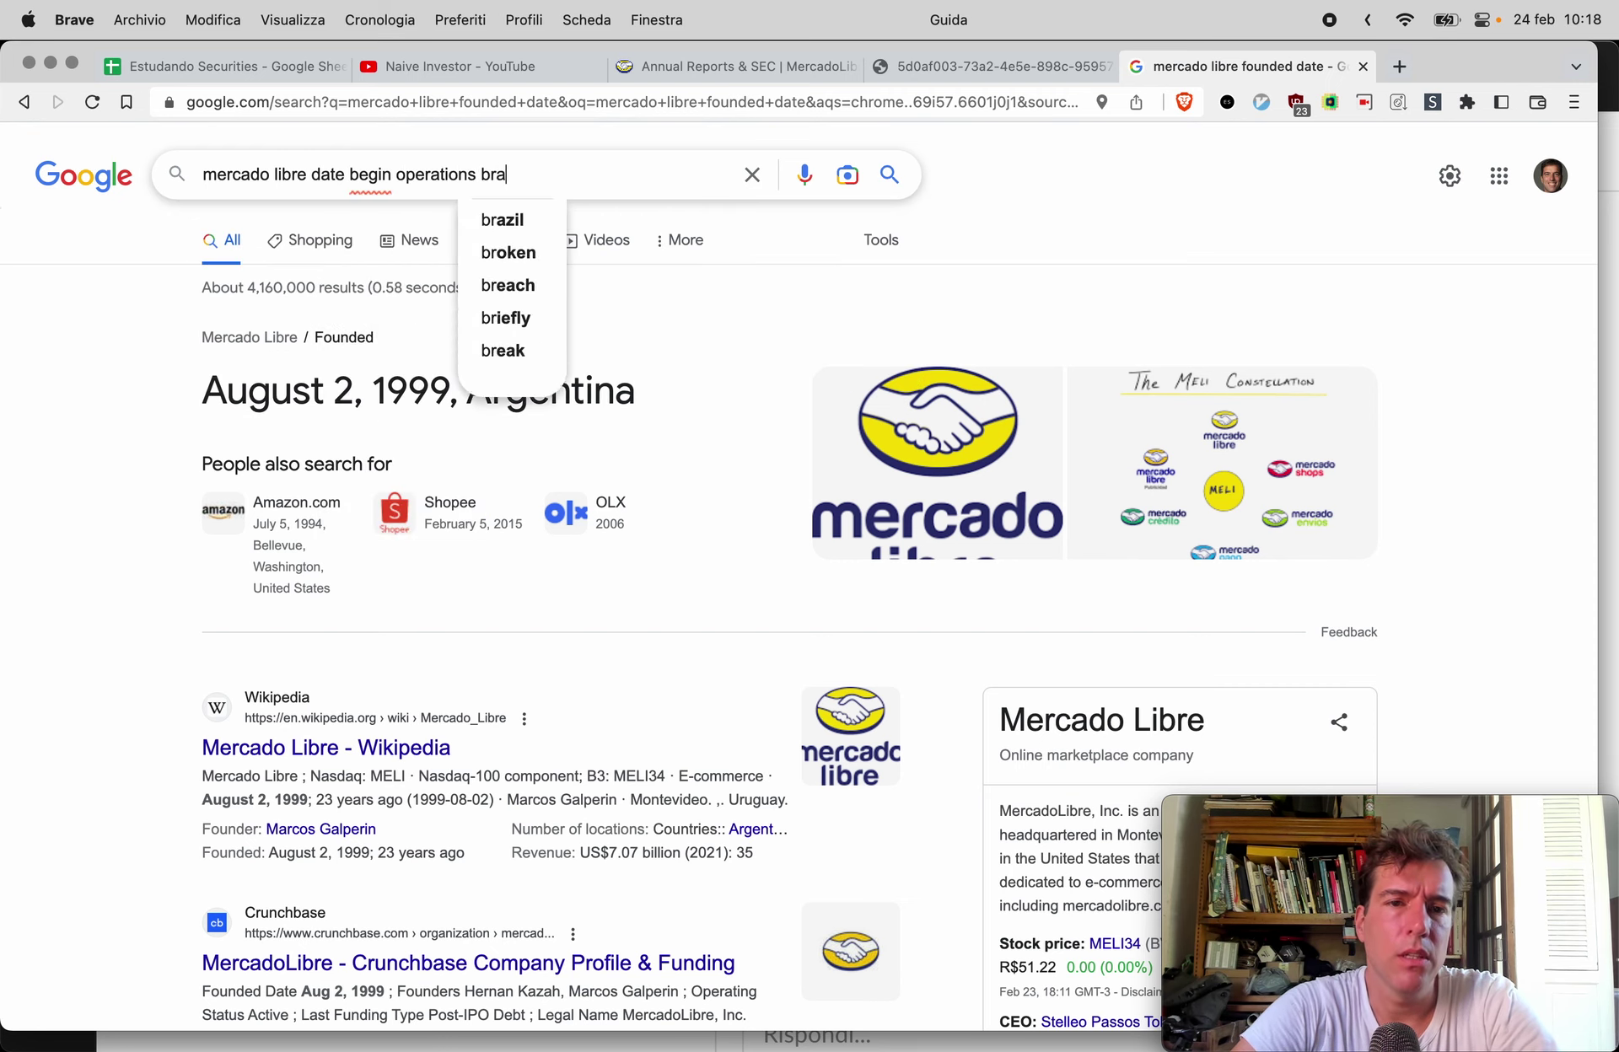
type("zil")
key("Return")
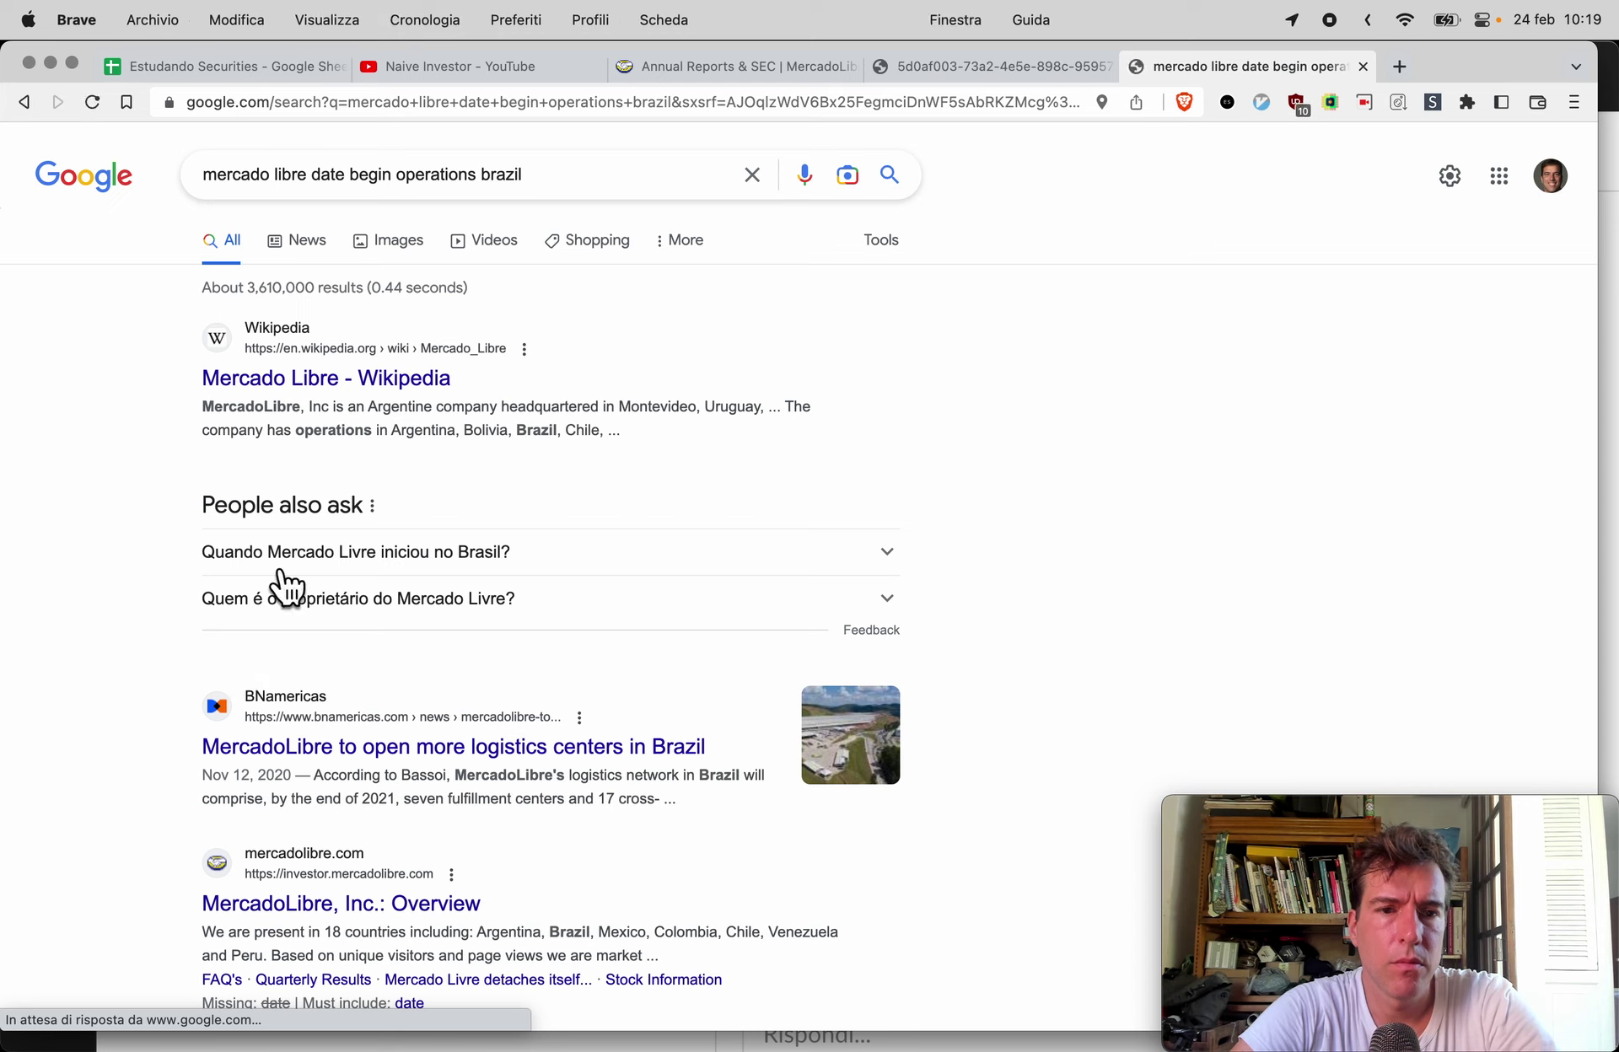
Step: Open the Mercado Libre Wikipedia article and step through its Brazil mentions with find
left_click(333, 377)
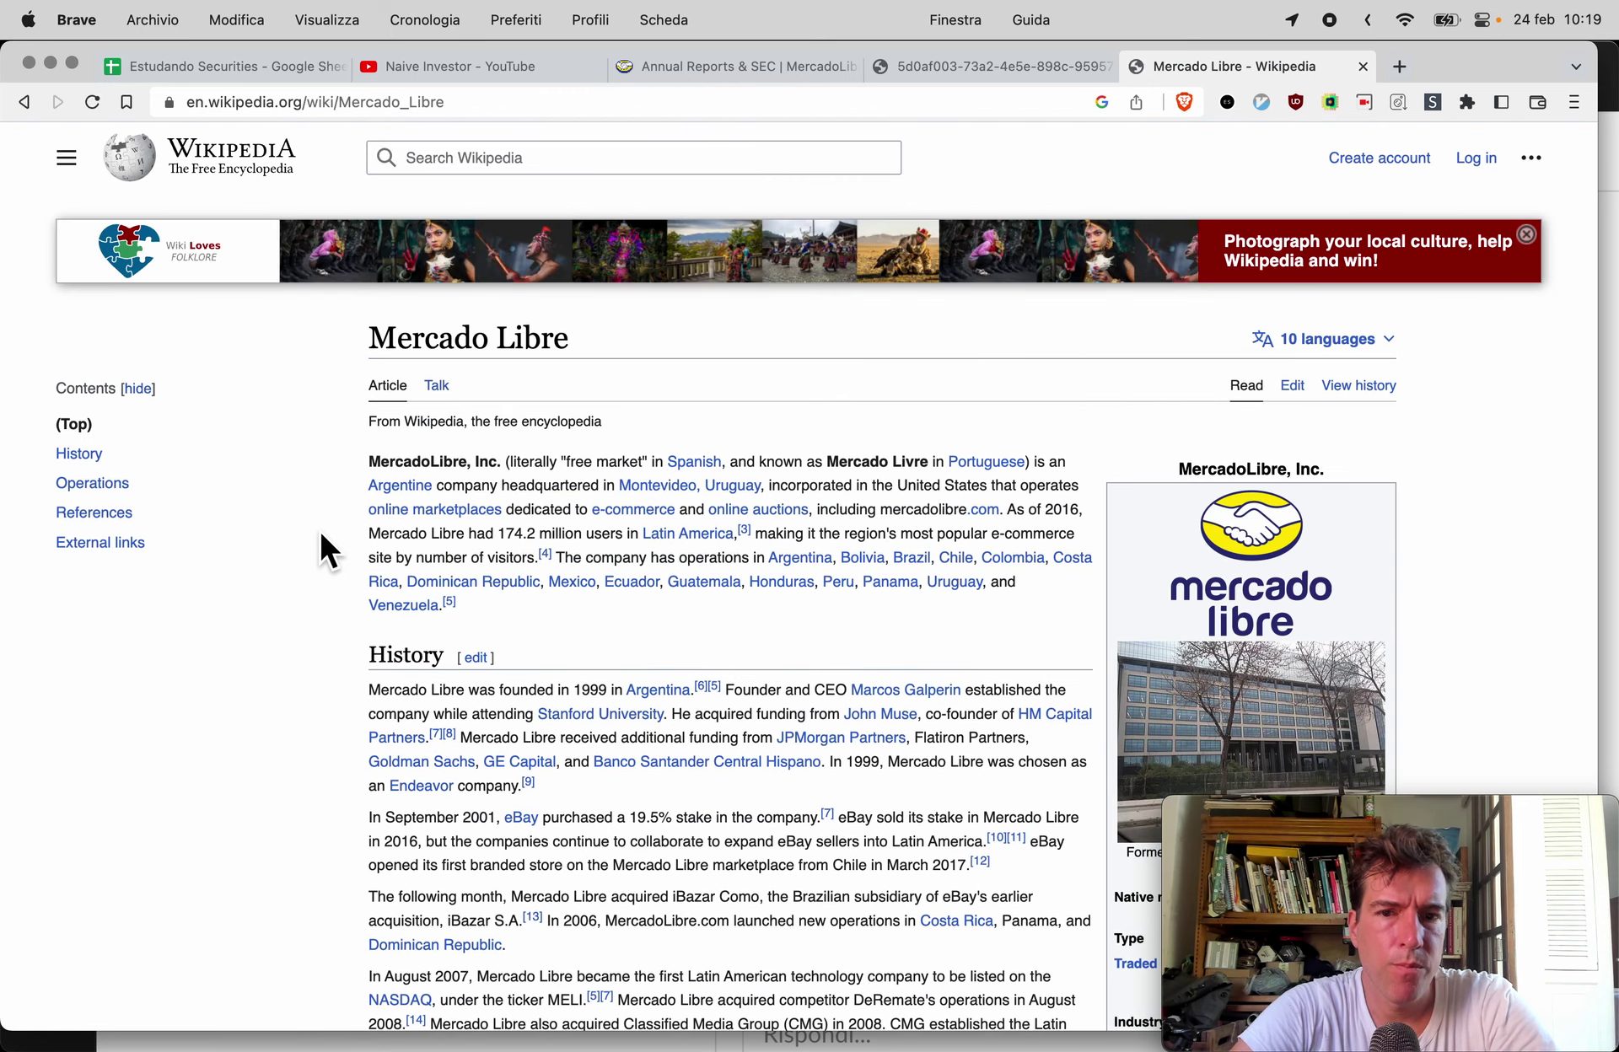
key("super+f")
type("bra")
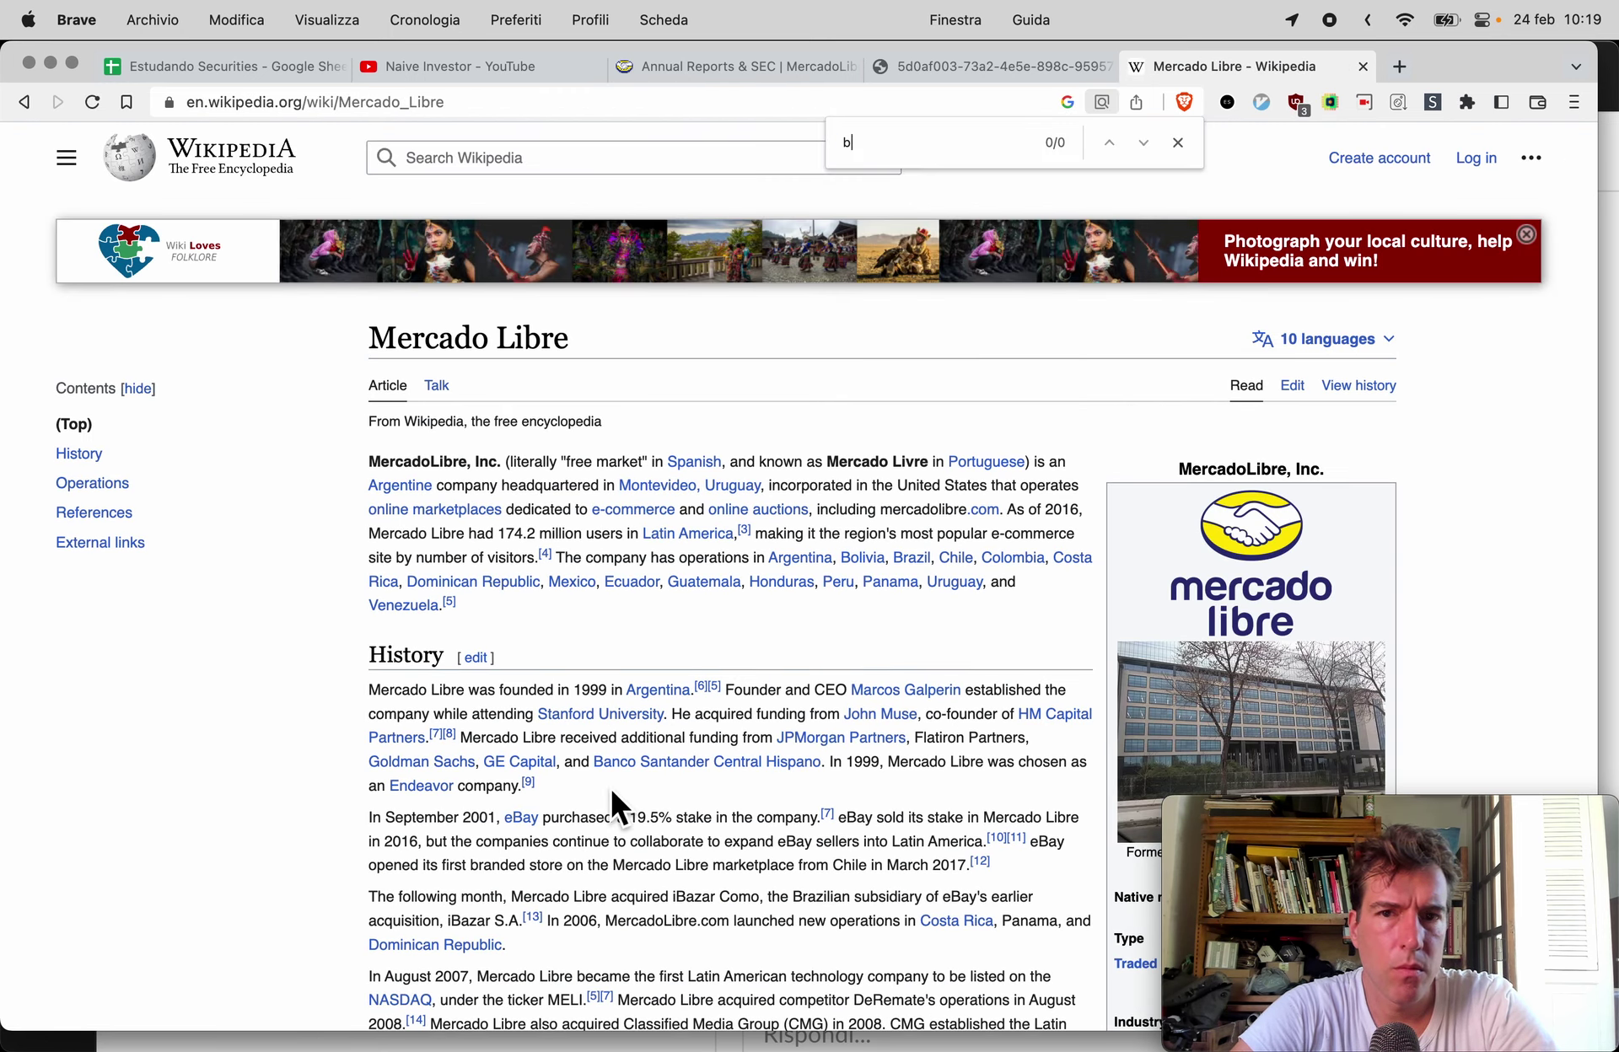
type("il")
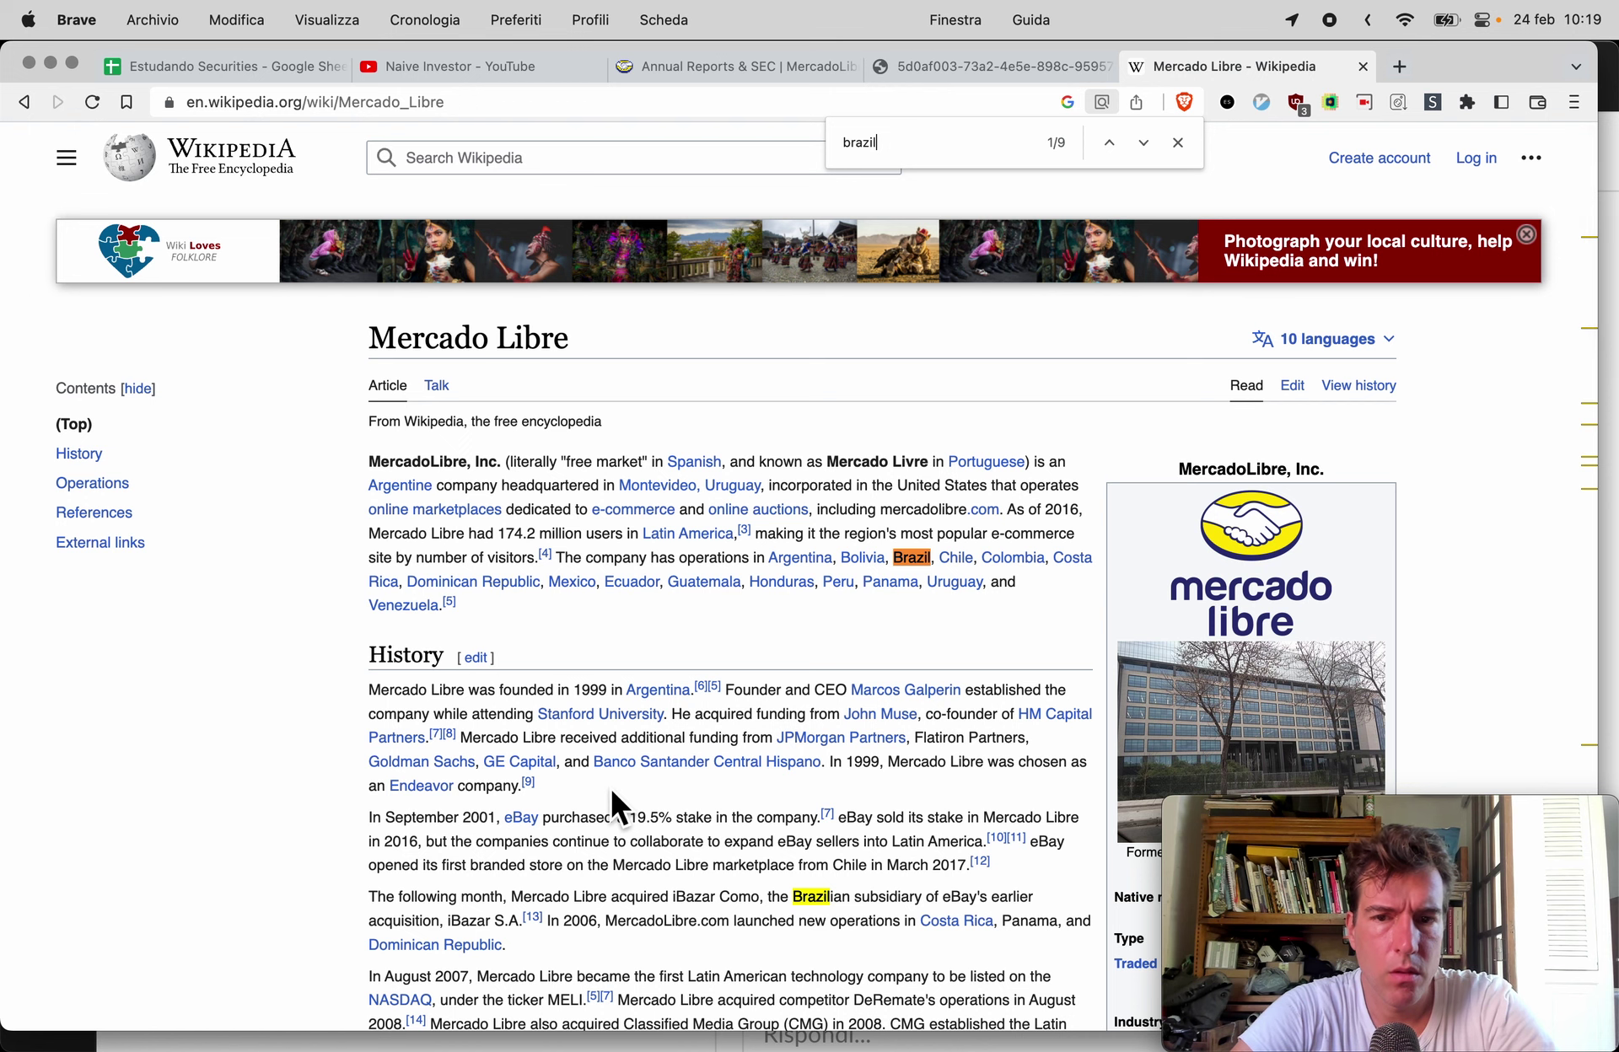
key("super+g")
key("super+g")
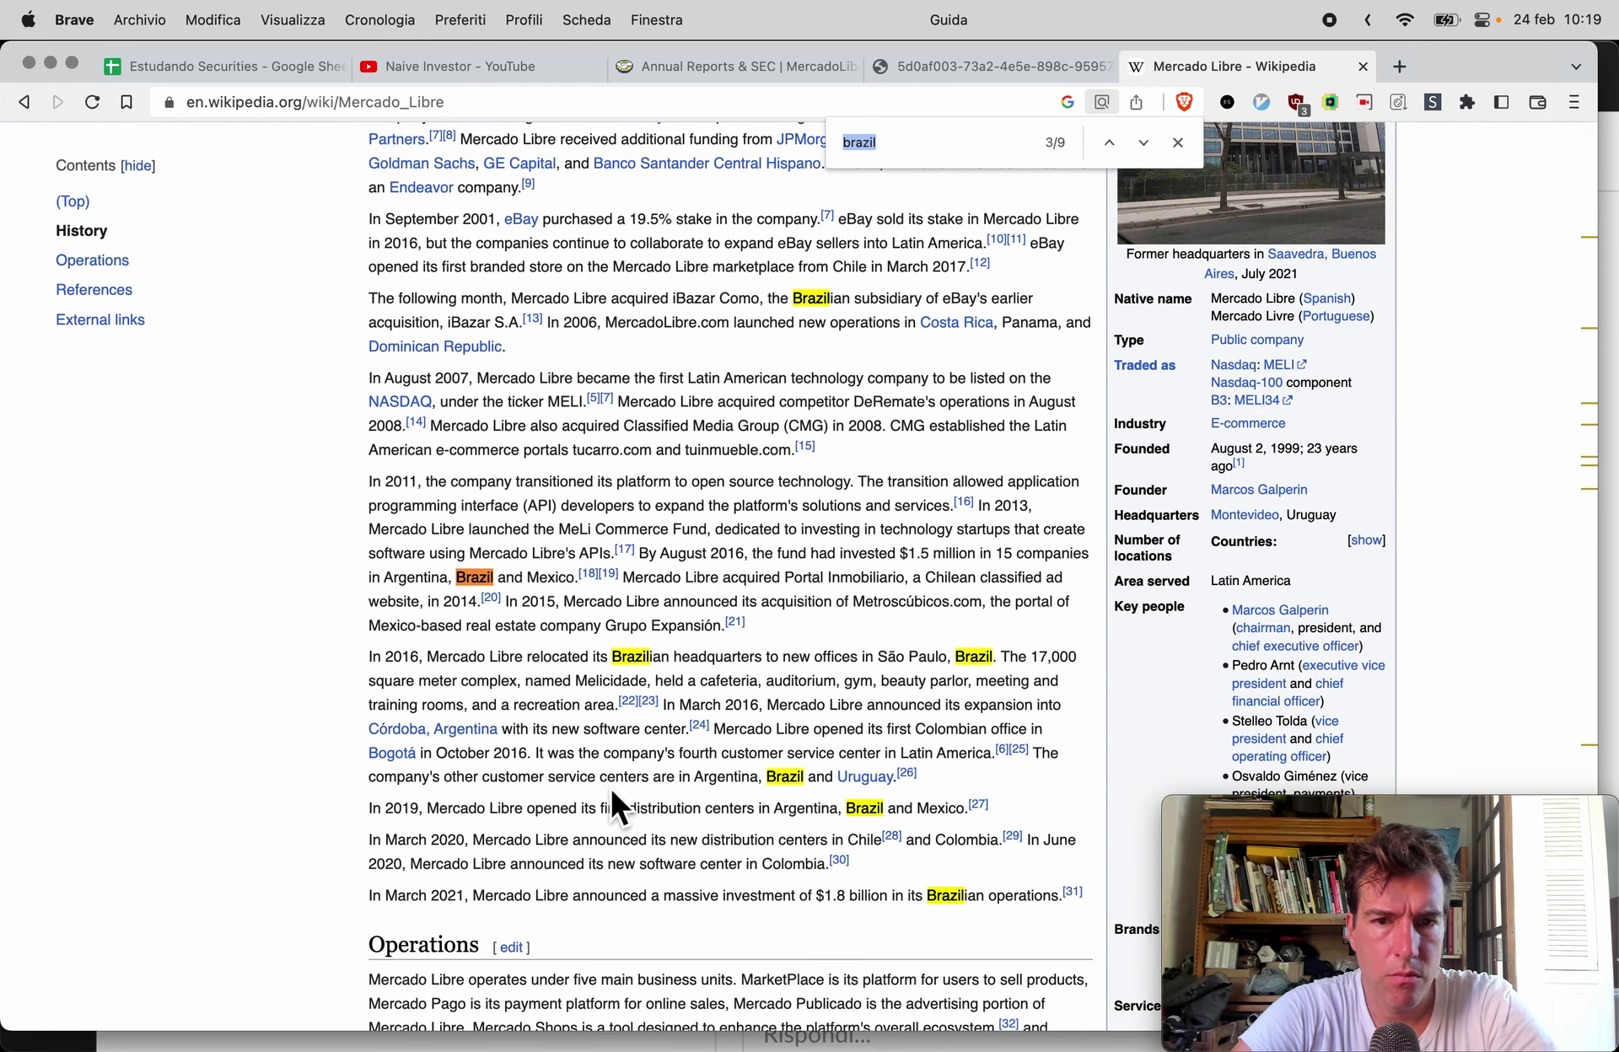
key("super+g")
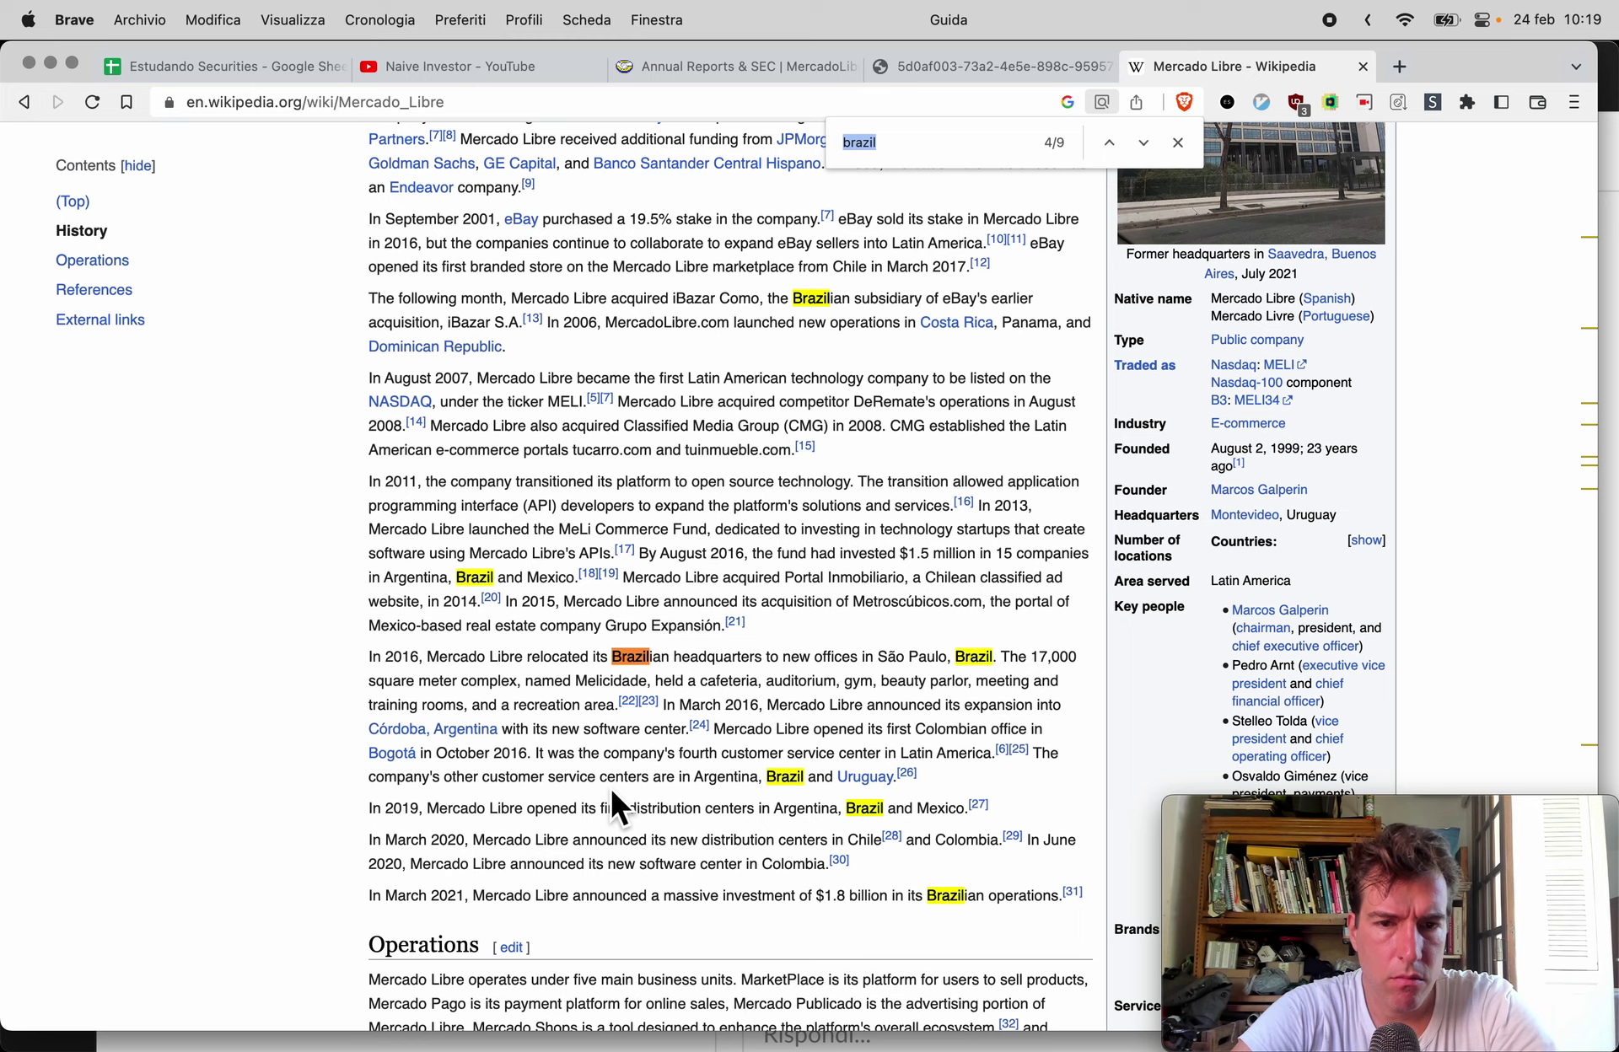
key("super+g")
key("super+g")
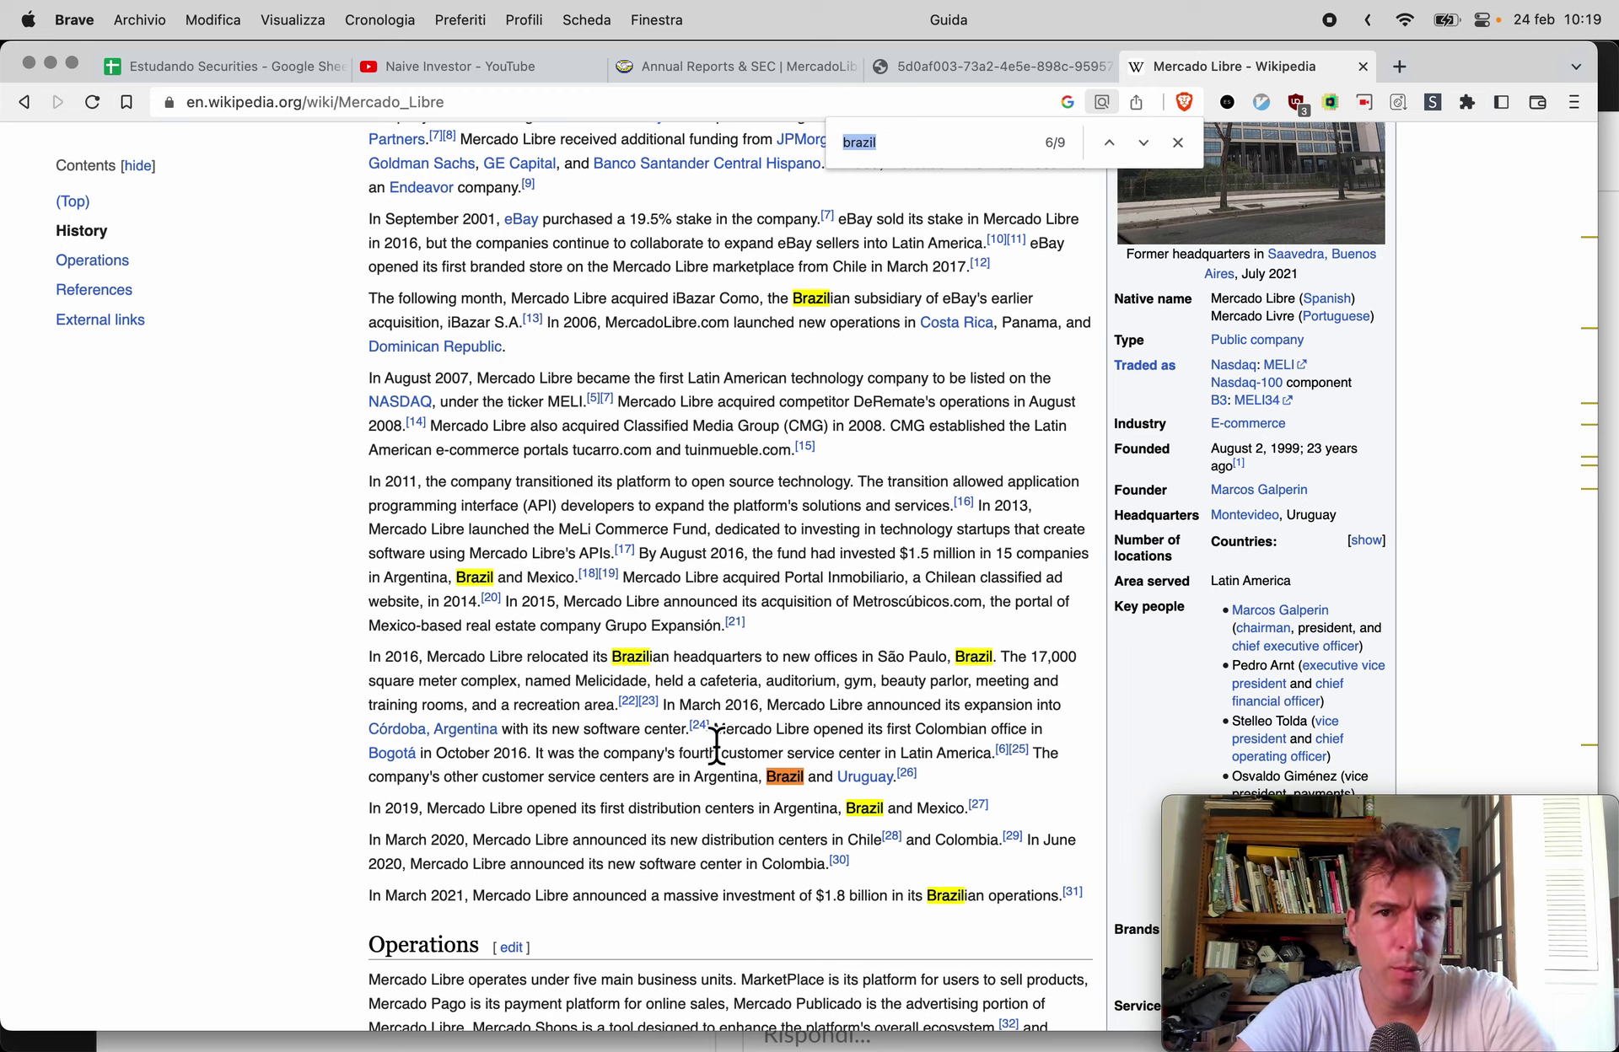
left_click(748, 634)
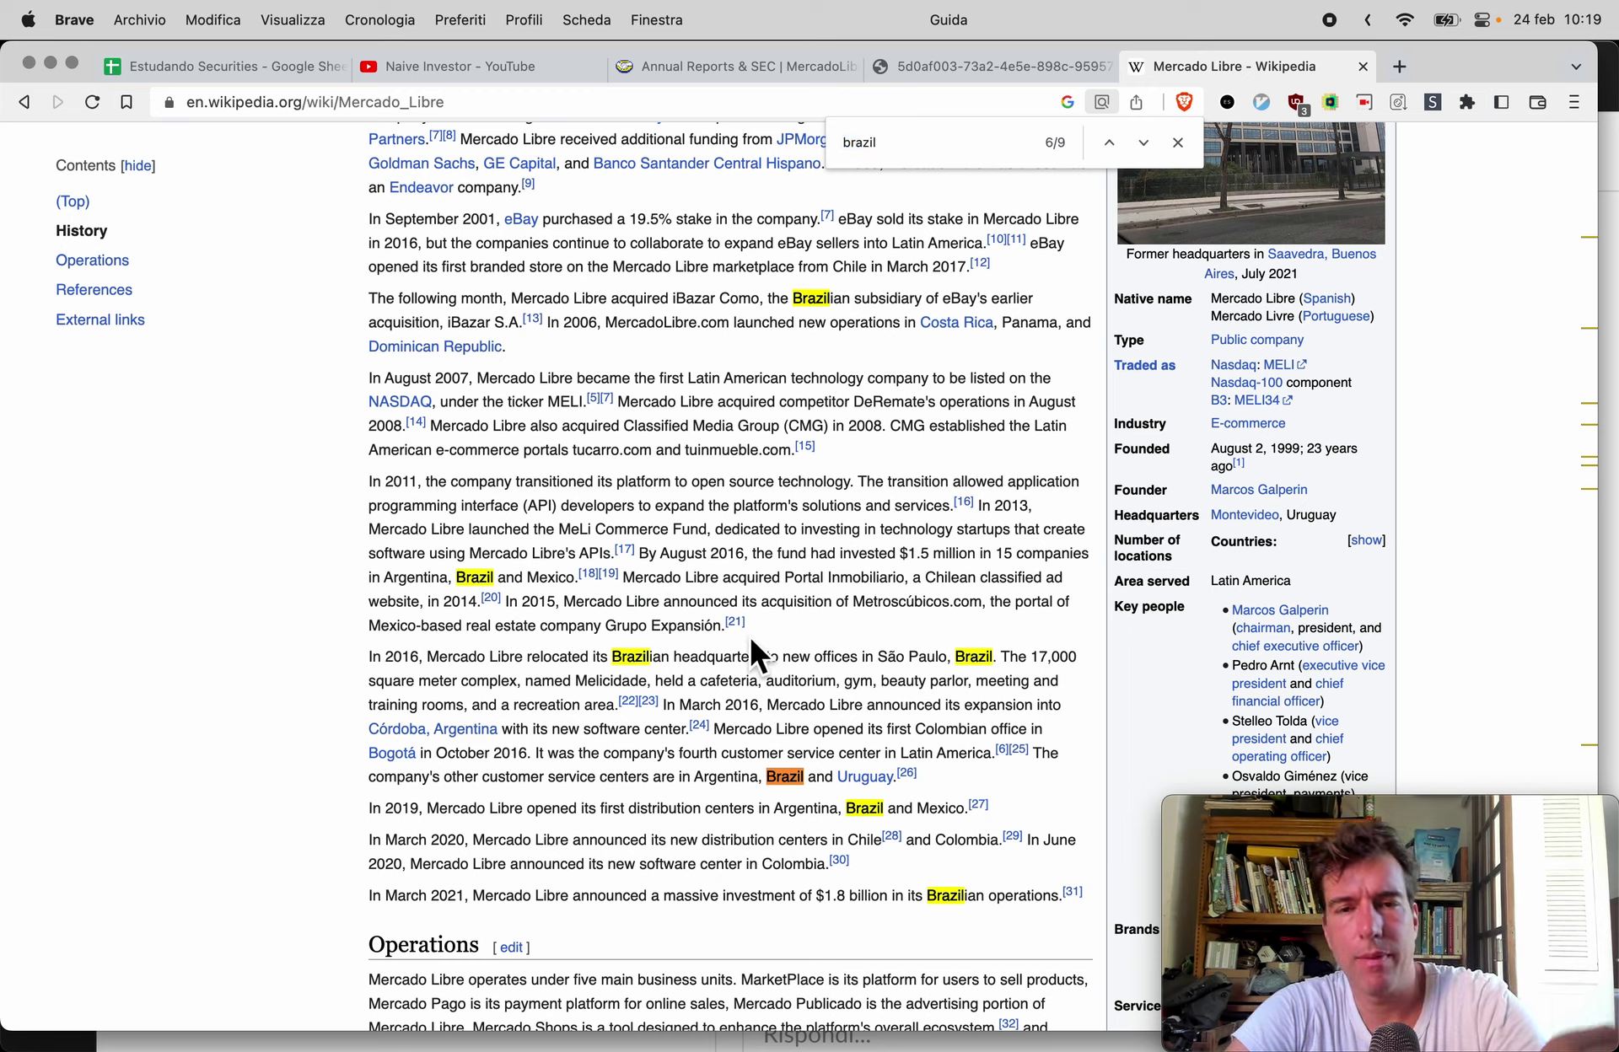
left_click(1178, 143)
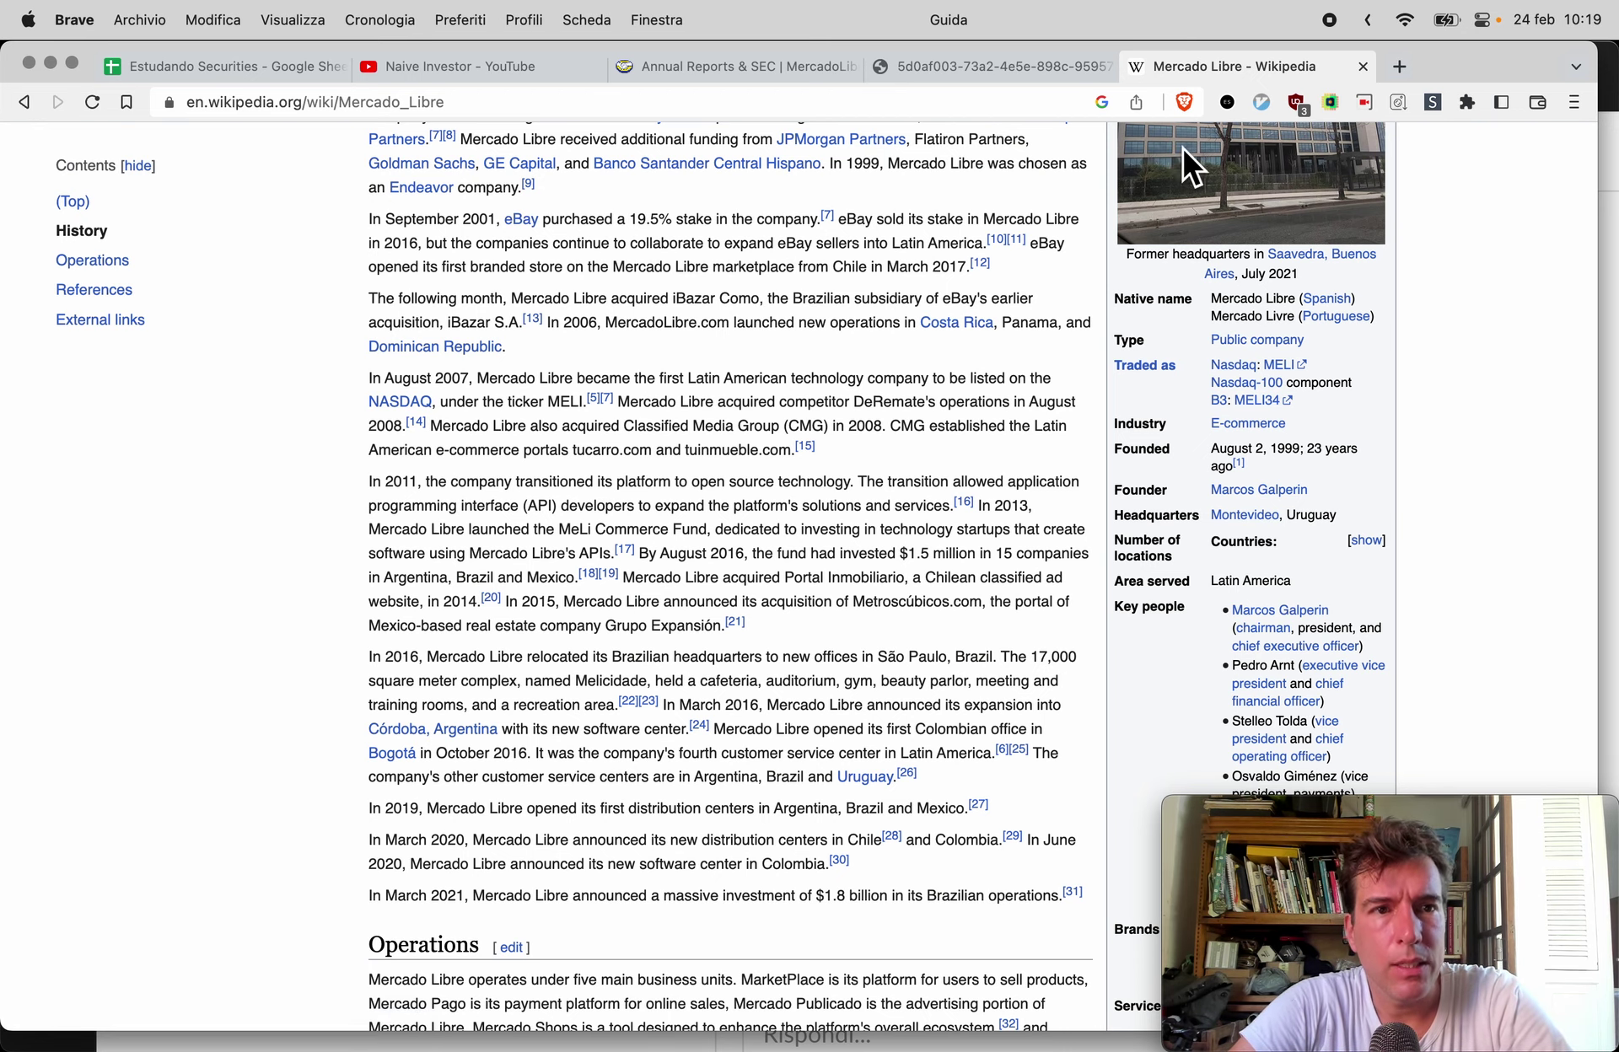
Step: Switch back to the Estudando Securities spreadsheet tab
key("ctrl+Tab")
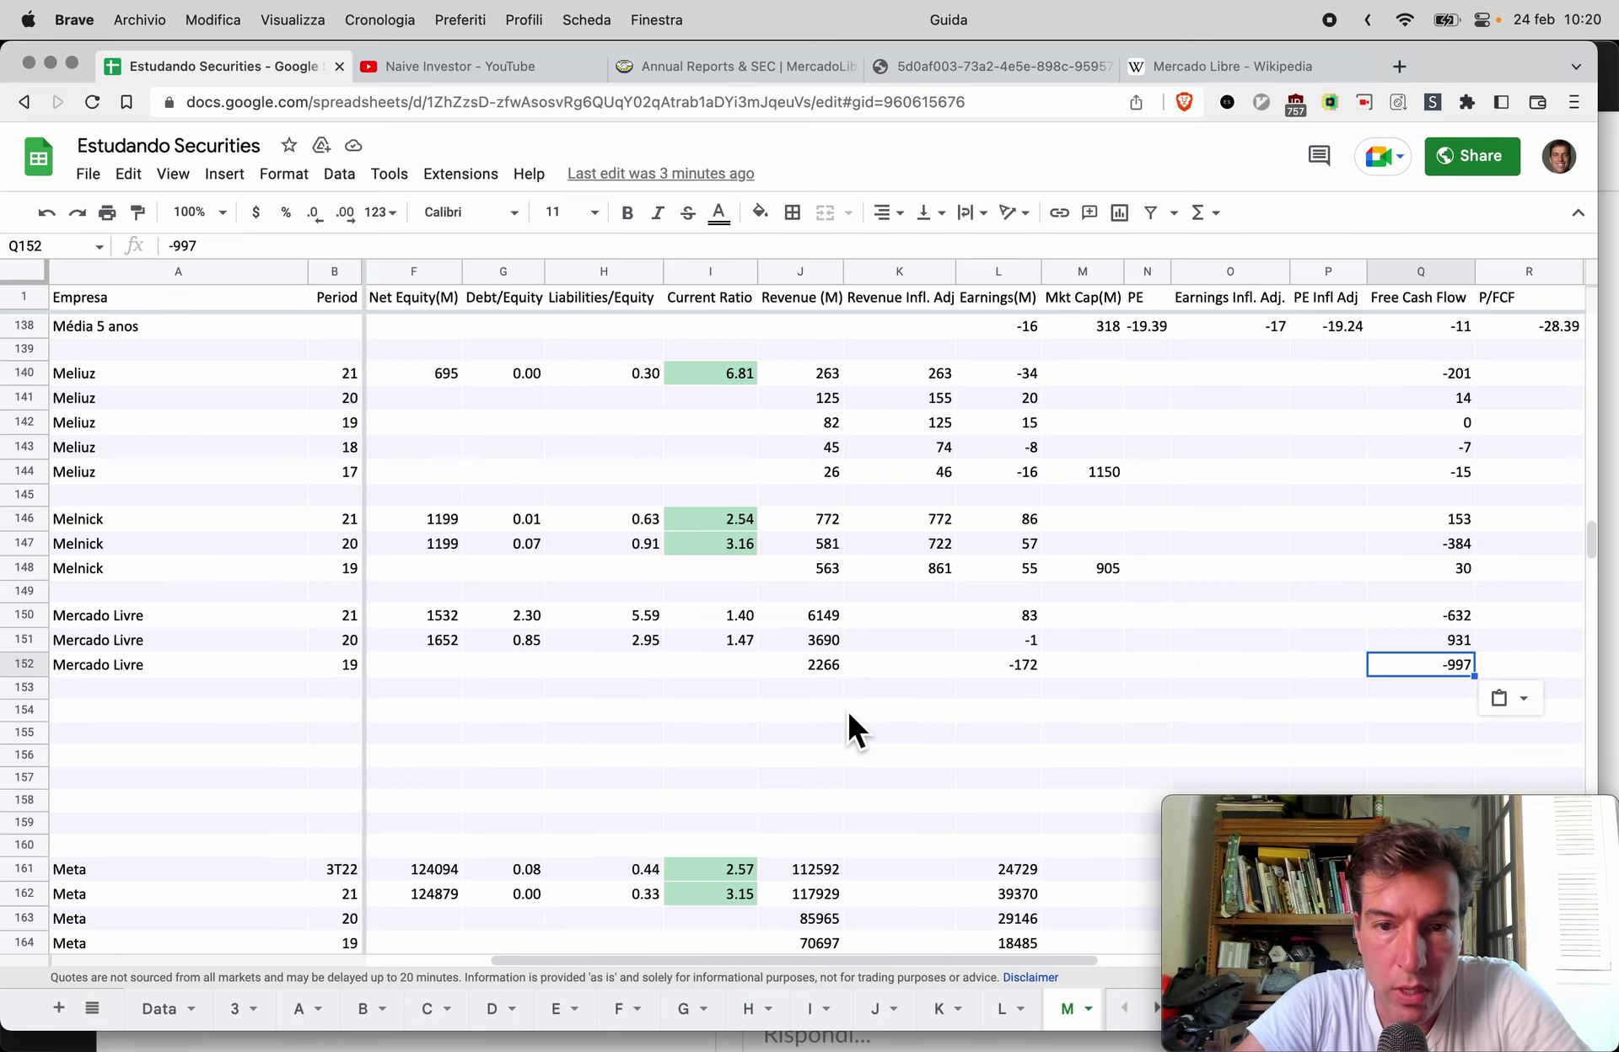
Step: Search 'mercado libre market cap yahoo finance' and open the MELI quote page showing 57.148B
left_click(898, 669)
key("super+t")
type("mercado libre")
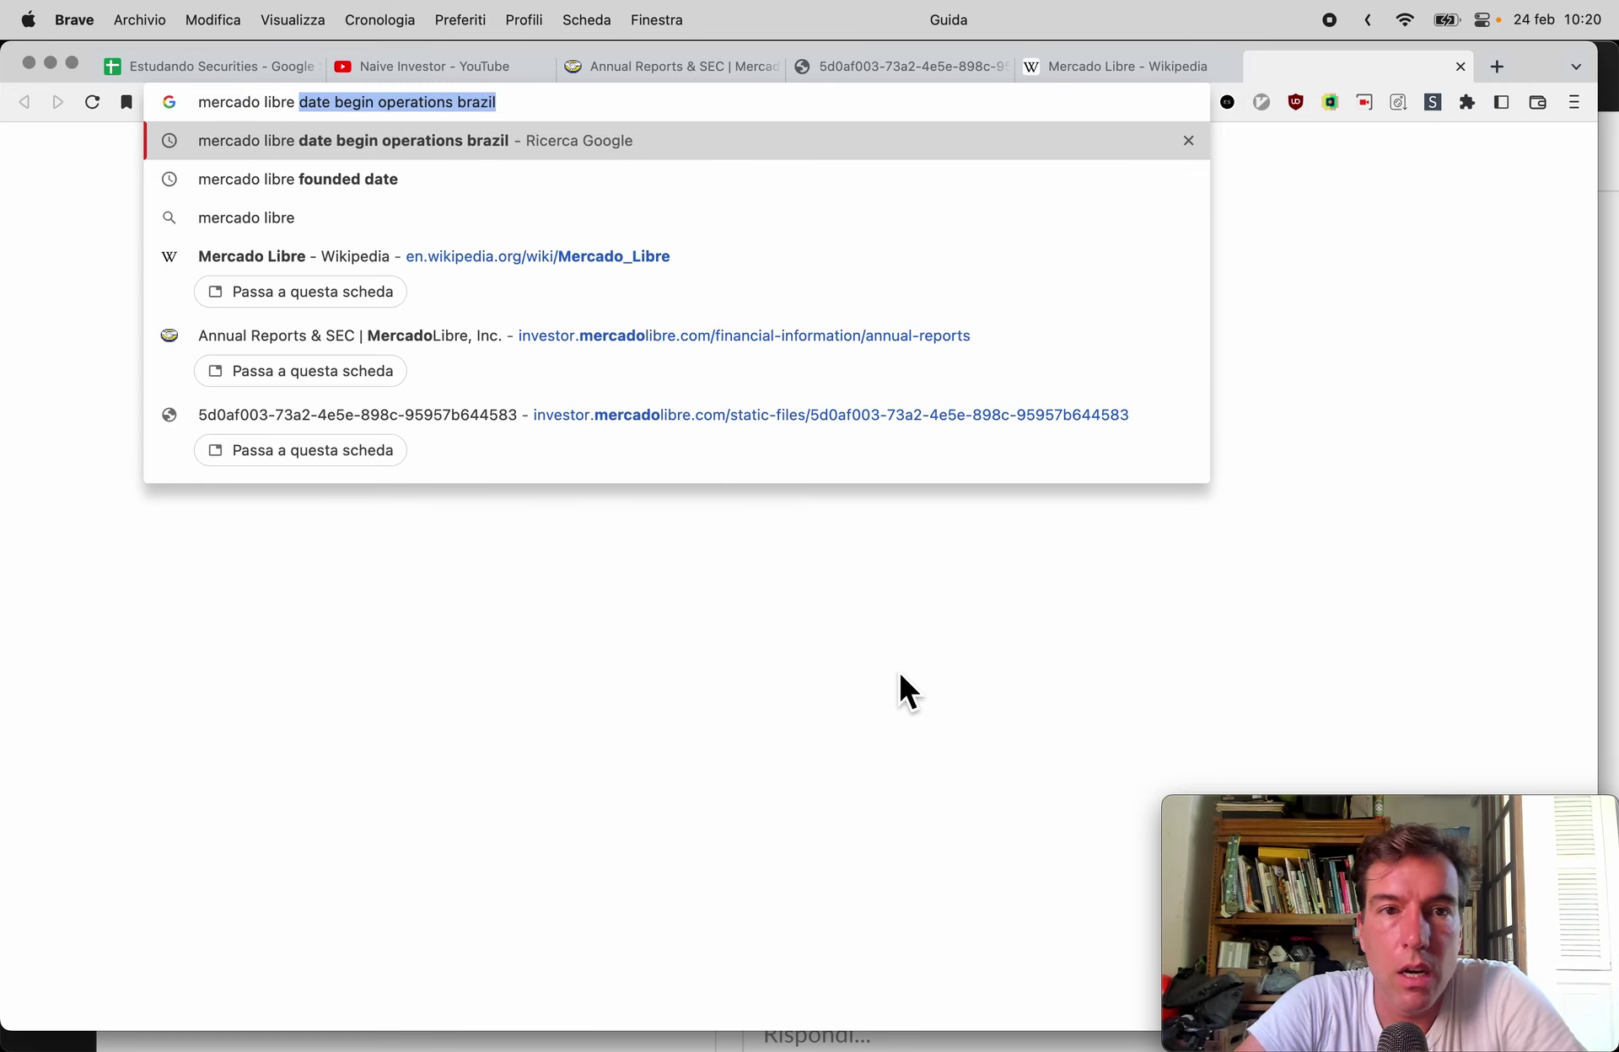
type(" market cap y")
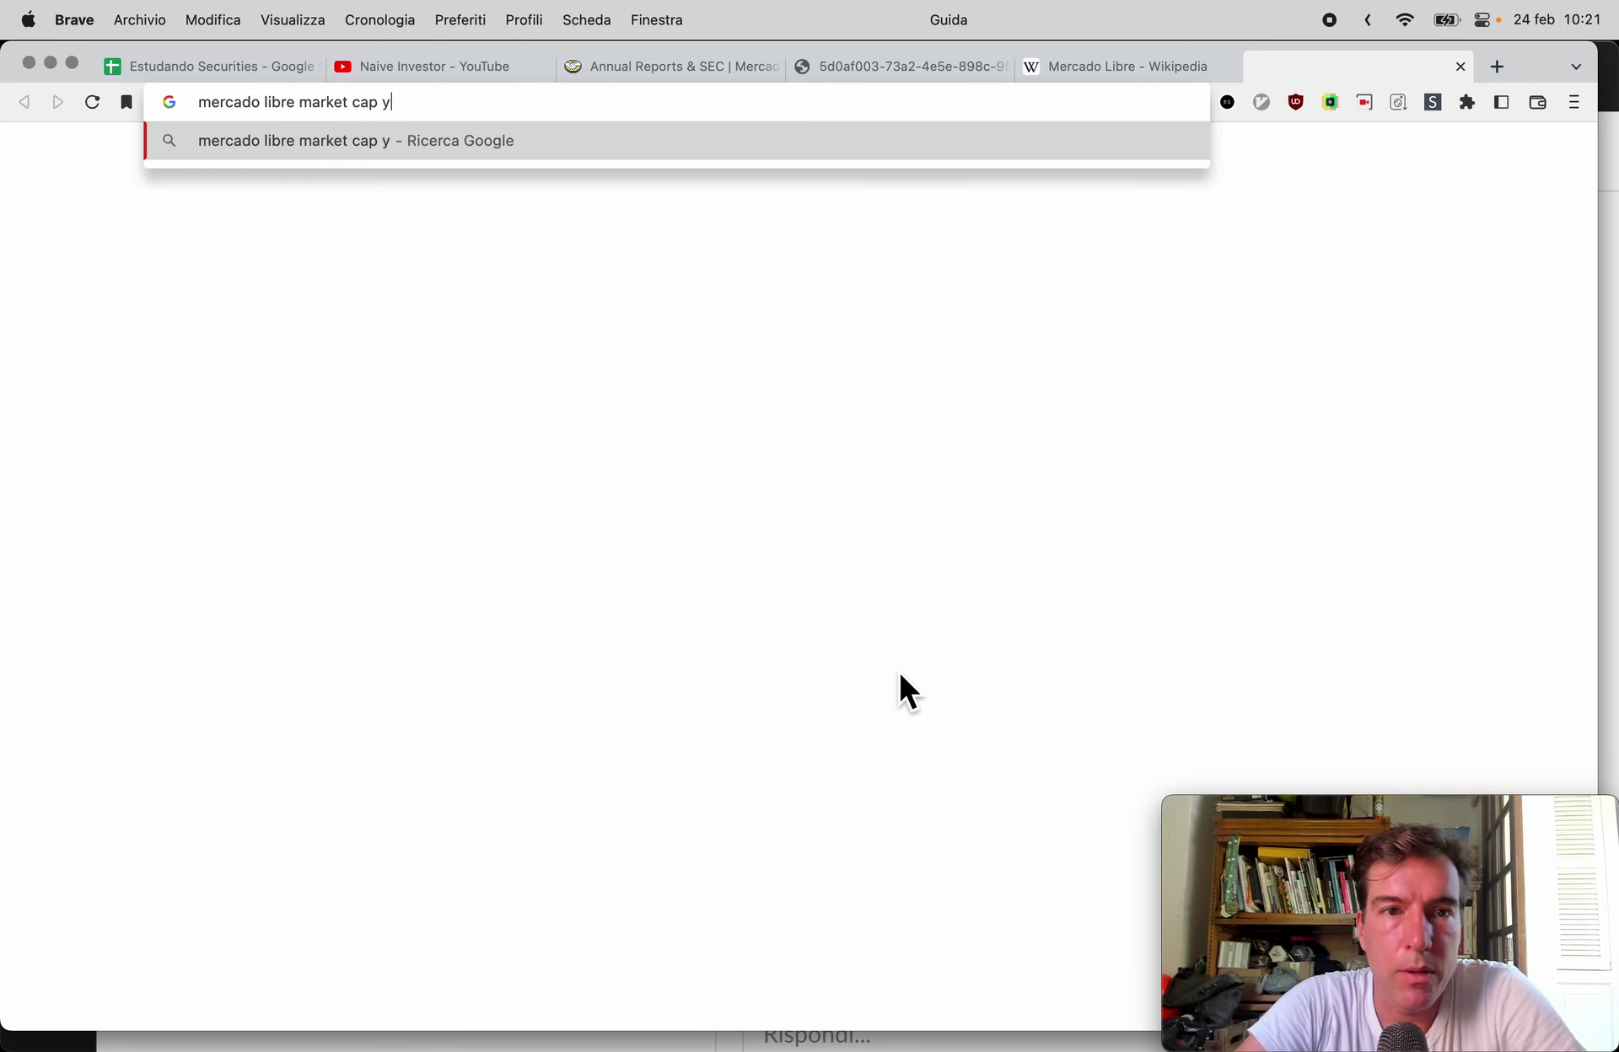
type("ahoo finance")
key("Return")
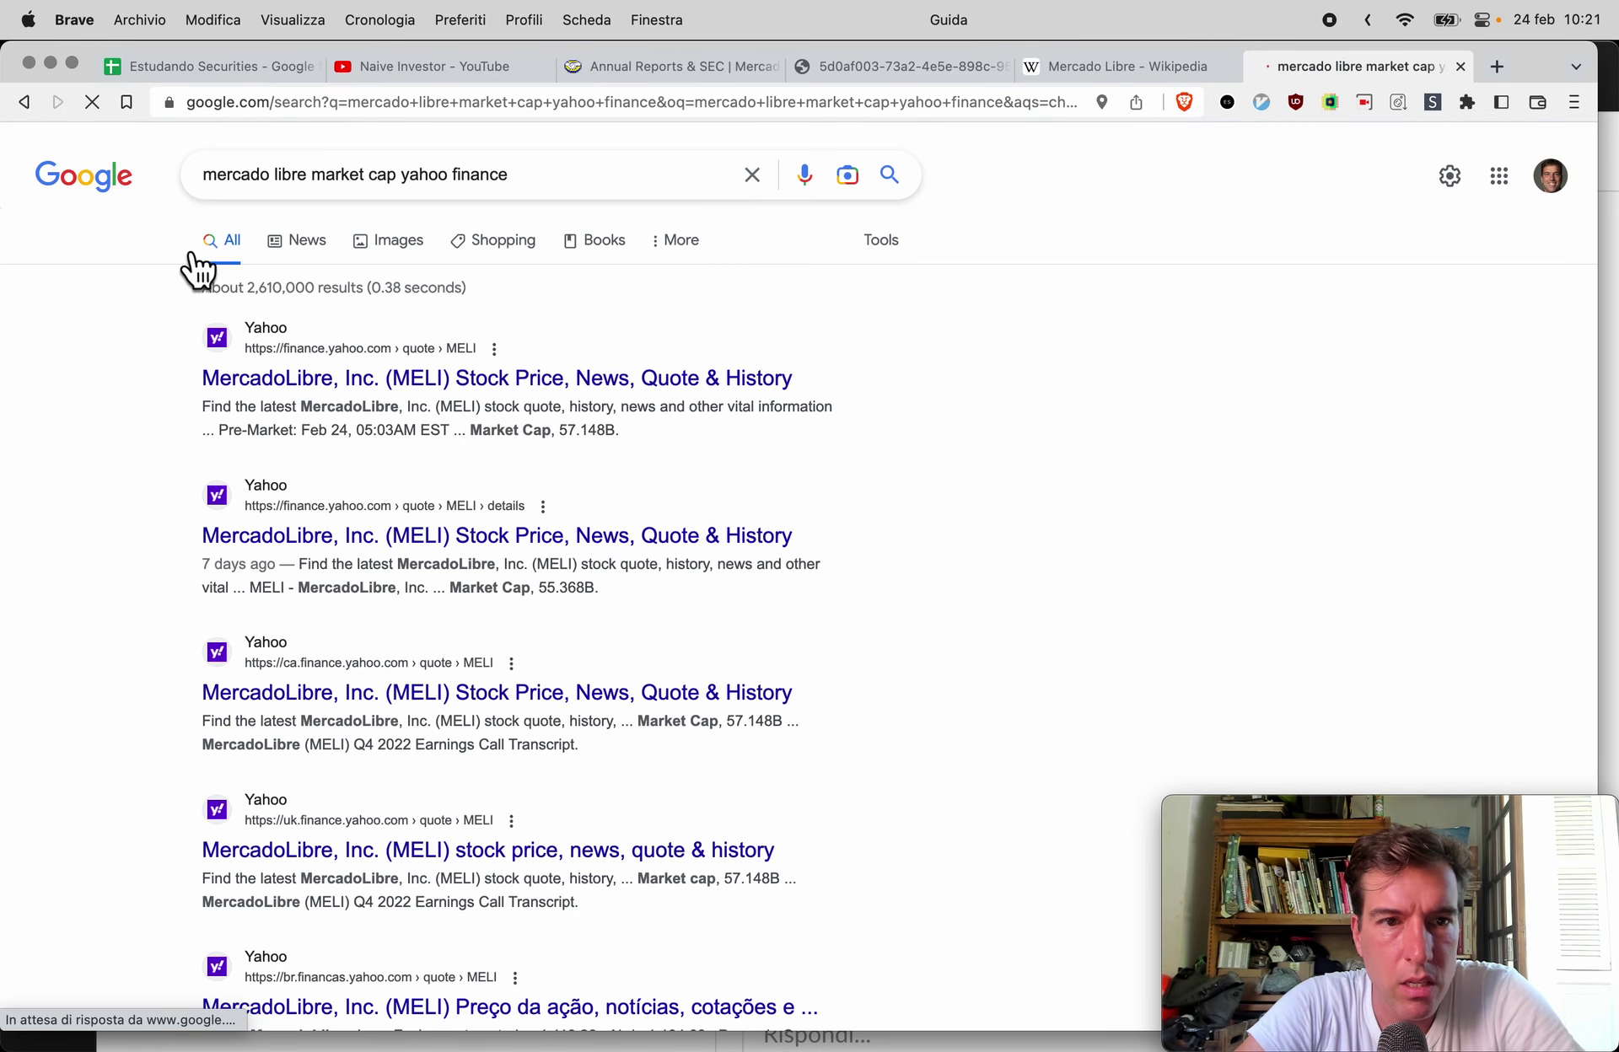
left_click(291, 384)
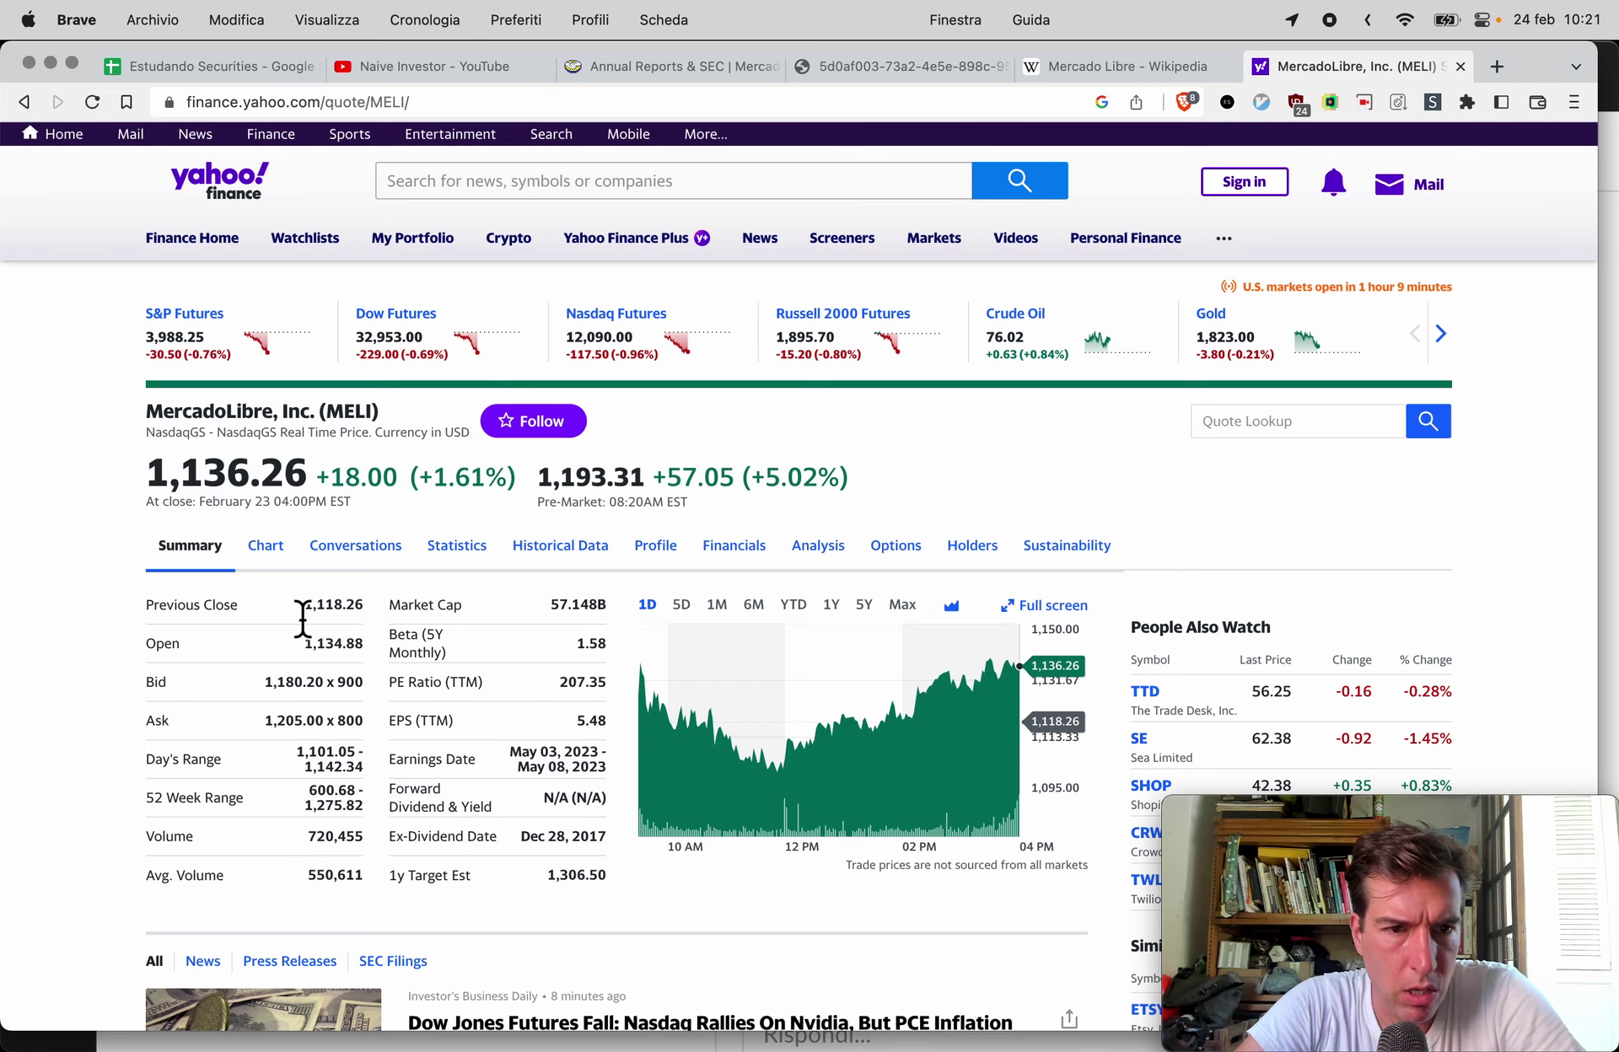
Step: Enter 57148 as Mercado Livre's 2019 market cap and double-check it against Yahoo Finance
key("super+1")
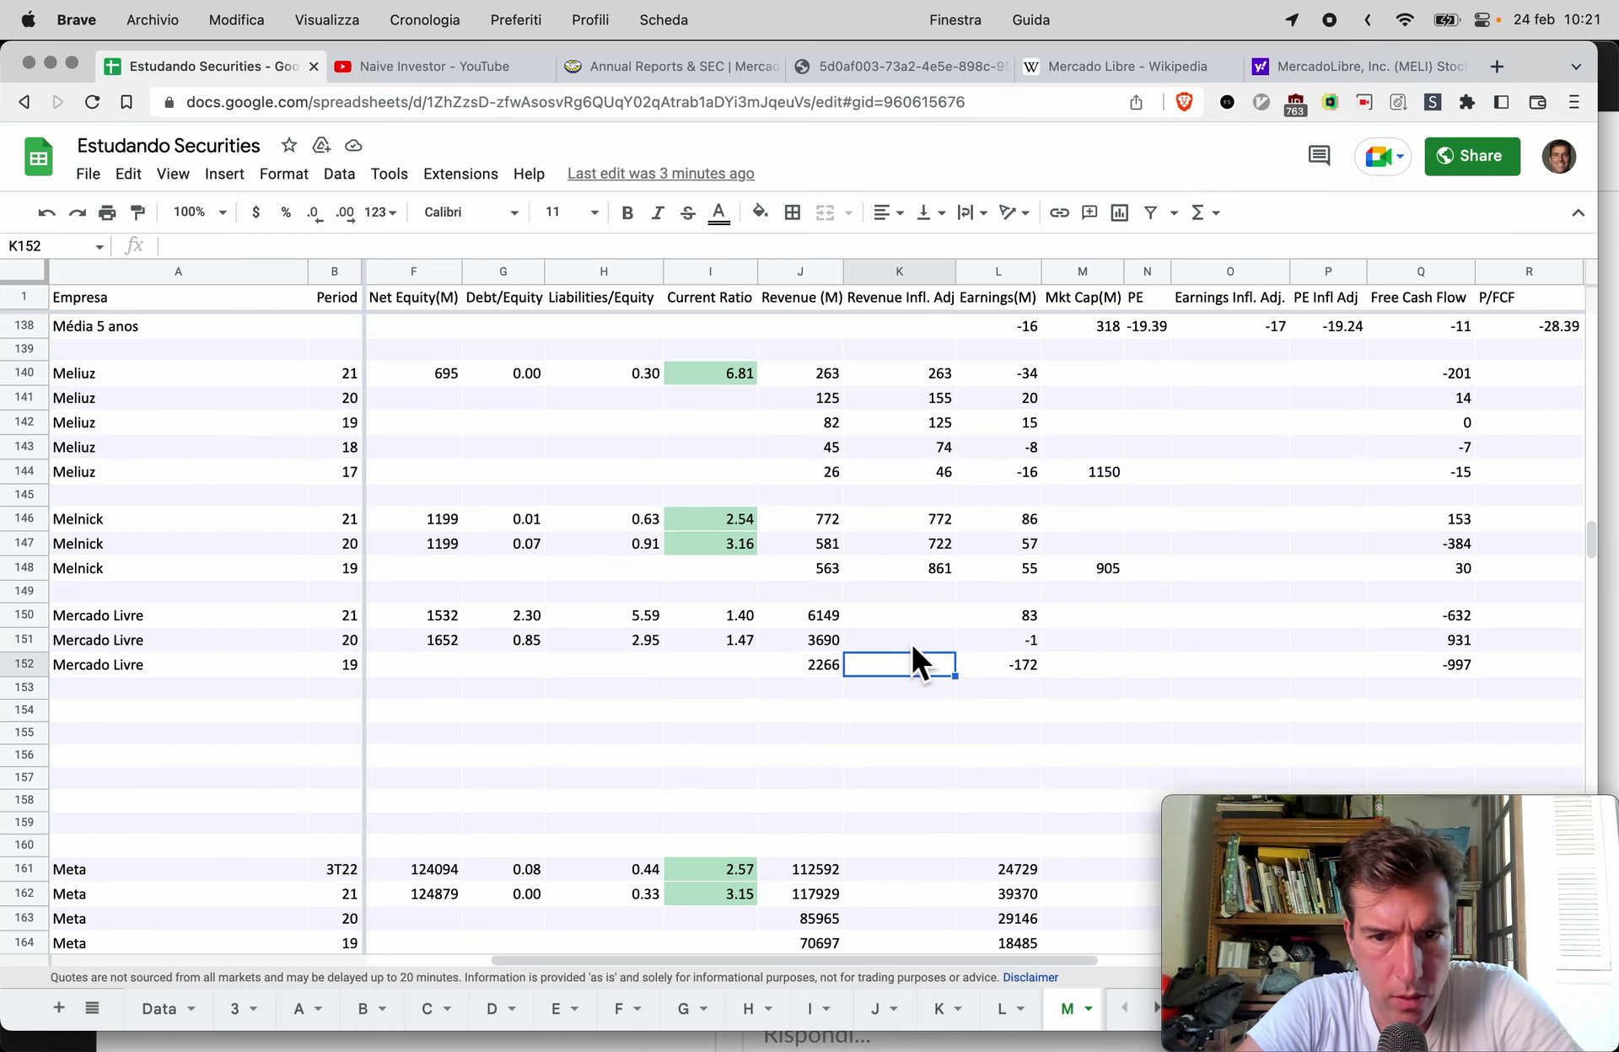
left_click(1091, 671)
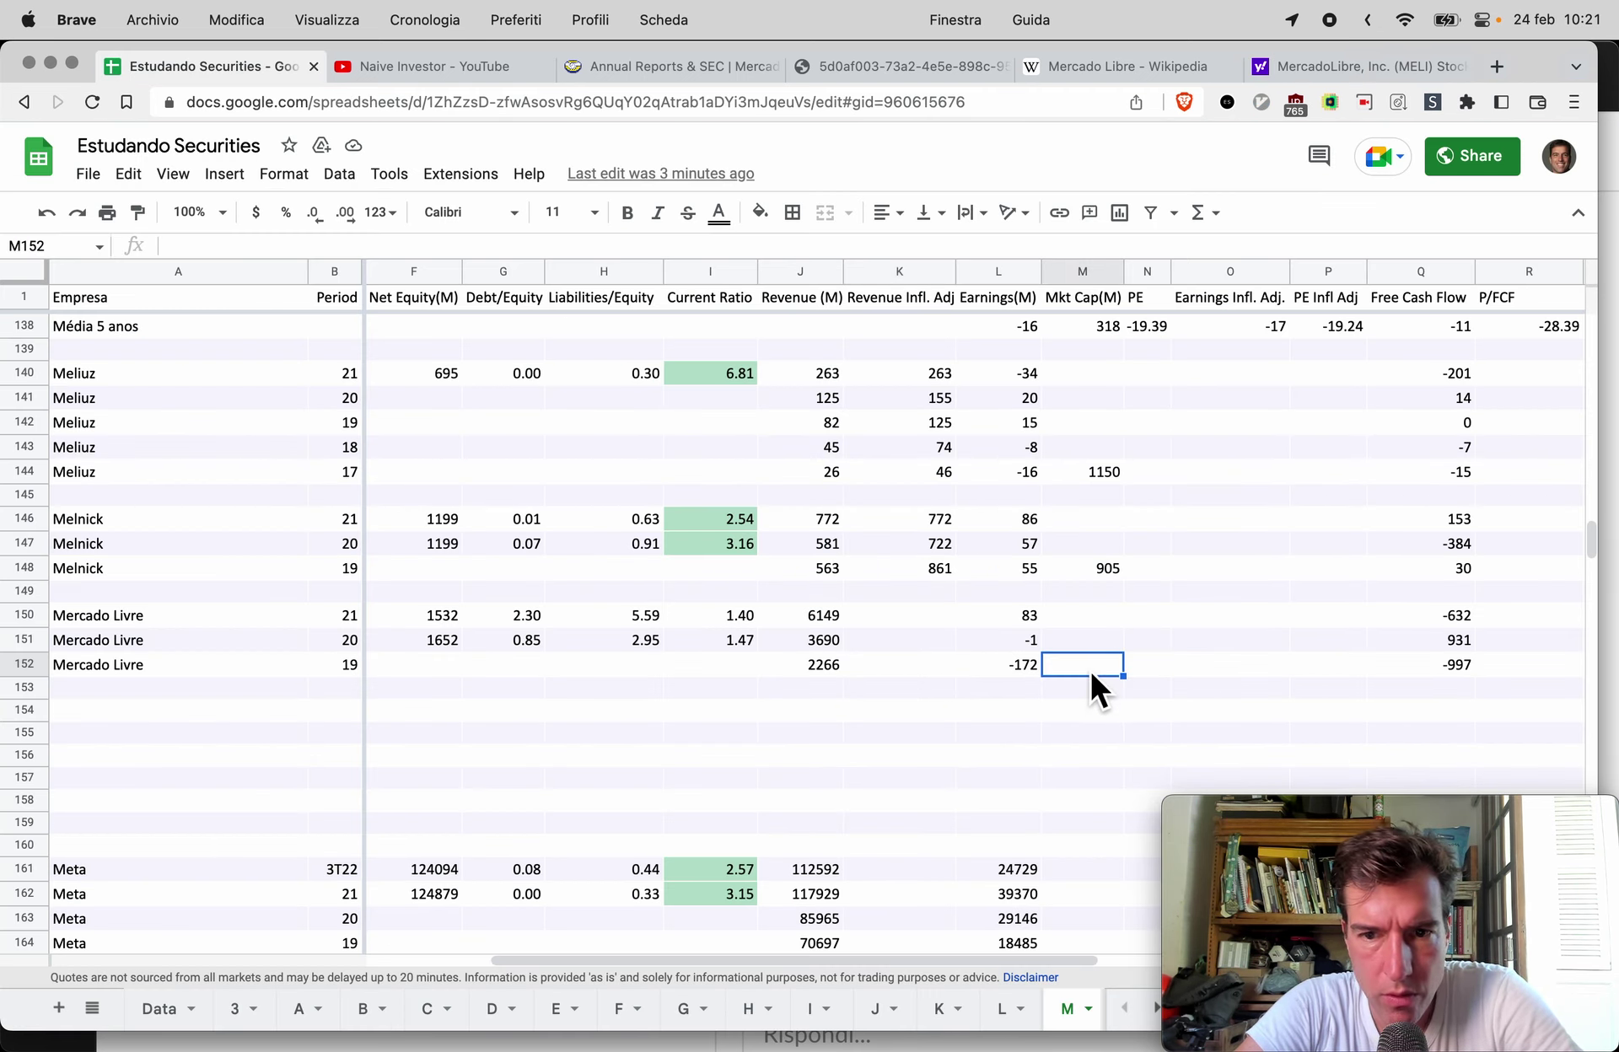
type("57148")
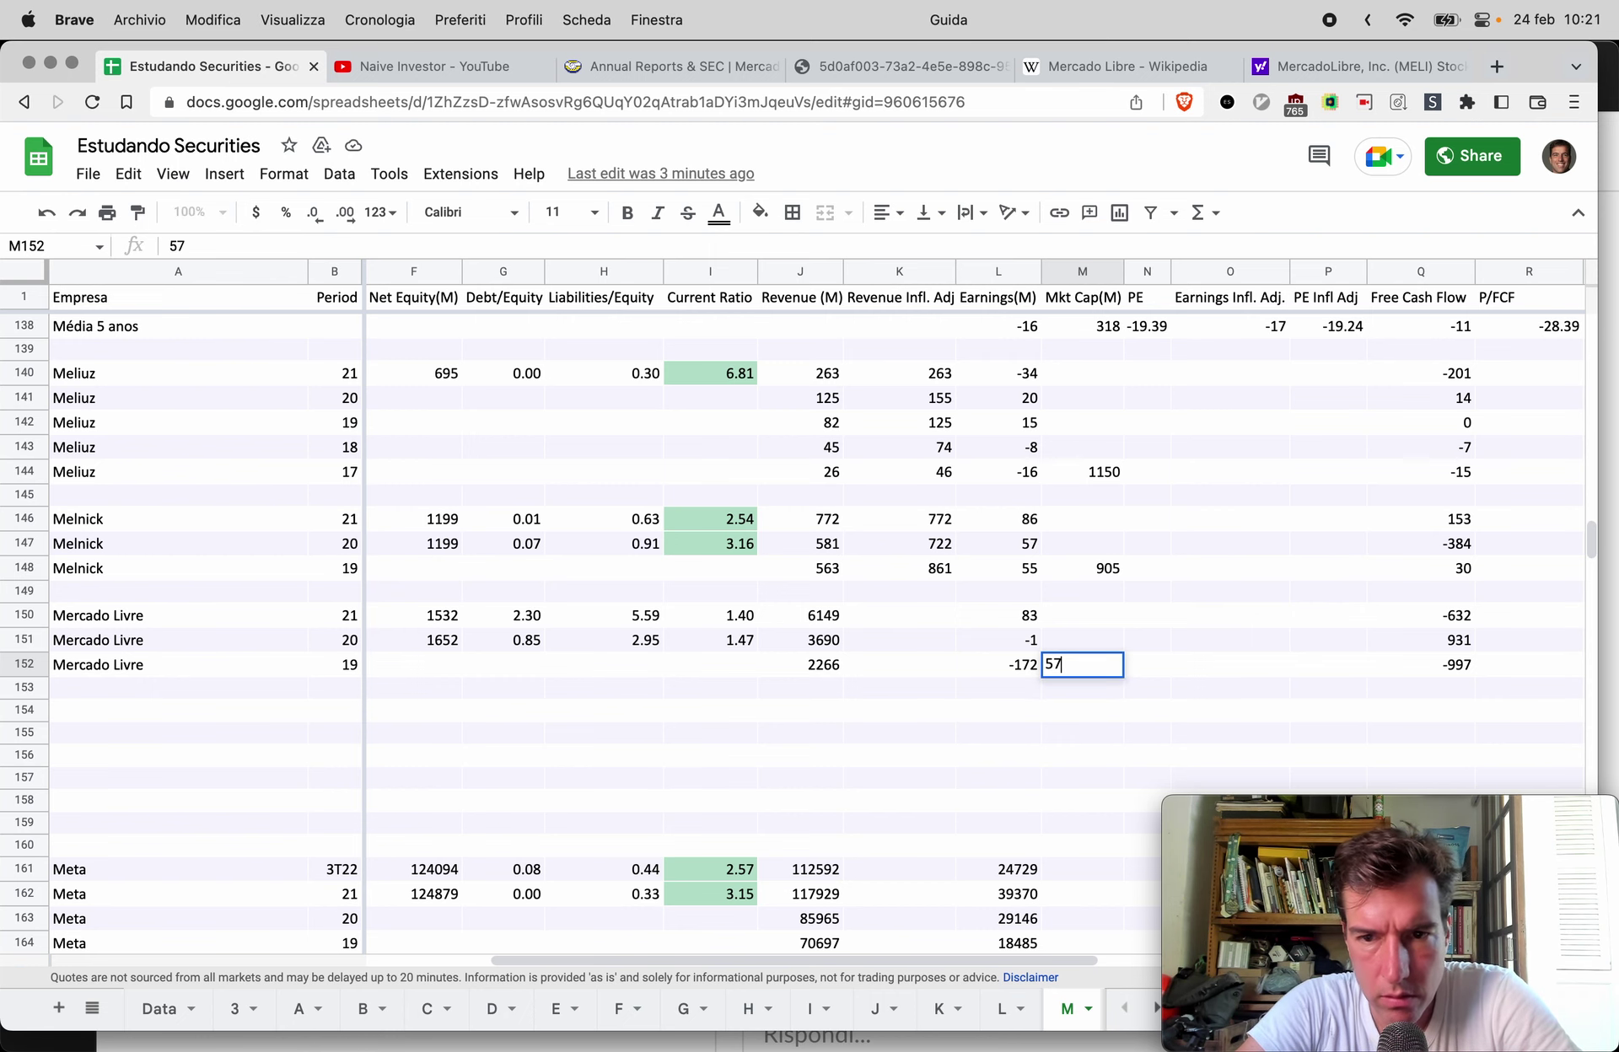
key("Return")
key("Up")
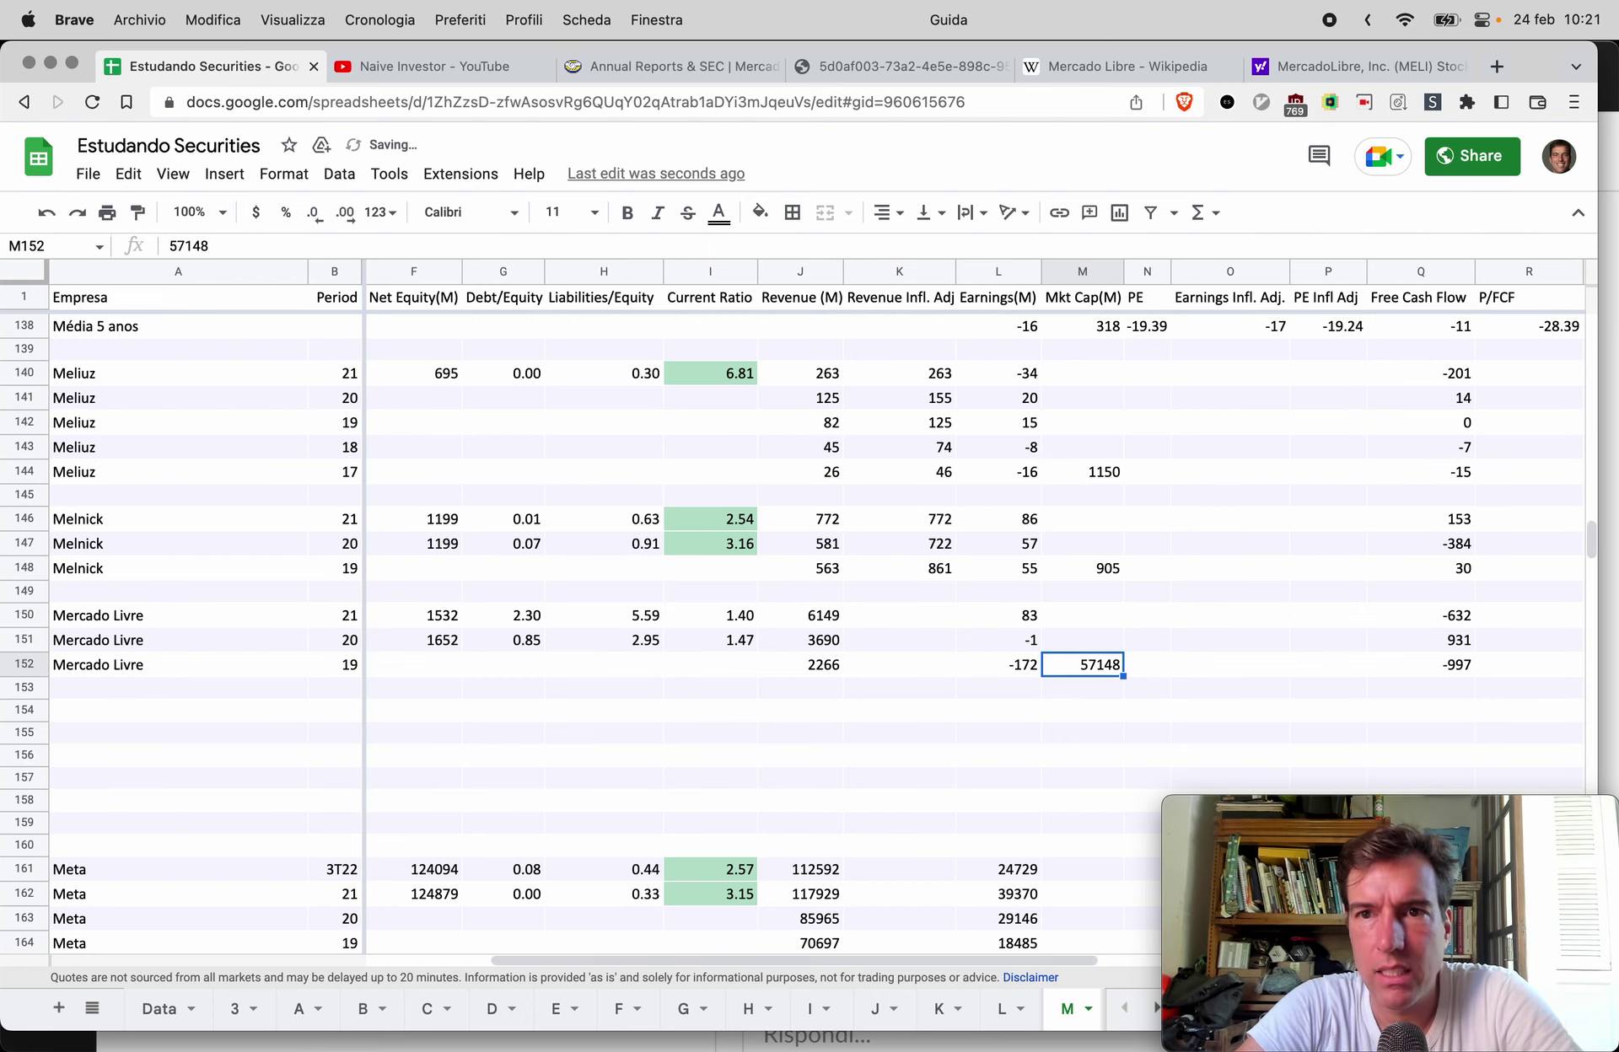
key("super+9")
key("super+1")
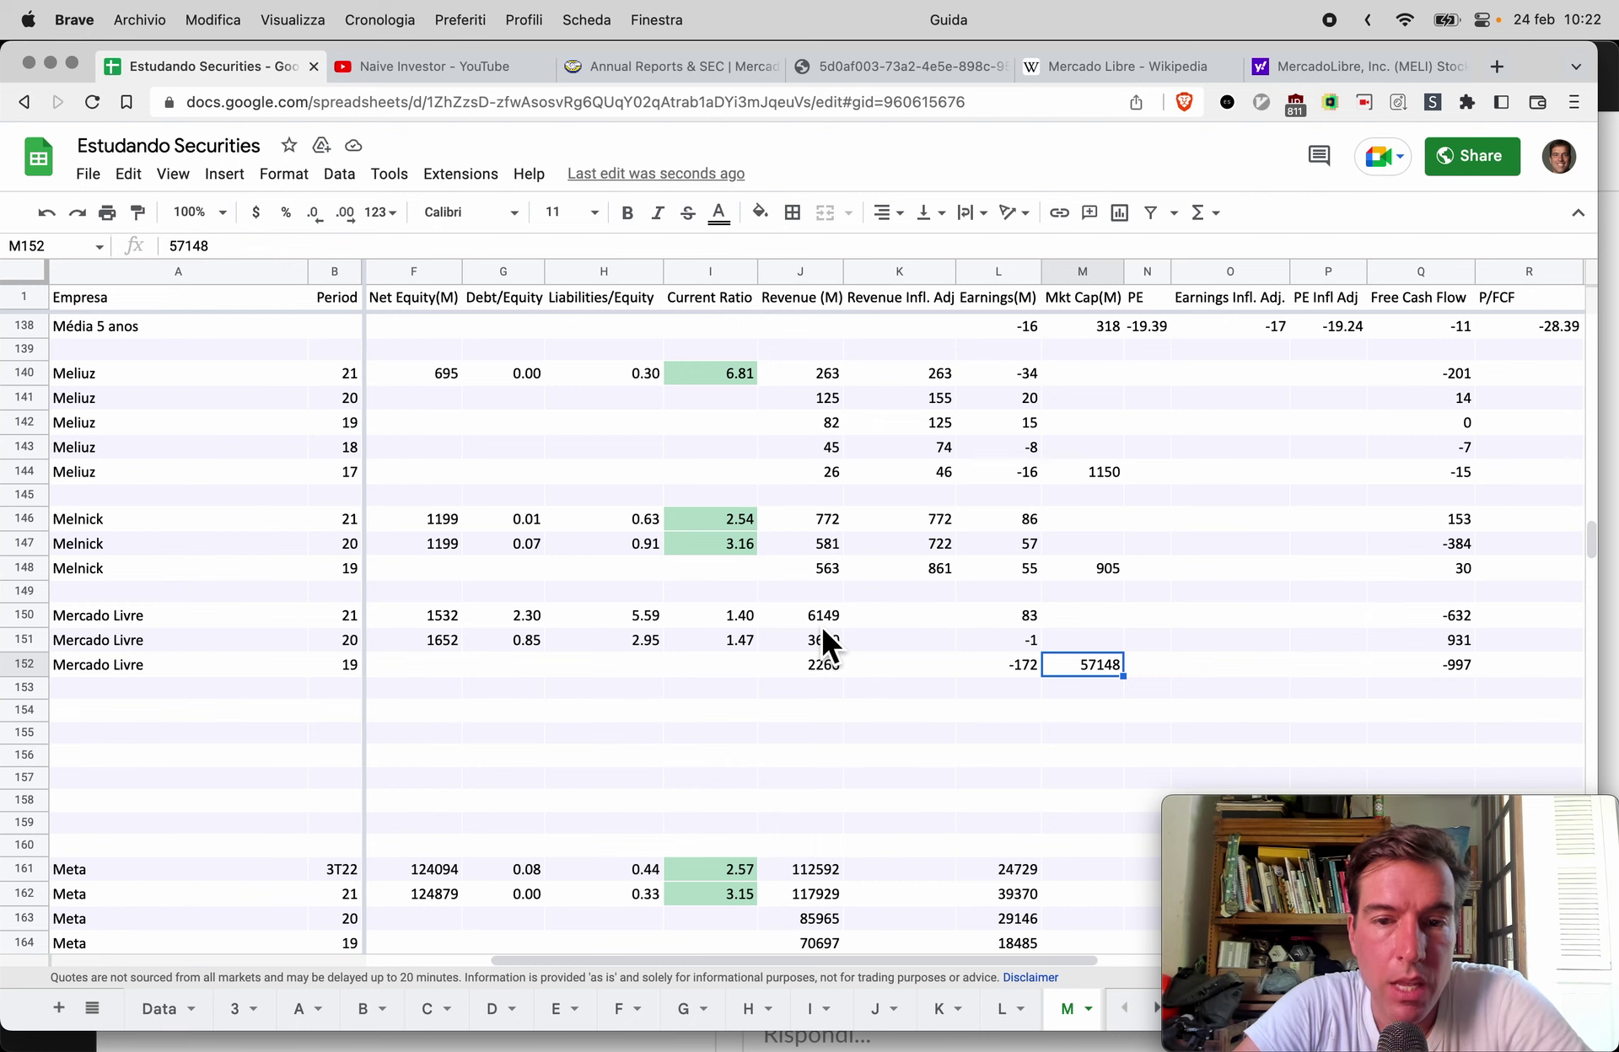
Step: Load the spreadsheet in the second browser tab and go to sheet A
key("ctrl+Tab")
key("super+l")
type("n")
key("Return")
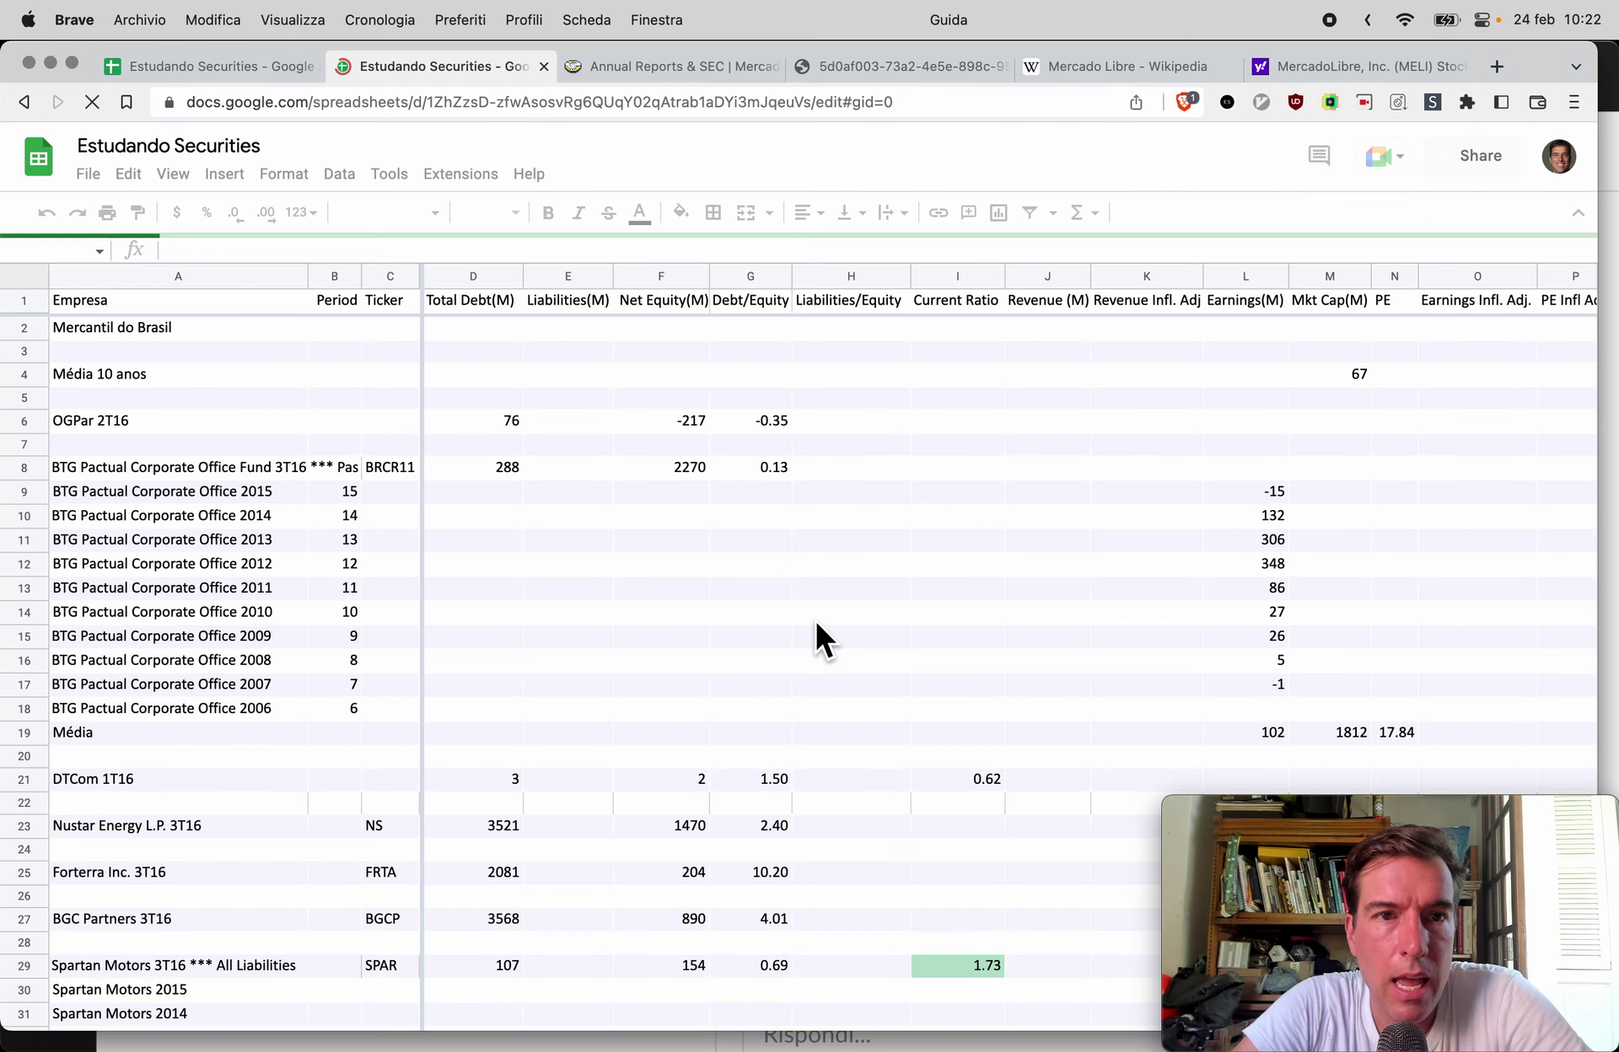
left_click(303, 1010)
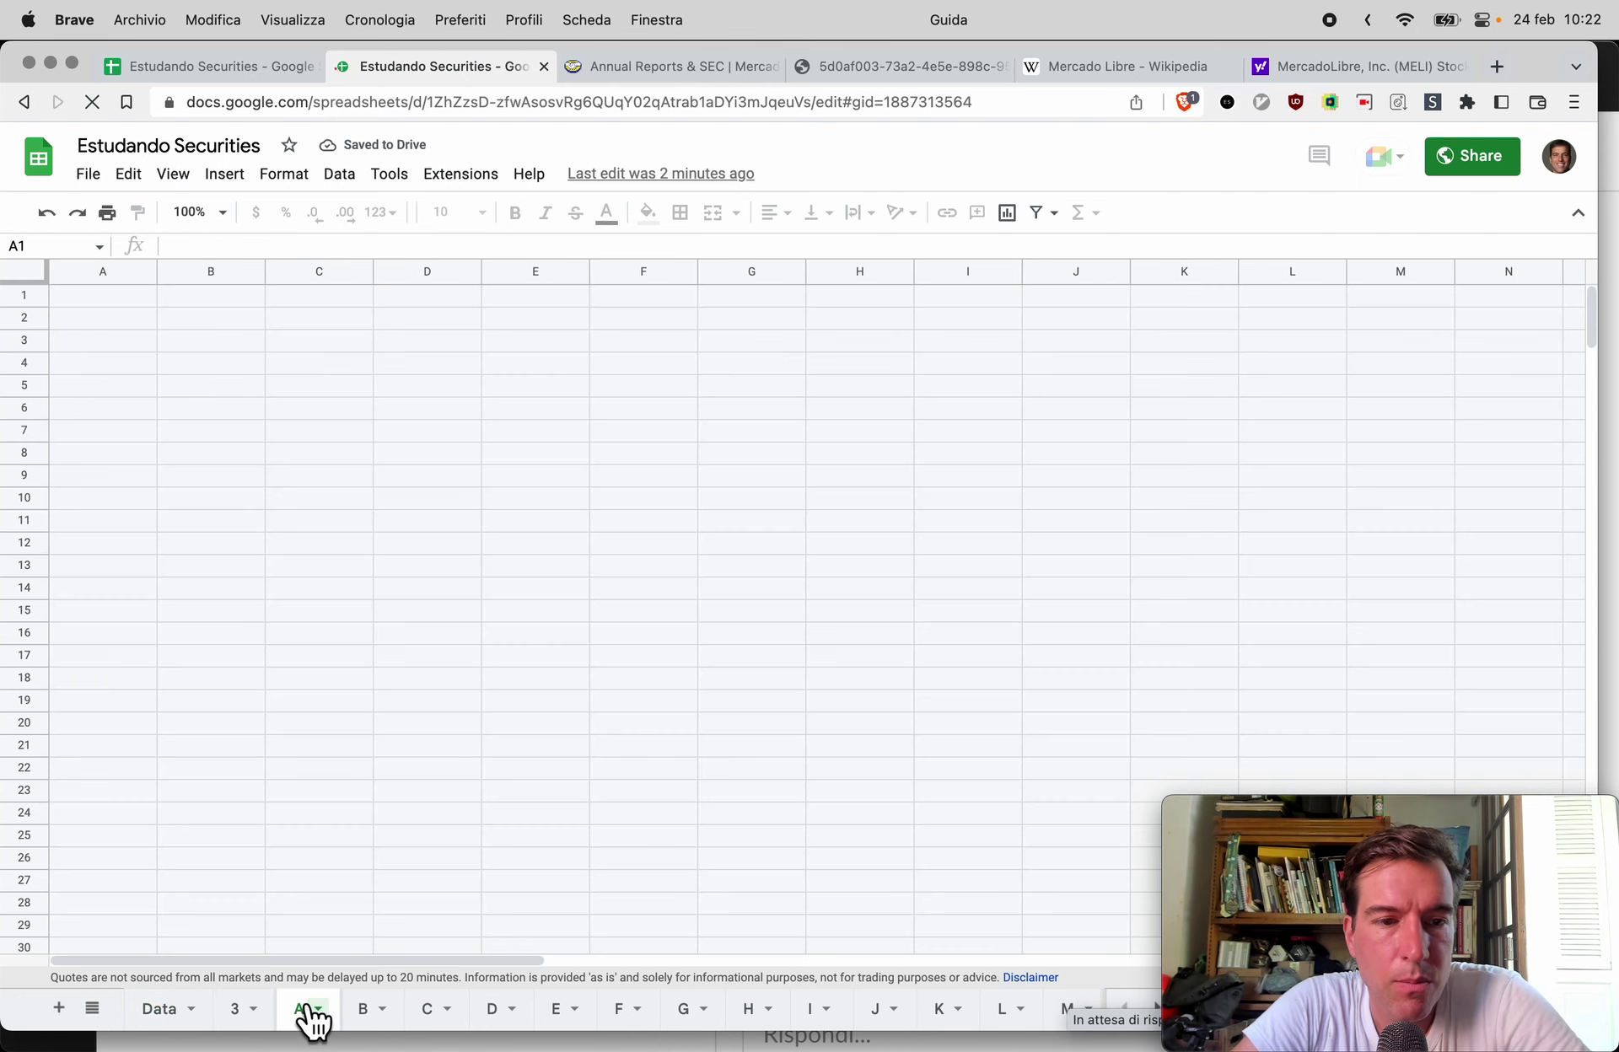
Step: Find the Amazon rows on sheet A, then return to the Mercado Livre tab
key("super+f")
type("am")
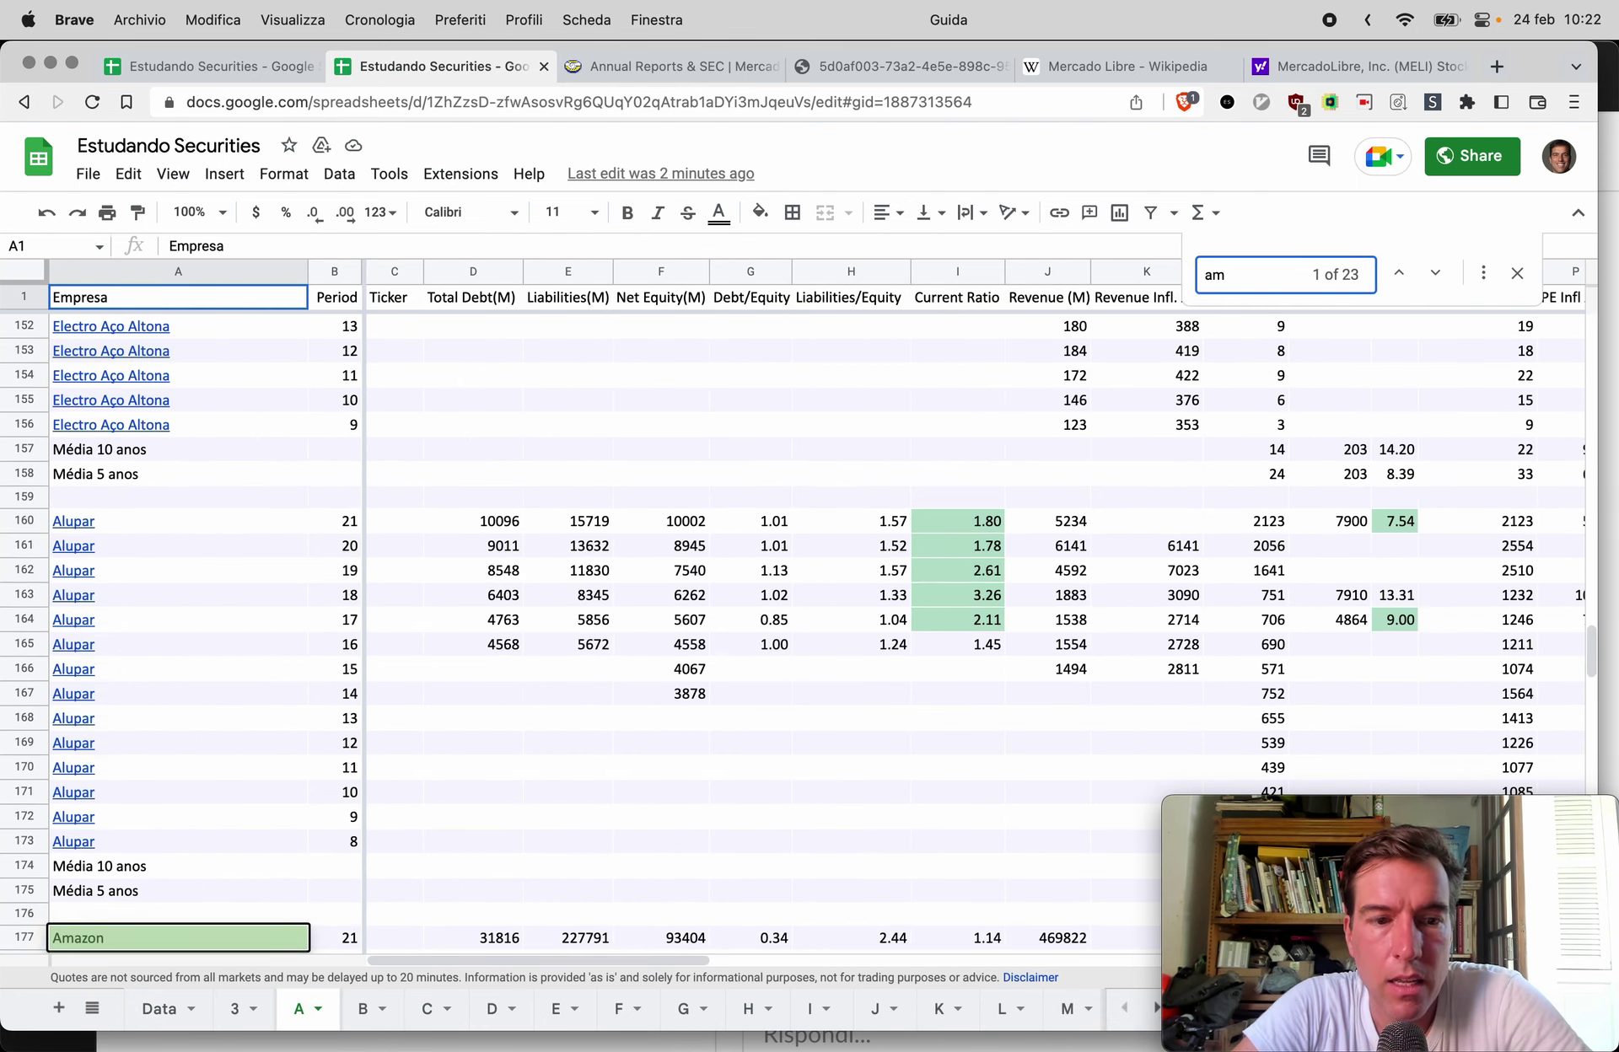
scroll(713, 705, "down", 5)
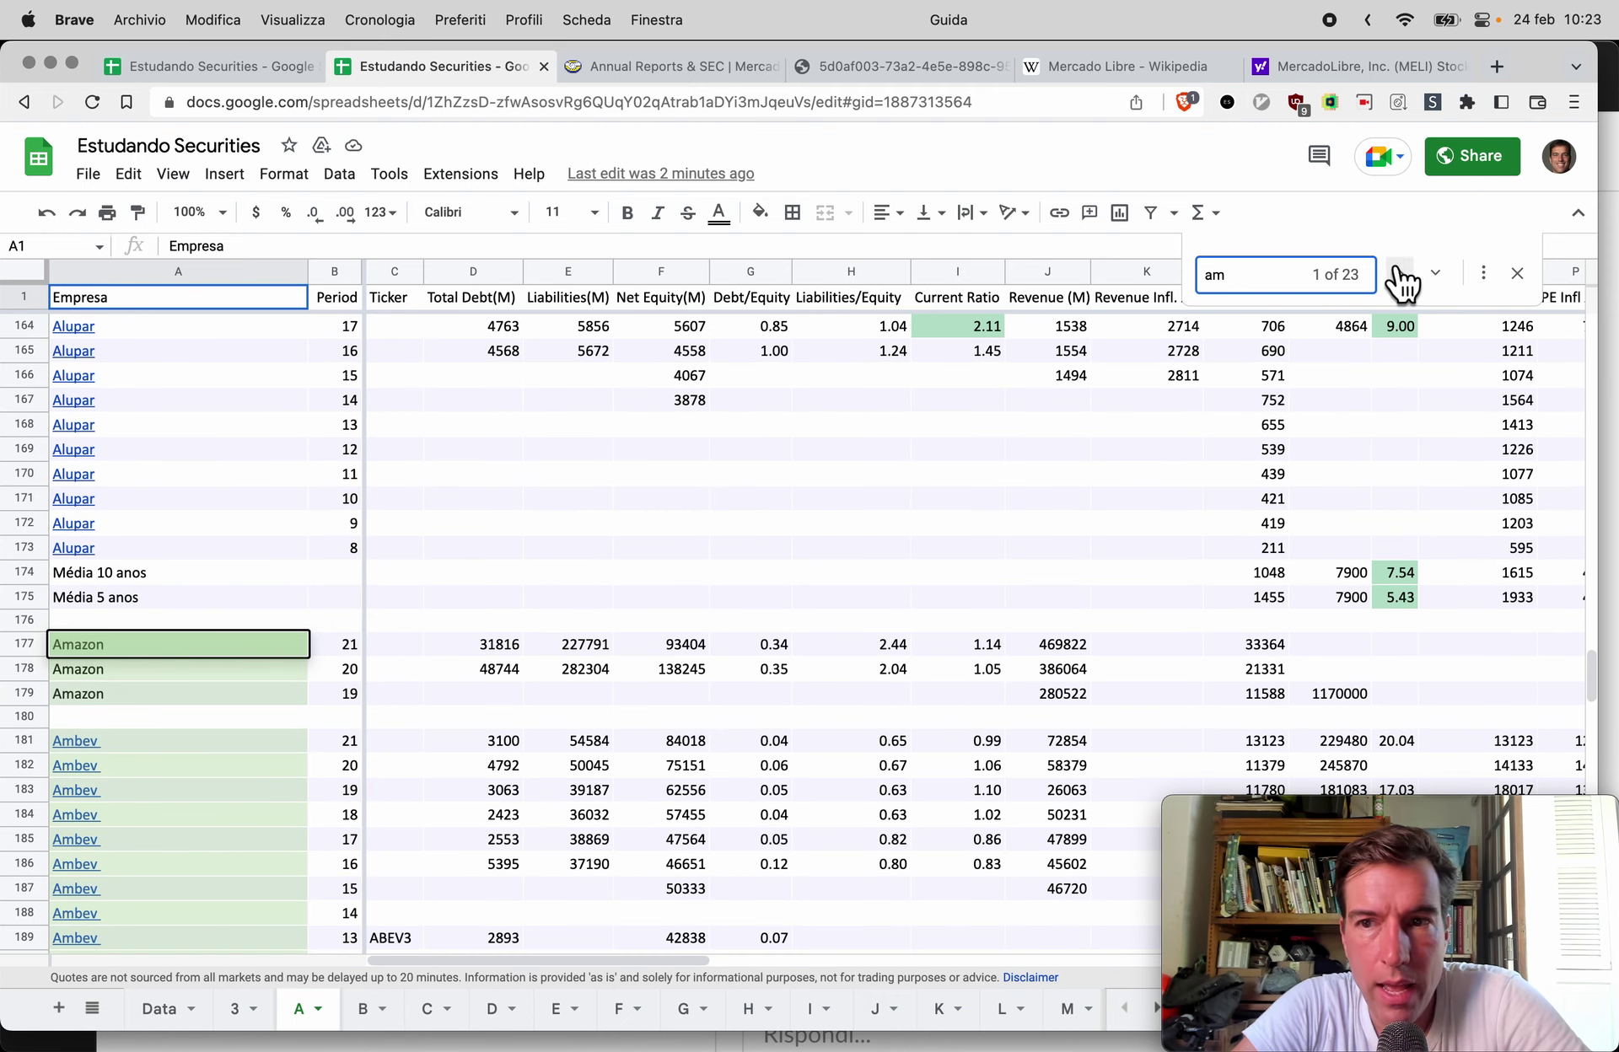
left_click(1509, 277)
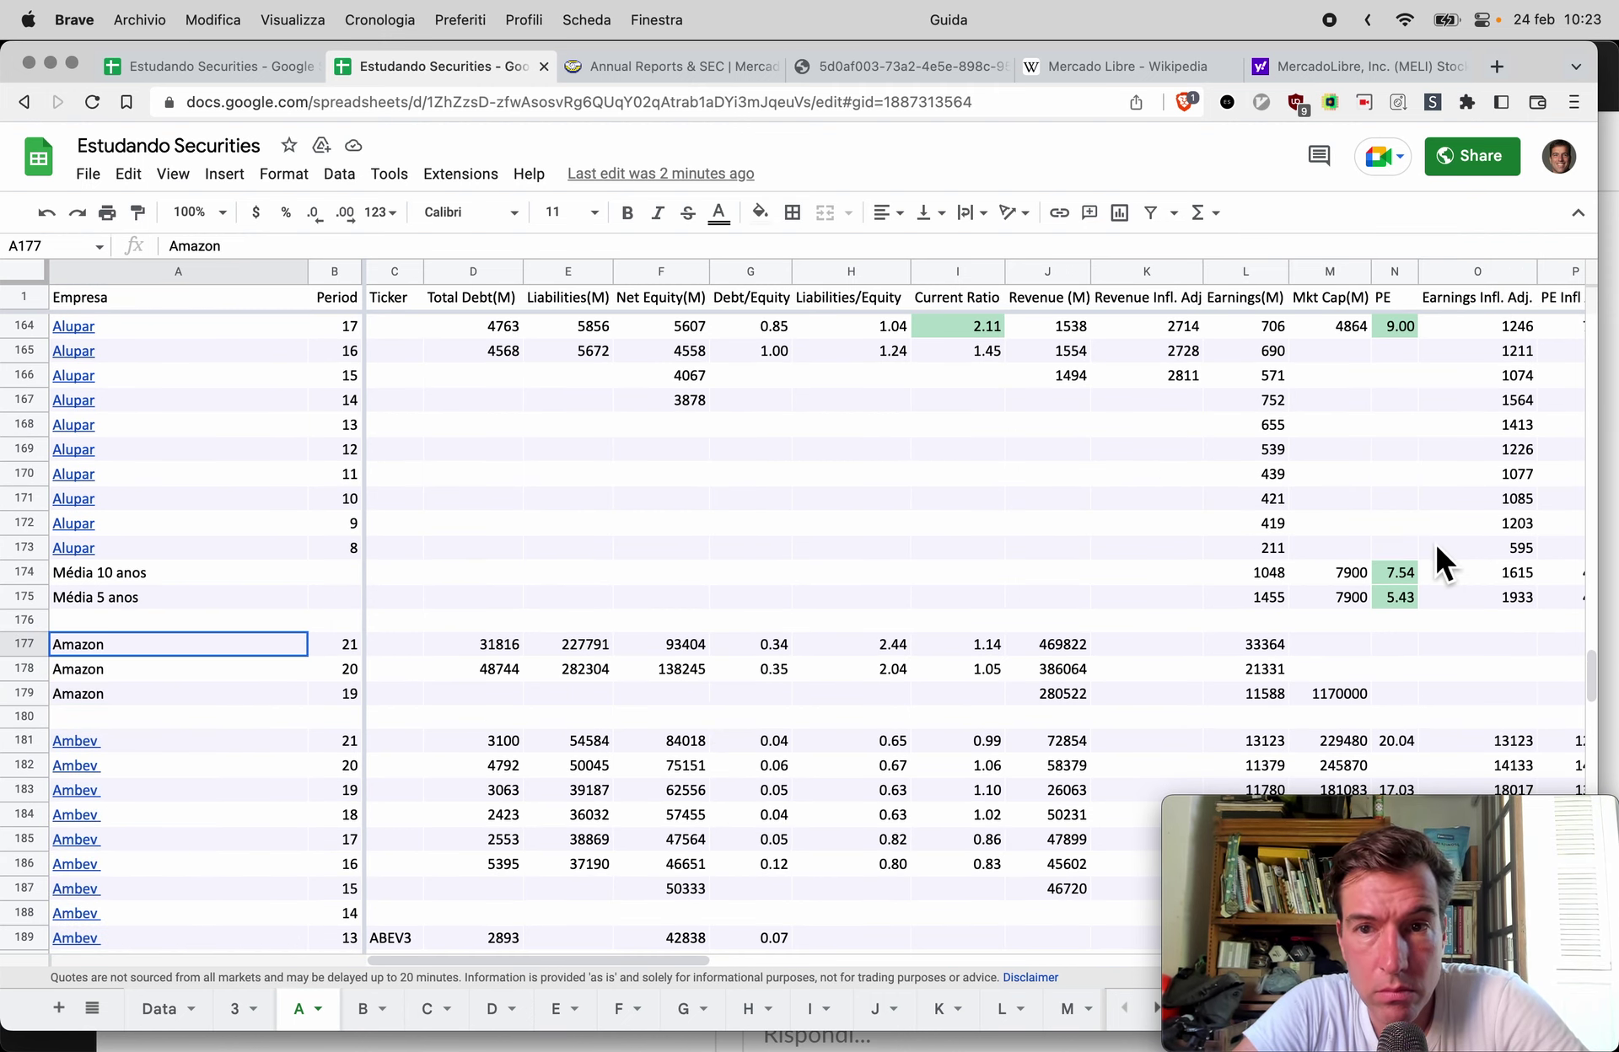
scroll(1056, 705, "right", 2)
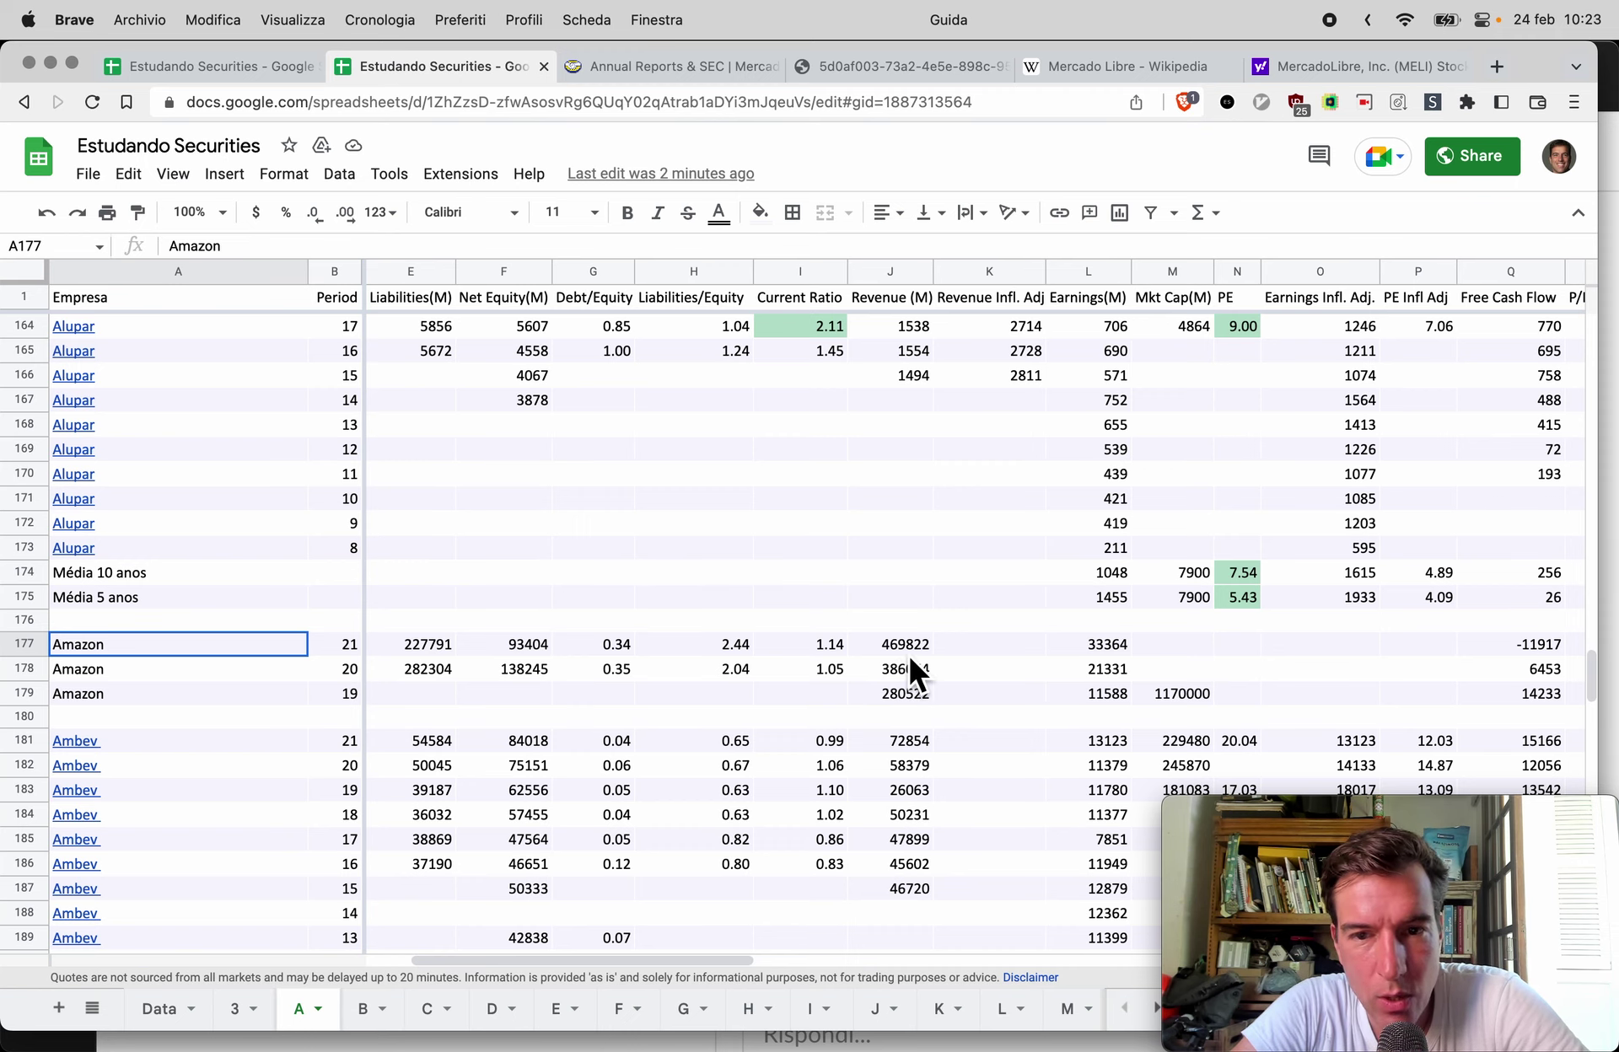
key("ctrl+shift+Tab")
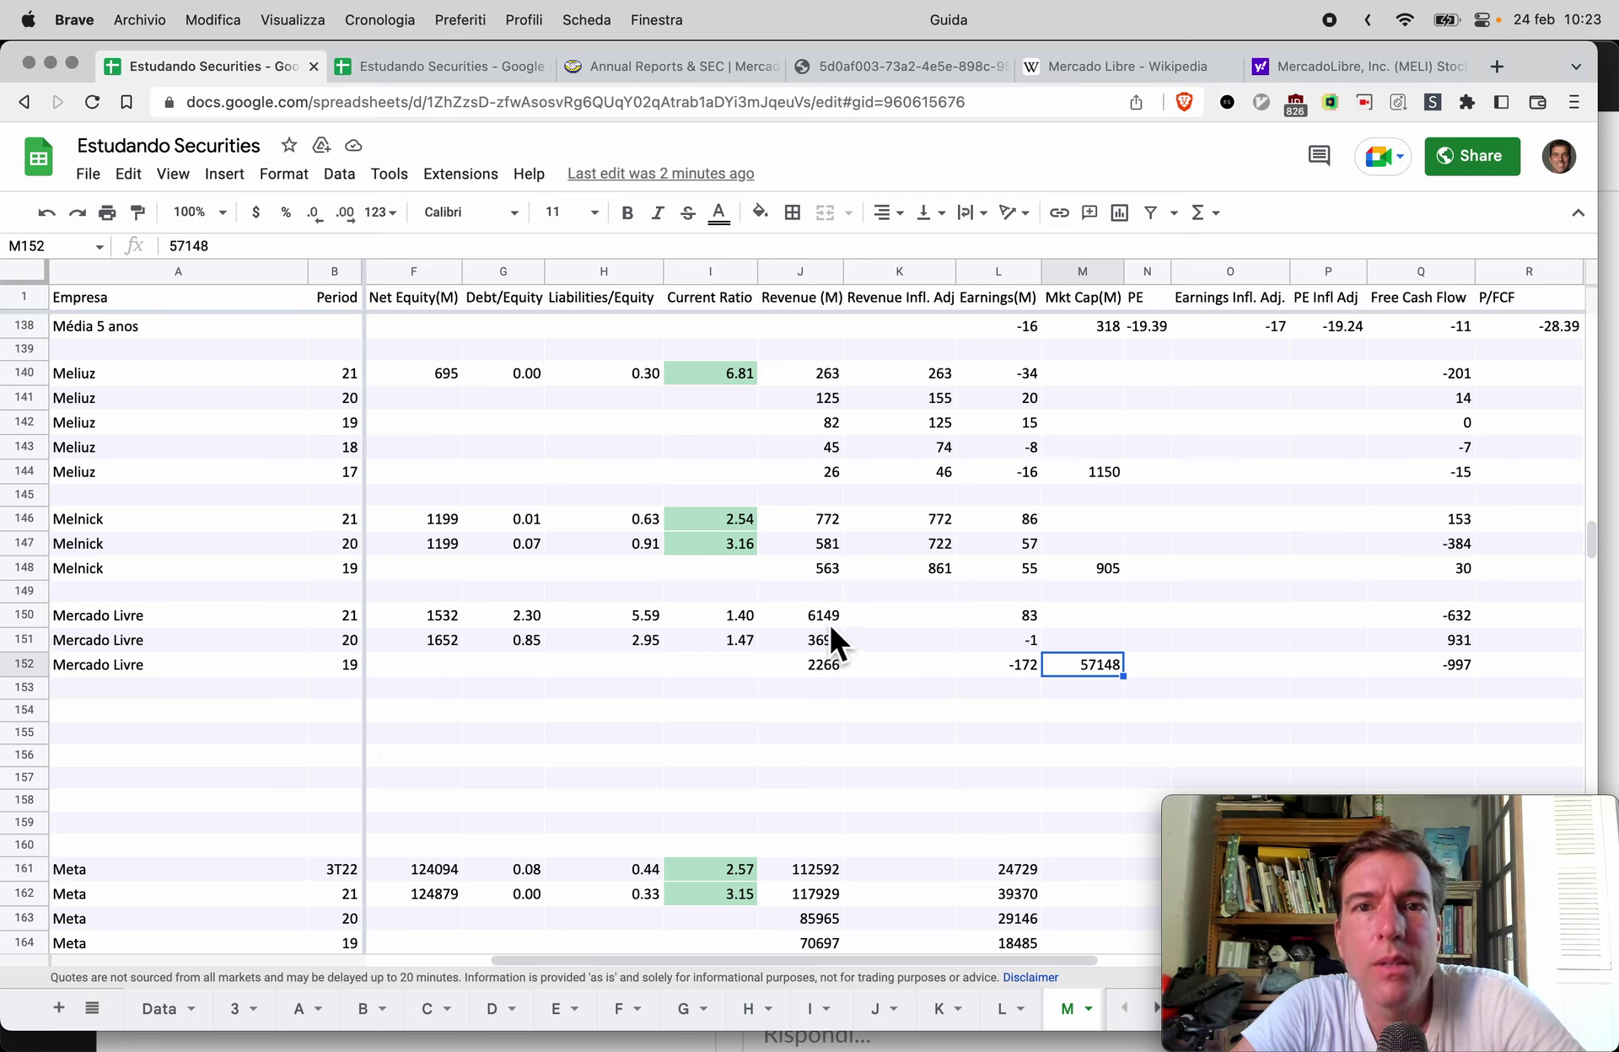
Step: Scroll the annual report back to page 79's Consolidated Statements of Income, then return to the sheet
key("super+4")
scroll(828, 641, "up", 3)
scroll(828, 640, "up", 15)
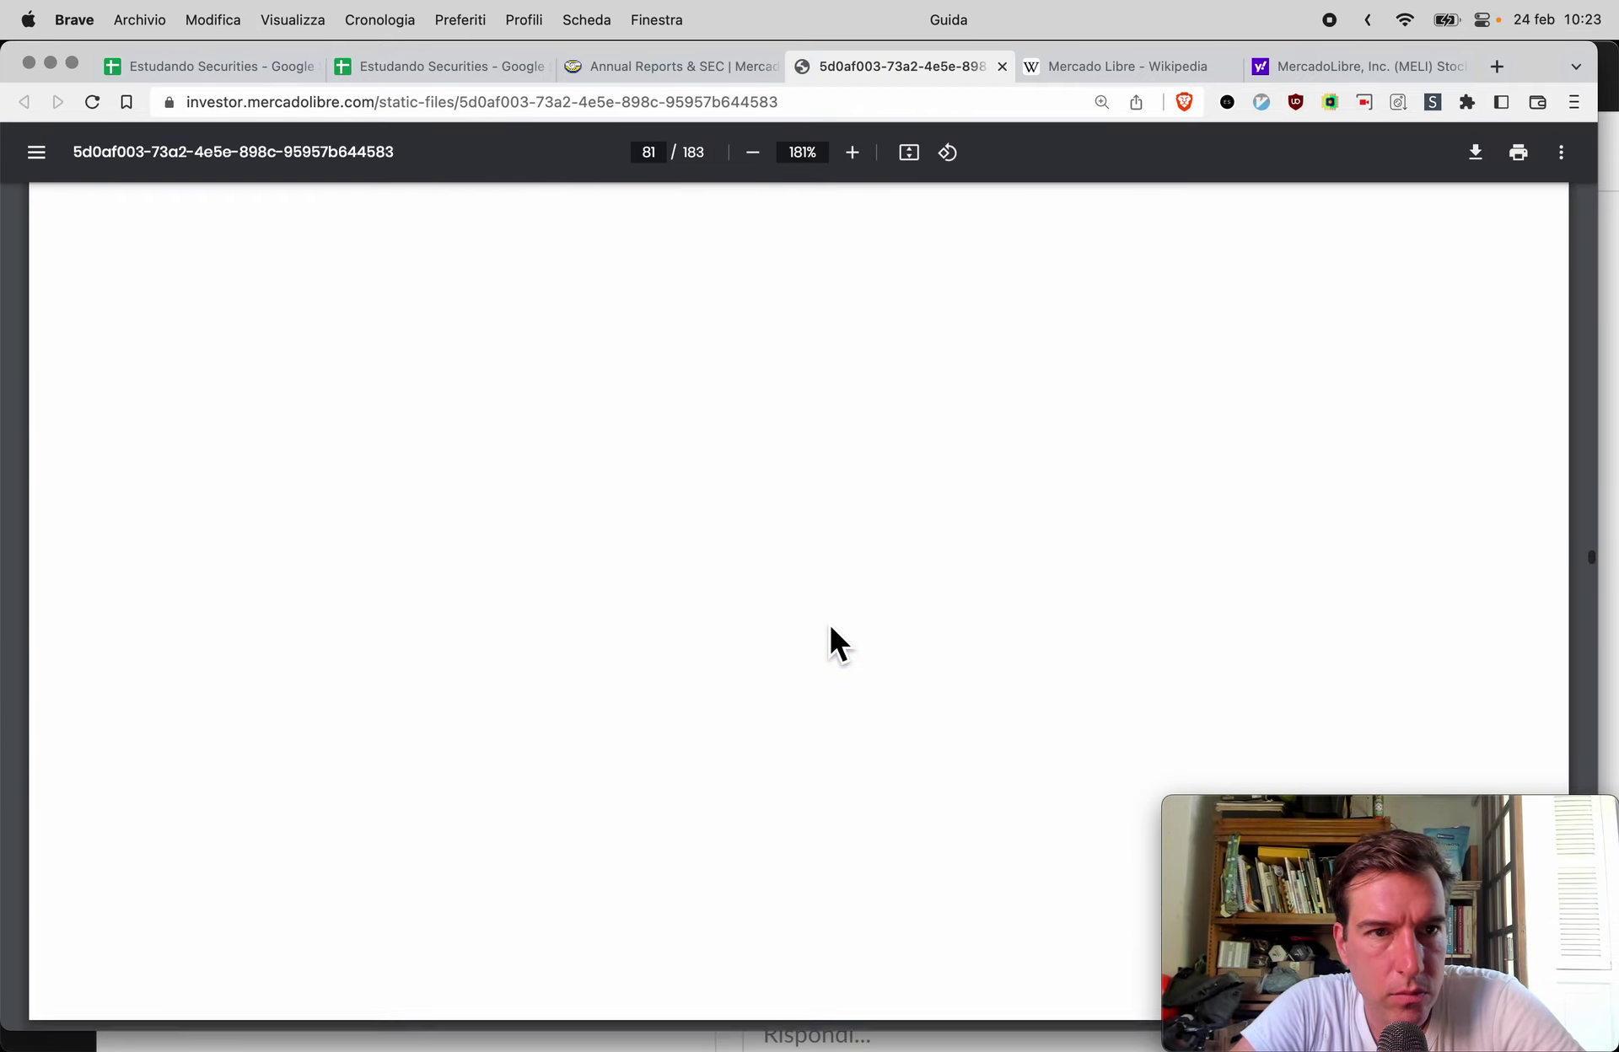
scroll(829, 628, "up", 15)
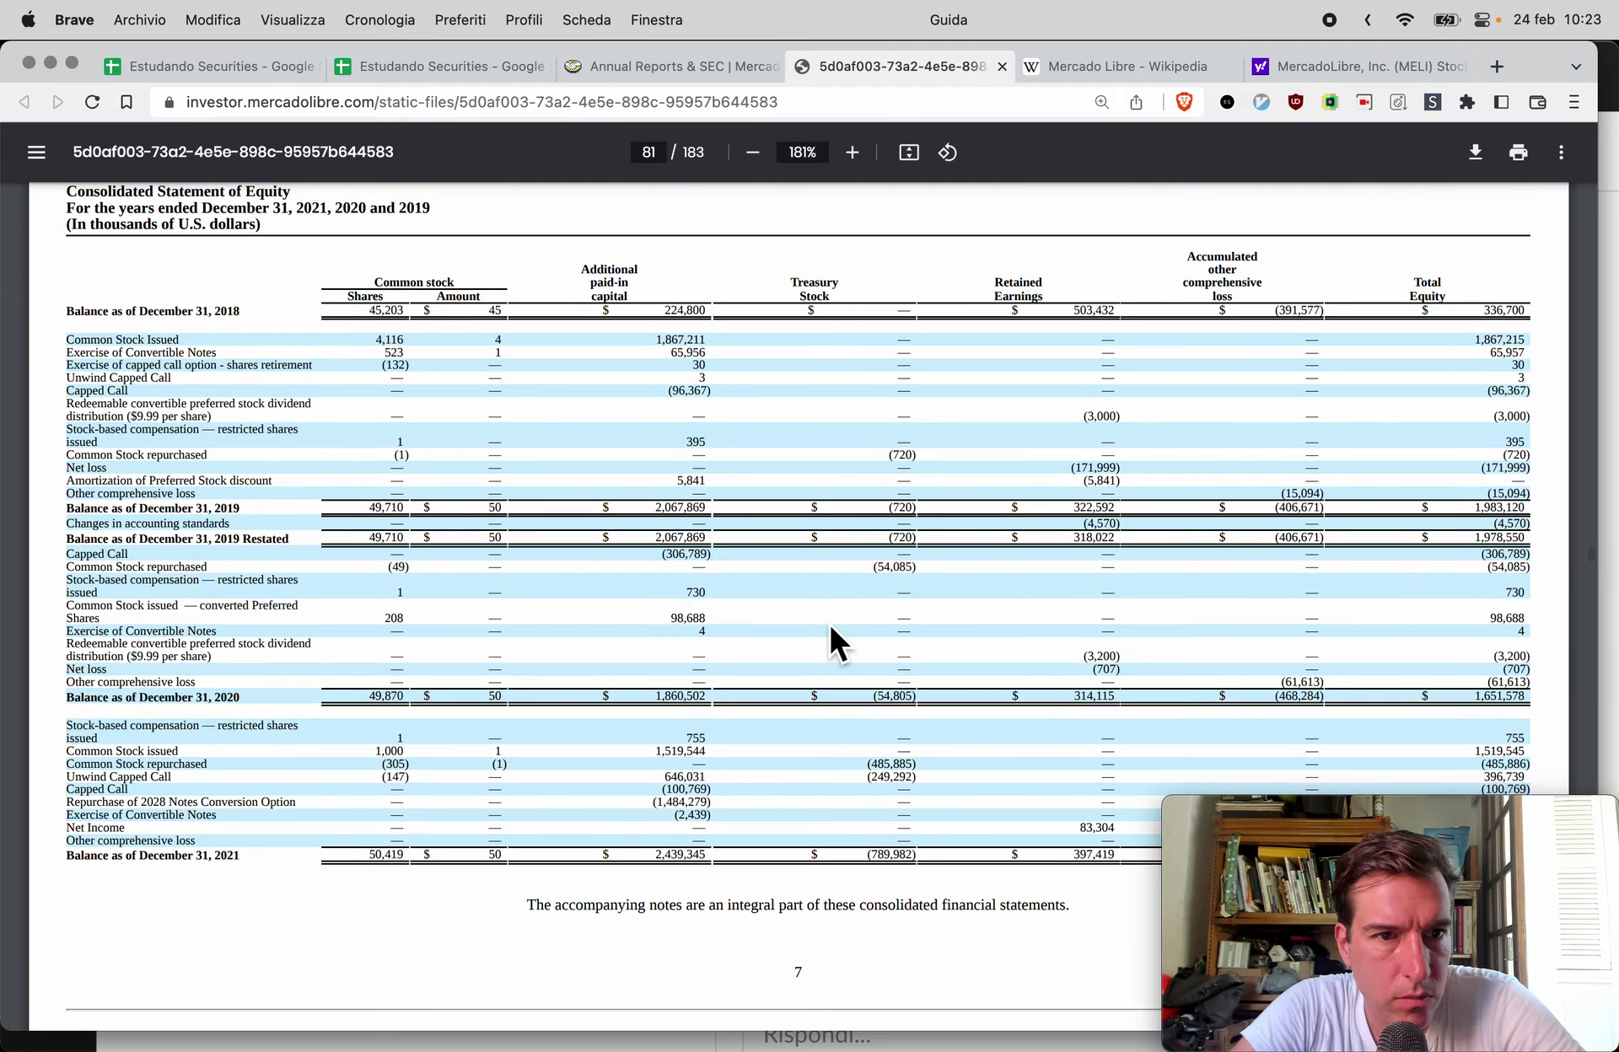
scroll(830, 628, "up", 20)
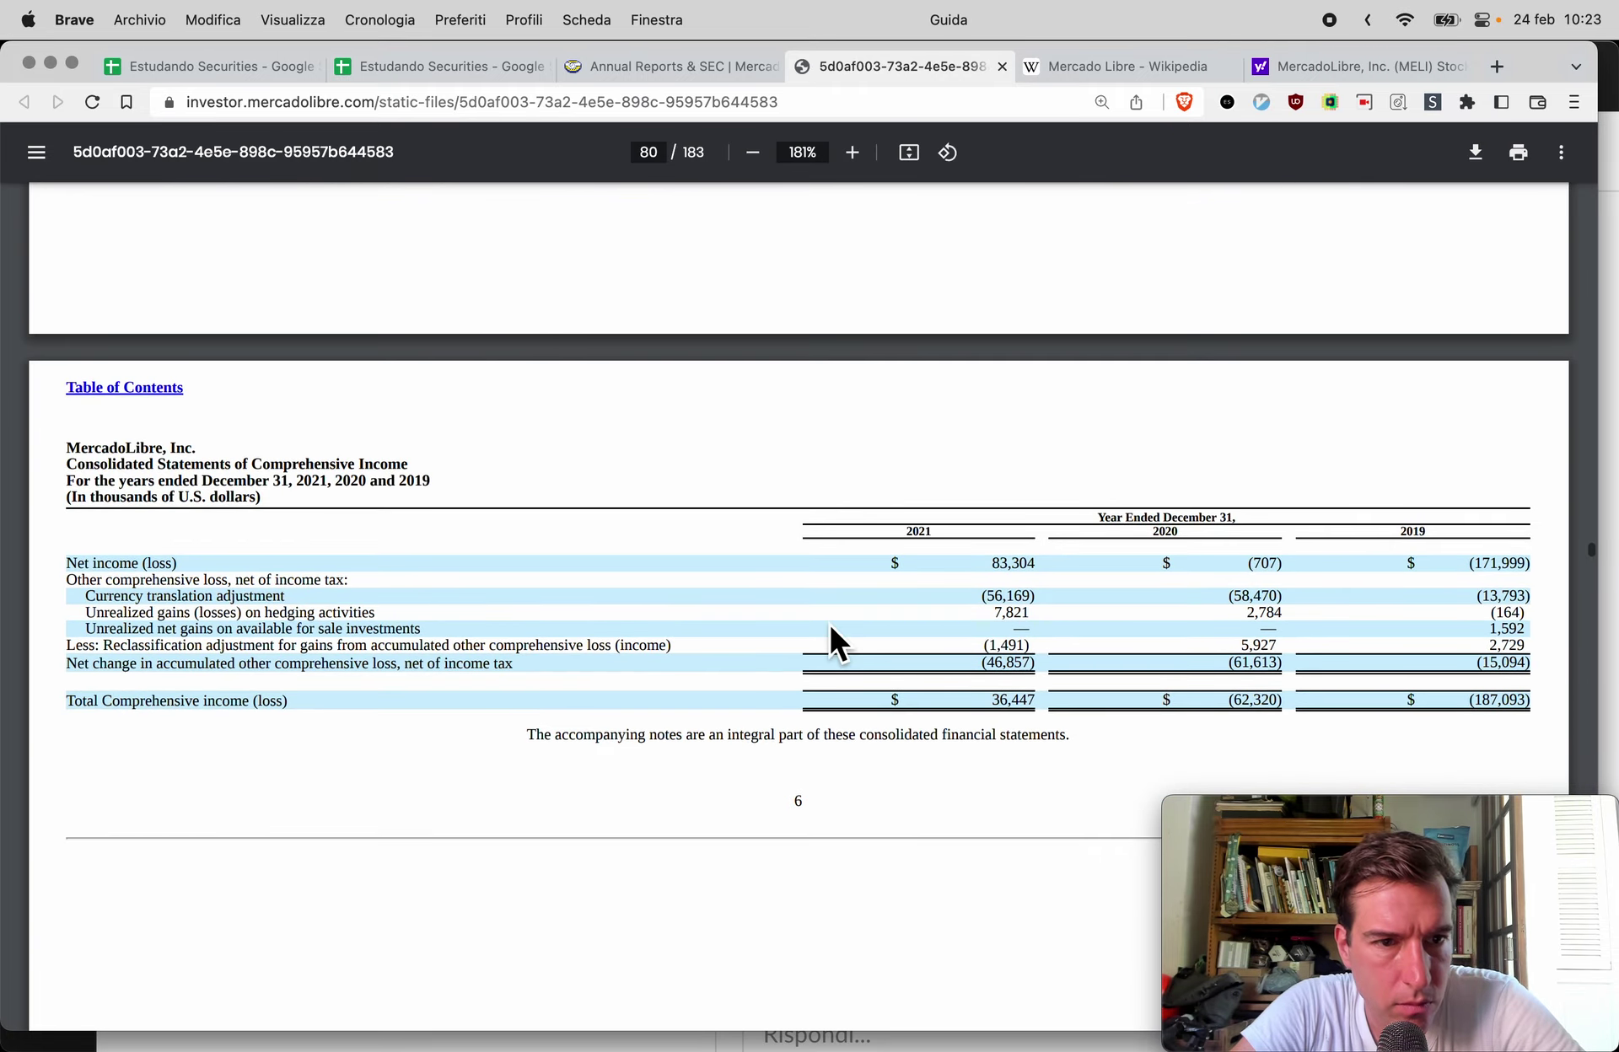
scroll(830, 628, "up", 20)
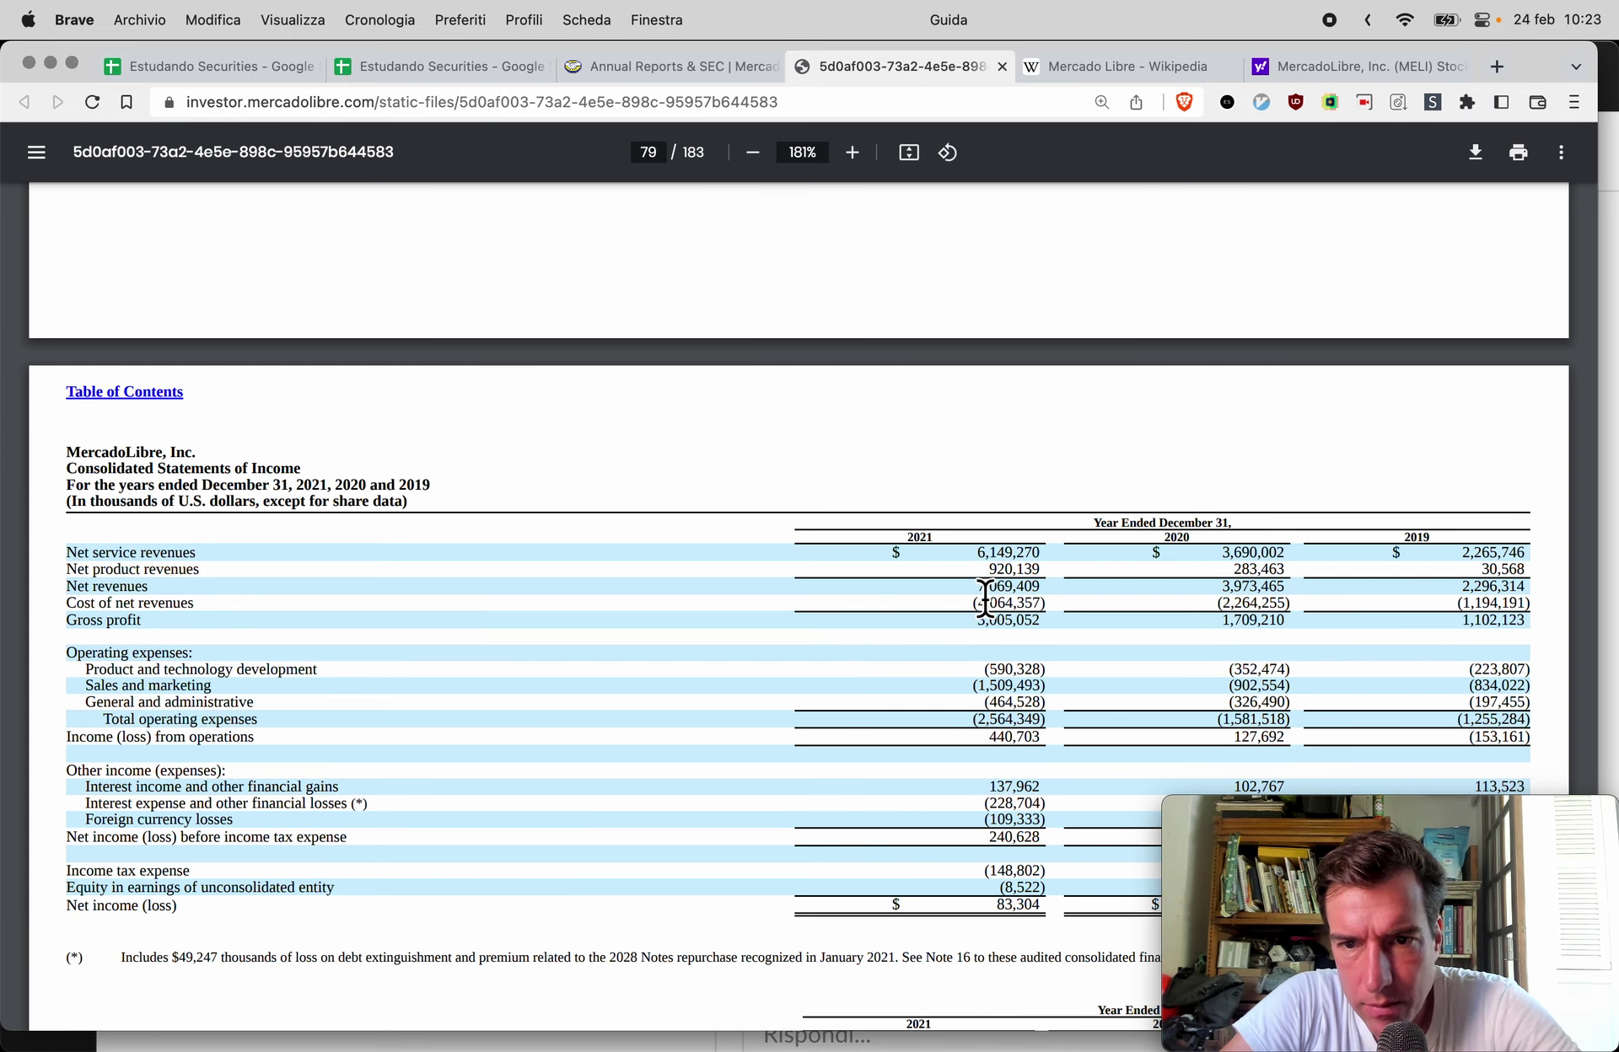
key("super+1")
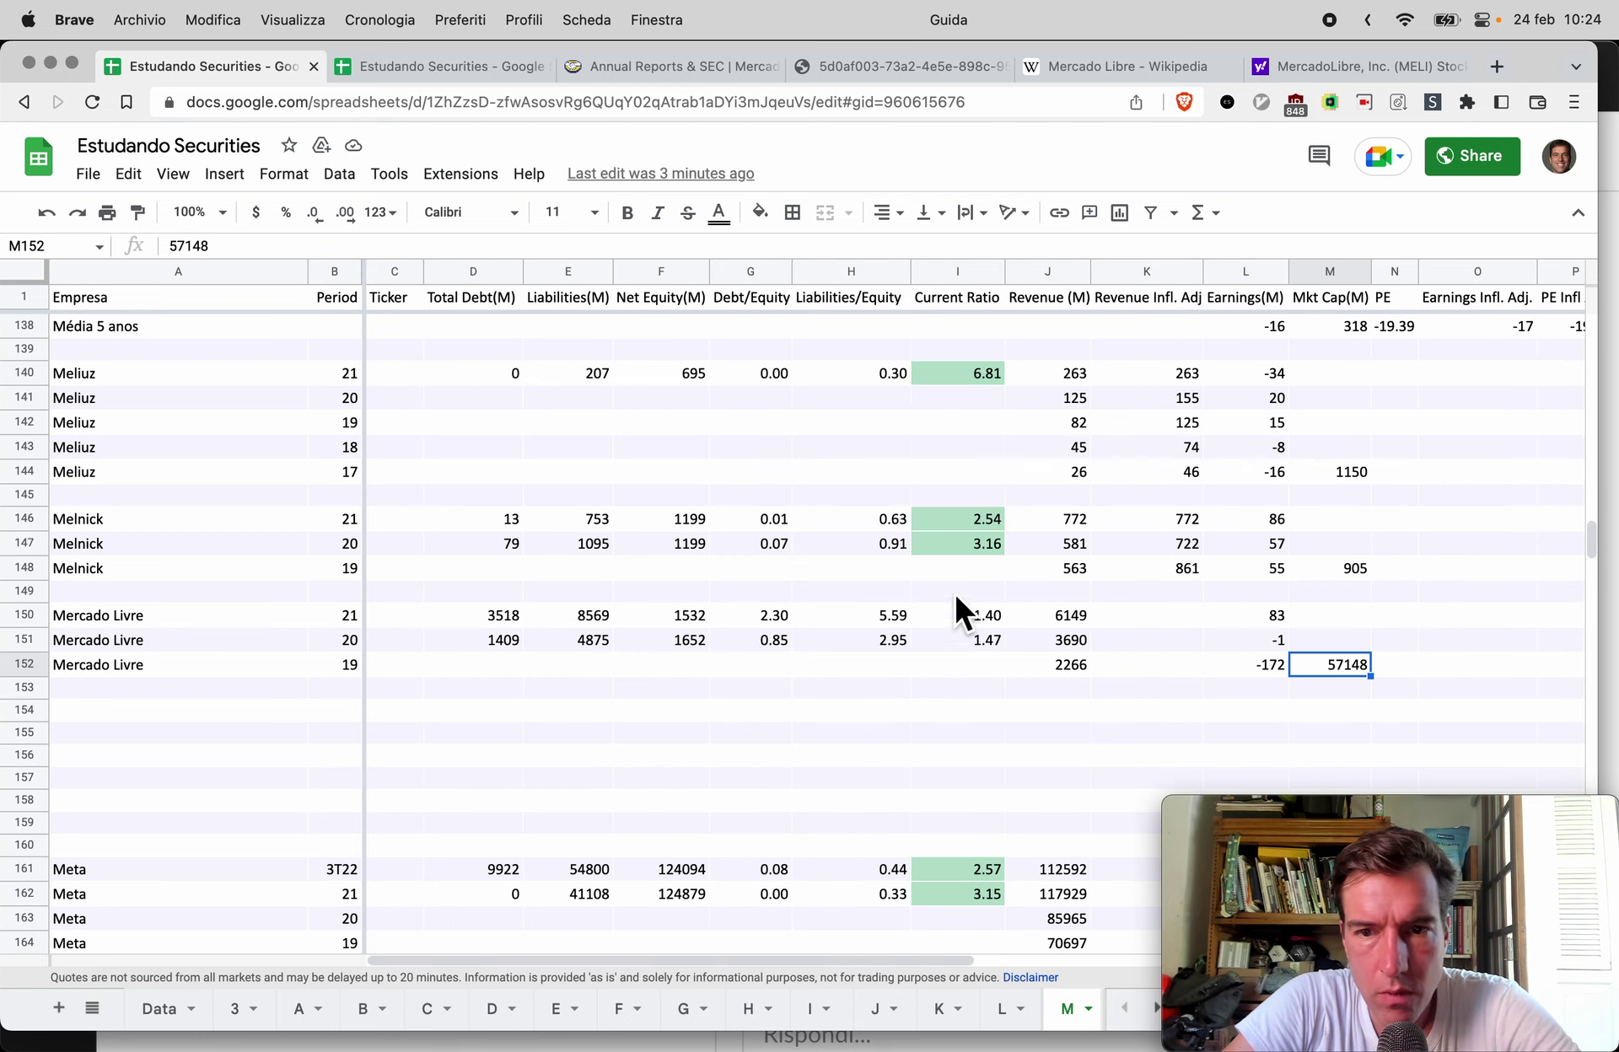
Step: Enter Mercado Livre revenues 7069, 3973 and 2296 in J150–J152, checking each against the report
left_click(1065, 621)
type("70")
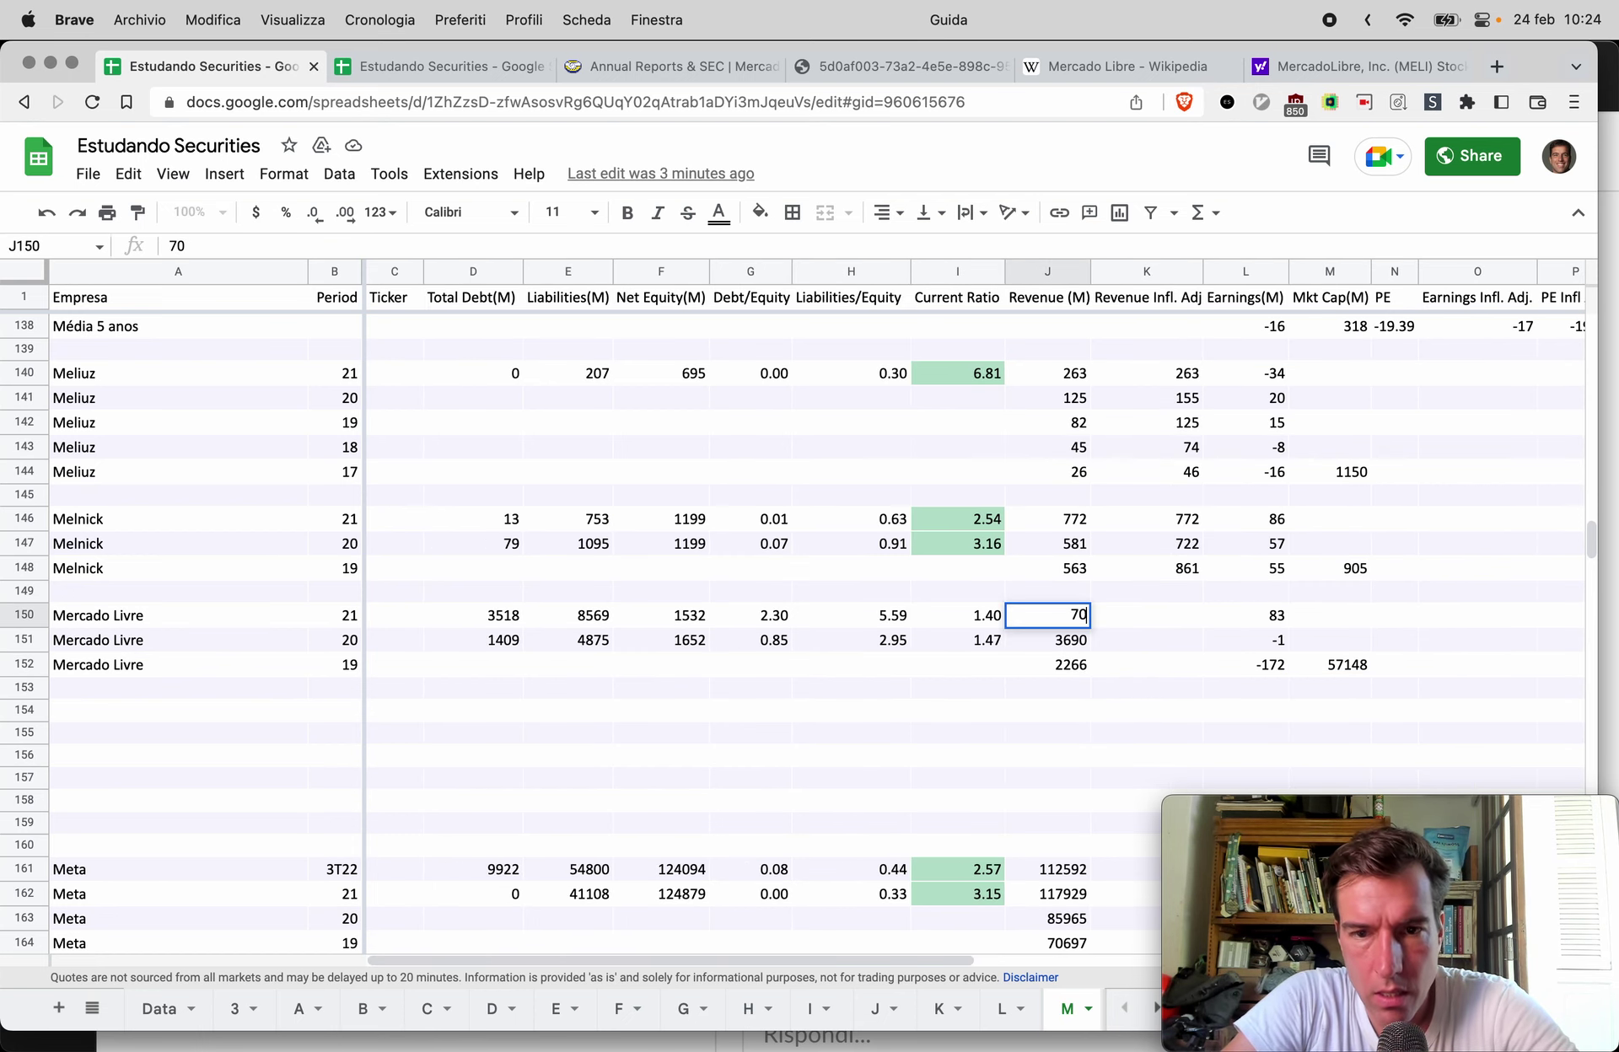
type("69")
key("Return")
key("super+4")
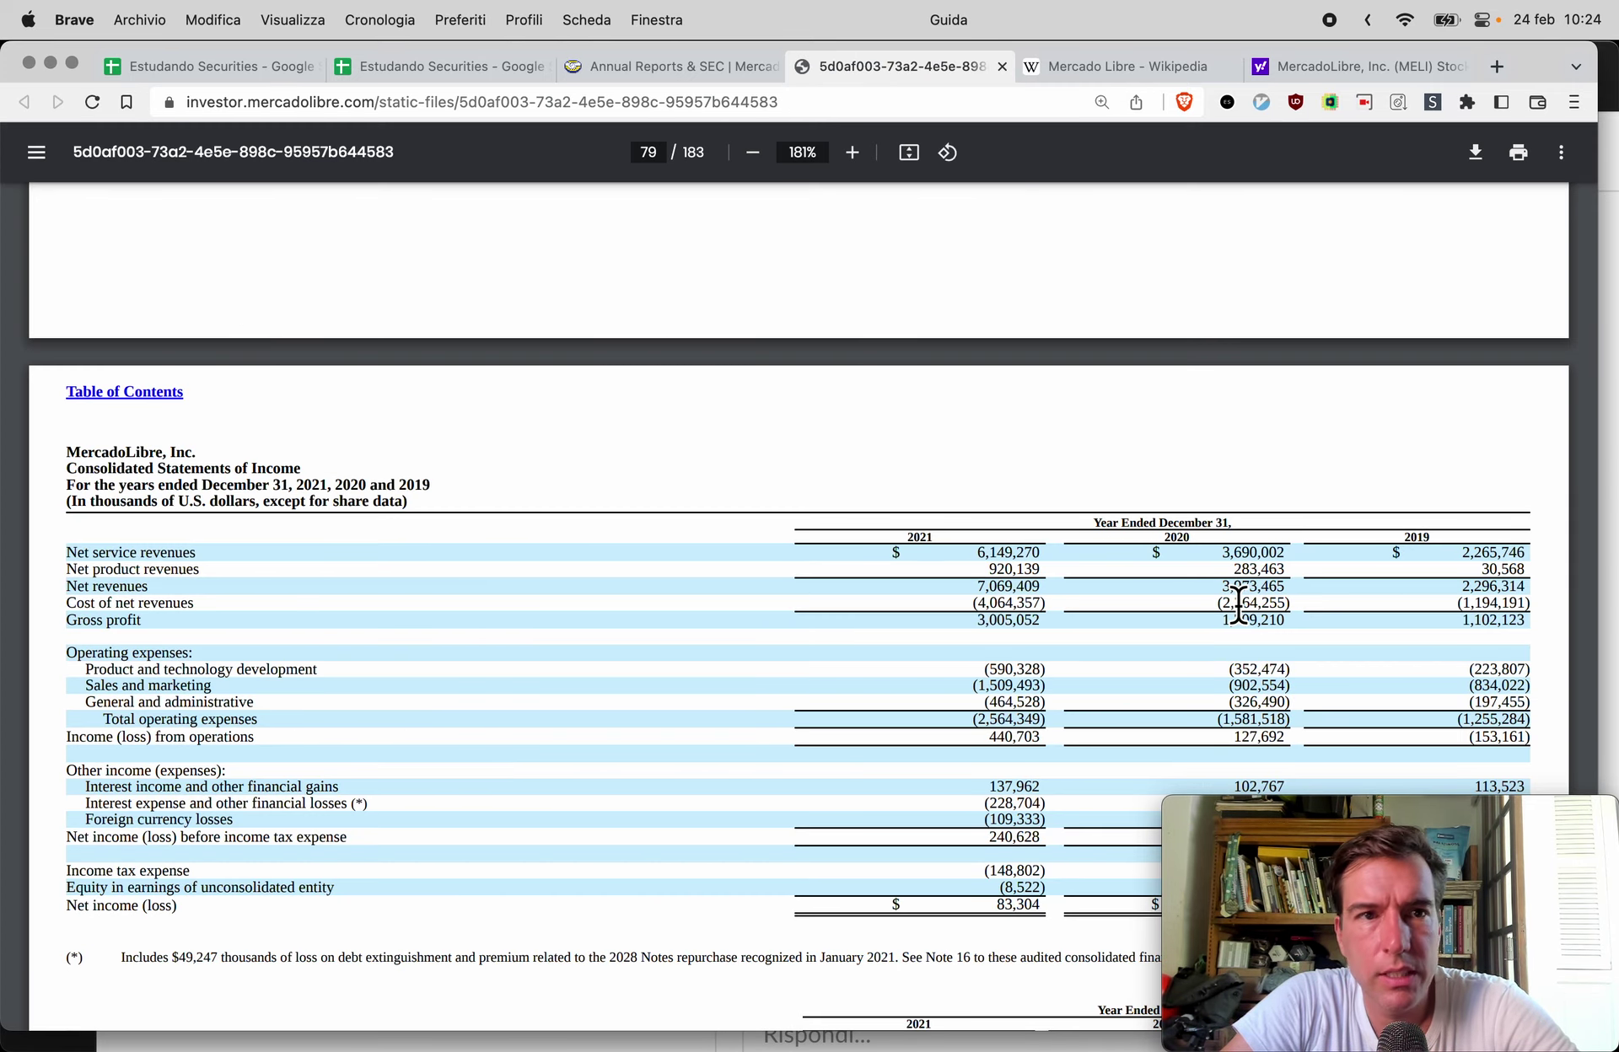
key("super+1")
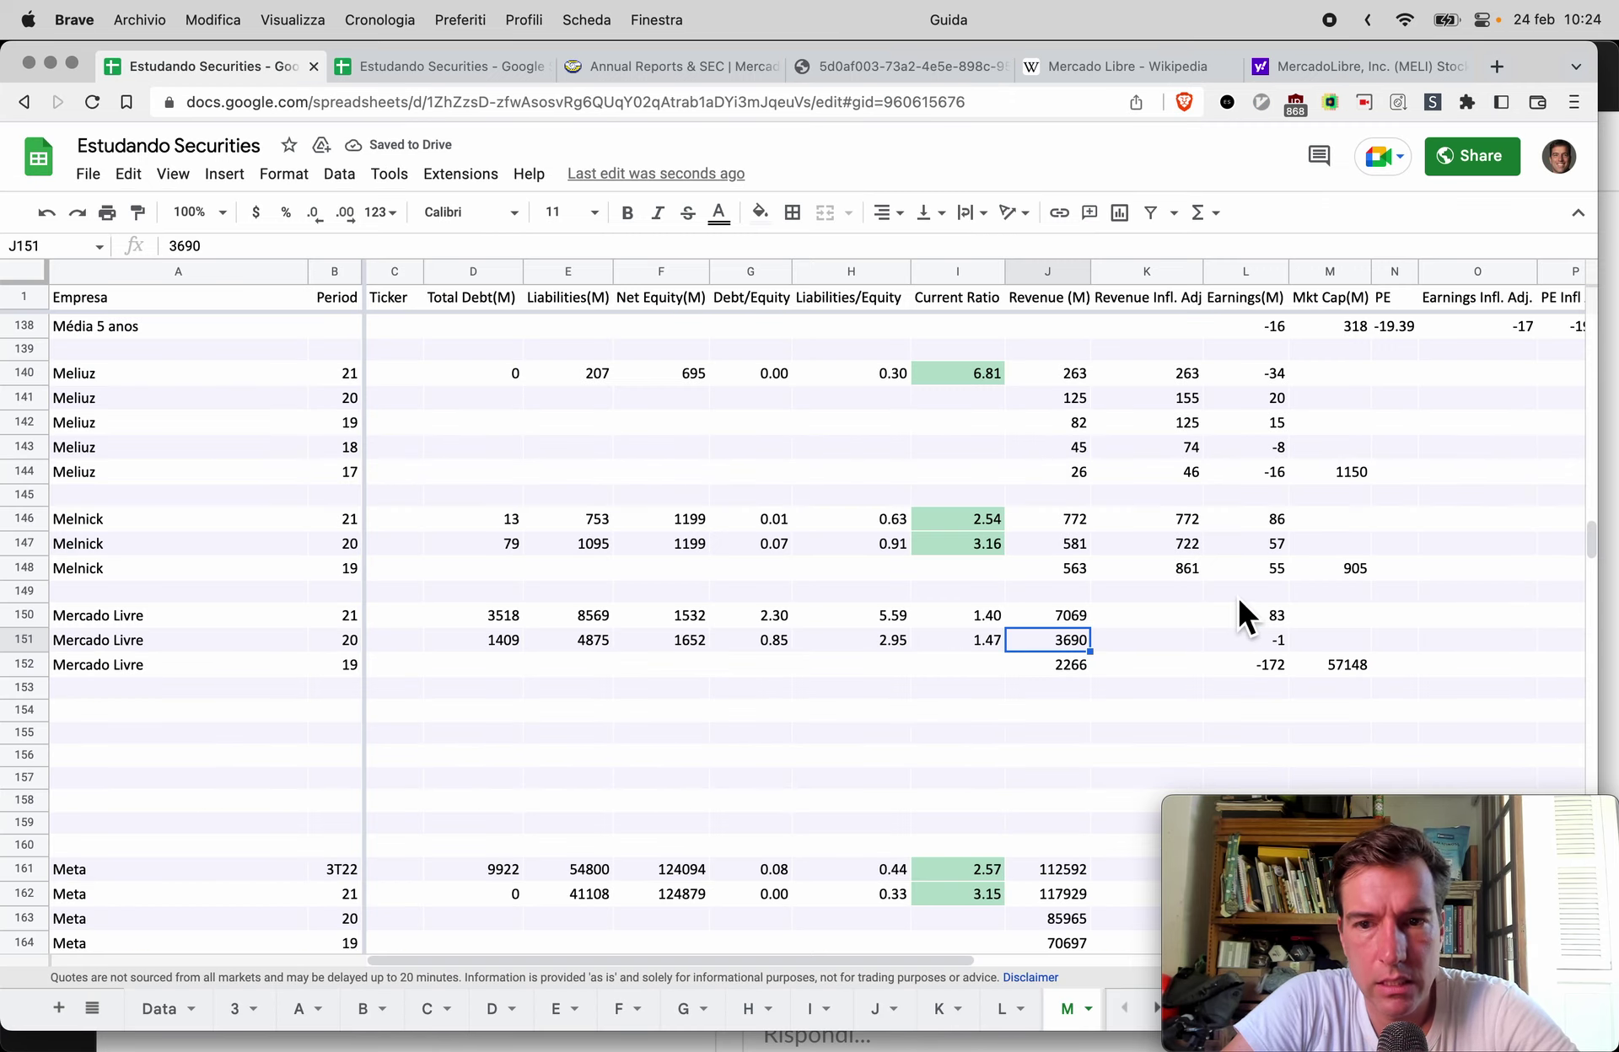
type("3973")
key("Return")
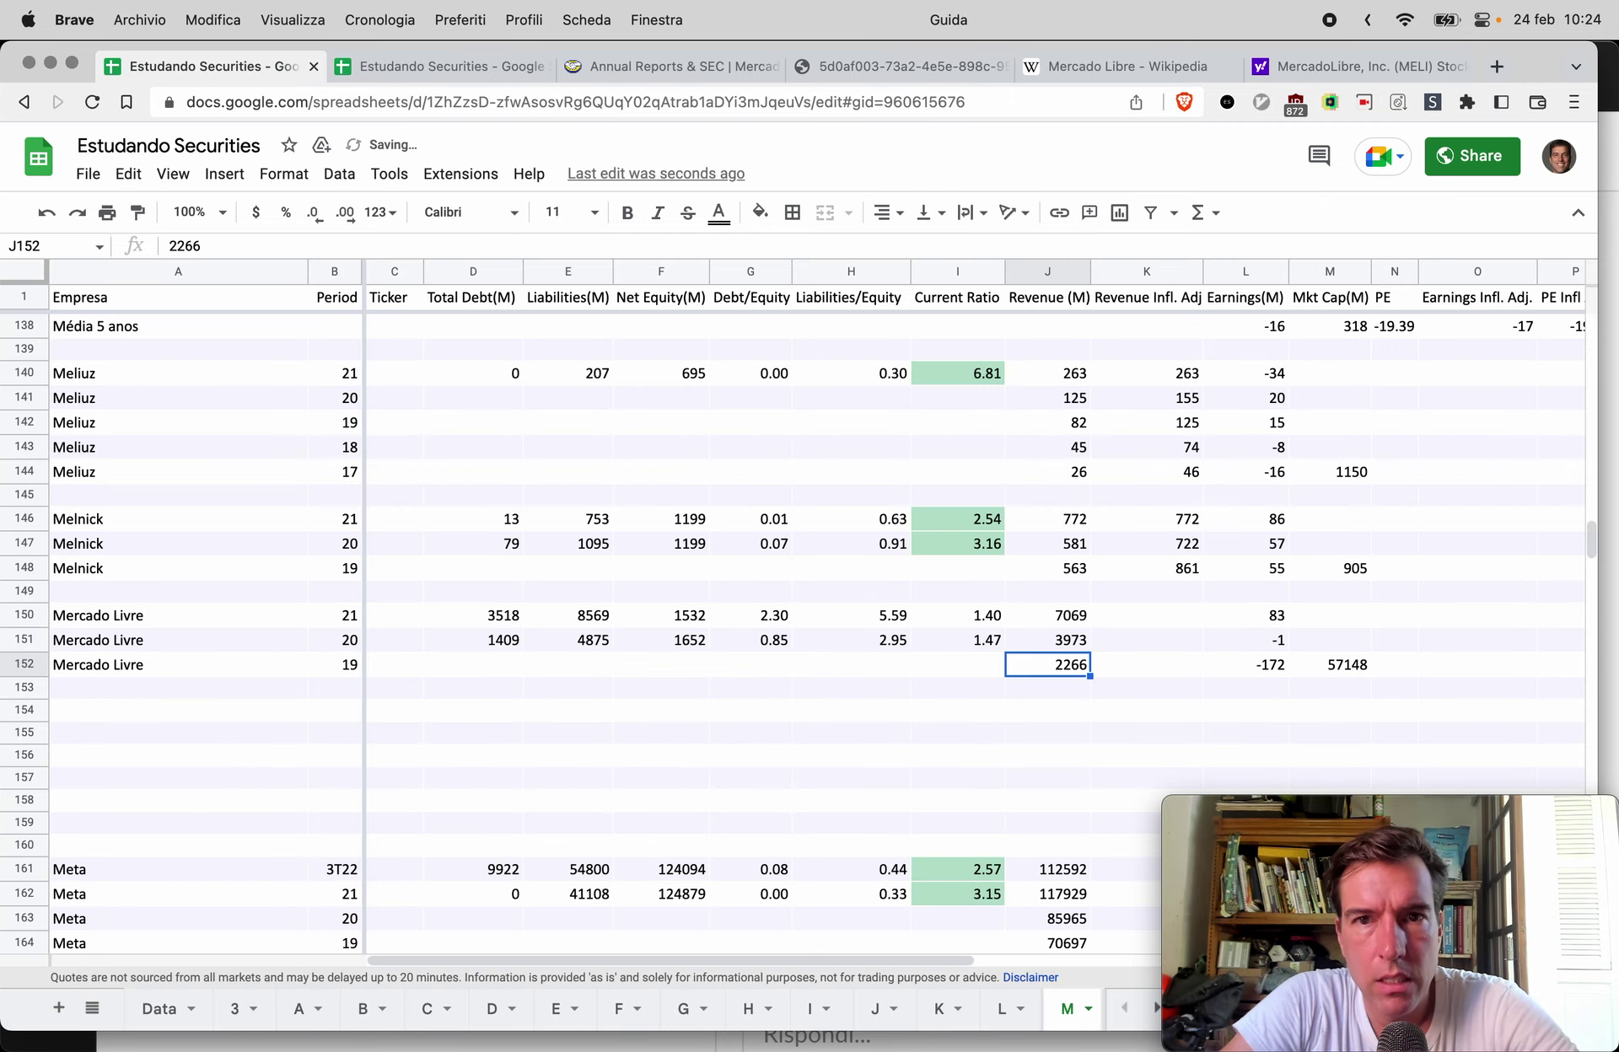
key("super+4")
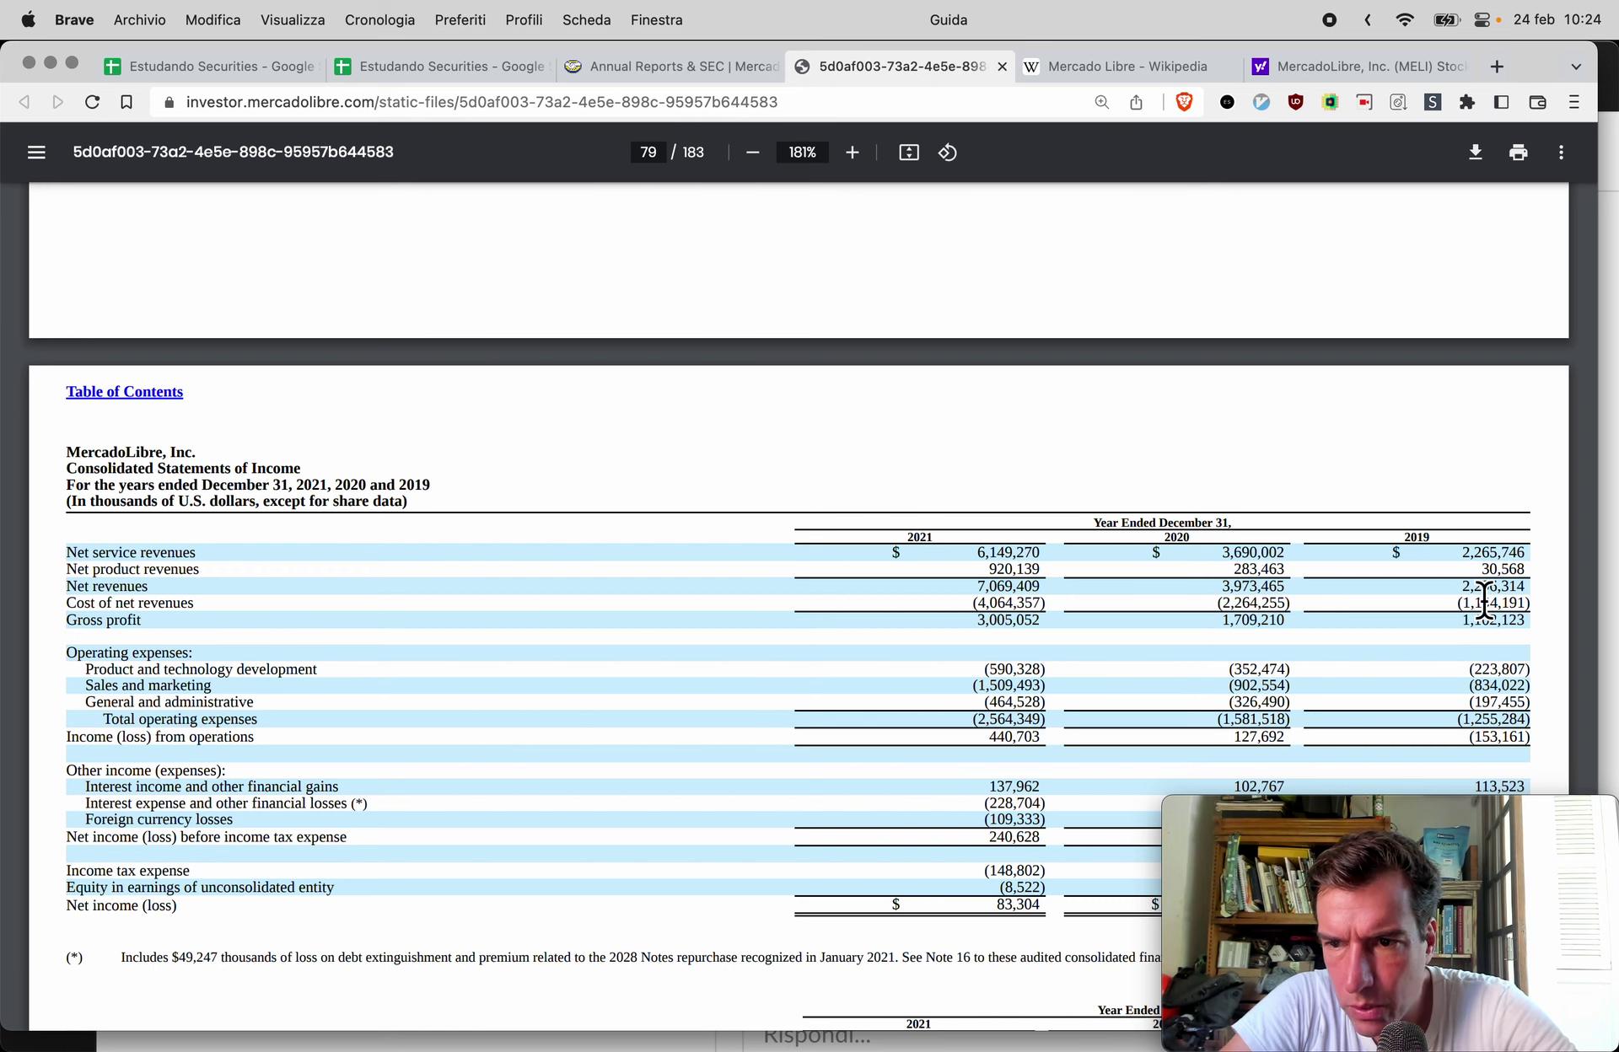
key("super+1")
type("229")
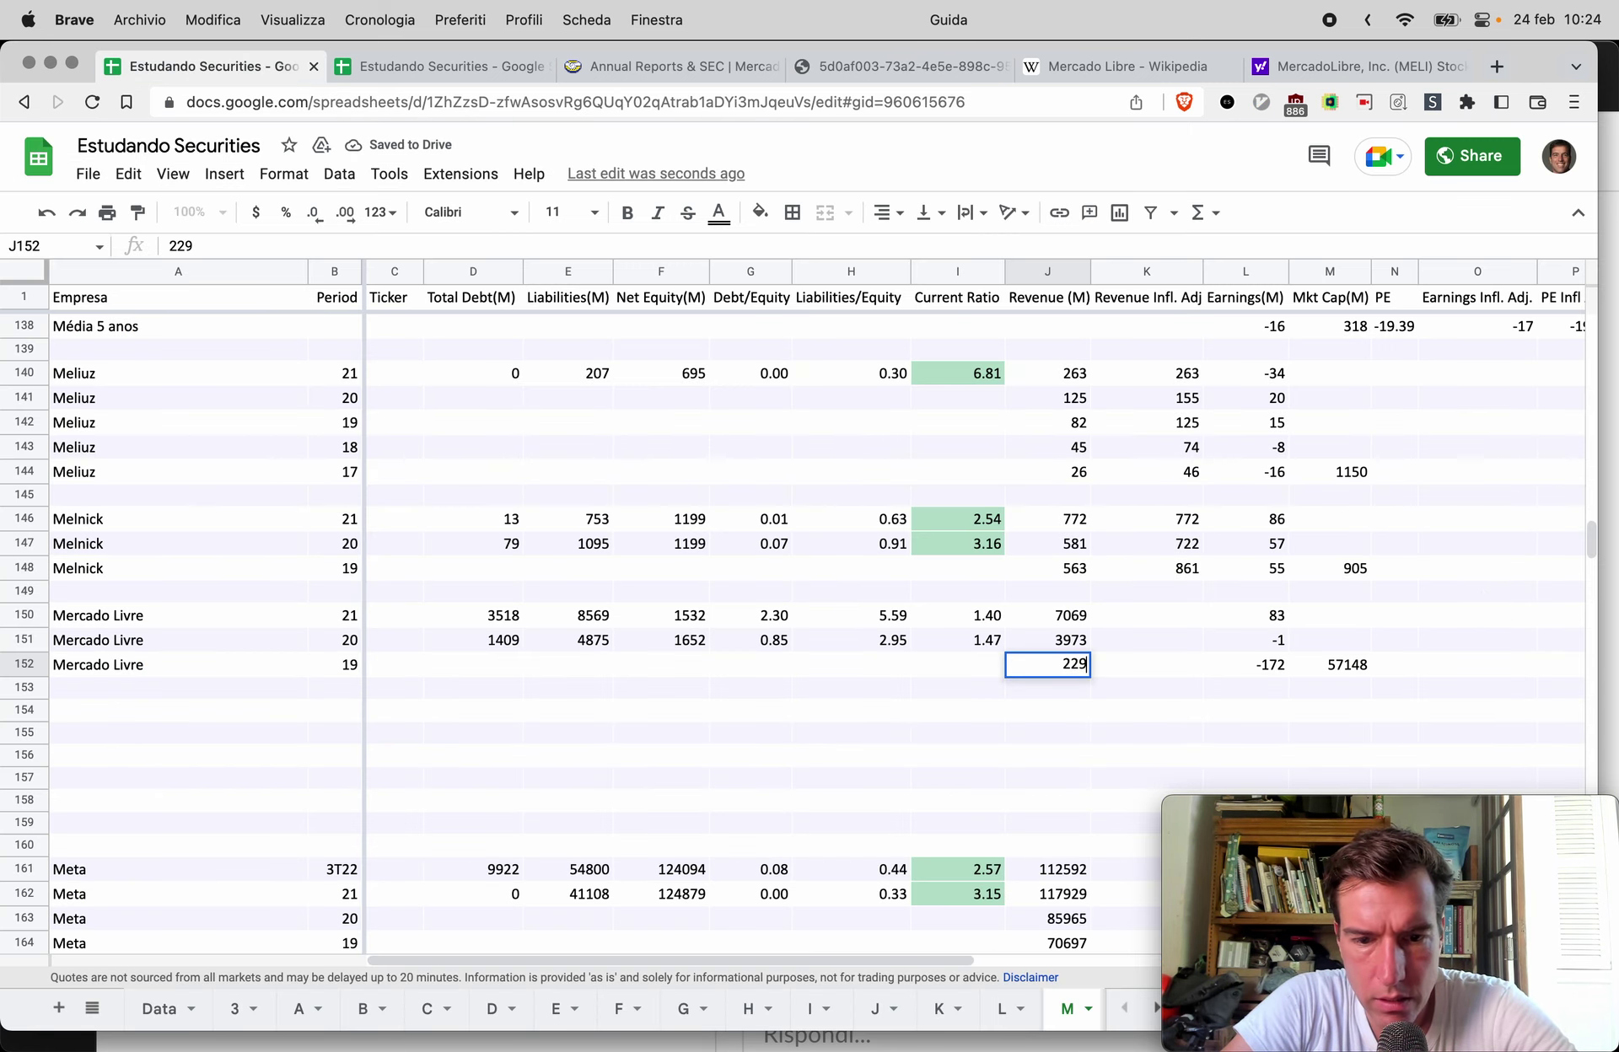
type("6")
key("Return")
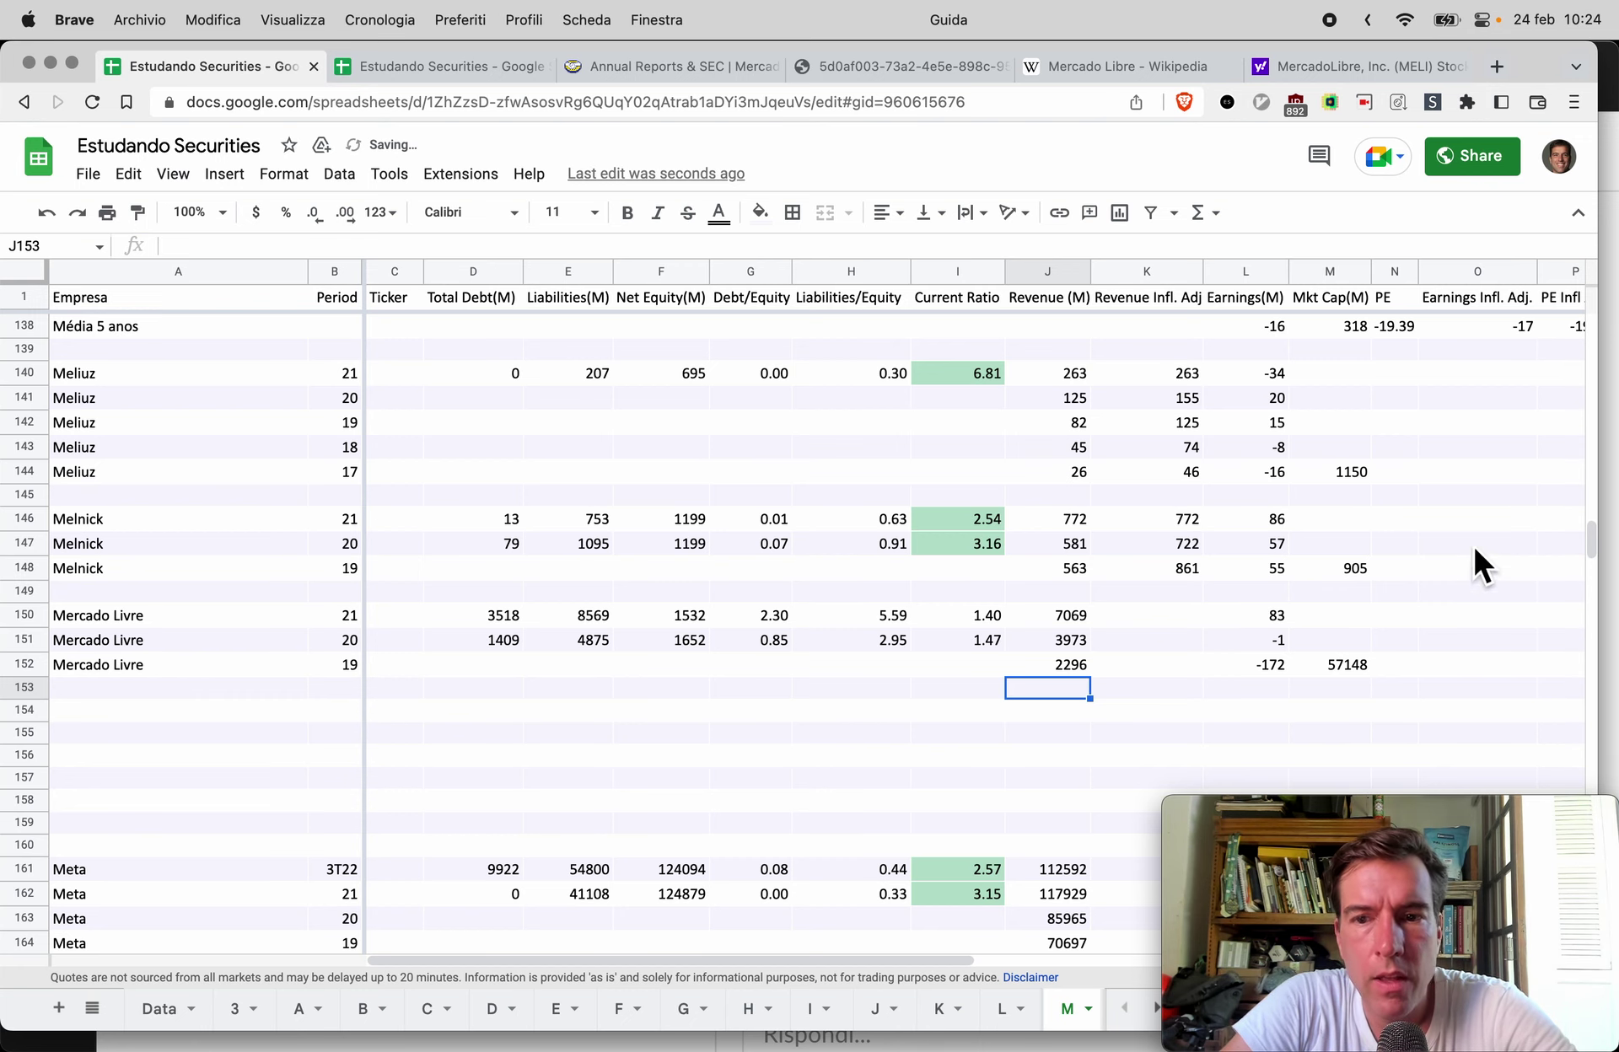
key("super+4")
Step: Scroll the report to page 80, then show the spreadsheet's A sheet
scroll(801, 556, "down", 10)
scroll(752, 600, "down", 15)
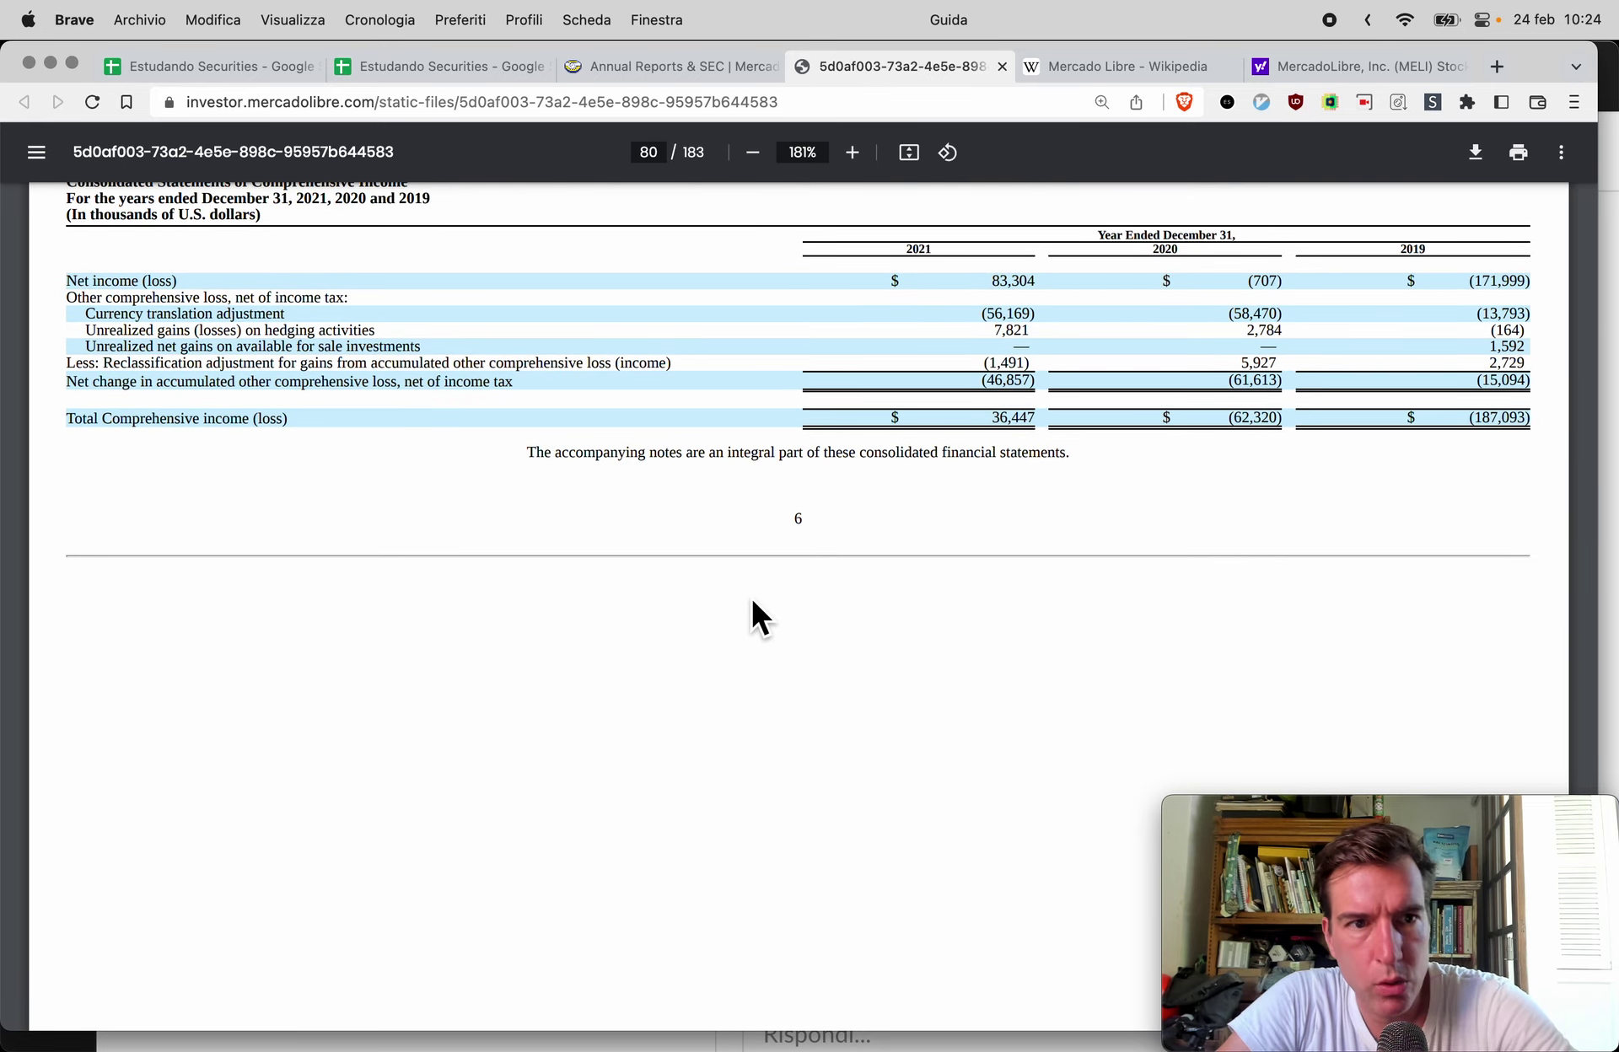
key("super+1")
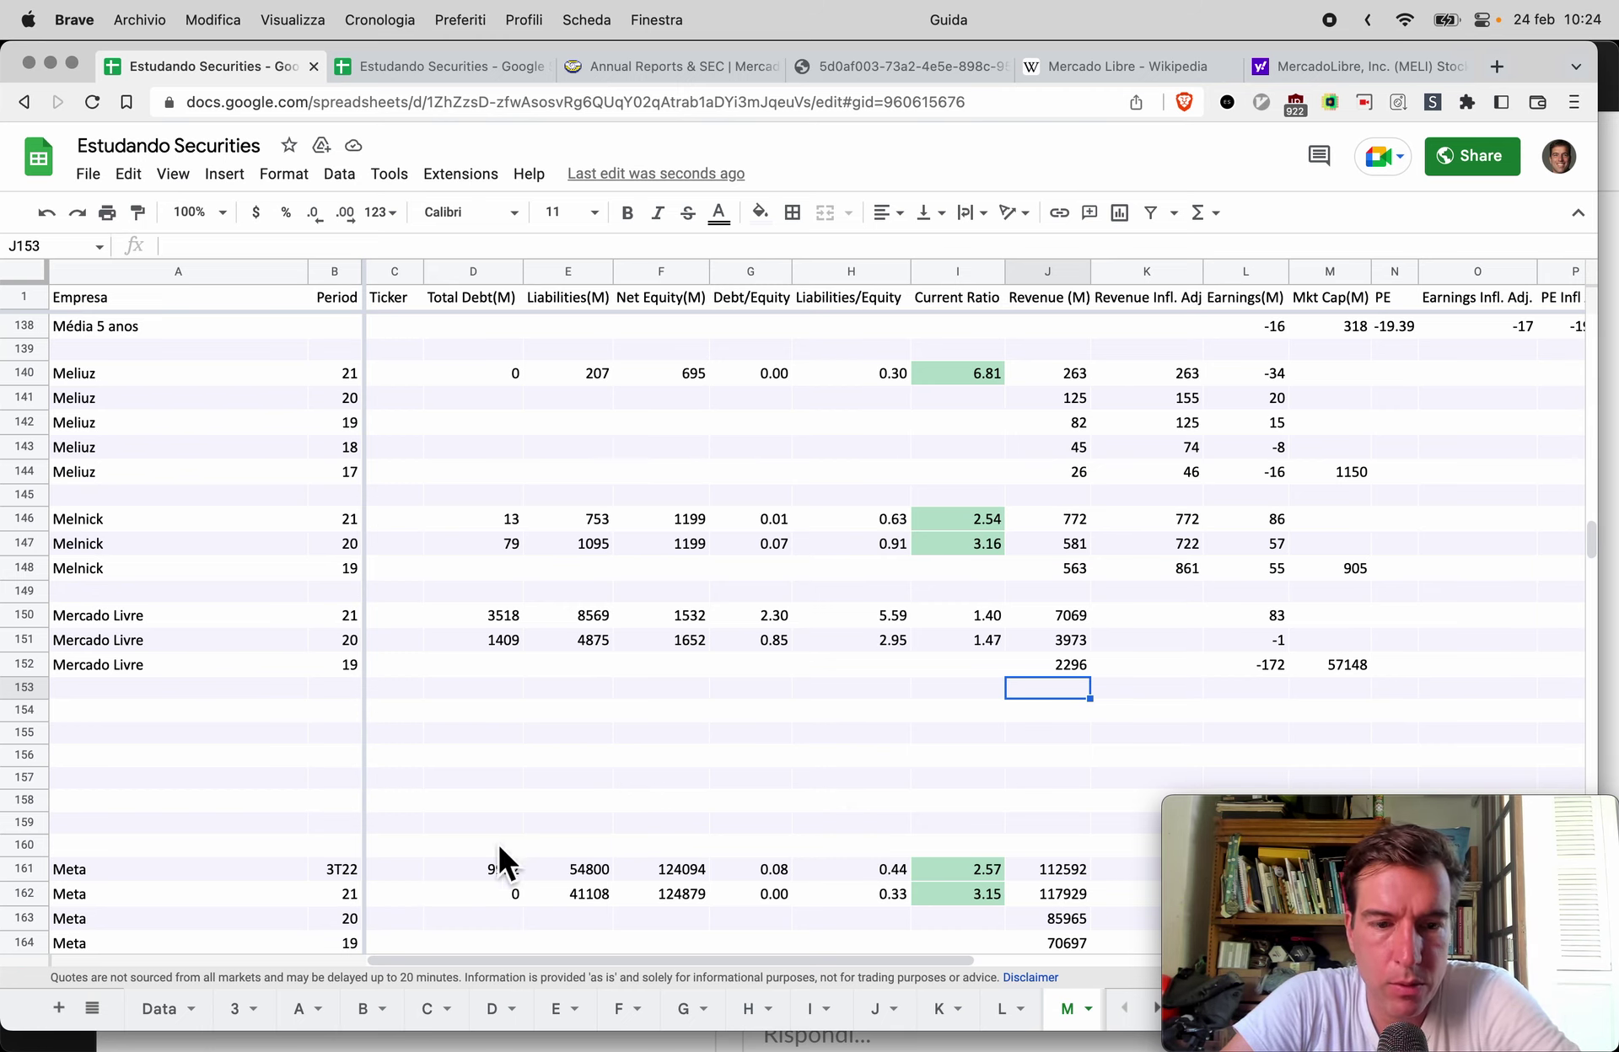
left_click(325, 1024)
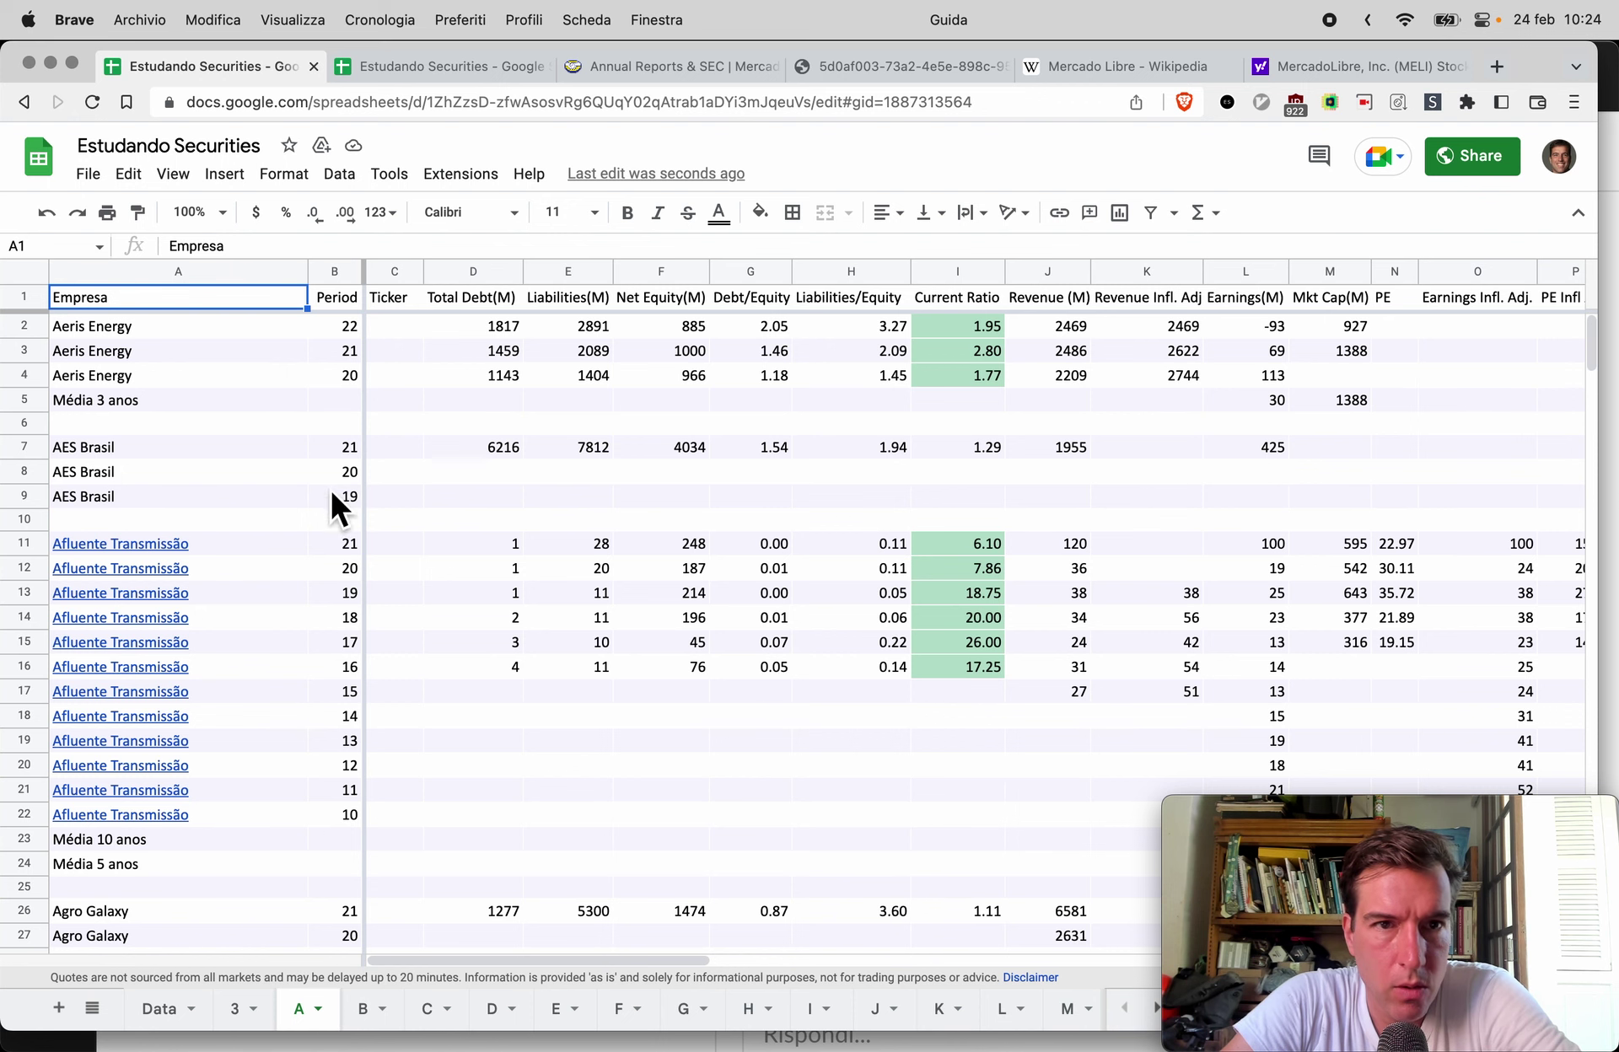
Step: Bring up the other Estudando Securities tab showing Amazon's rows (revenue 469822, market cap 1170000)
left_click(383, 66)
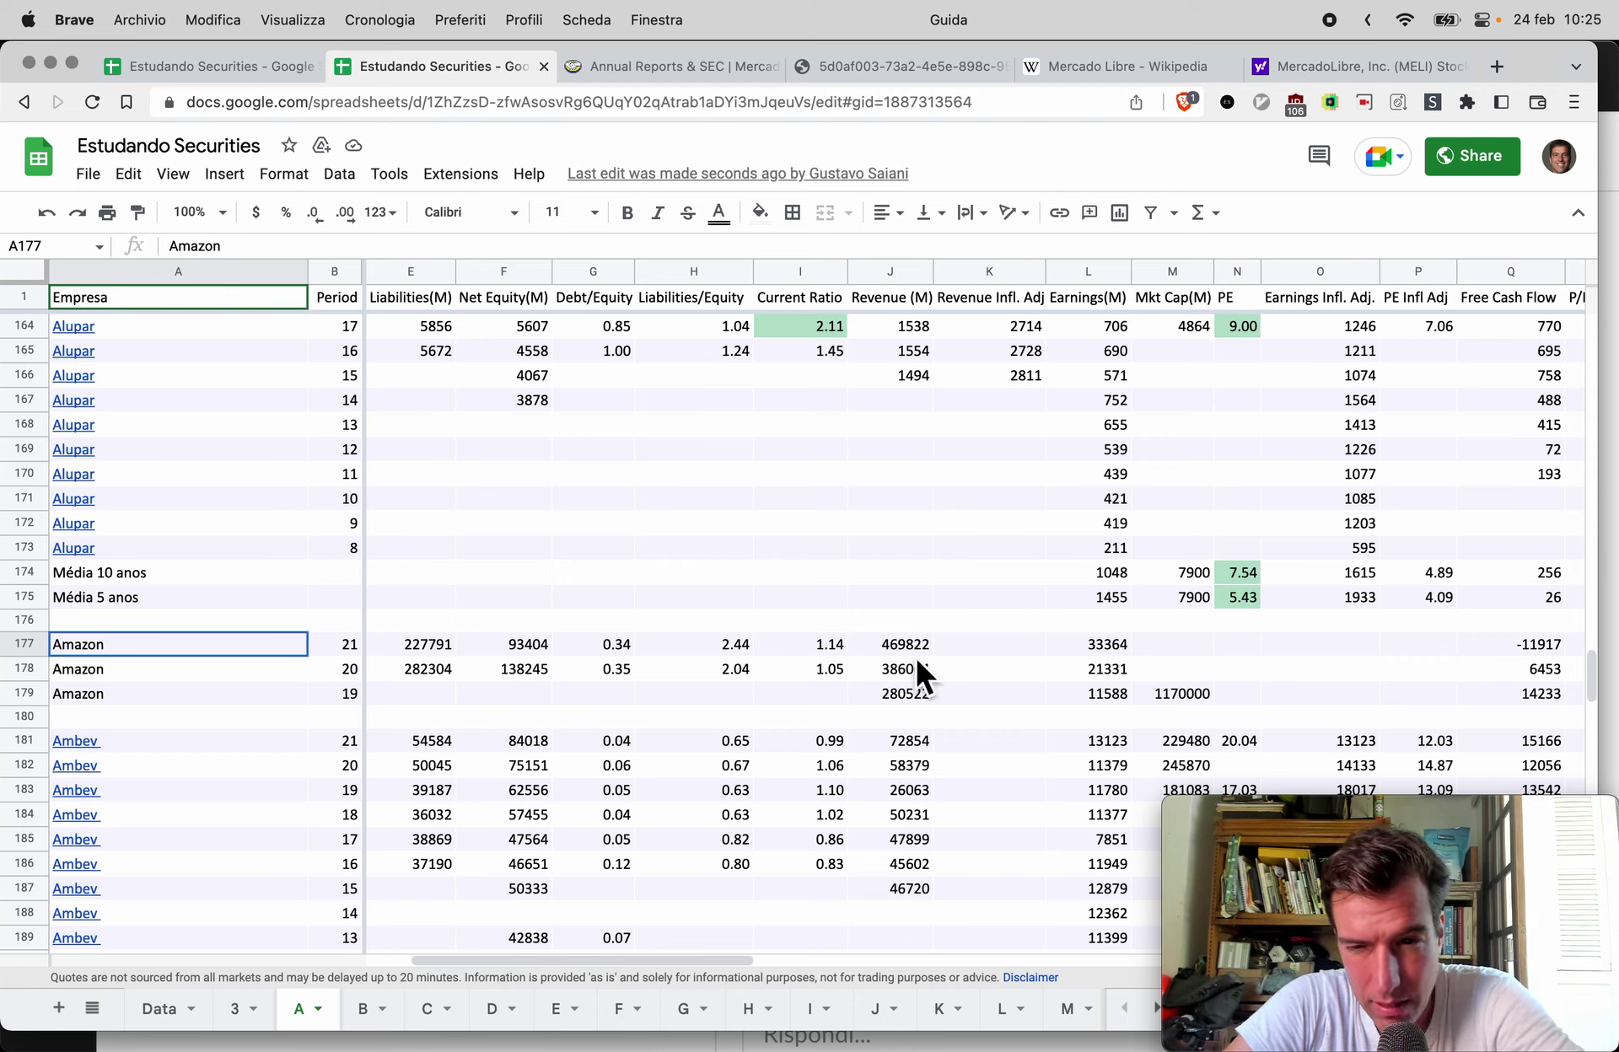
Step: Calculate 1170/470 in Spotlight, giving about 2.49
key("super+space")
type("1170")
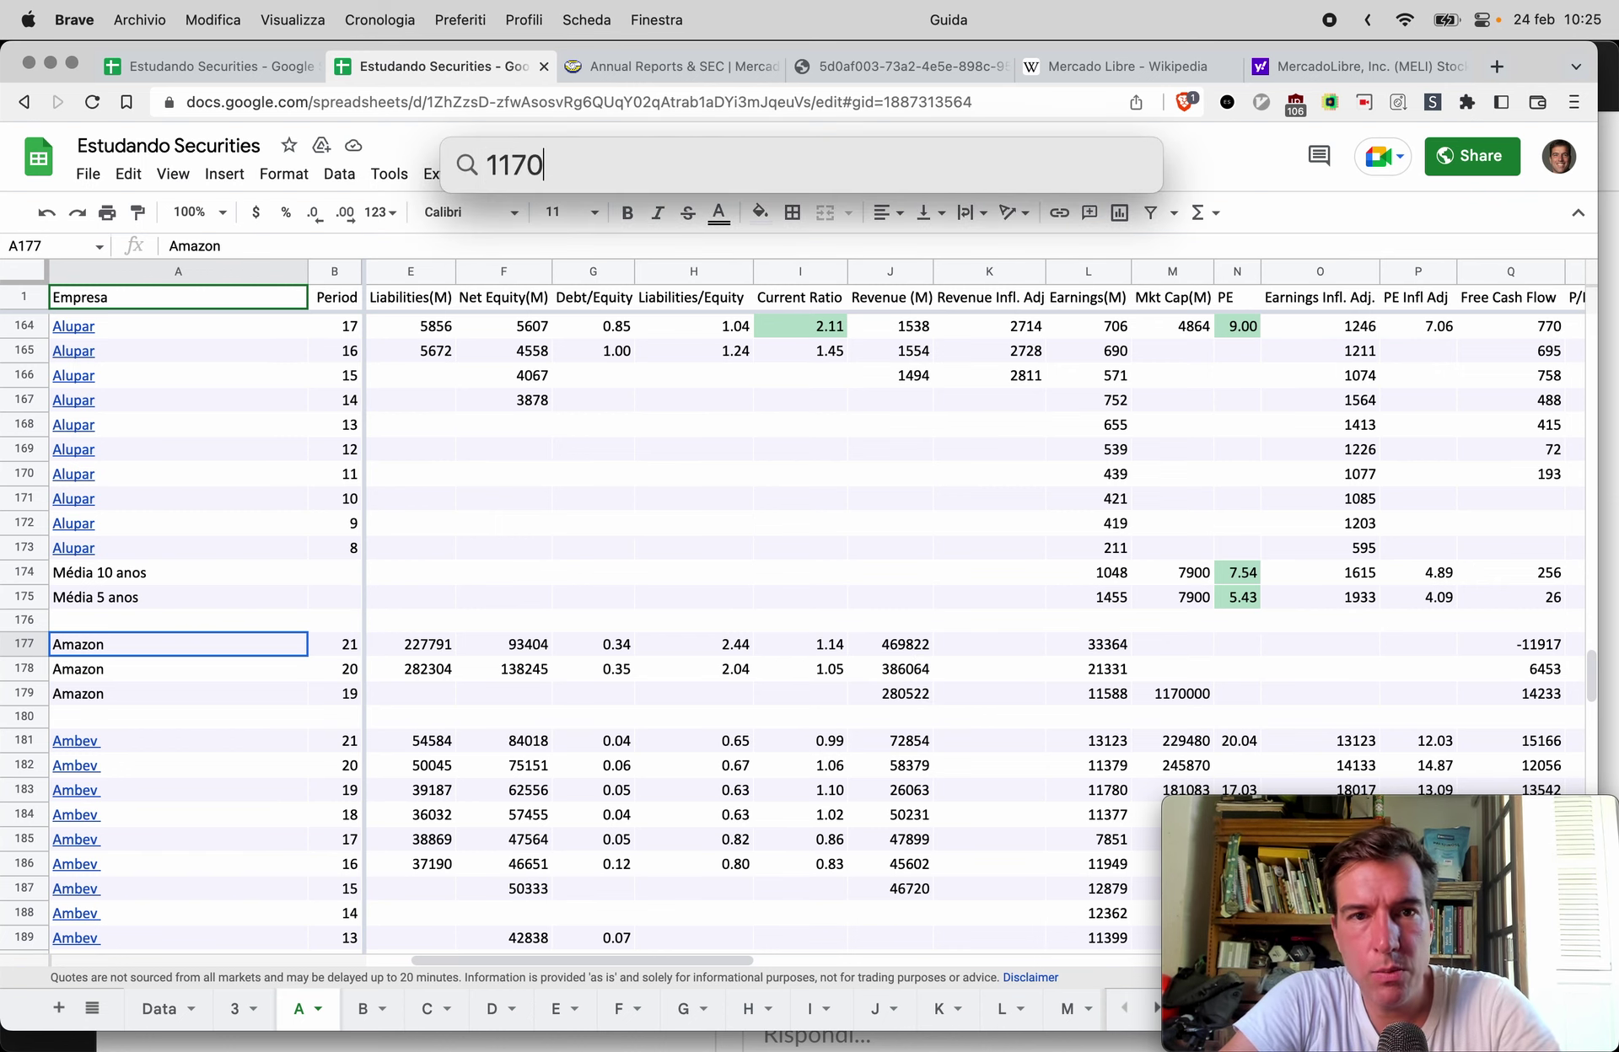
type("/470")
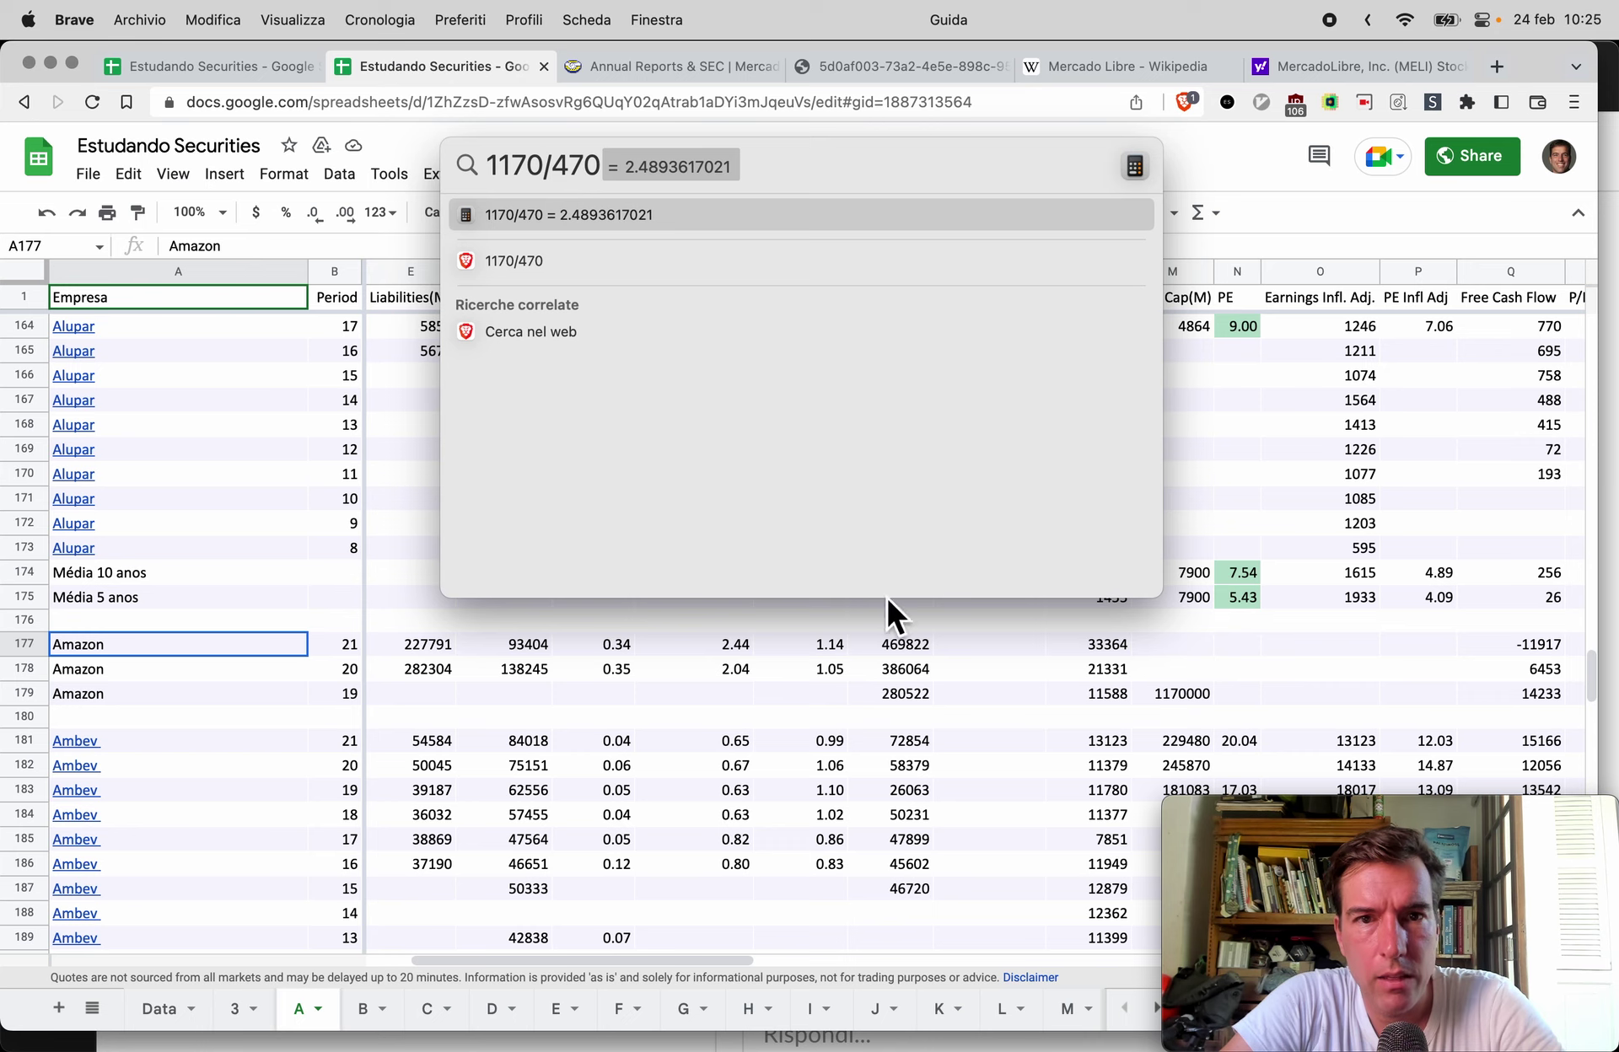
key("Escape")
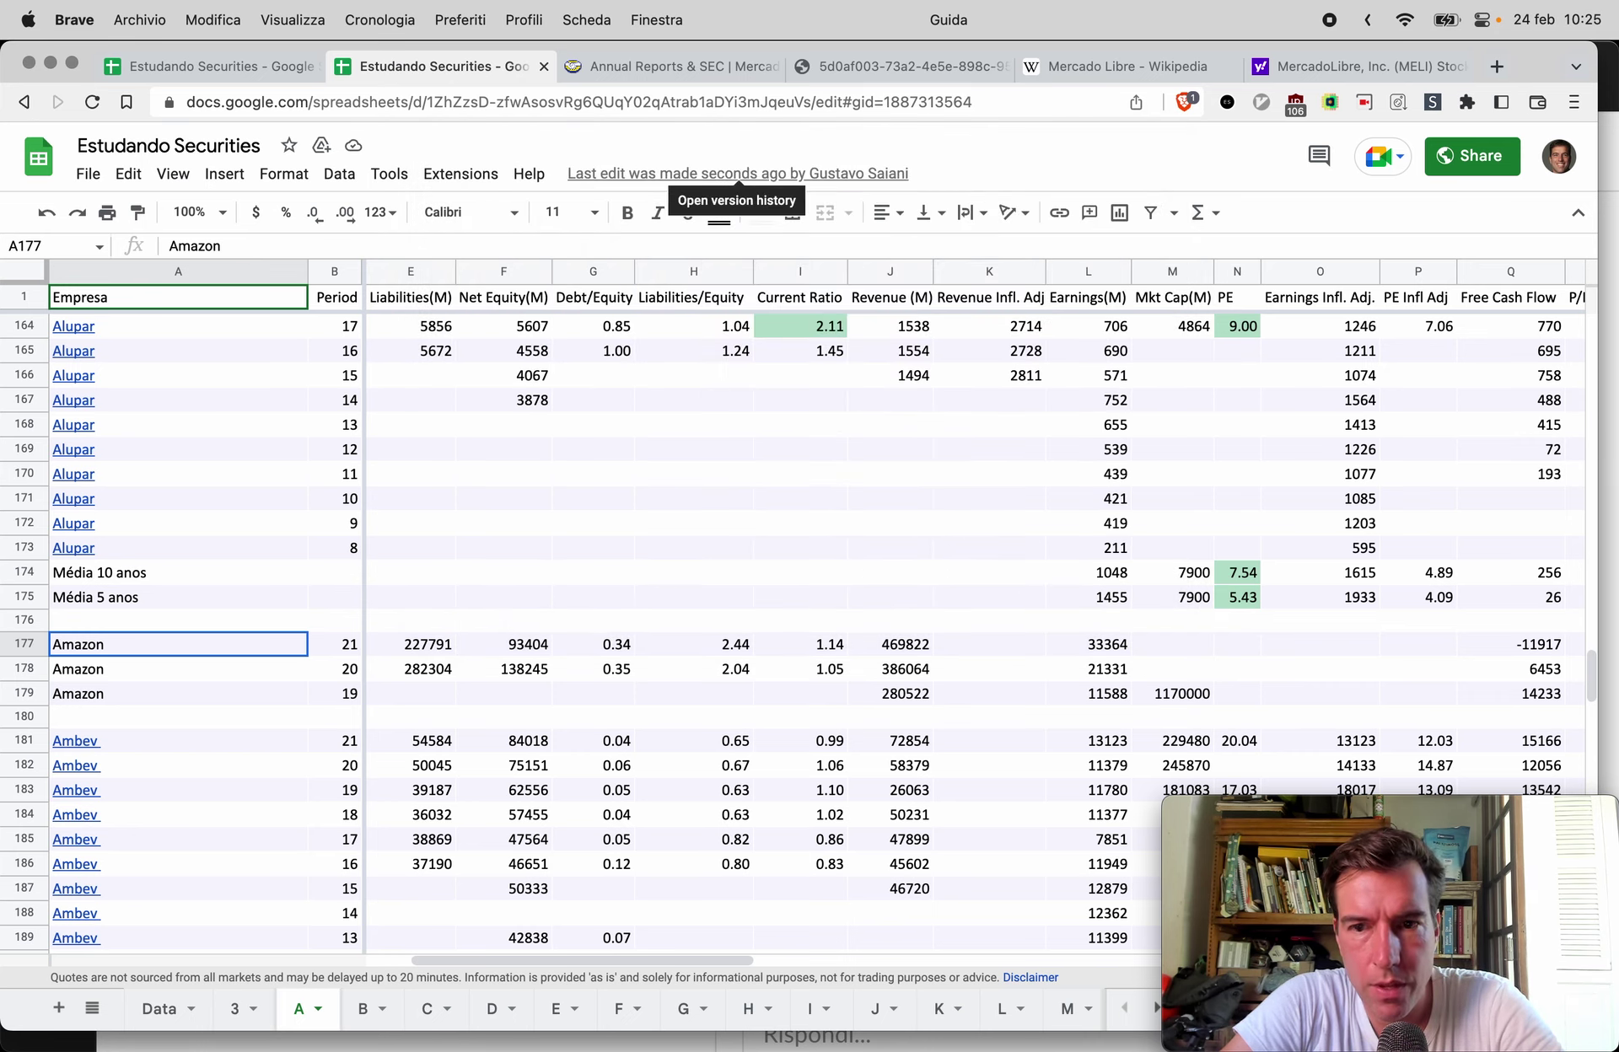
Step: Search Google for 'amazon market cap' (981.89B USD), then return to the first spreadsheet tab
key("super+t")
type("amazon ")
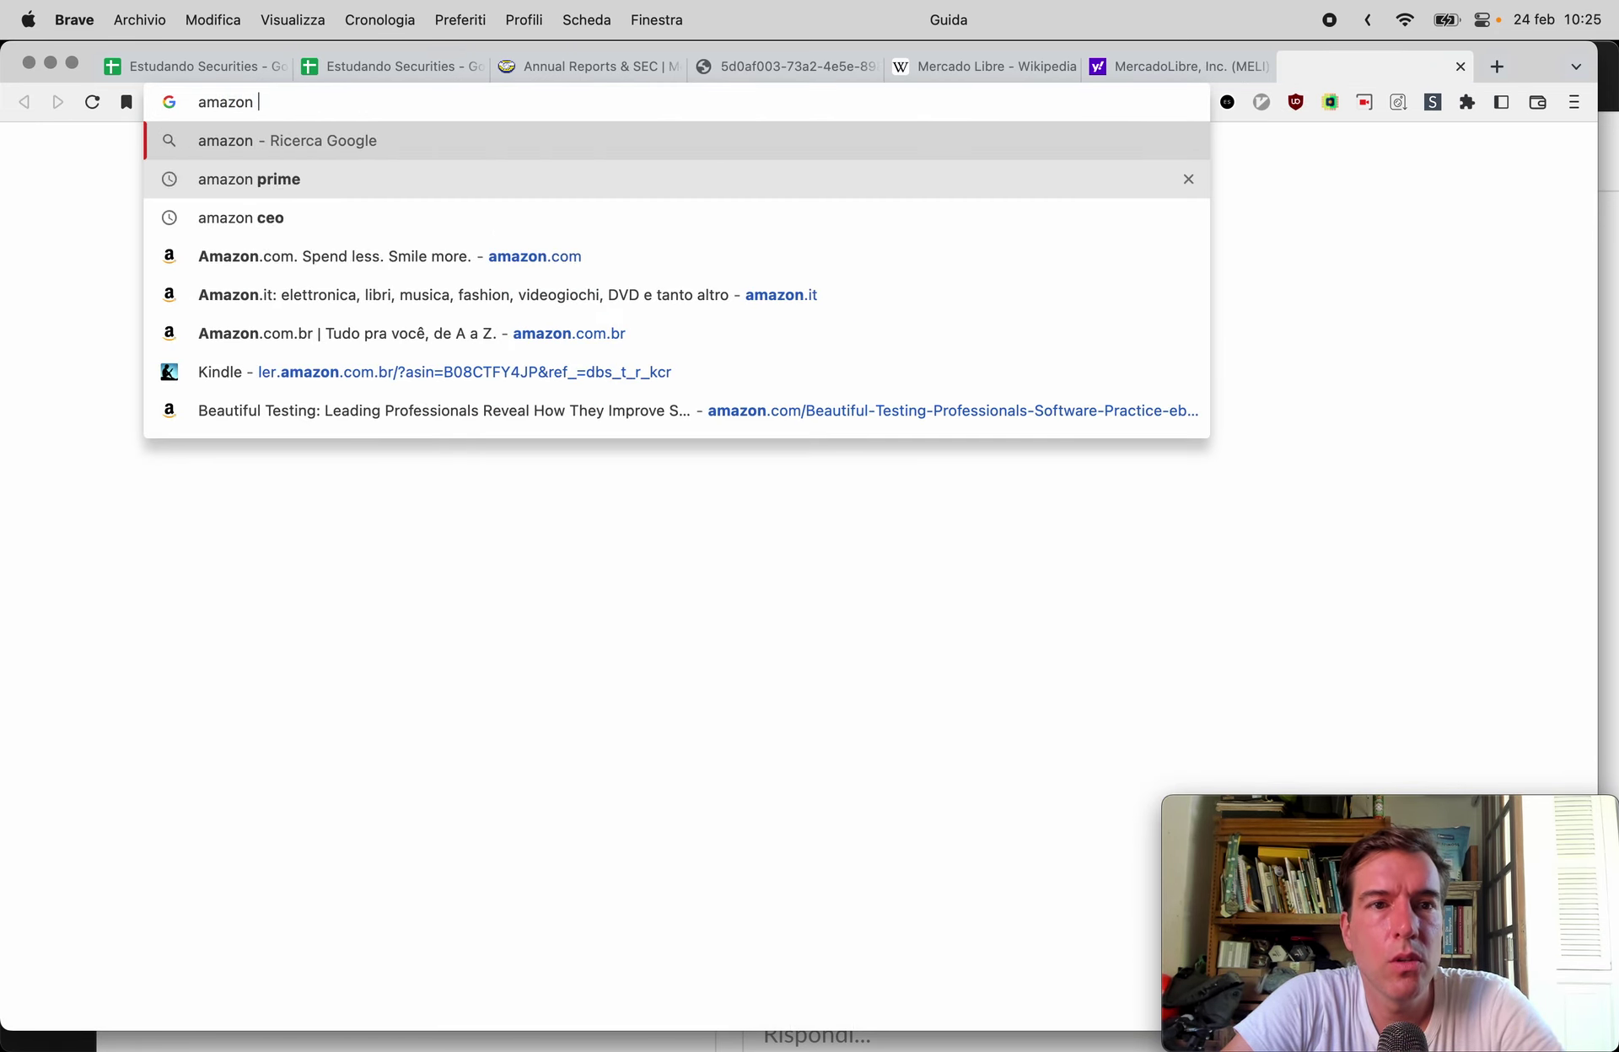
type("market cap")
key("Return")
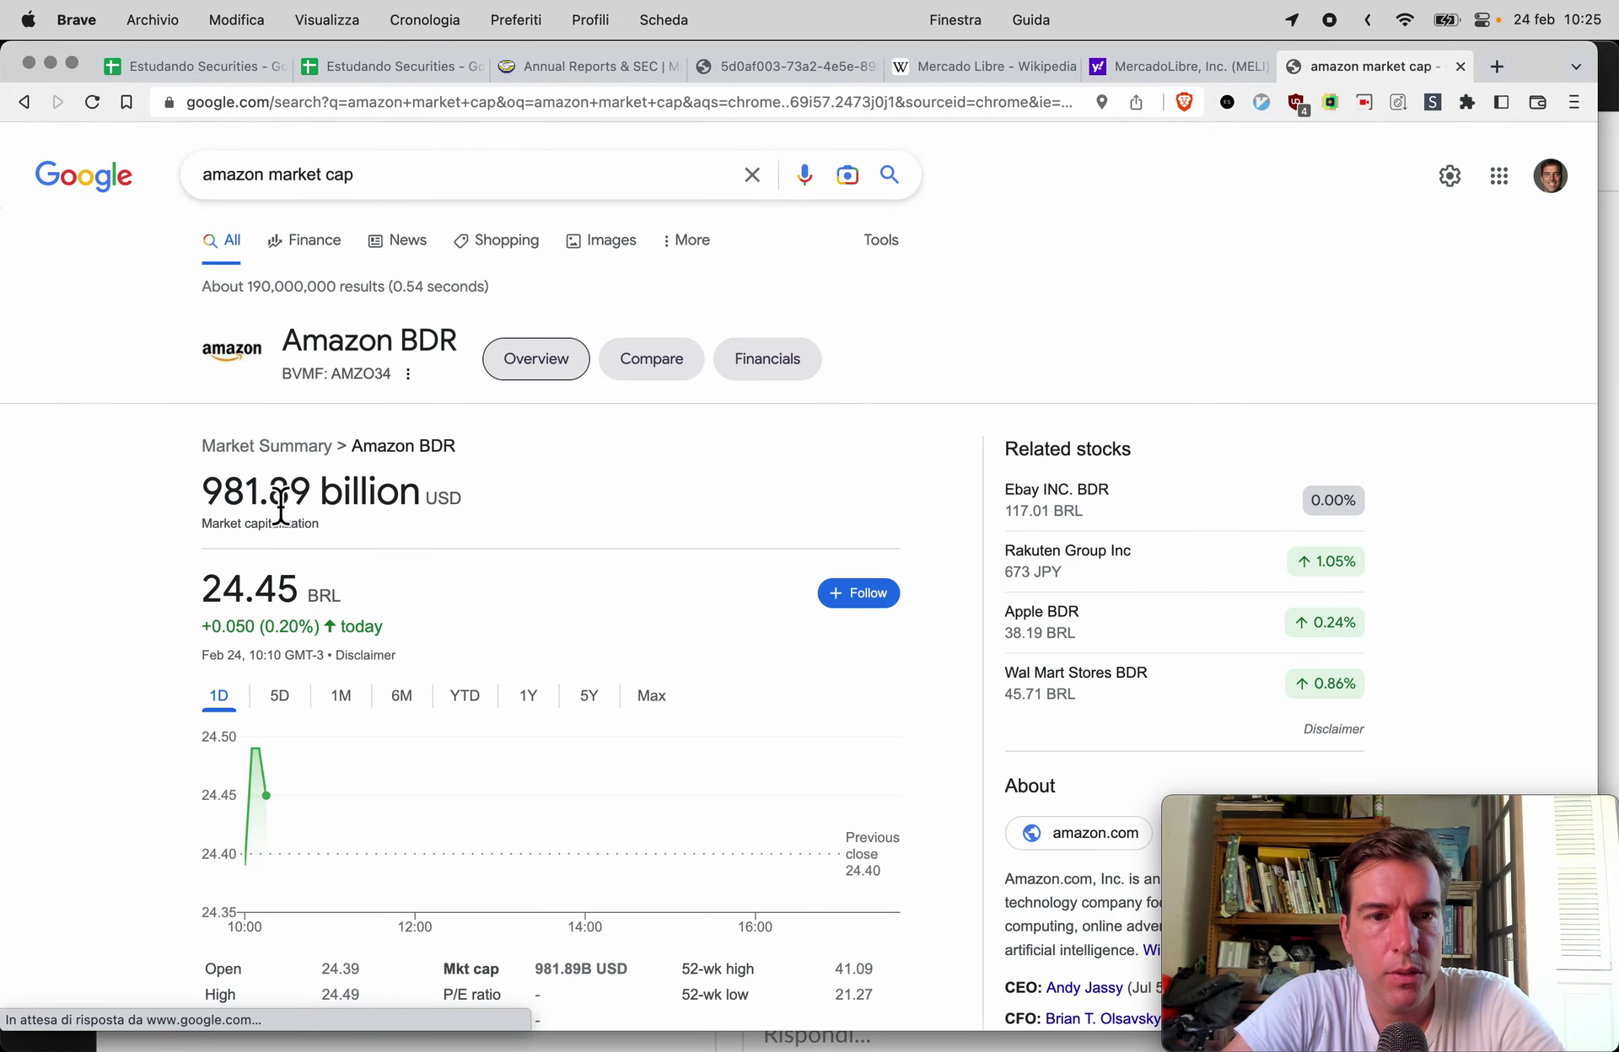
key("super+1")
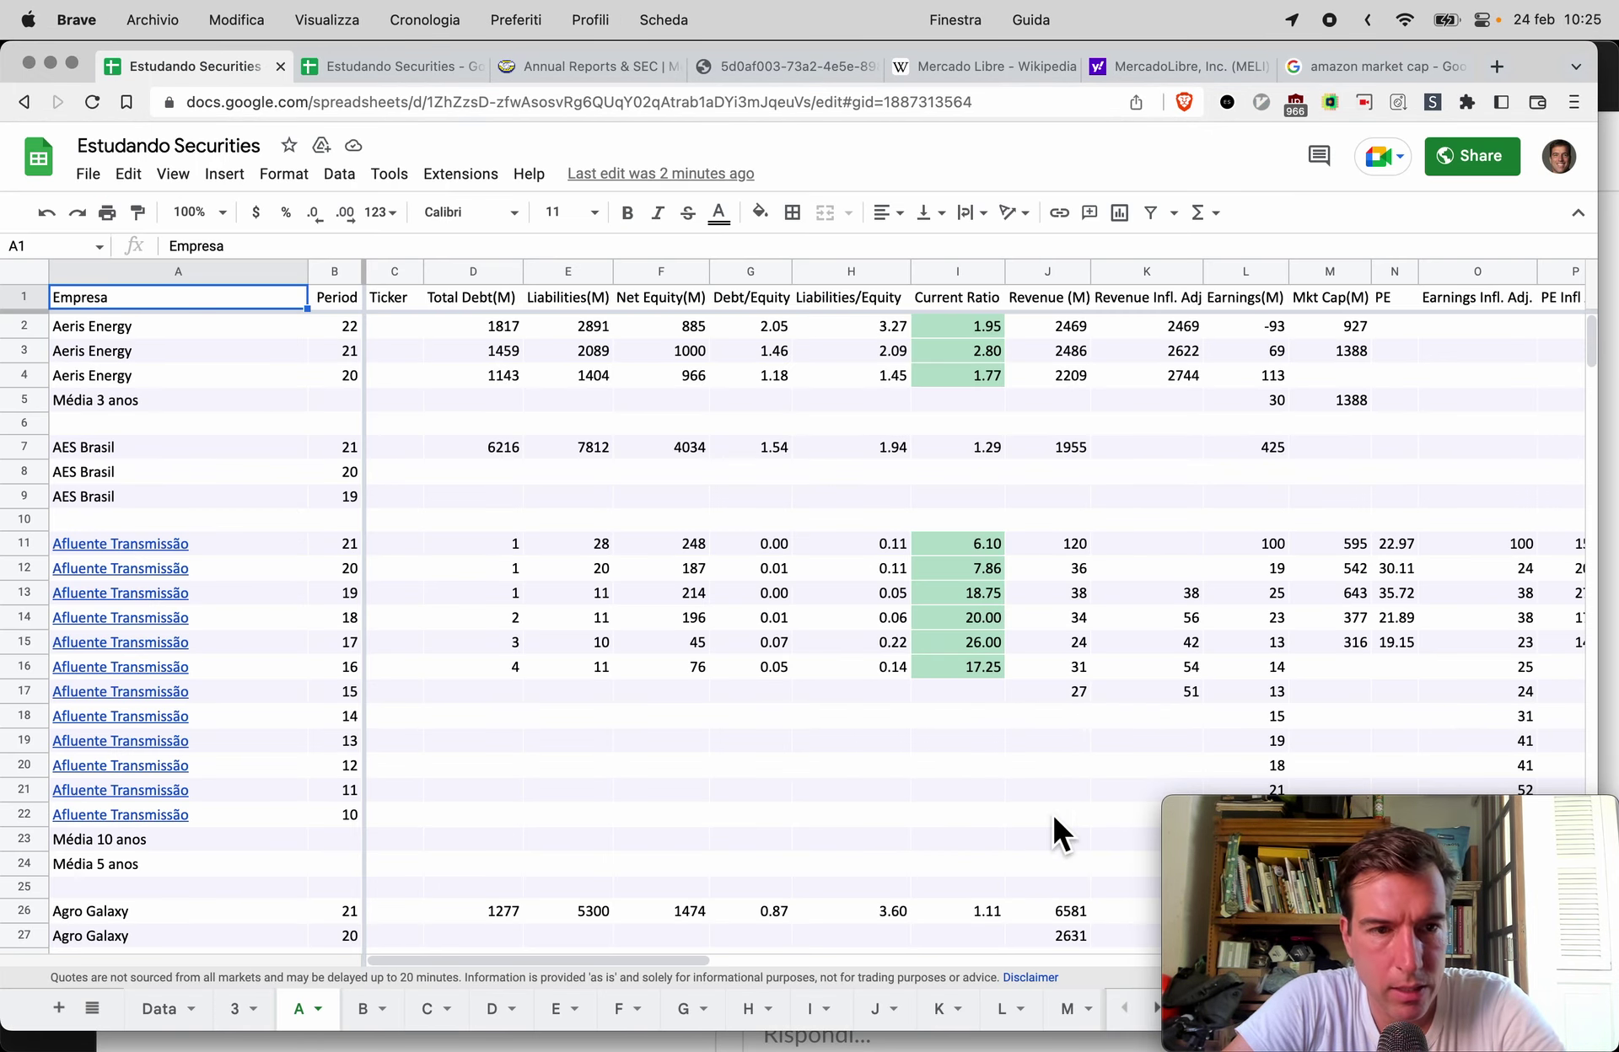
Step: In the second spreadsheet tab, show sheet M starting with the Magazine Luiza rows
key("ctrl+Tab")
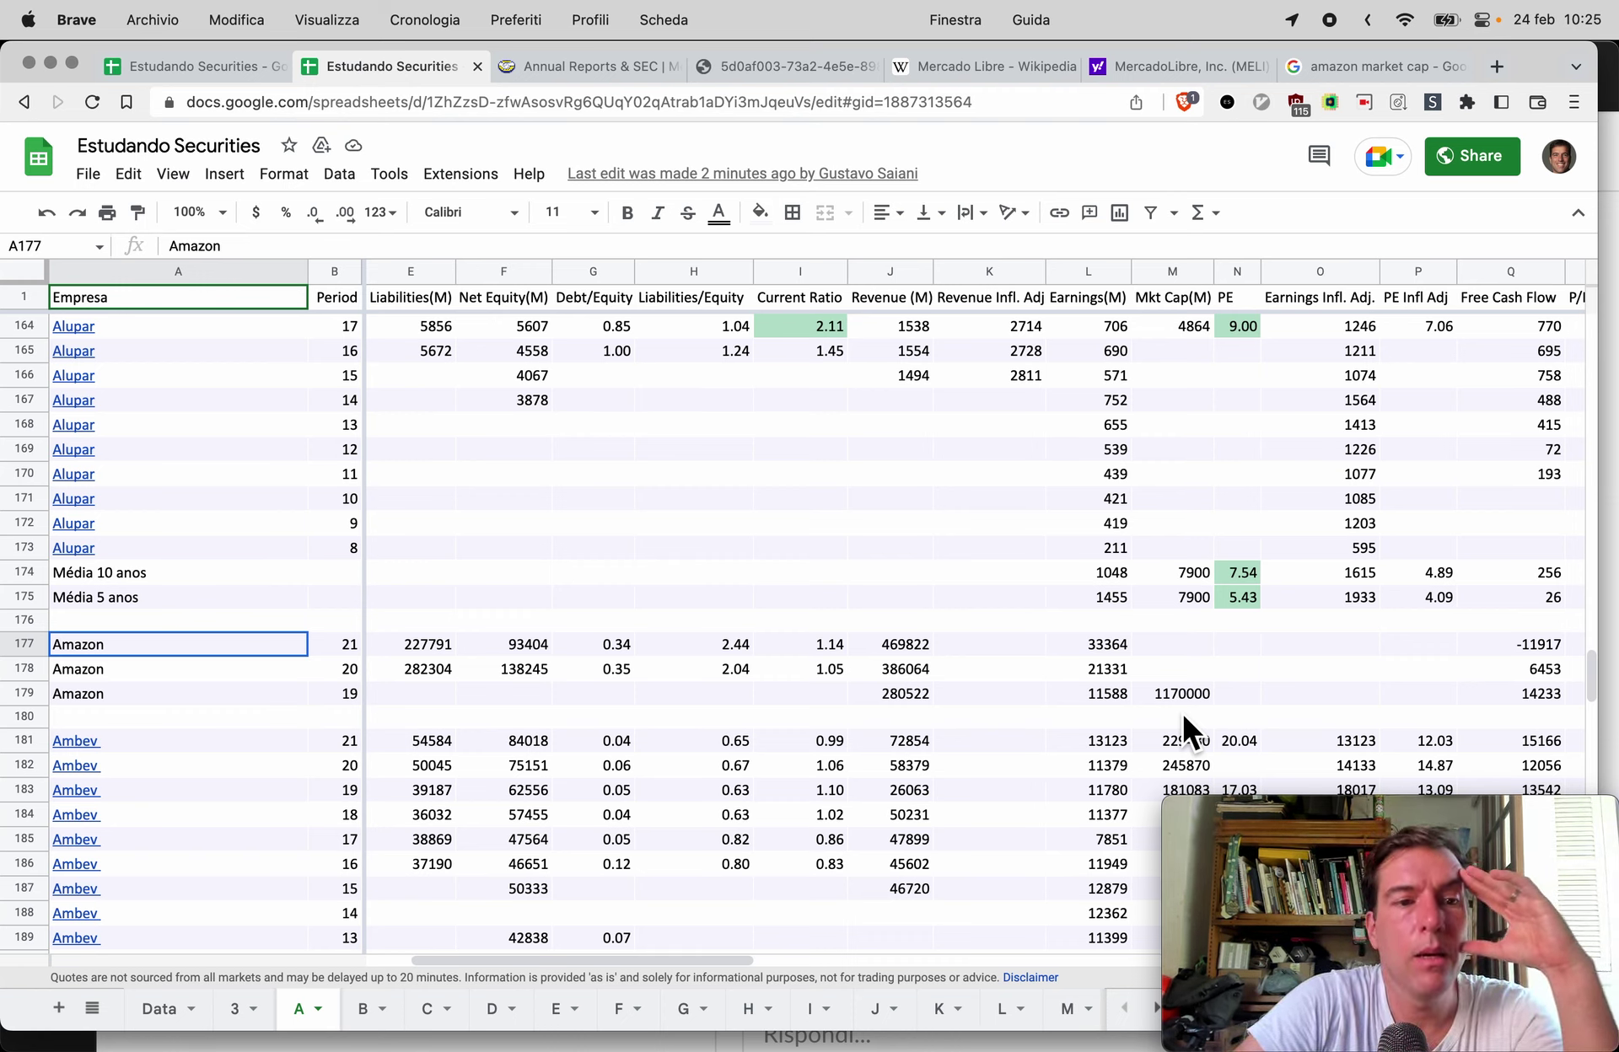
mouse_move(1339, 944)
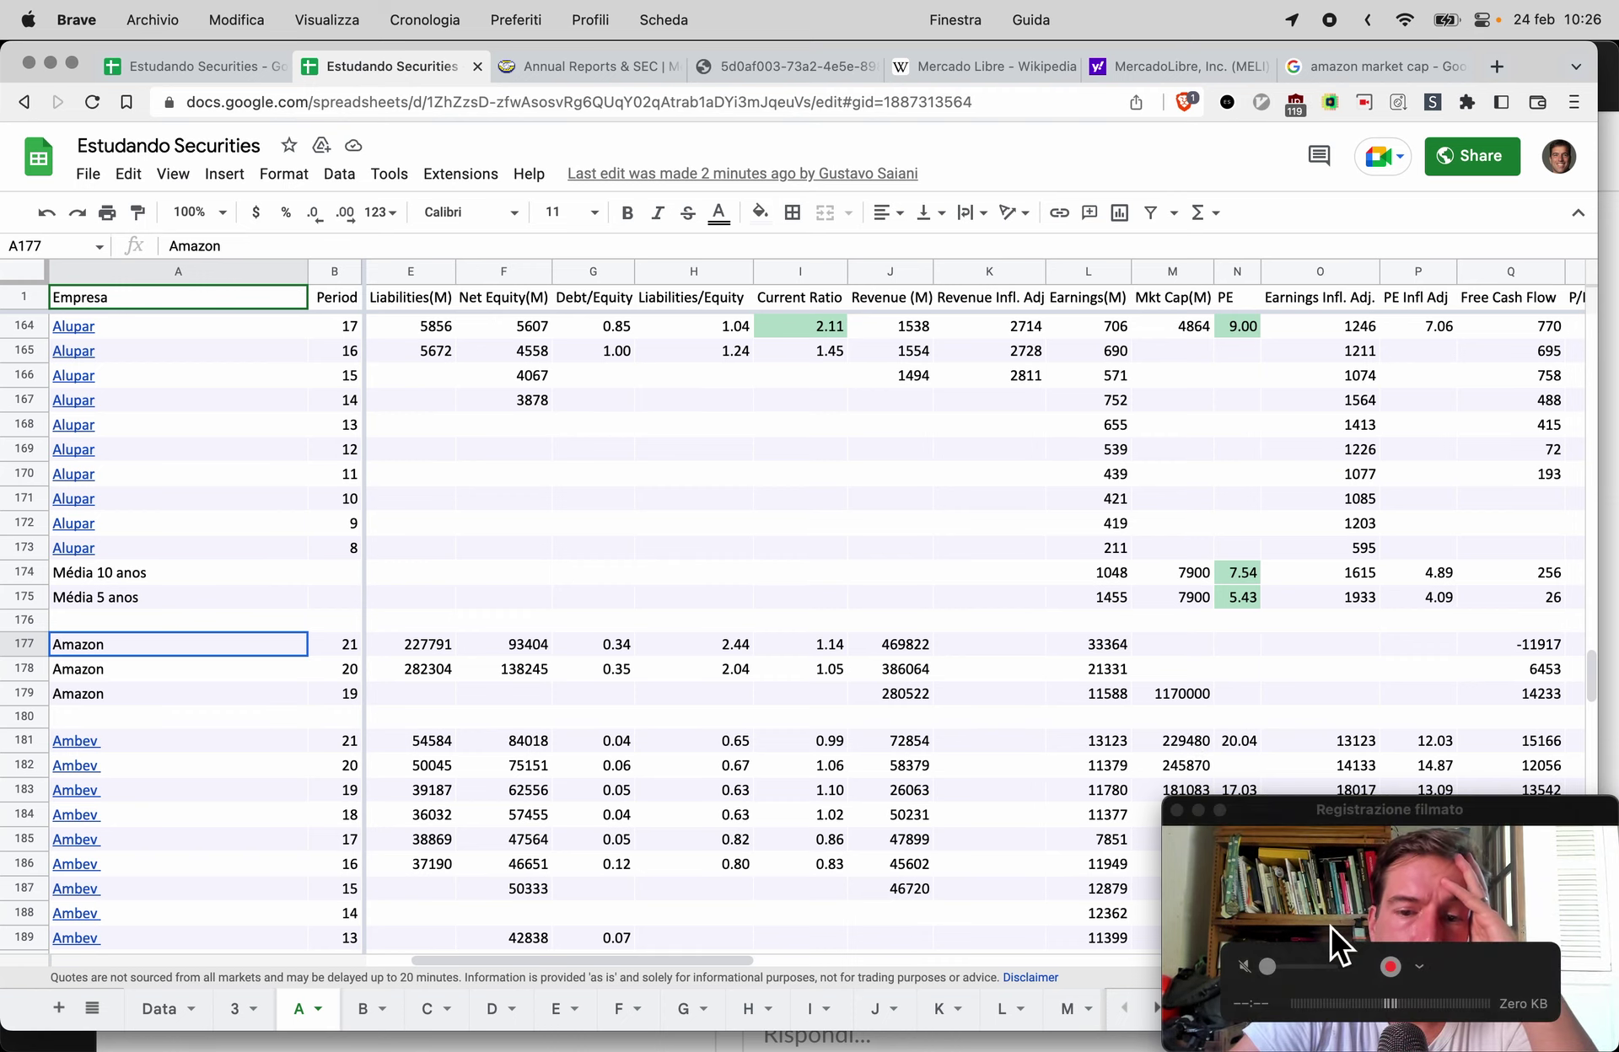
left_click(1068, 1009)
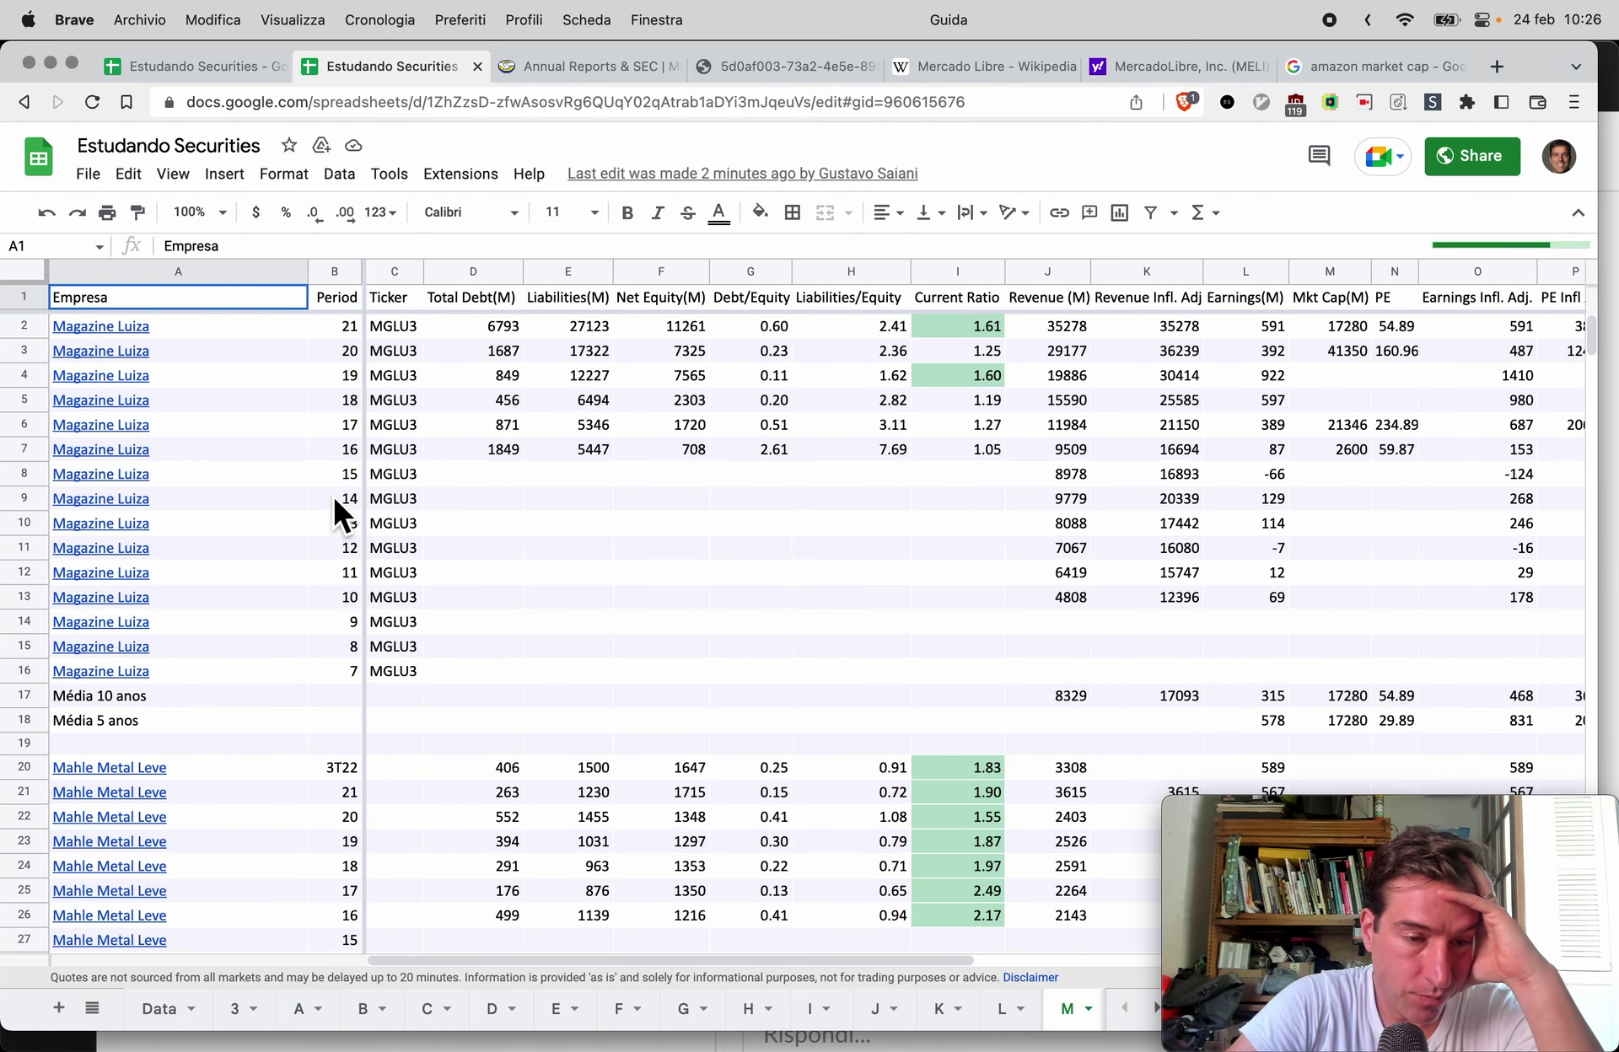